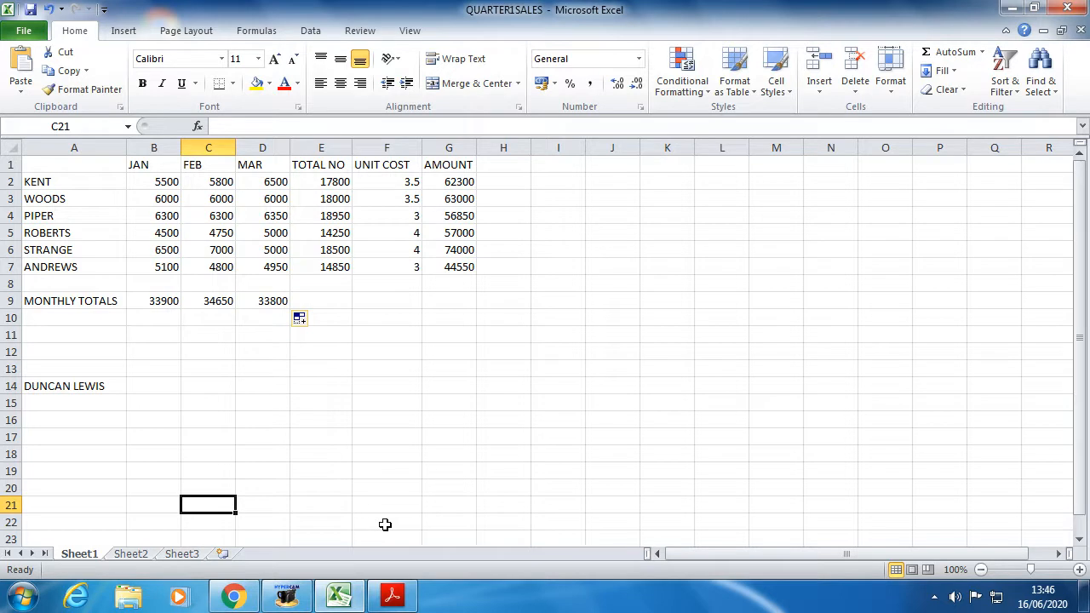
Switch to the PDF worksheet in Adobe Acrobat Reader and read instruction 9 under CHANGES TO THE SPREADSHEET.
left_click(449, 469)
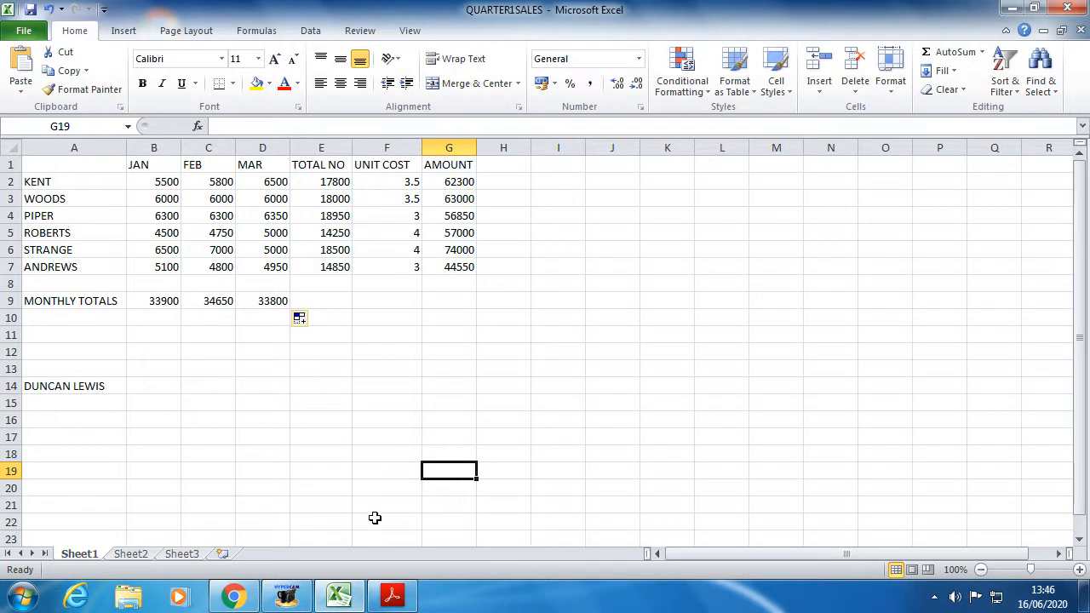
left_click(393, 596)
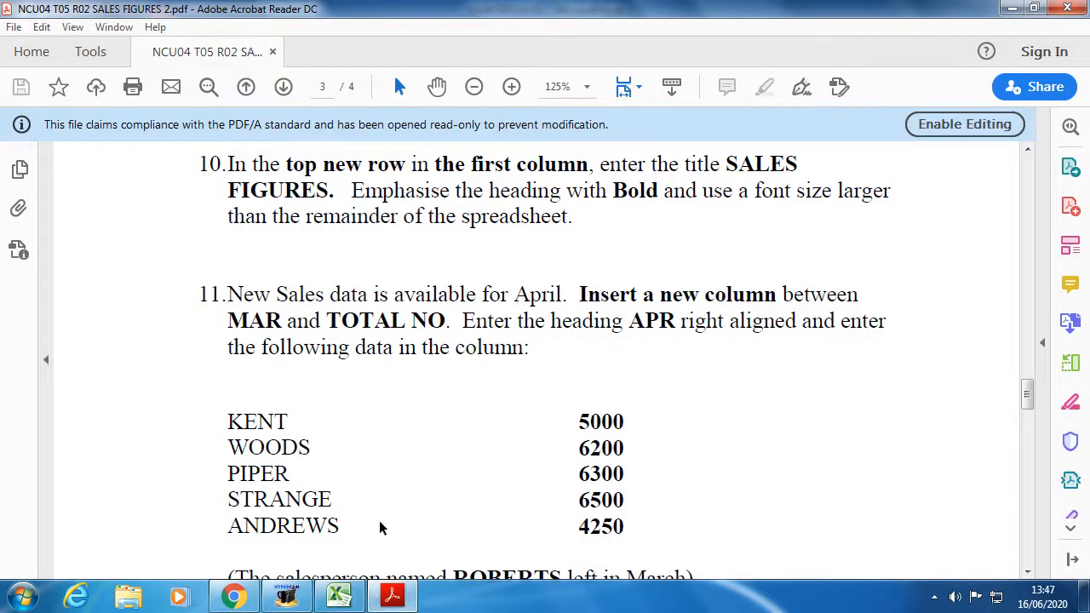
scroll(396, 481, "down", 5)
scroll(396, 483, "up", 10)
scroll(396, 484, "up", 6)
scroll(400, 497, "down", 5)
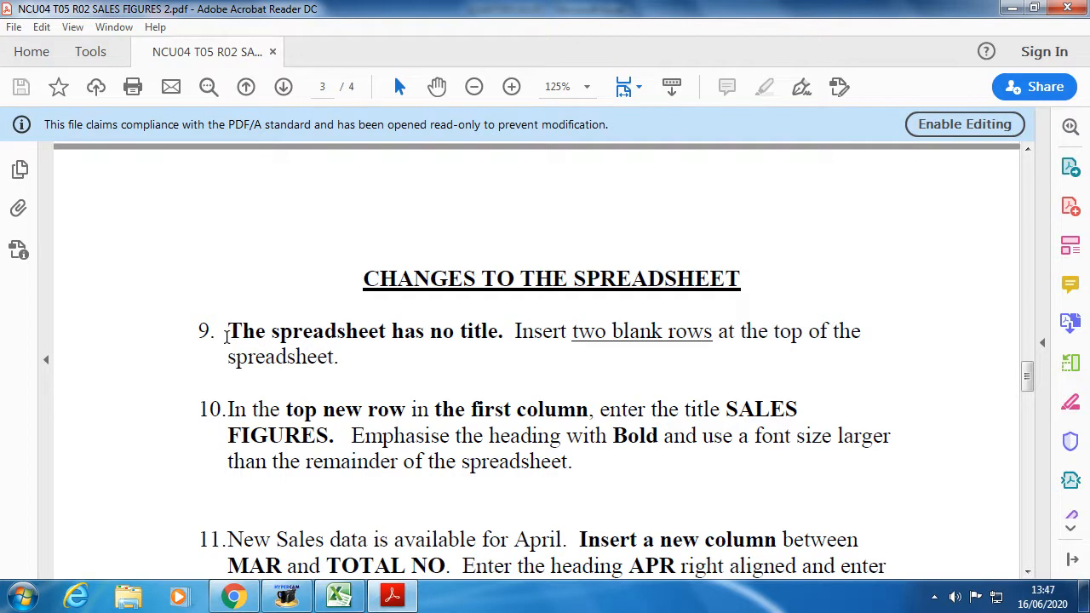
left_click_drag(226, 334, 504, 332)
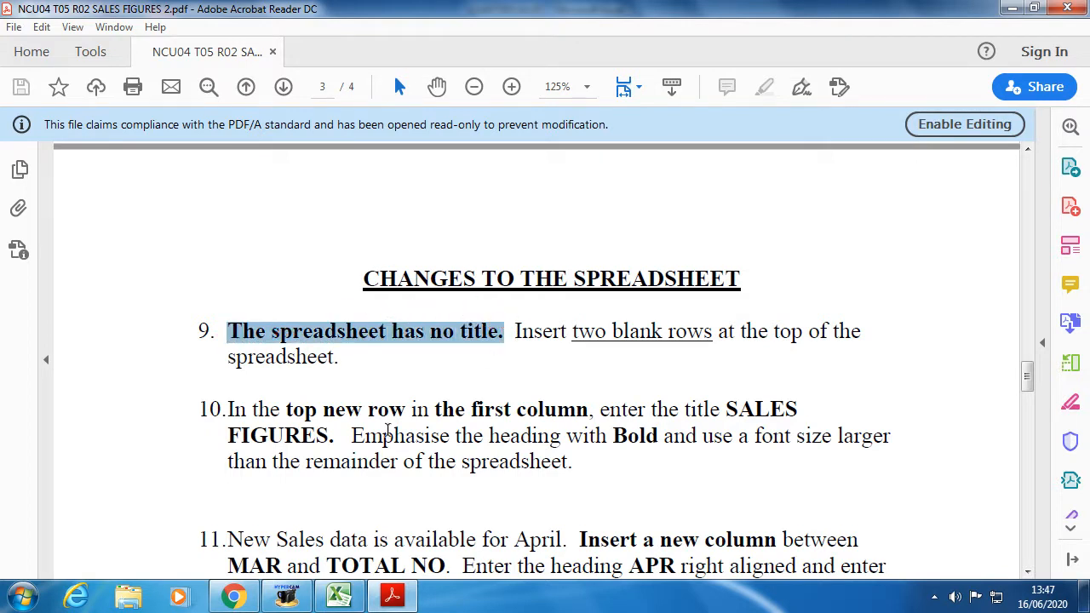
left_click(515, 336)
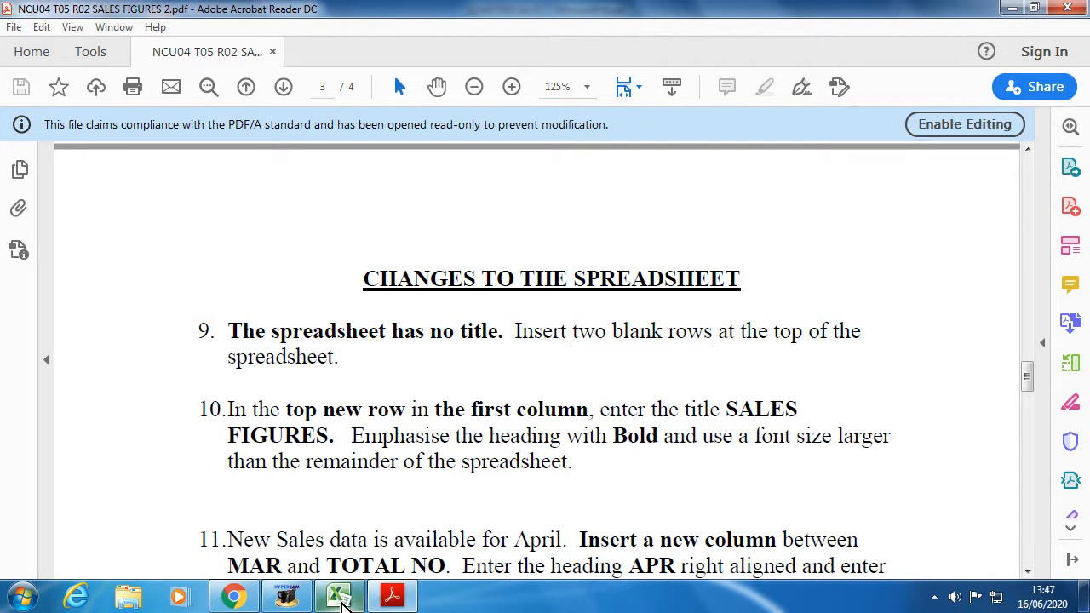
left_click(339, 596)
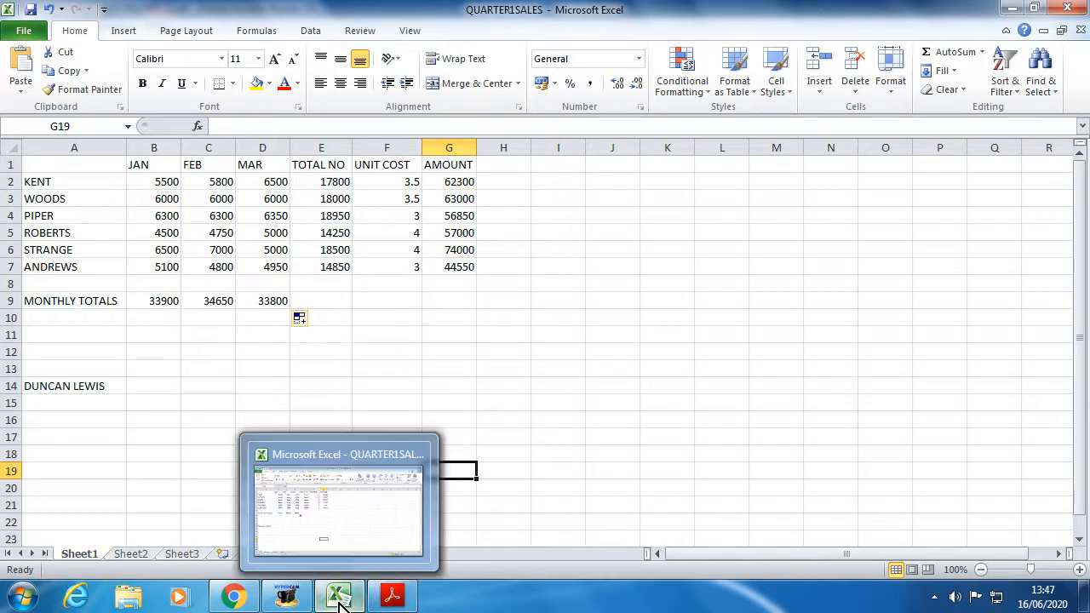
left_click(392, 597)
left_click_drag(513, 331, 345, 359)
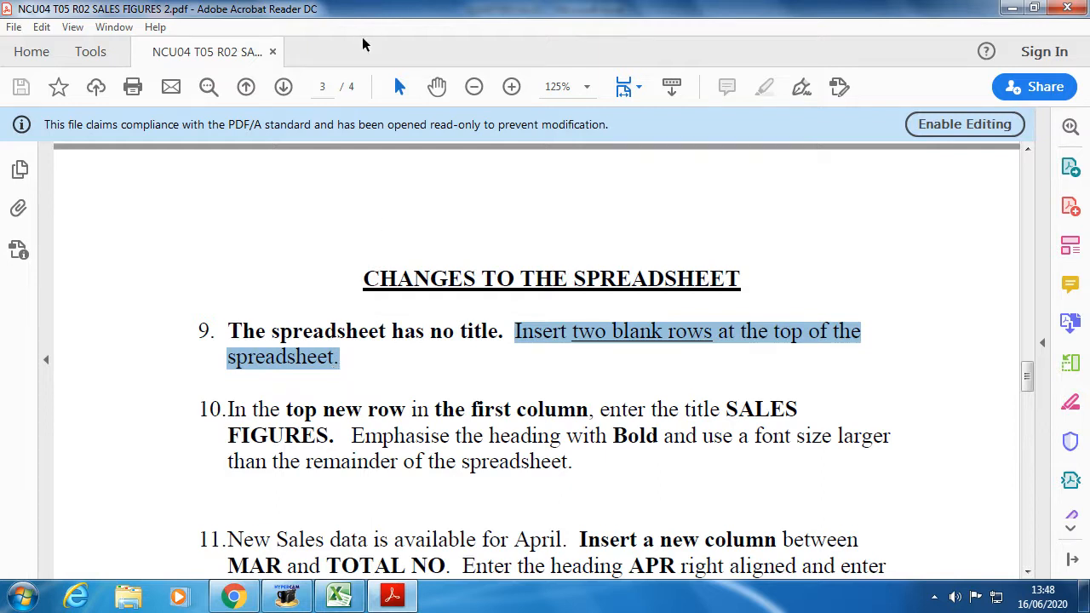
left_click(620, 400)
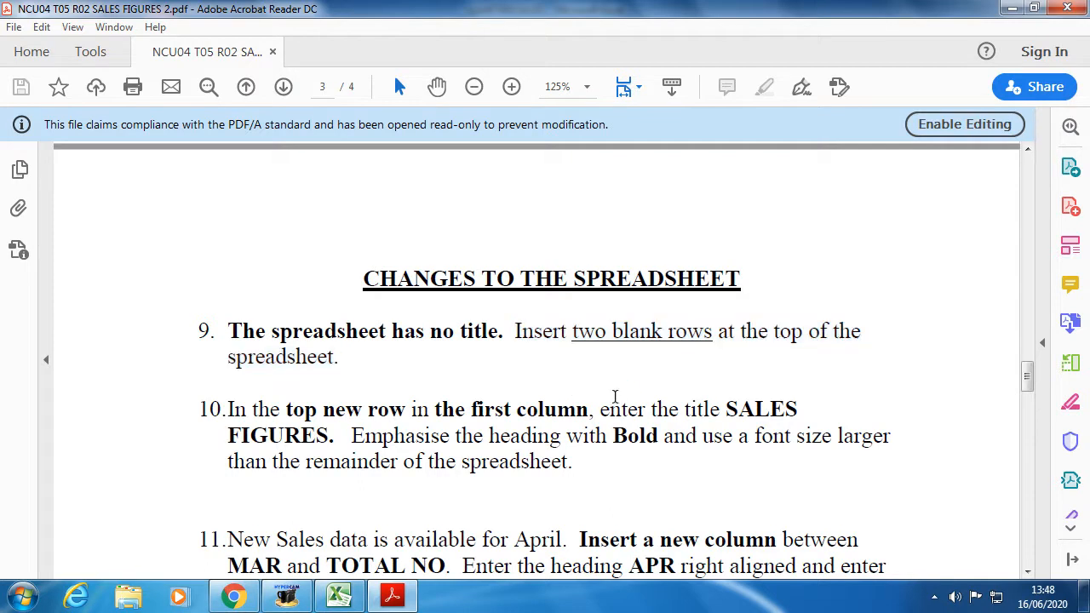
mouse_move(403, 599)
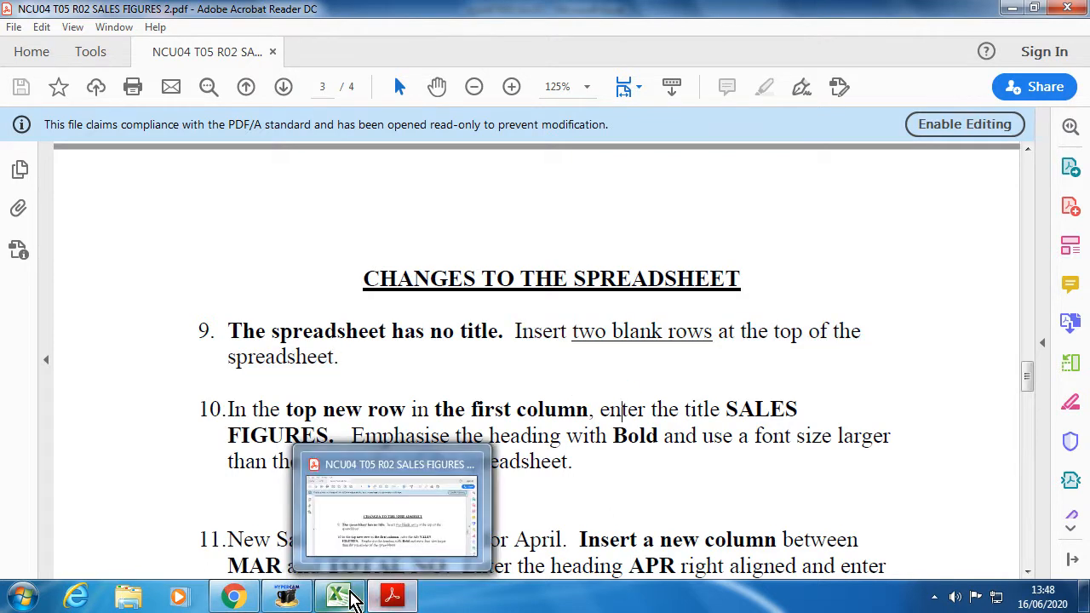
Switch to Excel, try inserting a blank row above the MONTHLY TOTALS row, and undo that insertion.
left_click(353, 593)
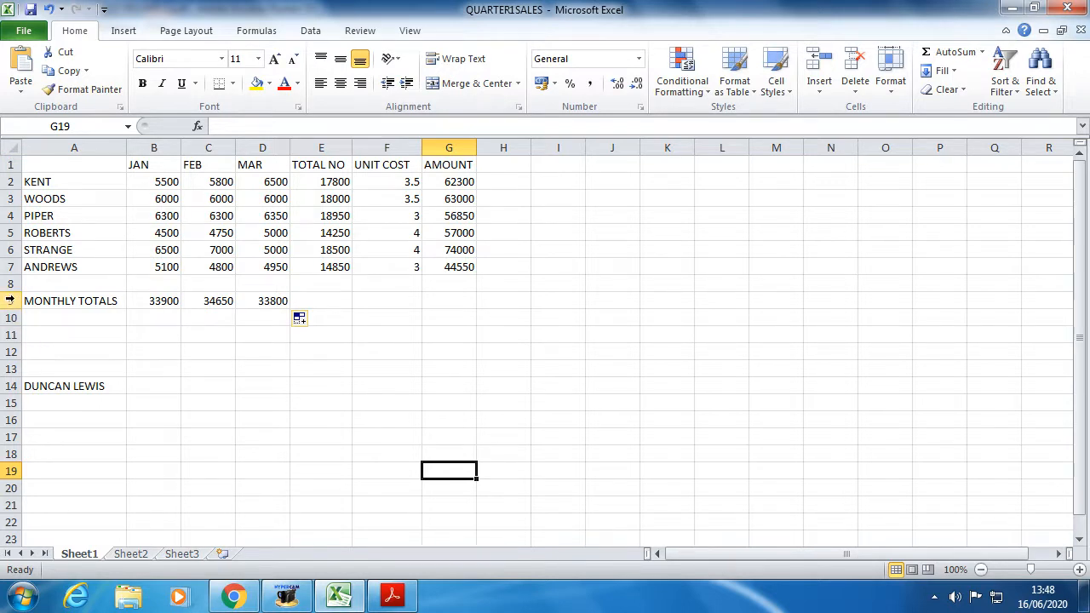
left_click(10, 300)
right_click(10, 301)
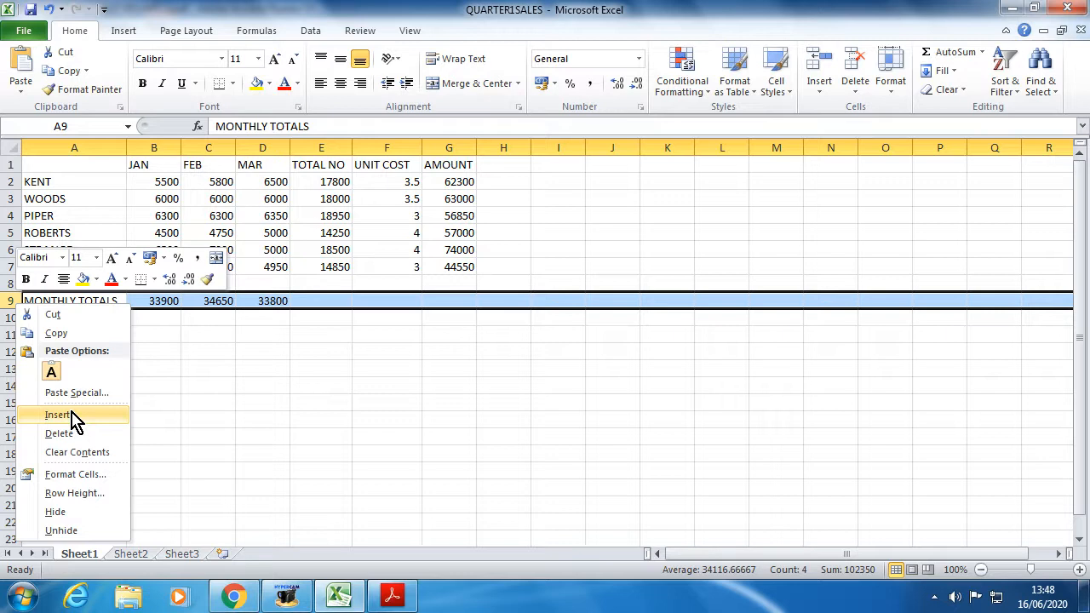
left_click(234, 377)
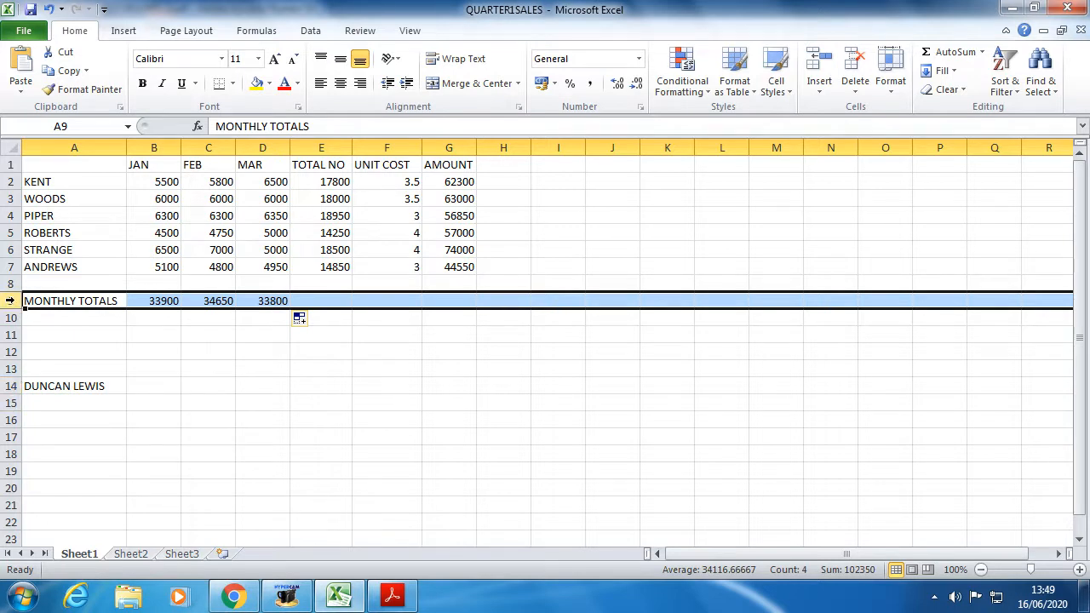
right_click(12, 301)
left_click(60, 411)
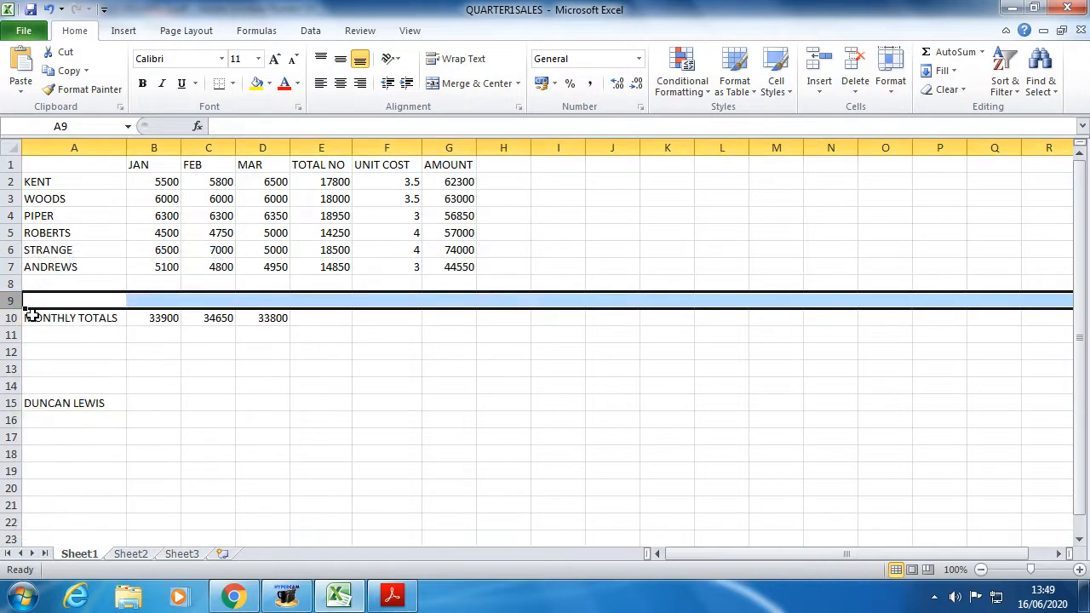
left_click(41, 320)
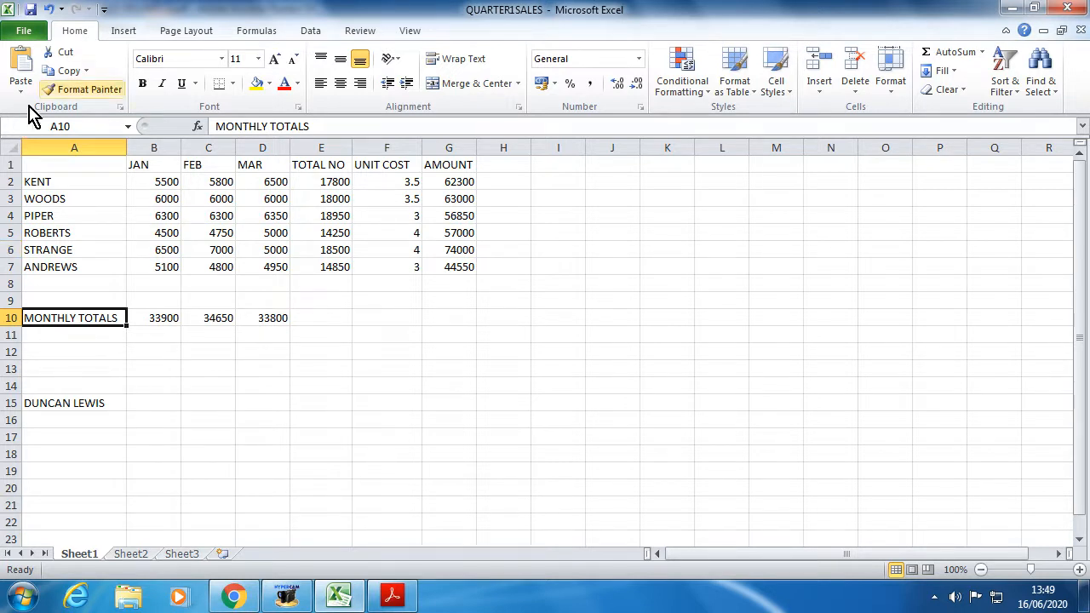
left_click(49, 10)
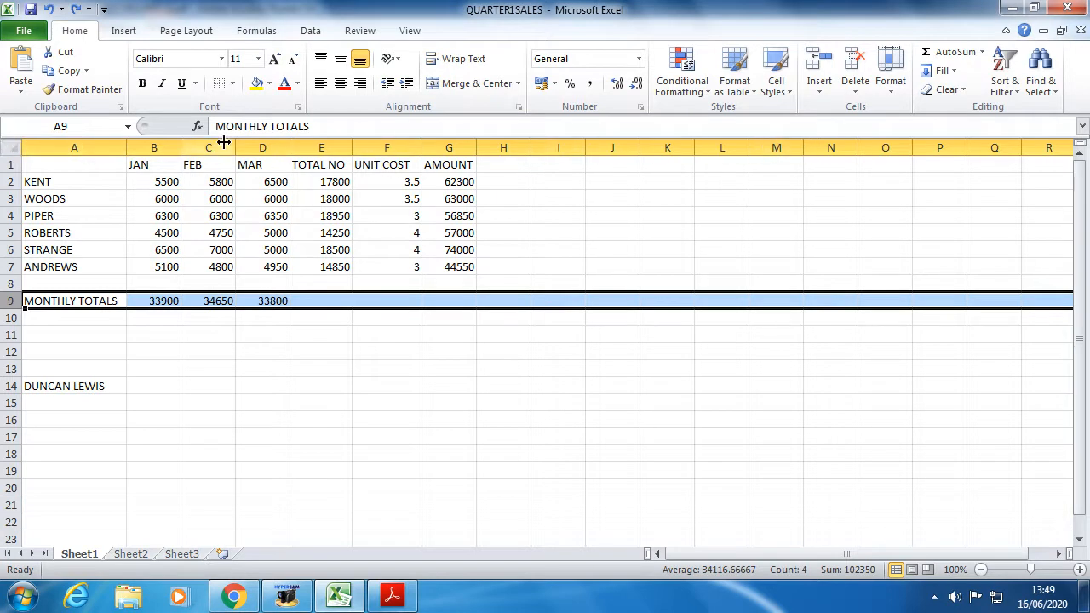
Insert two blank rows at the top of the spreadsheet, above the column headings.
right_click(9, 165)
left_click(9, 166)
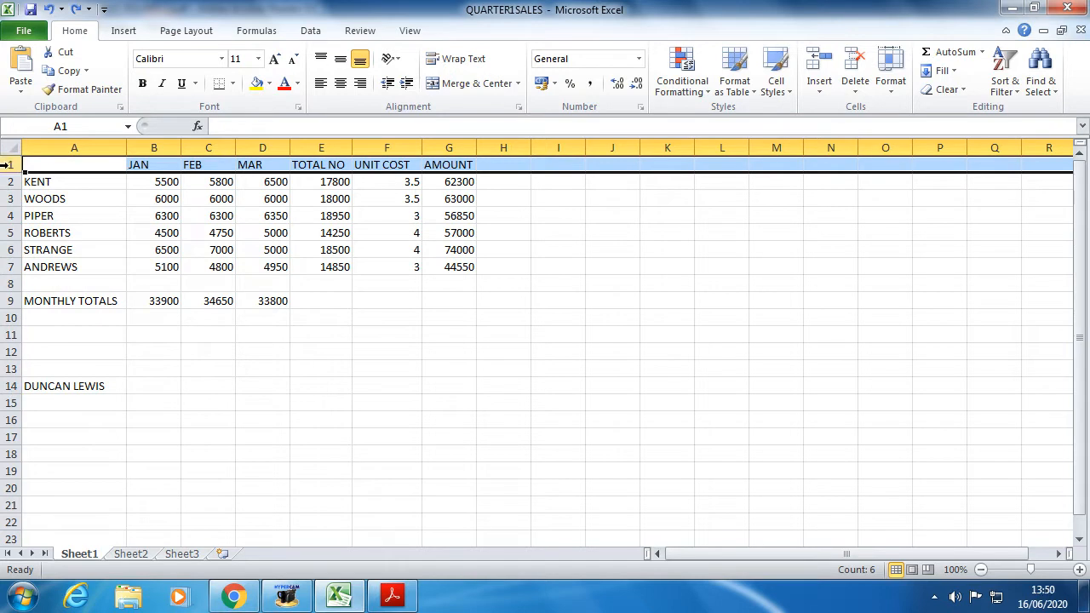
right_click(8, 165)
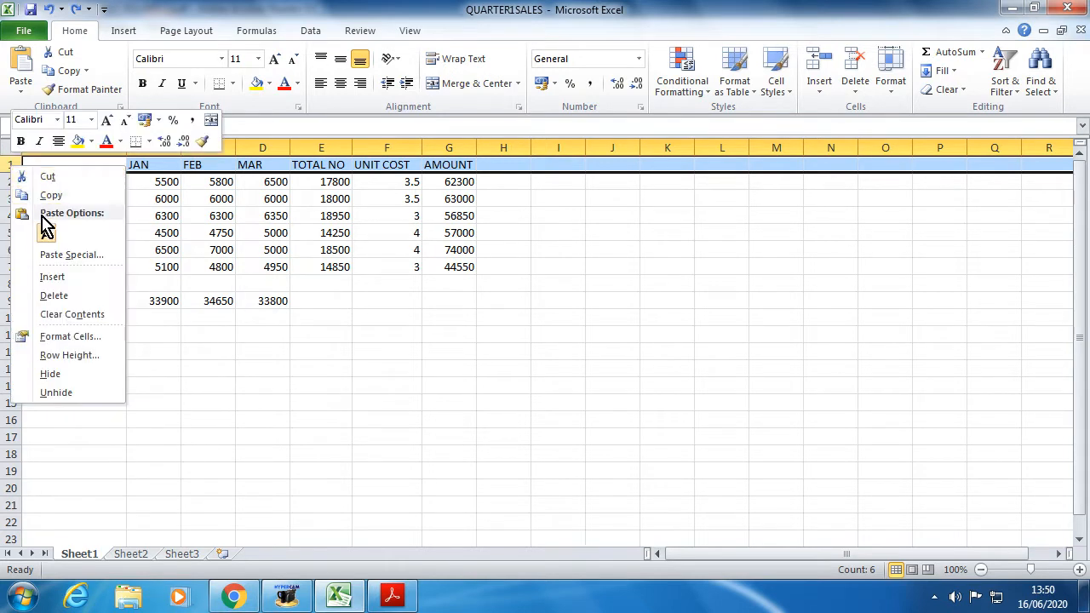
left_click(48, 276)
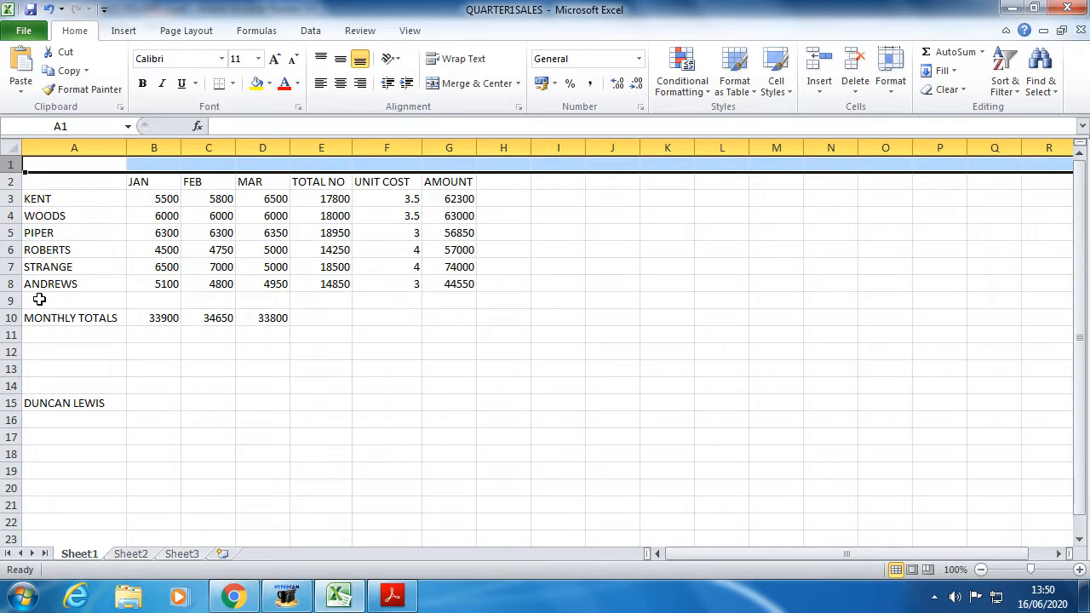
right_click(6, 165)
left_click(40, 274)
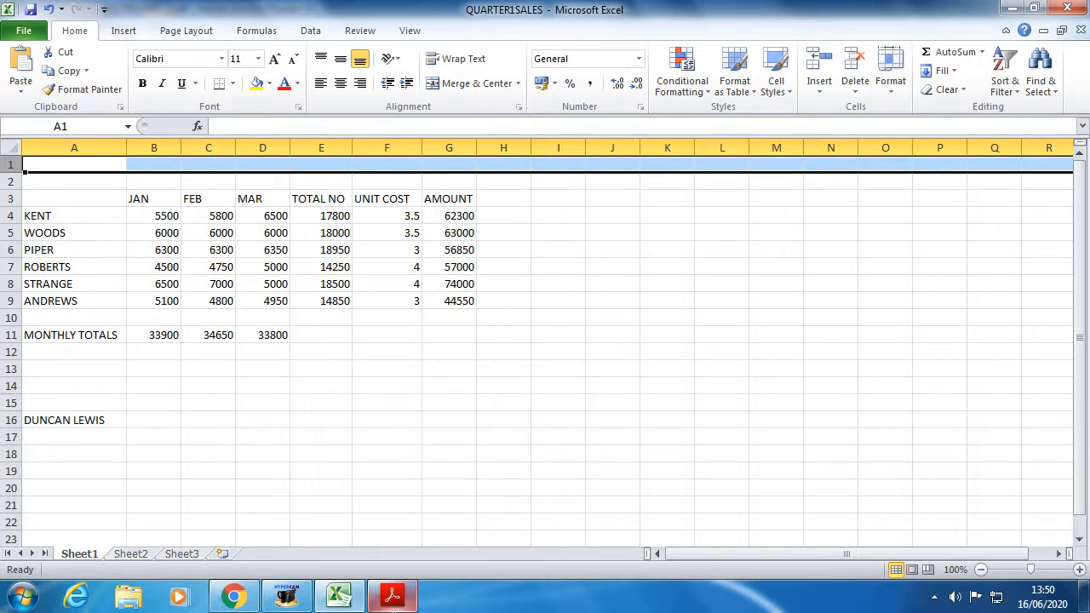
Switch to the PDF worksheet in Adobe Acrobat Reader and check instruction 2 for the required alignment of the headings.
mouse_move(401, 601)
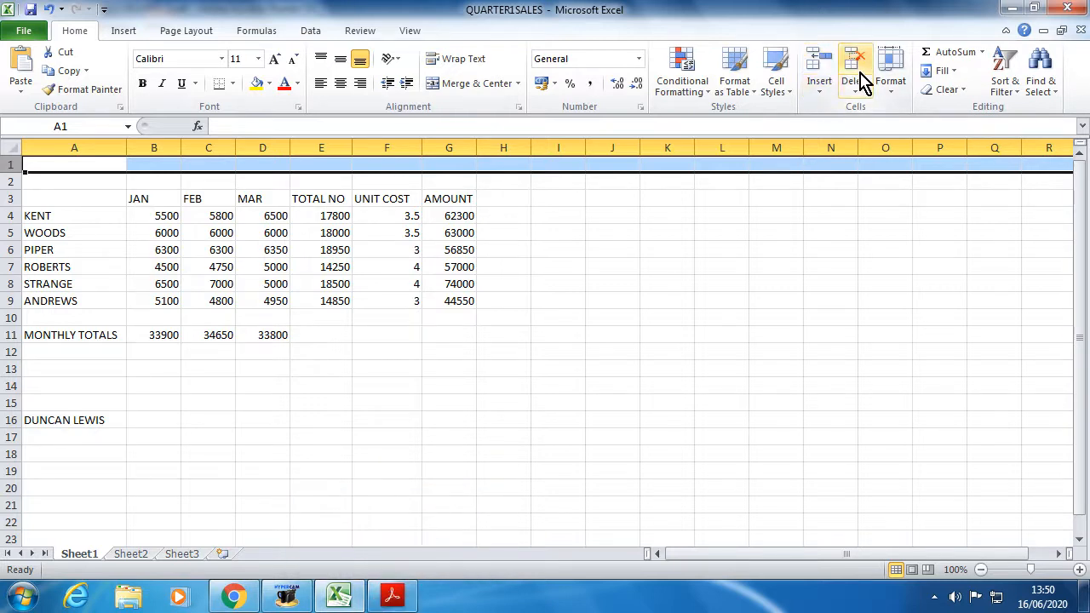
mouse_move(349, 606)
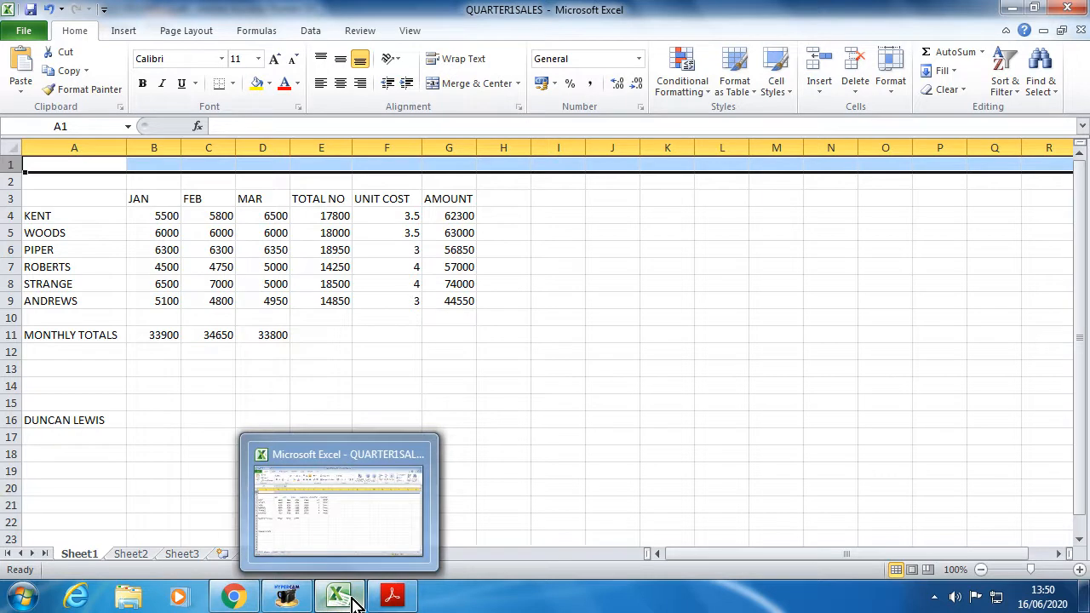
left_click(391, 596)
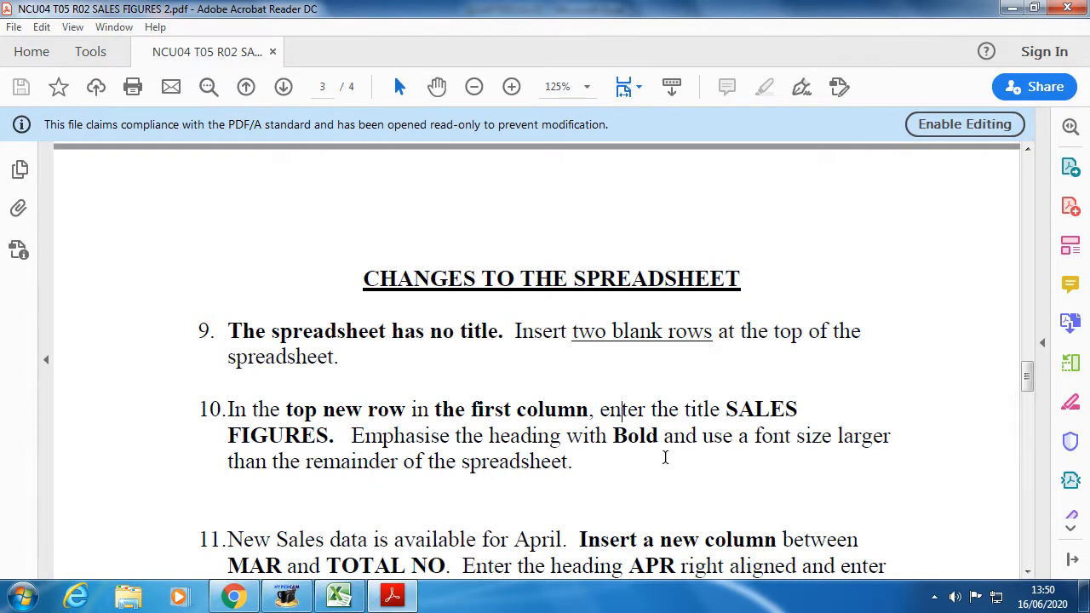
scroll(665, 459, "up", 10)
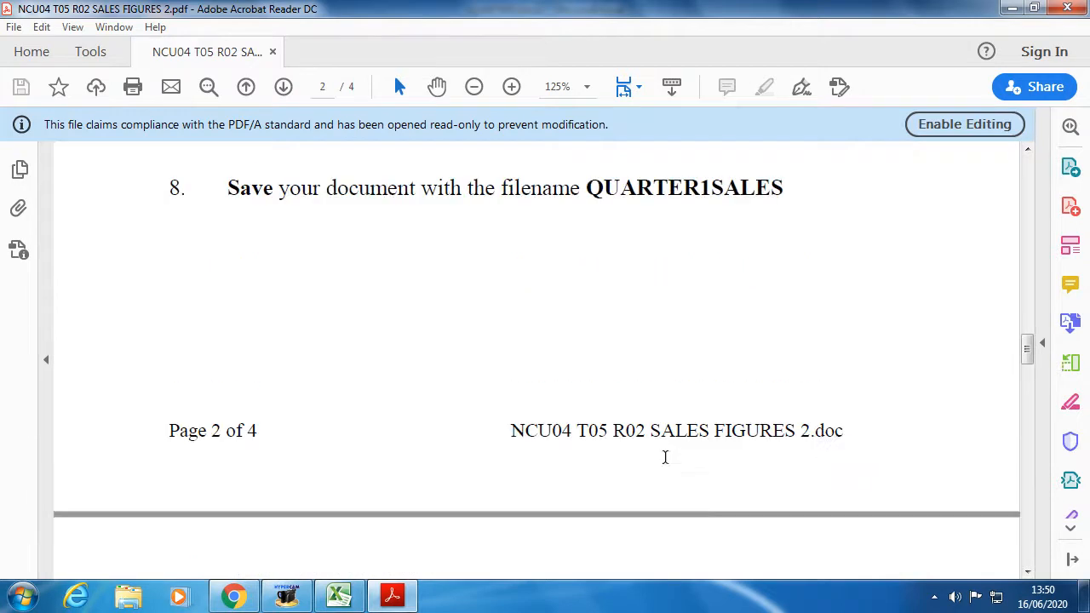
scroll(667, 464, "up", 10)
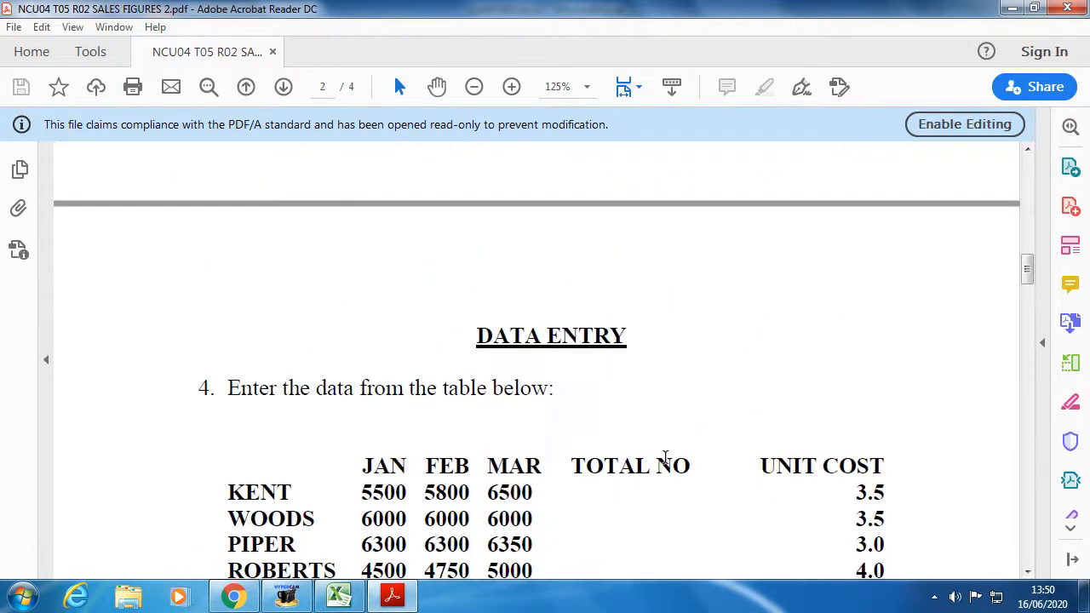
scroll(667, 464, "up", 10)
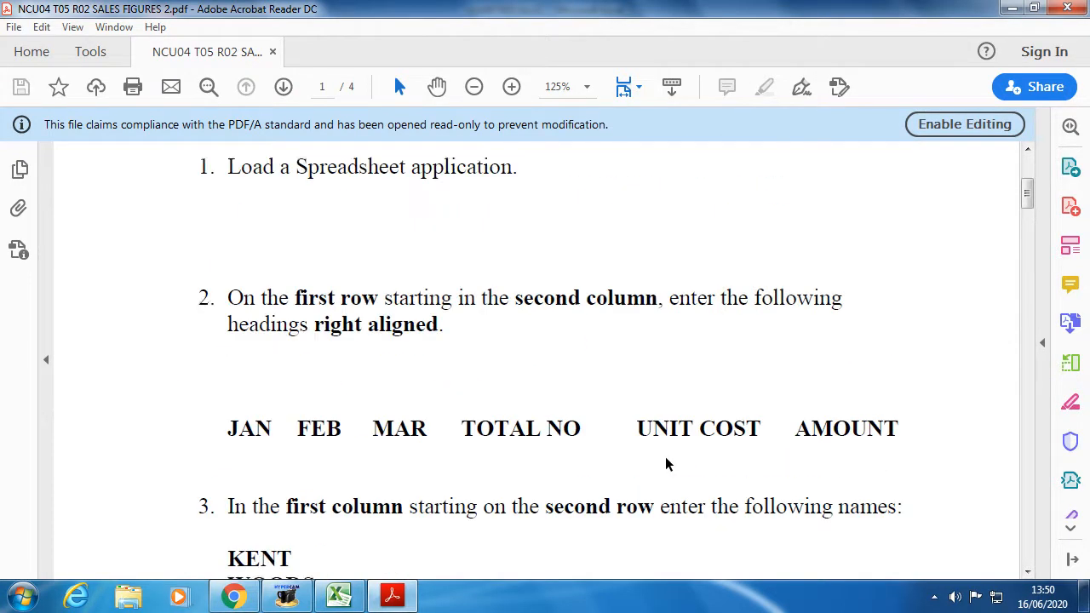
scroll(233, 502, "down", 3)
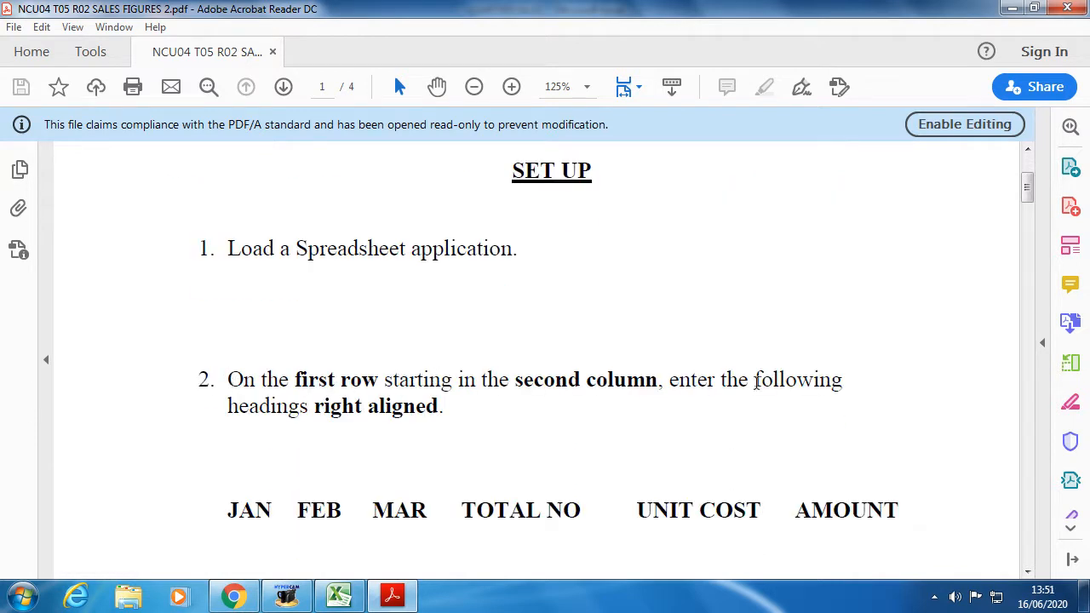
left_click_drag(443, 409, 314, 408)
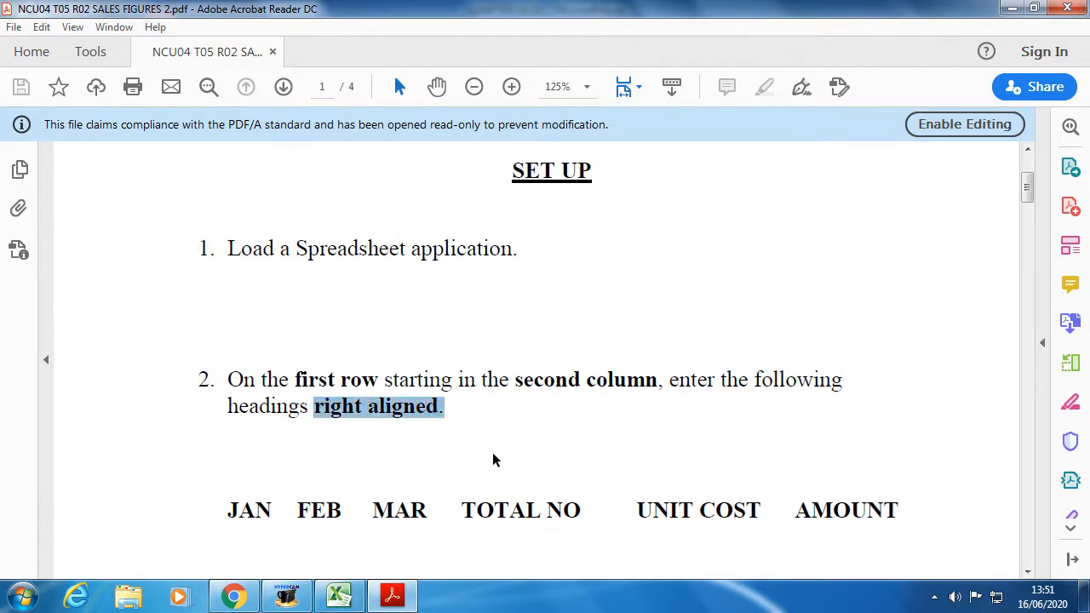
scroll(825, 425, "down", 20)
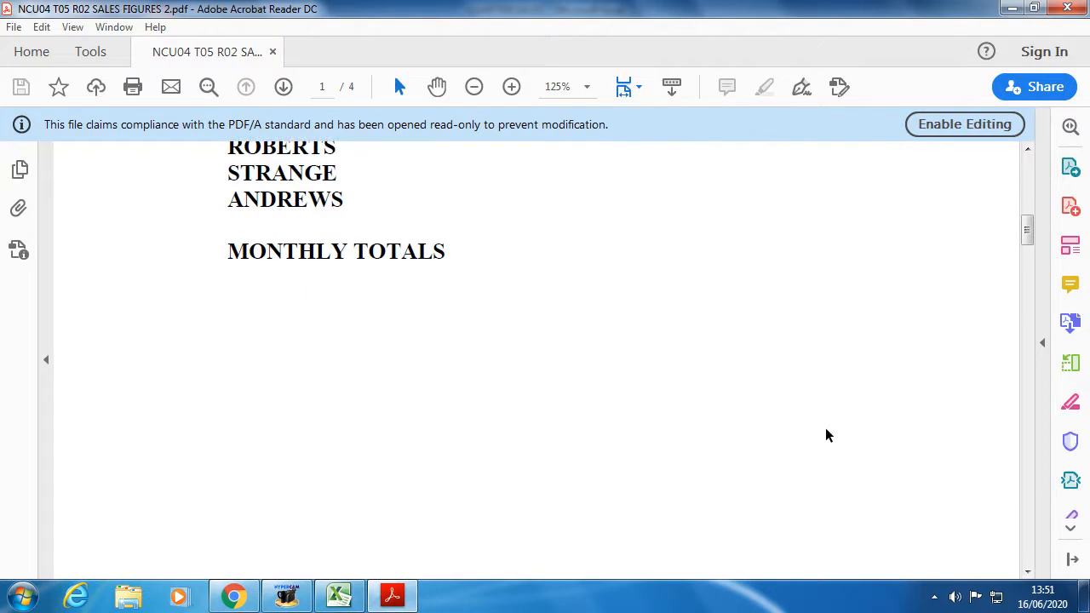
scroll(825, 435, "down", 20)
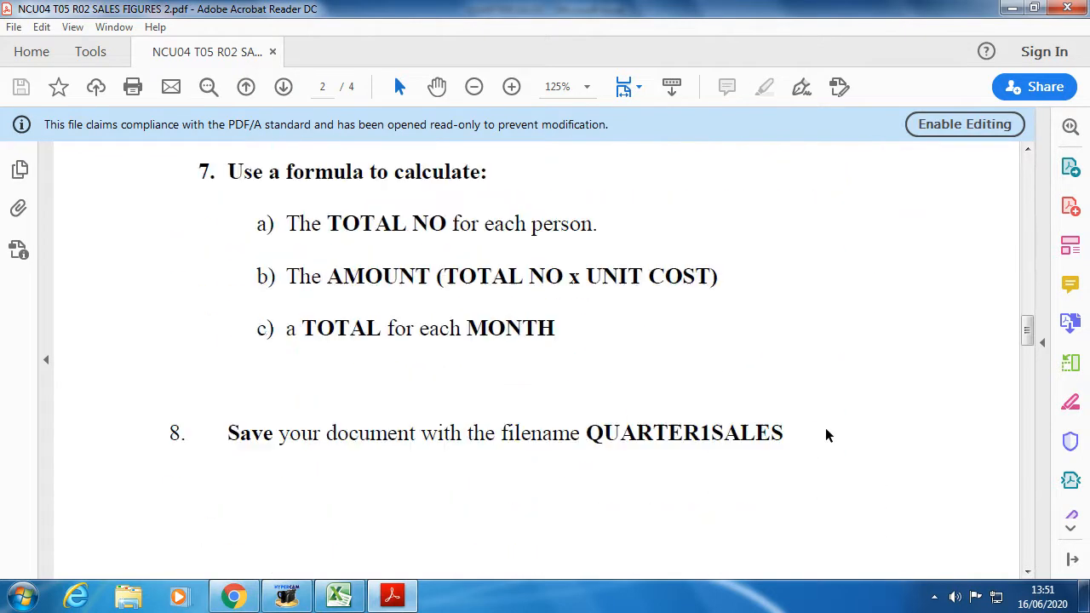
scroll(825, 435, "up", 3)
scroll(825, 435, "down", 10)
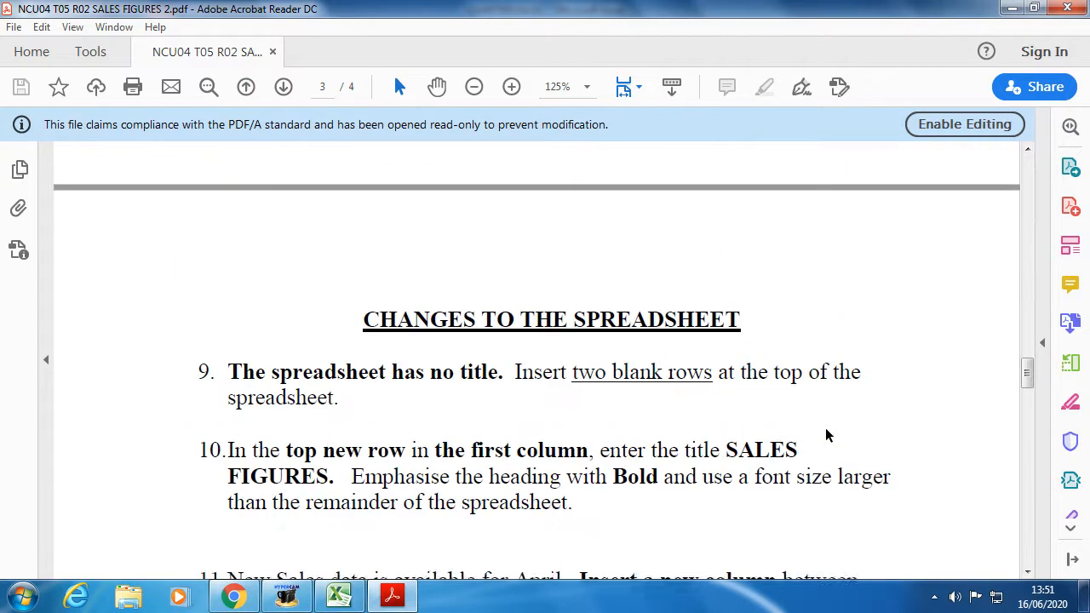
scroll(825, 435, "down", 1)
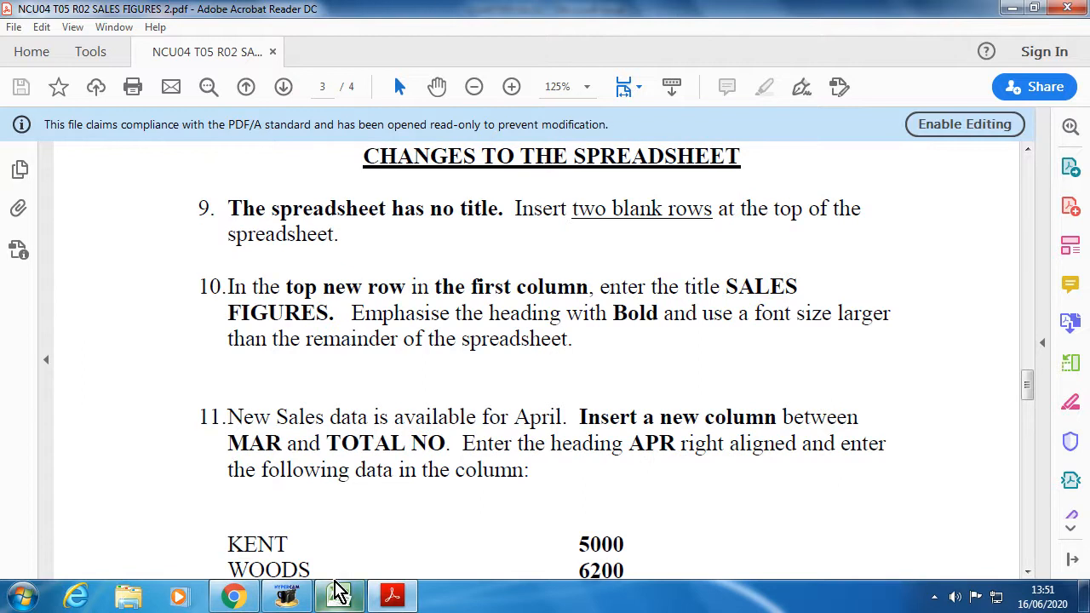
Switch to Excel and right-align the column headings JAN through AMOUNT in B3:G3.
mouse_move(338, 590)
left_click(345, 596)
left_click_drag(145, 201, 460, 198)
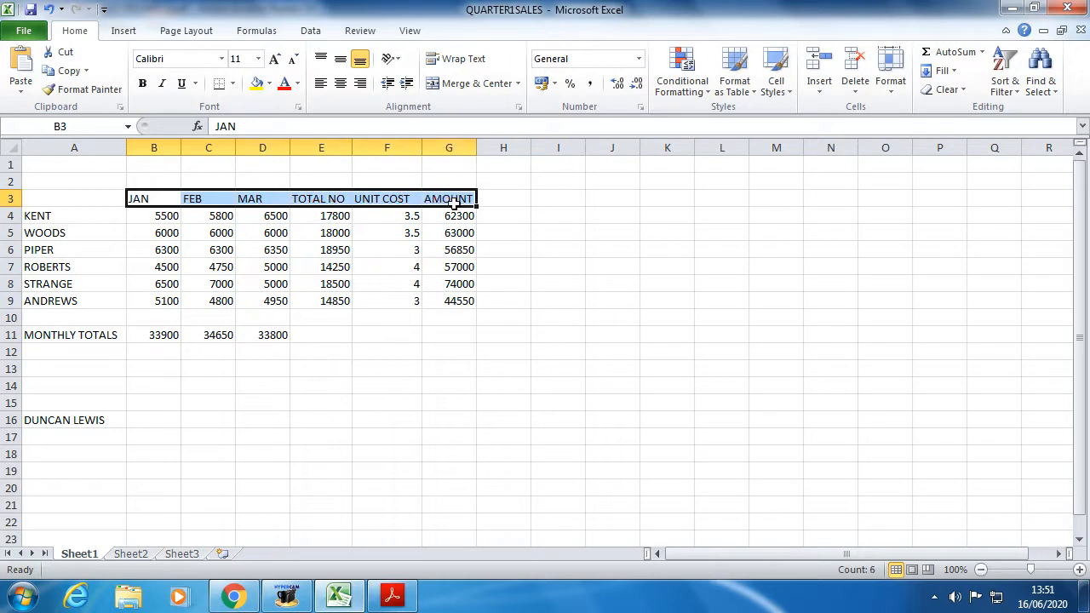
left_click(551, 226)
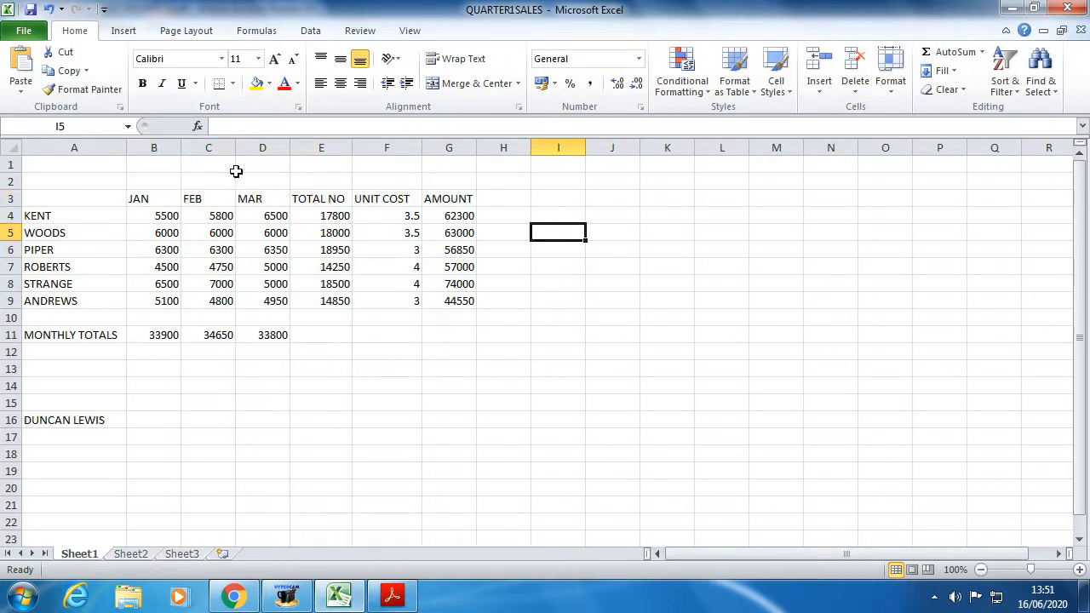
left_click_drag(150, 201, 438, 198)
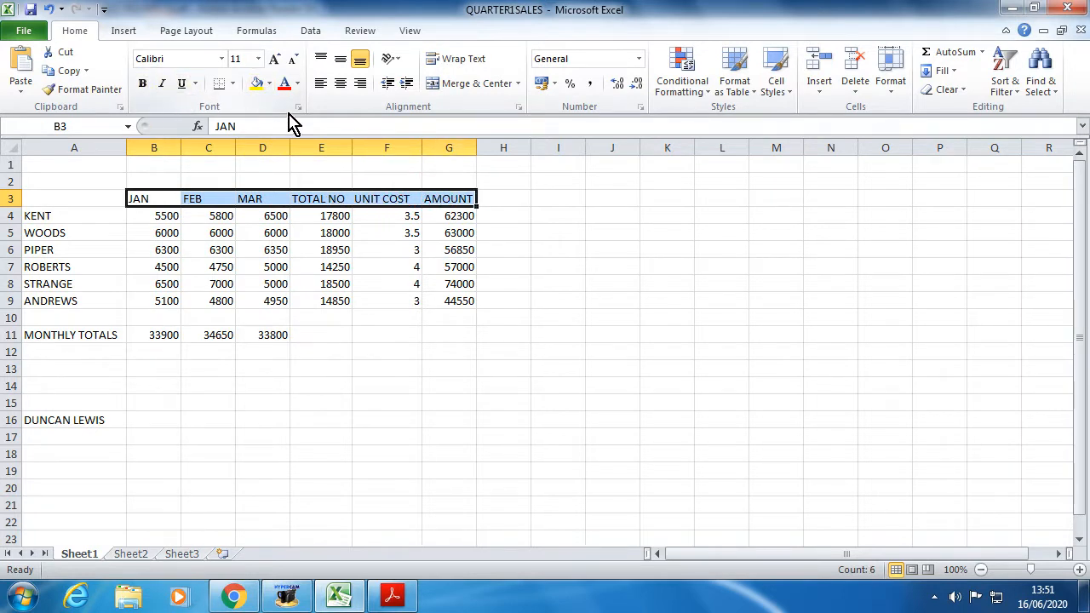
left_click(359, 85)
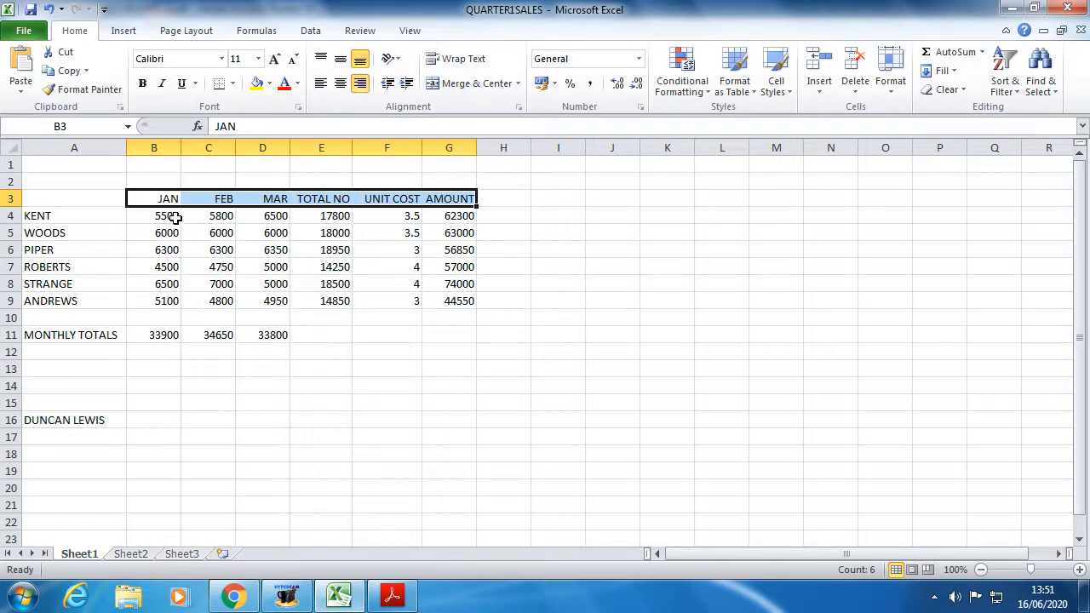
left_click_drag(166, 215, 207, 298)
left_click_drag(207, 216, 242, 302)
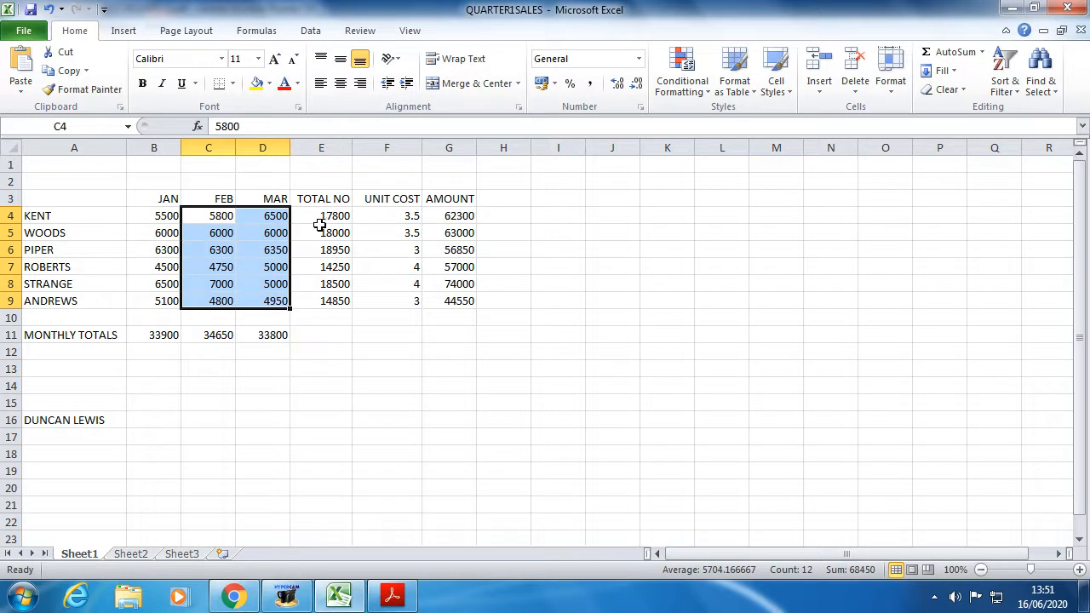
left_click(314, 316)
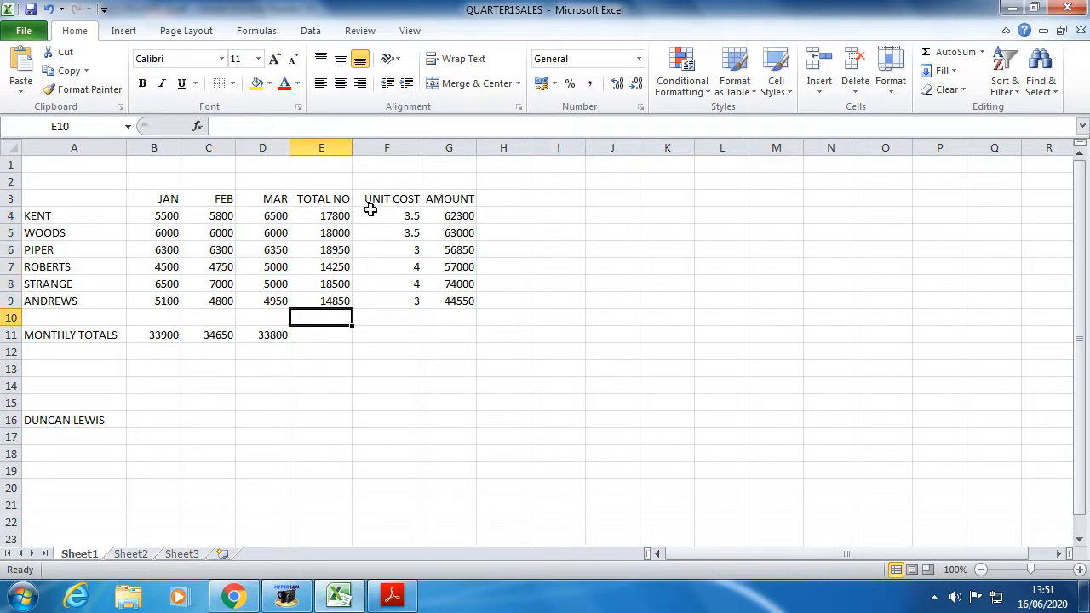
left_click_drag(166, 198, 453, 201)
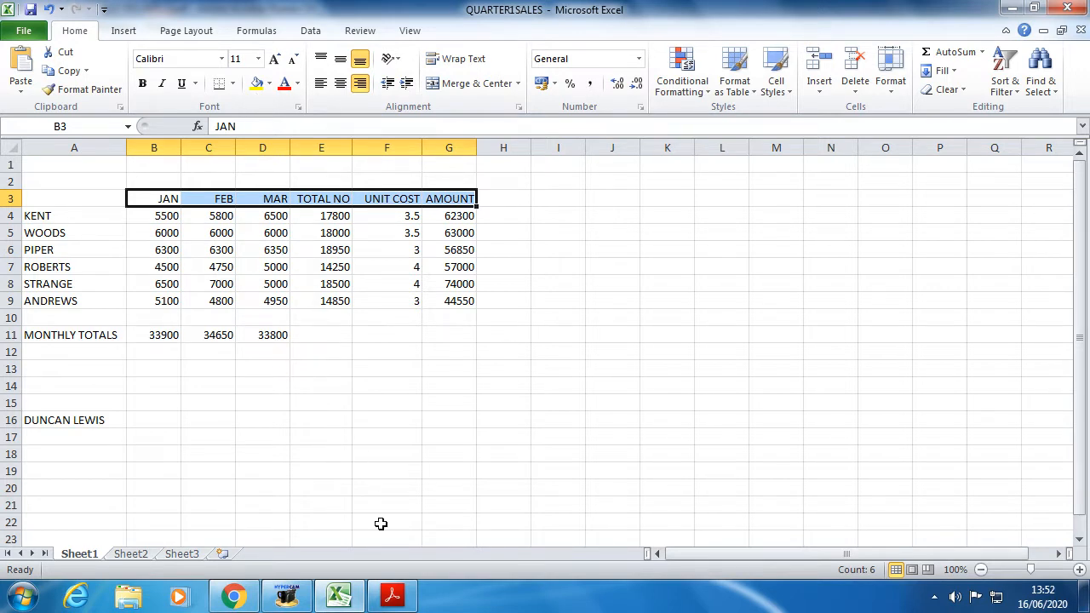
Check instruction 10 in the PDF worksheet, return to Excel and enter the title SALES FIGURES in cell A1.
left_click(390, 598)
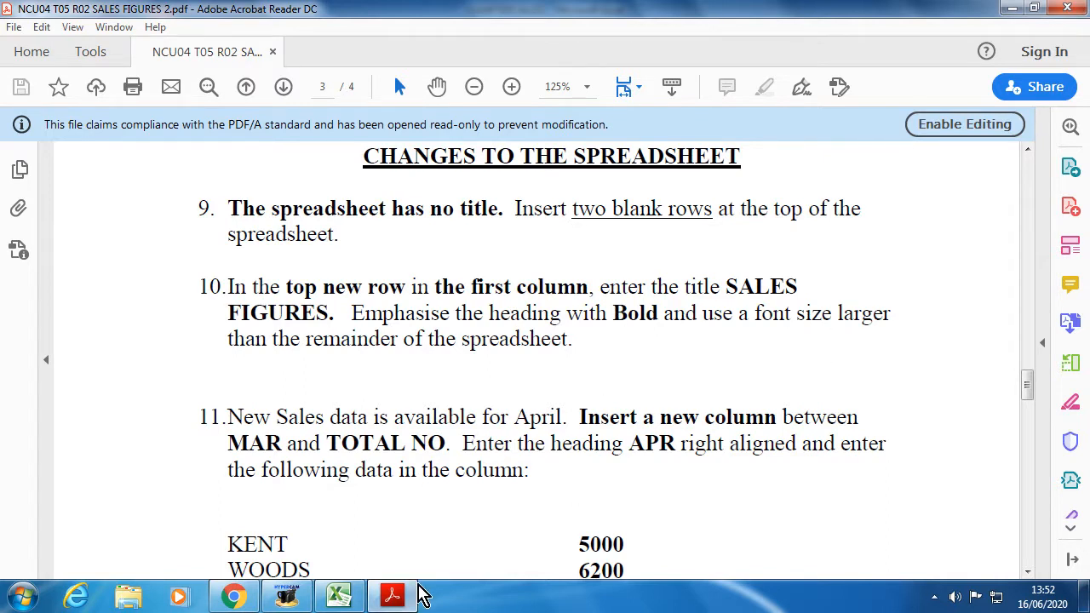
left_click(387, 594)
left_click(97, 159)
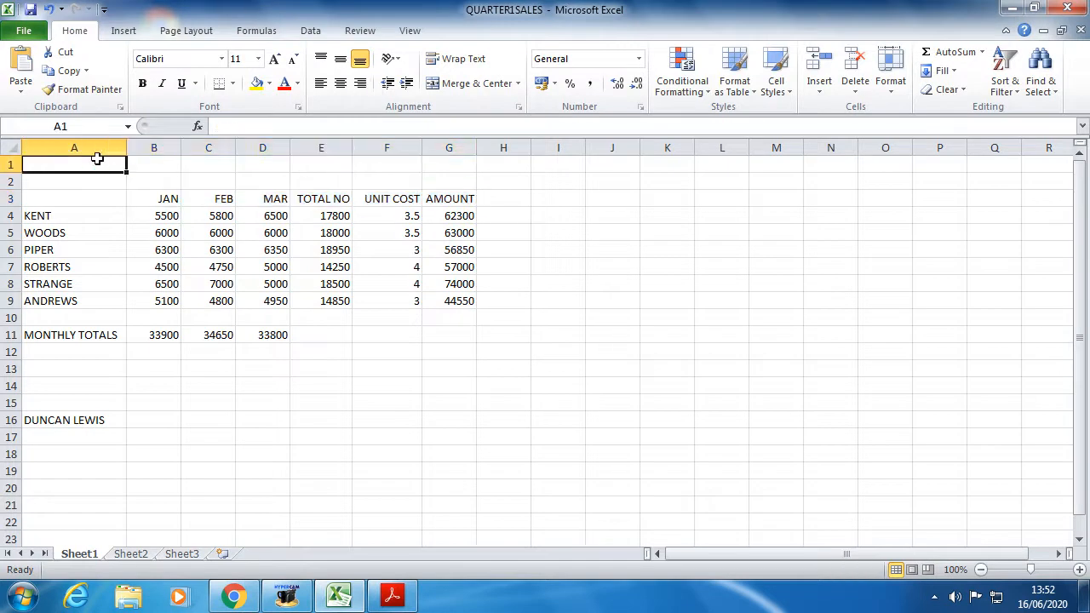
type("s")
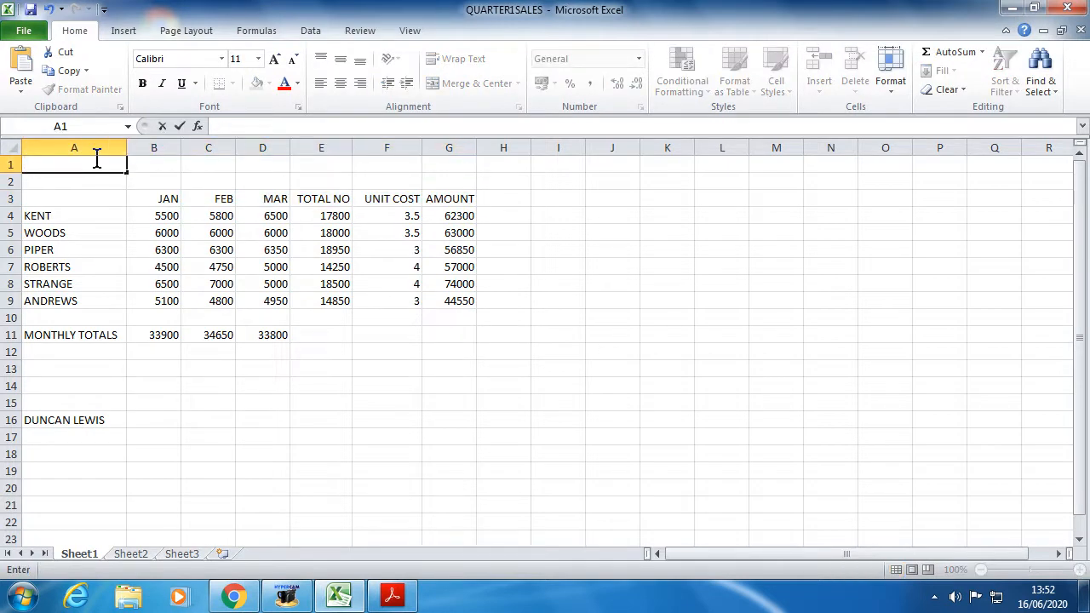
type("SALES FIGURES")
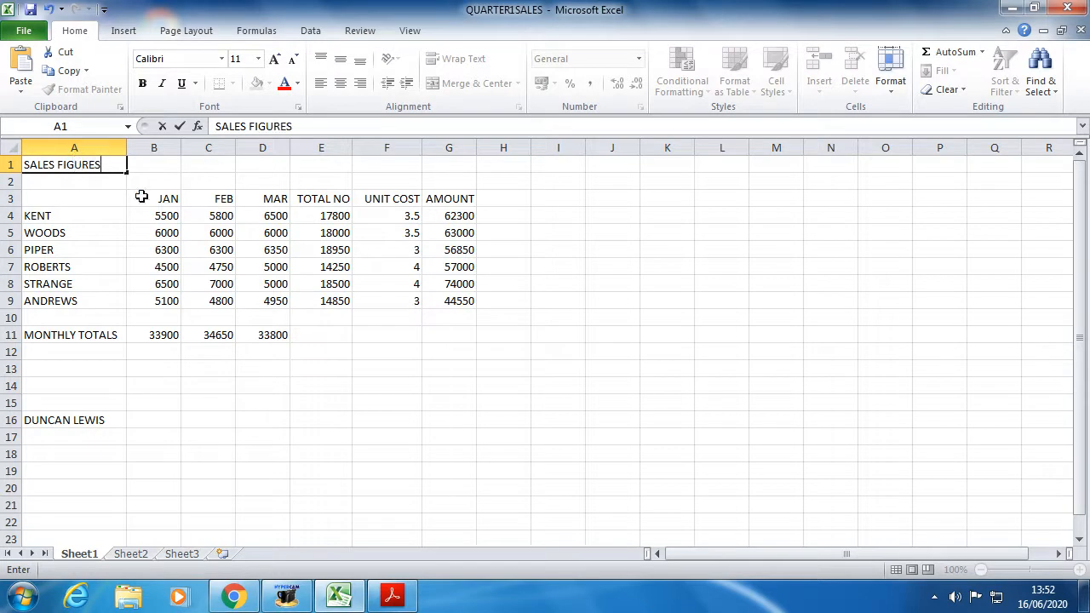
key("Return")
Make the SALES FIGURES title in A1 bold and set its font size to 18.
left_click(85, 165)
left_click(110, 197)
left_click(101, 161)
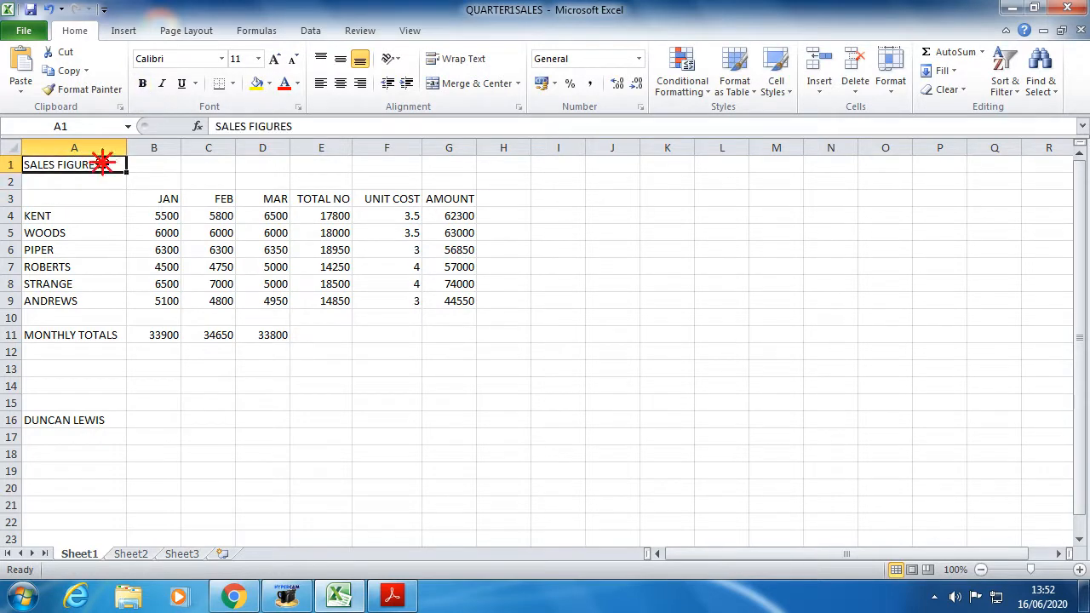
left_click(142, 84)
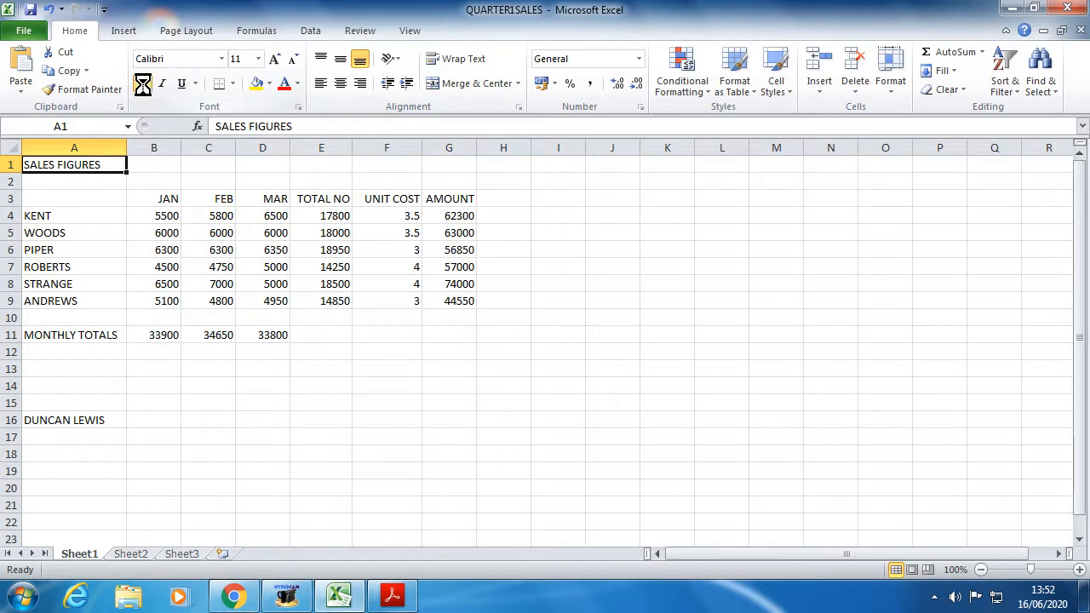
left_click(258, 59)
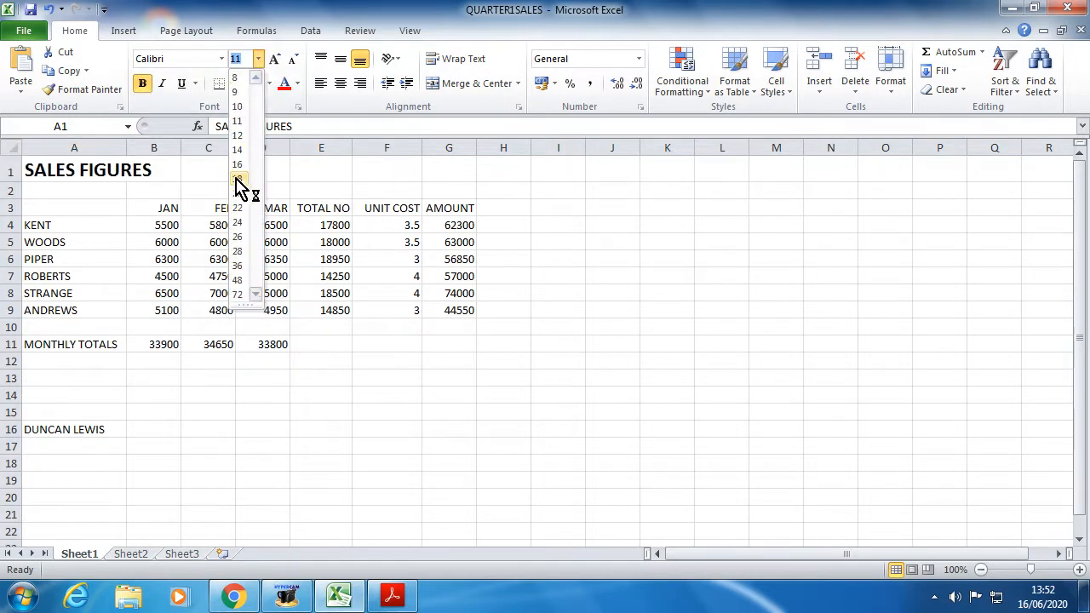
left_click(238, 180)
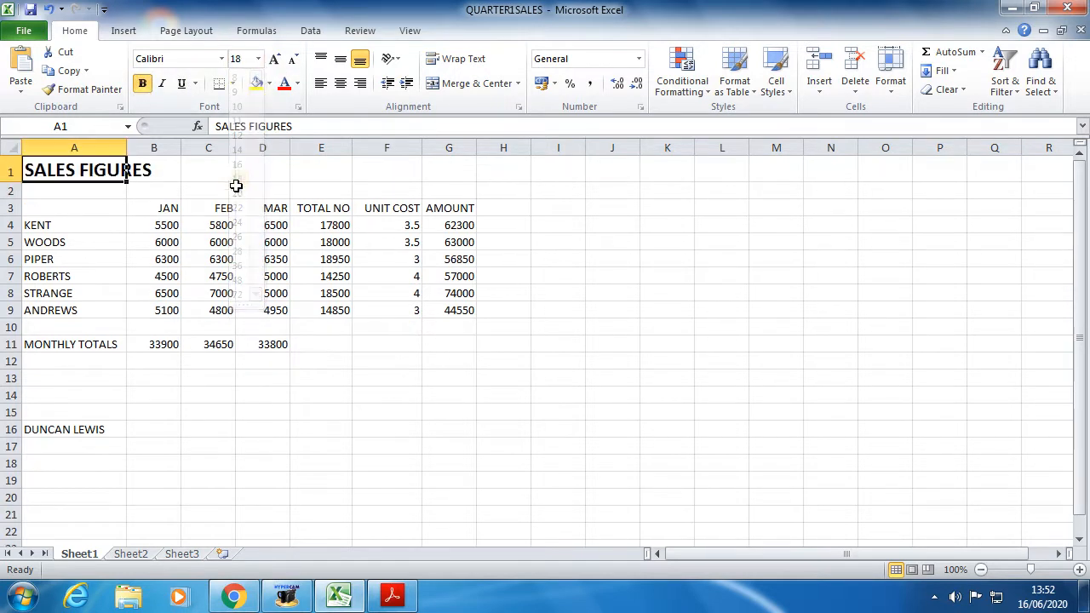
left_click(108, 317)
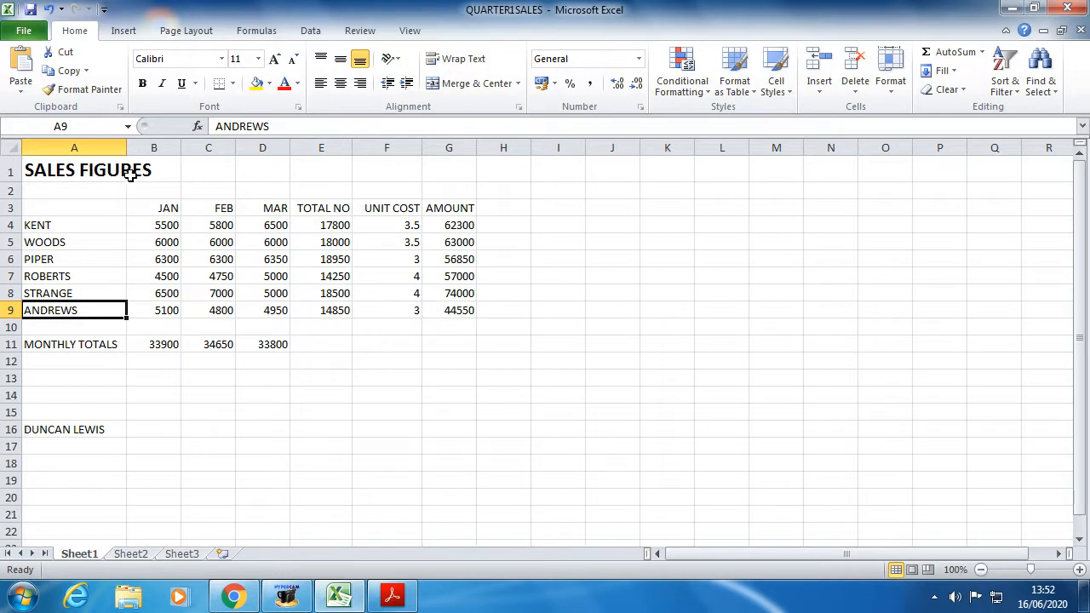
Switch to the PDF worksheet in Adobe Acrobat Reader and read instruction 11 on the new April column, checking its location in the spreadsheet.
left_click(353, 601)
left_click(349, 599)
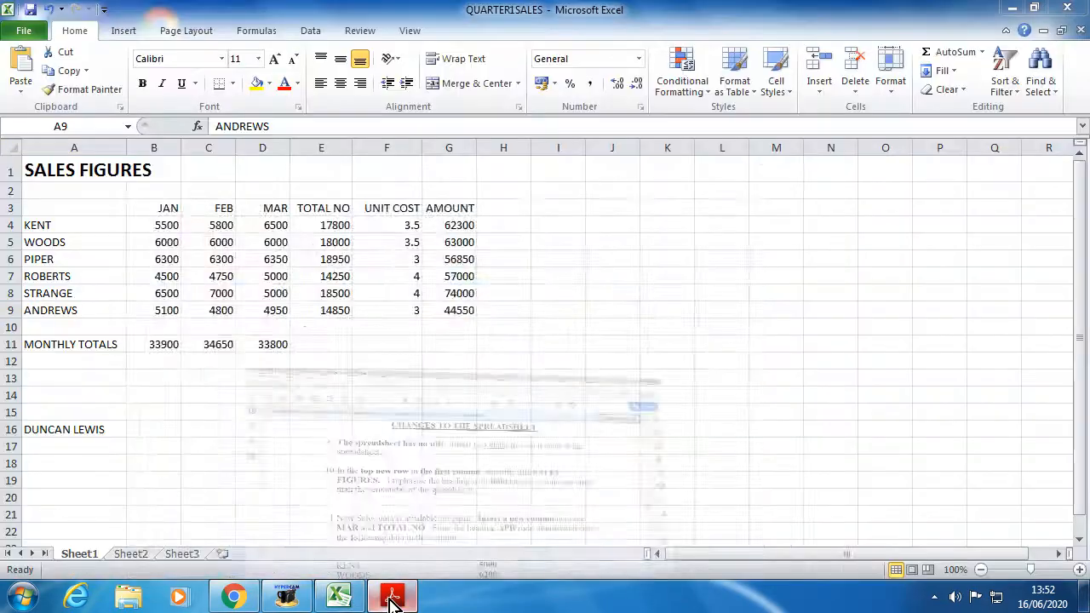
left_click(392, 596)
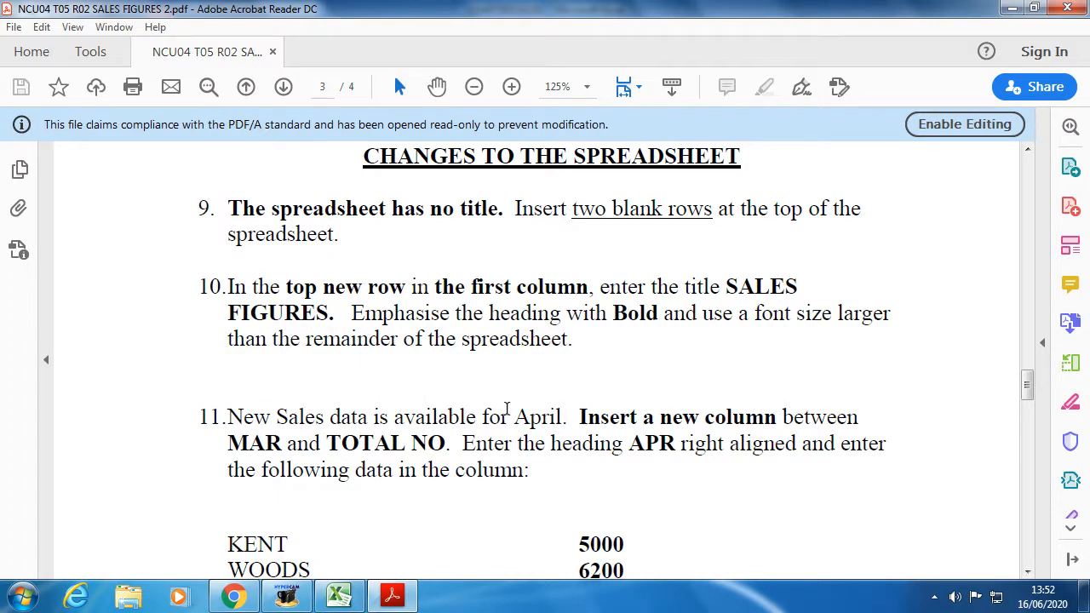
left_click(341, 595)
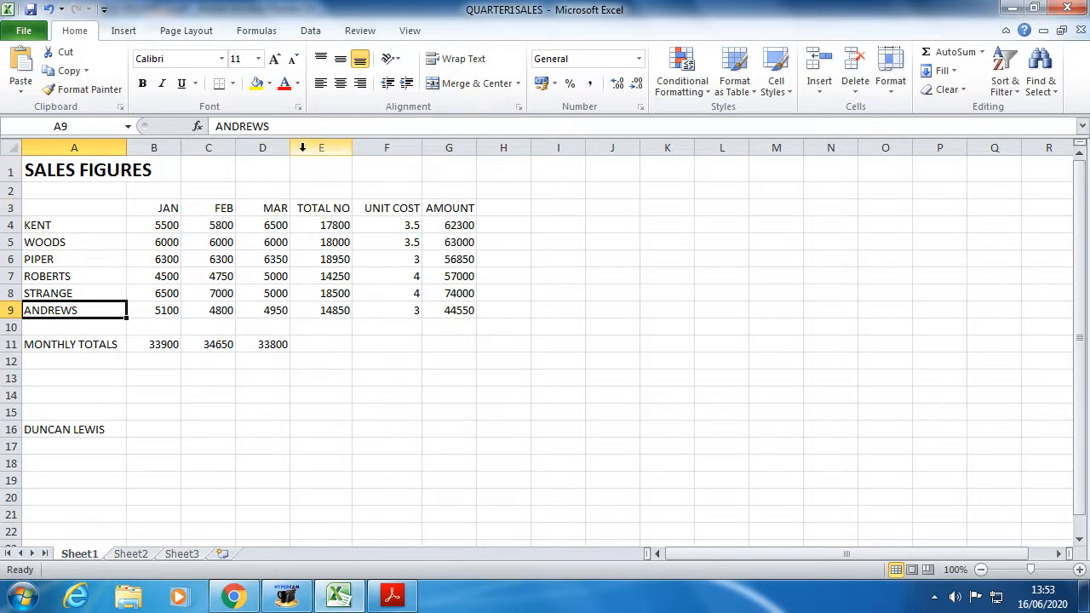
left_click(391, 599)
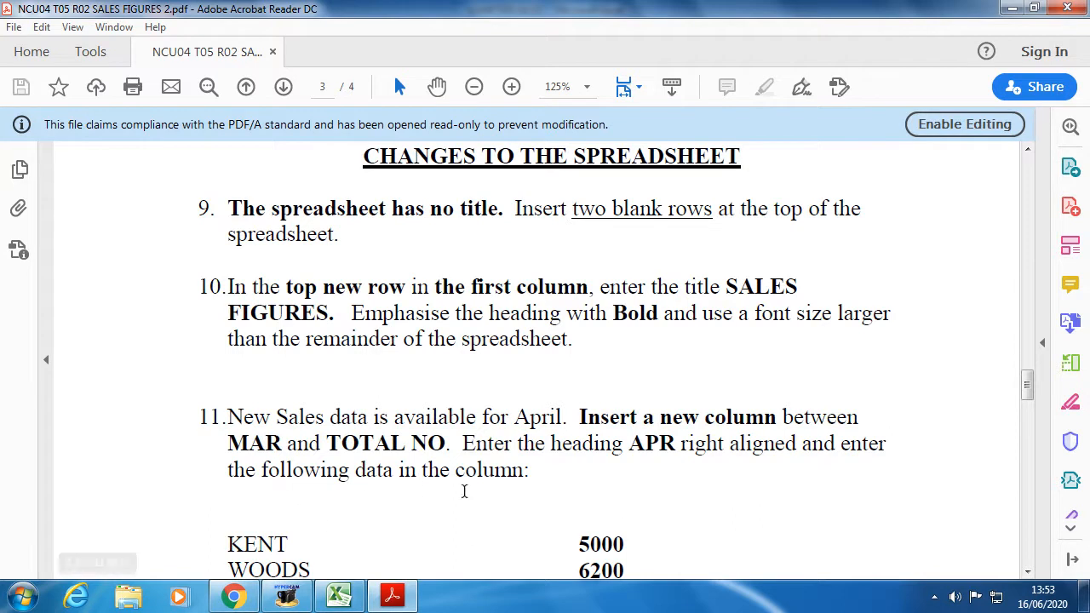
scroll(525, 502, "down", 1)
scroll(525, 499, "down", 3)
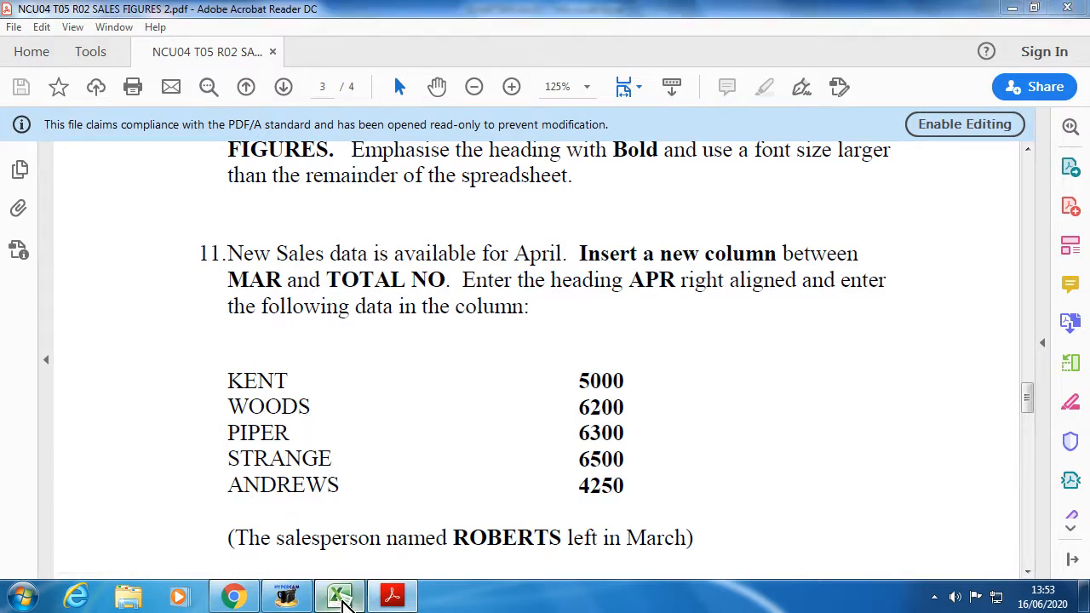
Compare the salespeople in Excel with the PDF's April data list, check the note about the salesperson who left, and return to Excel.
left_click(339, 595)
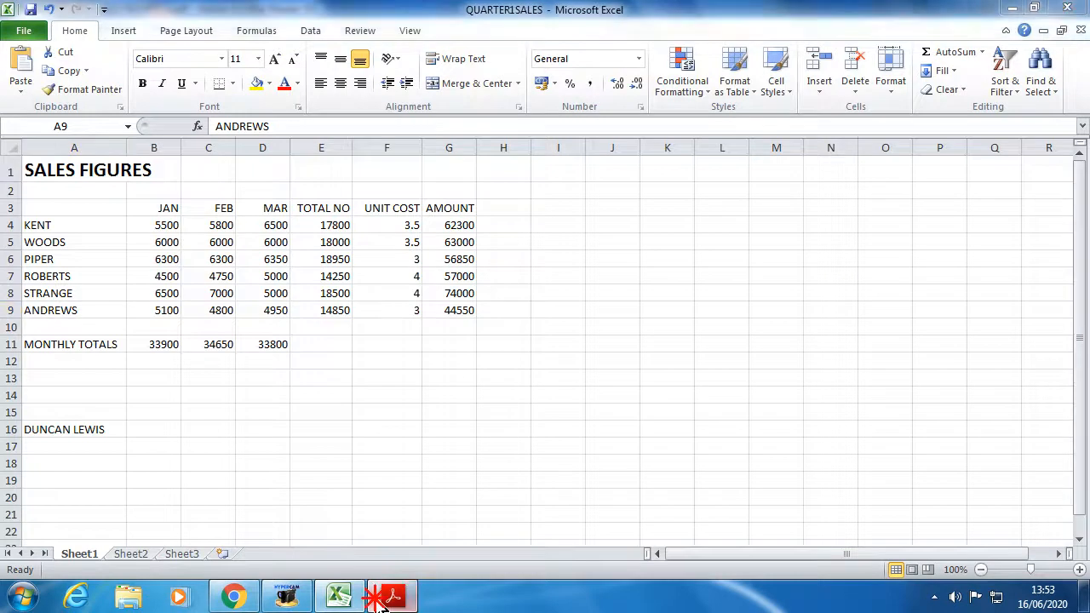
left_click(393, 596)
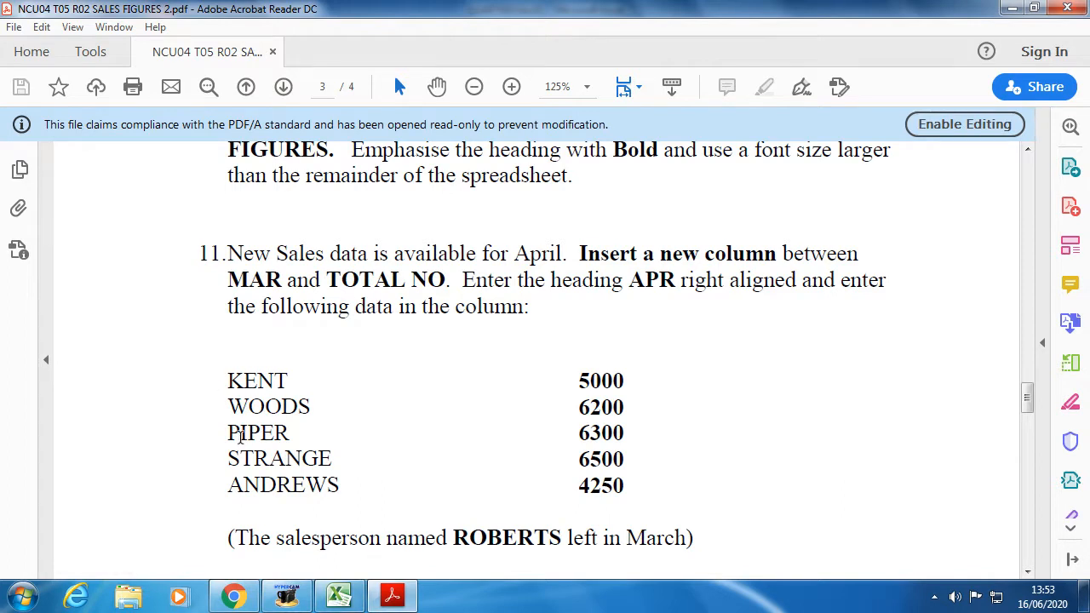
mouse_move(349, 600)
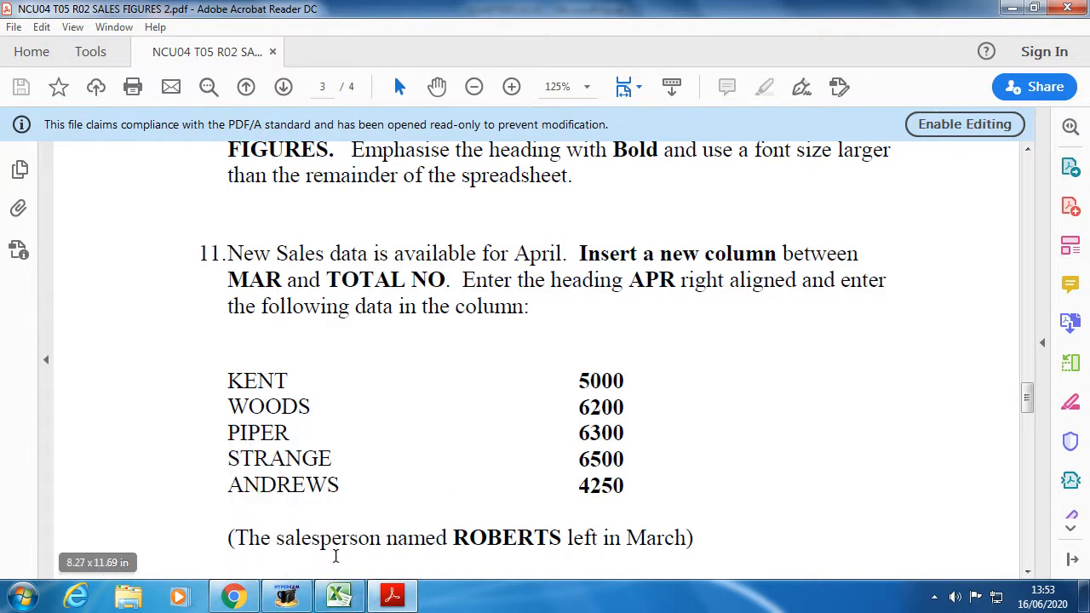
left_click(345, 596)
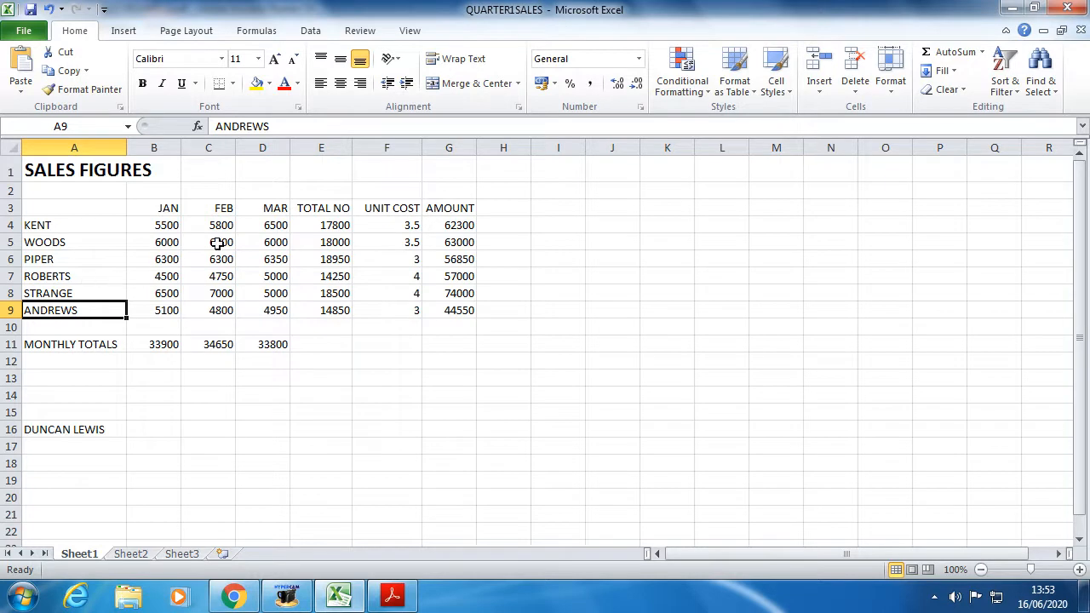
left_click(391, 596)
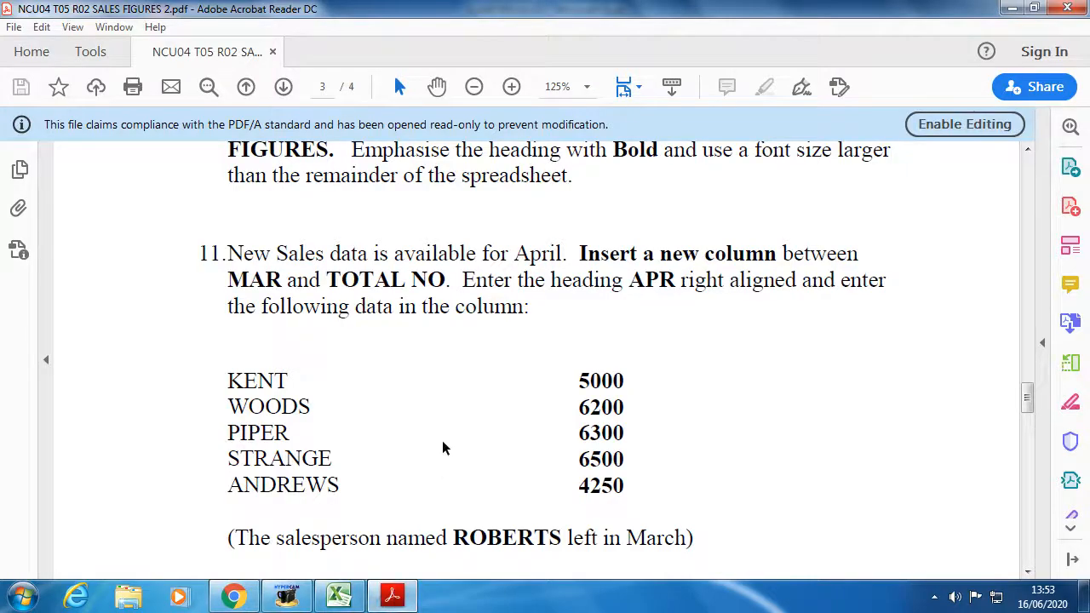
scroll(442, 448, "down", 3)
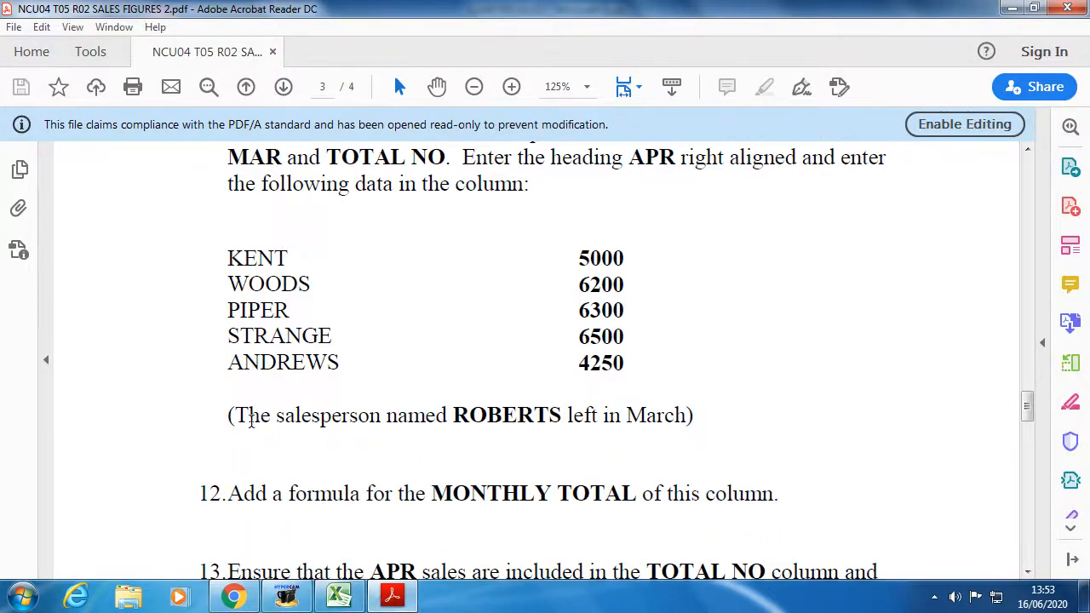
left_click_drag(229, 414, 677, 423)
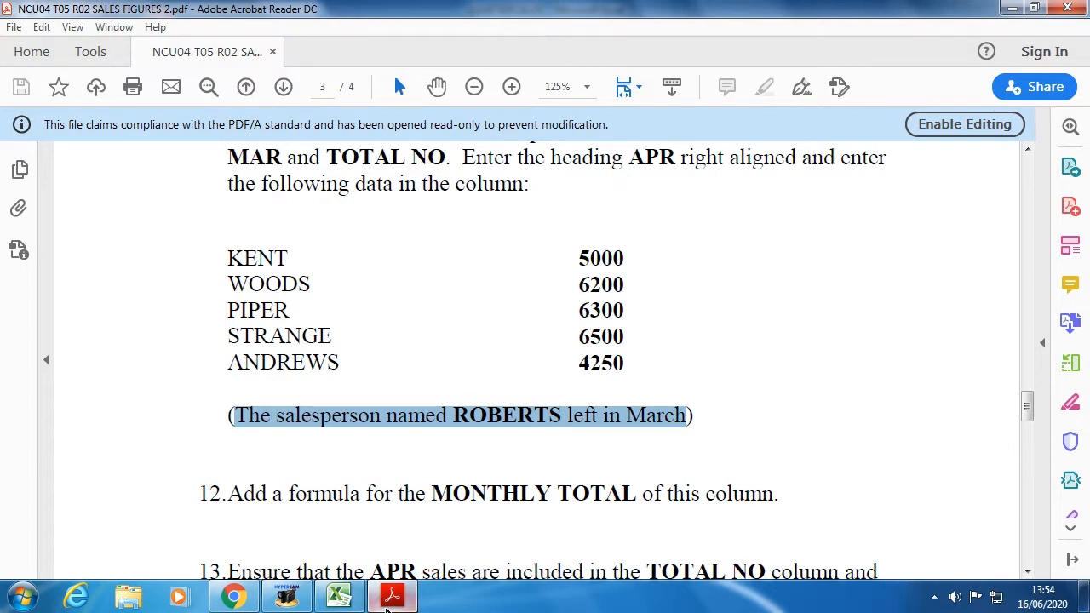
left_click(339, 598)
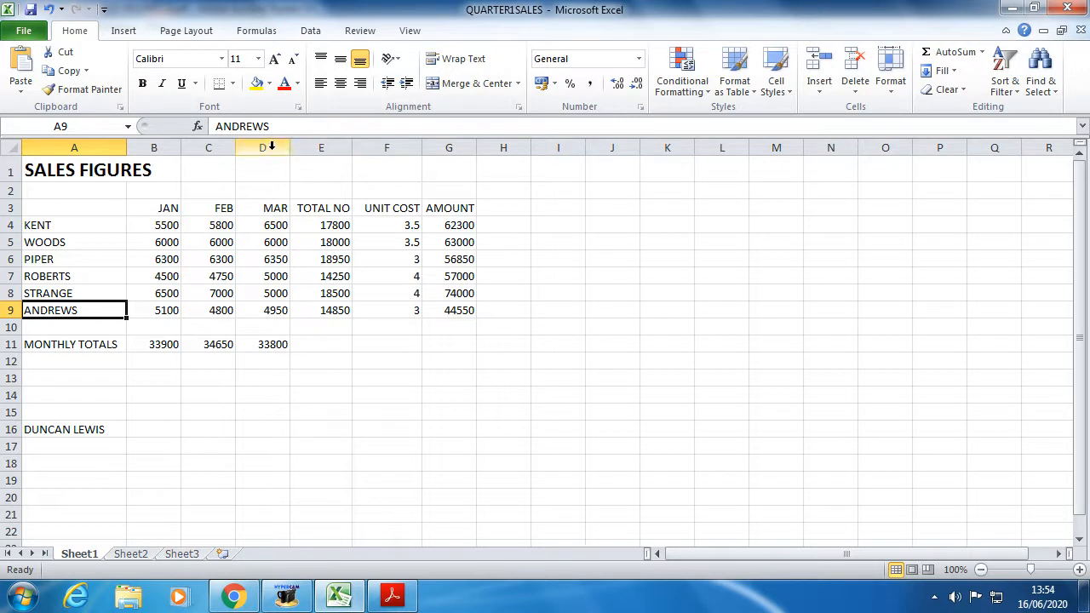
Try inserting a new column before the MAR column, and undo that insertion.
left_click(269, 147)
left_click(319, 148)
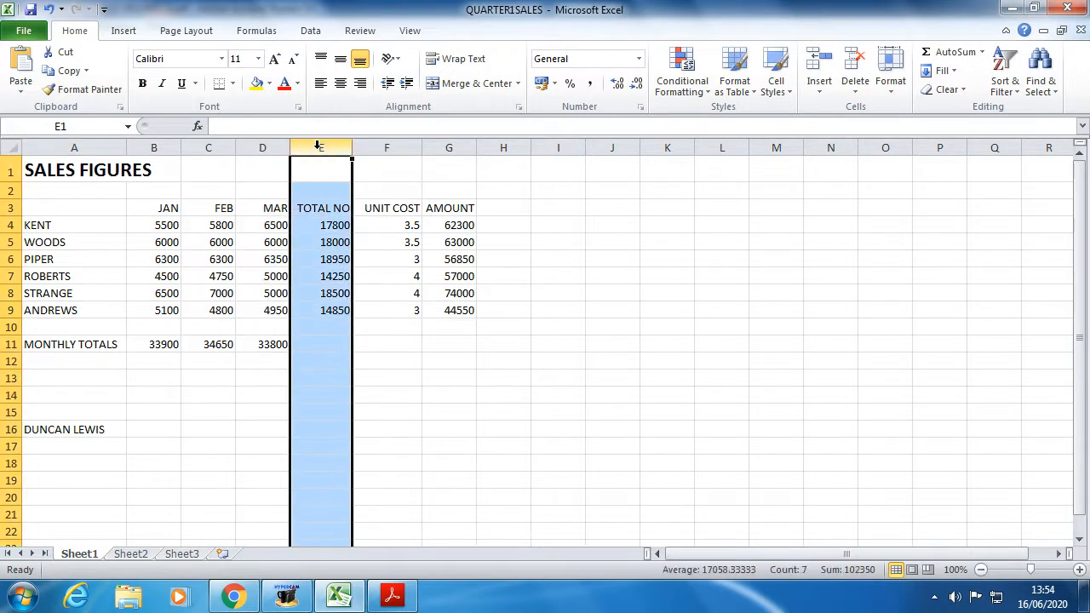
left_click(264, 147)
left_click(328, 144)
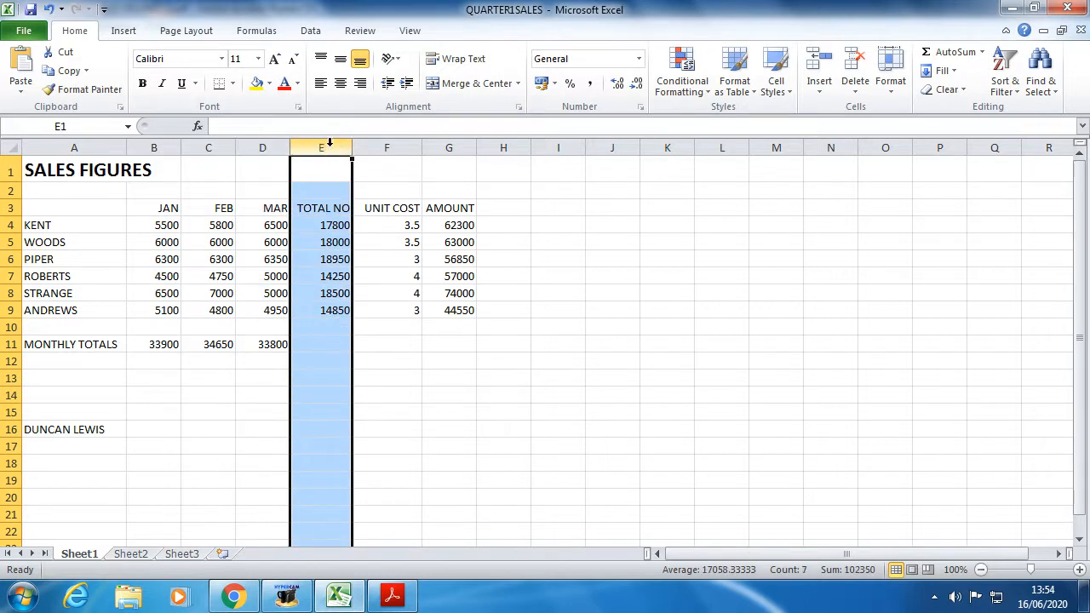
left_click(255, 145)
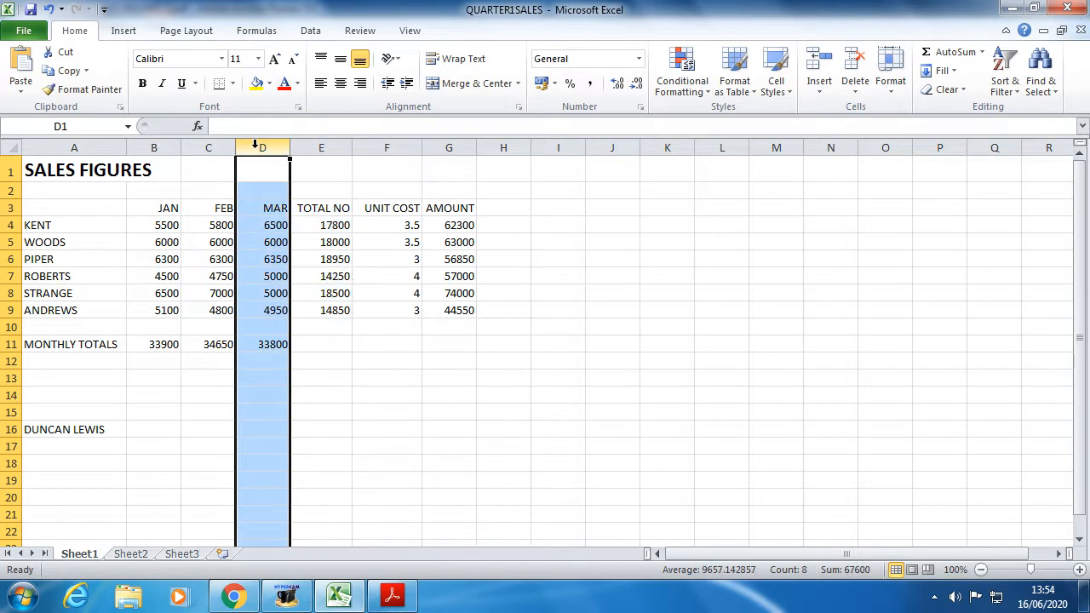
right_click(254, 145)
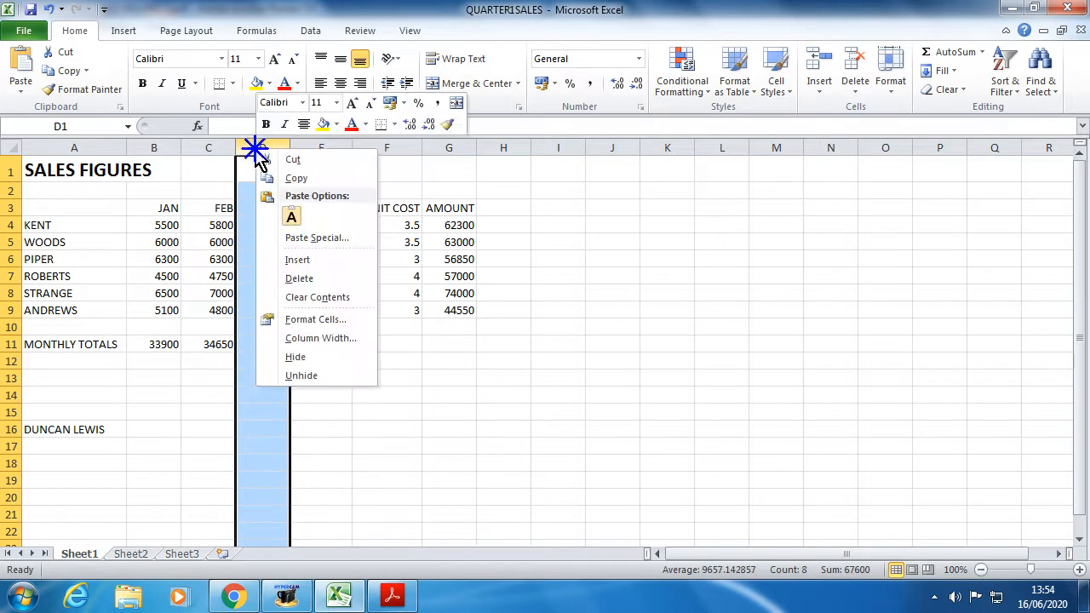
left_click(309, 267)
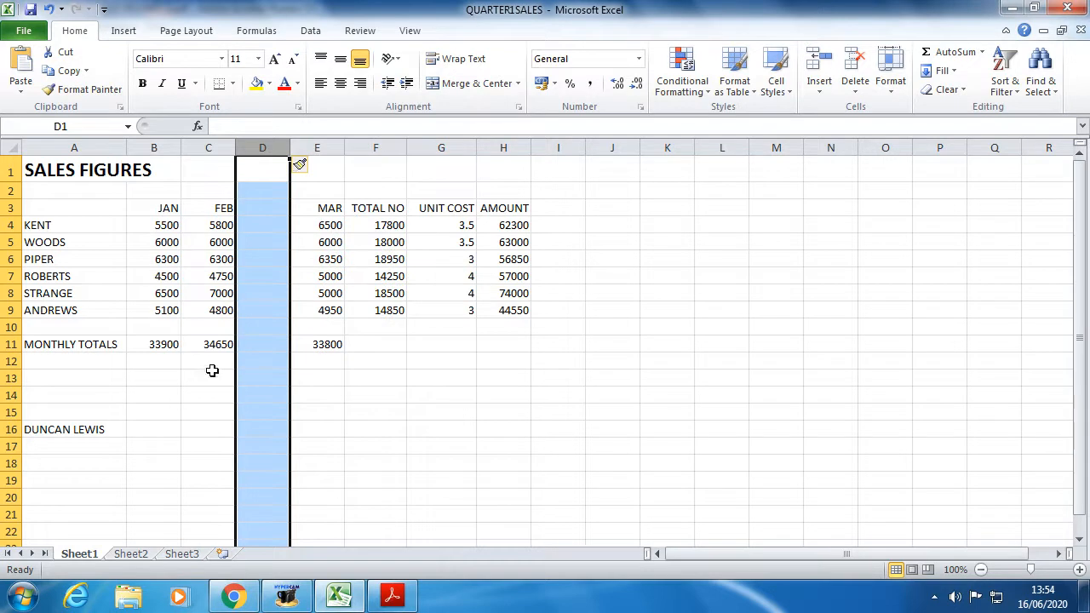
left_click(242, 407)
left_click(260, 212)
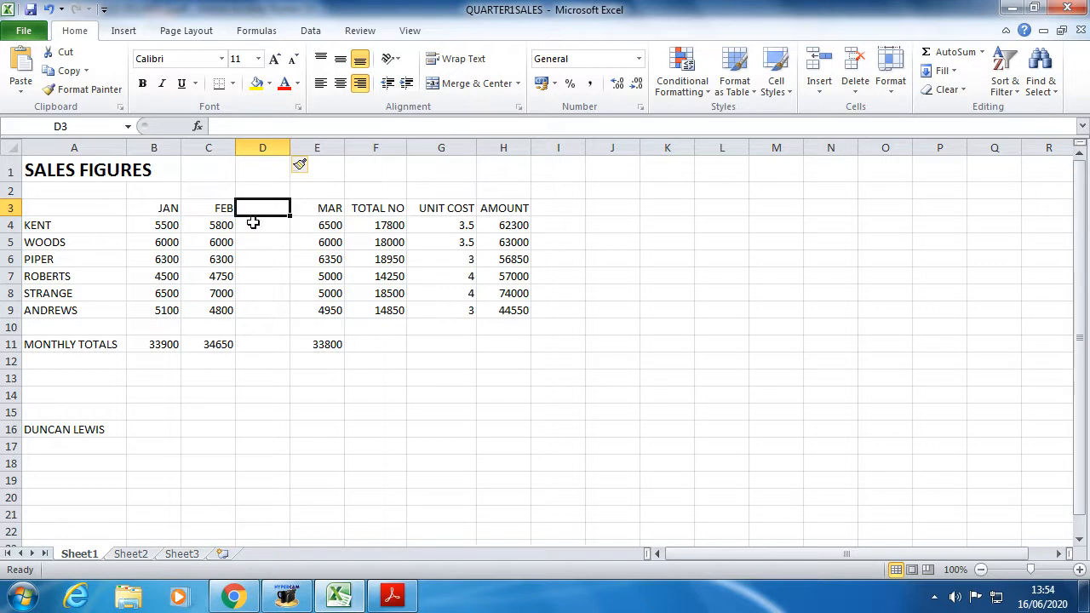
left_click(48, 10)
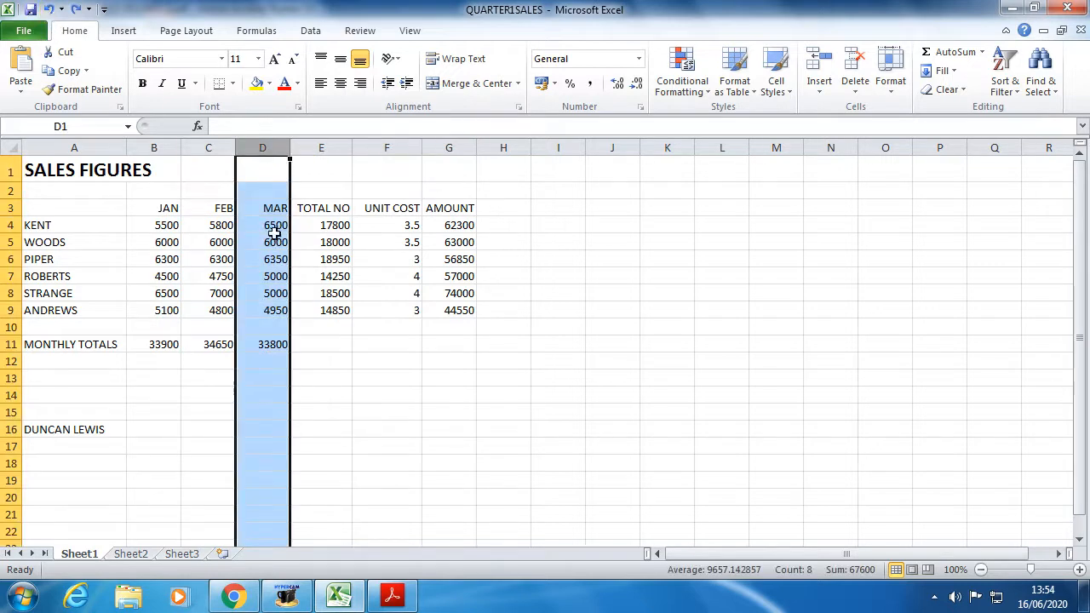
Insert a blank column between MAR and TOTAL NO and select its heading cell E3.
left_click(322, 147)
right_click(322, 147)
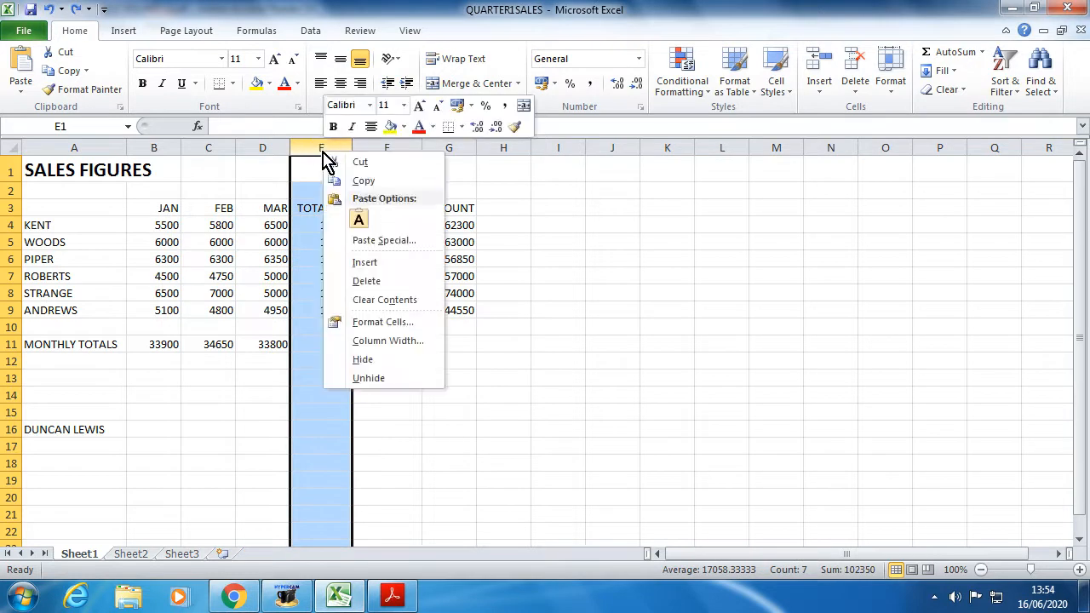
left_click(372, 266)
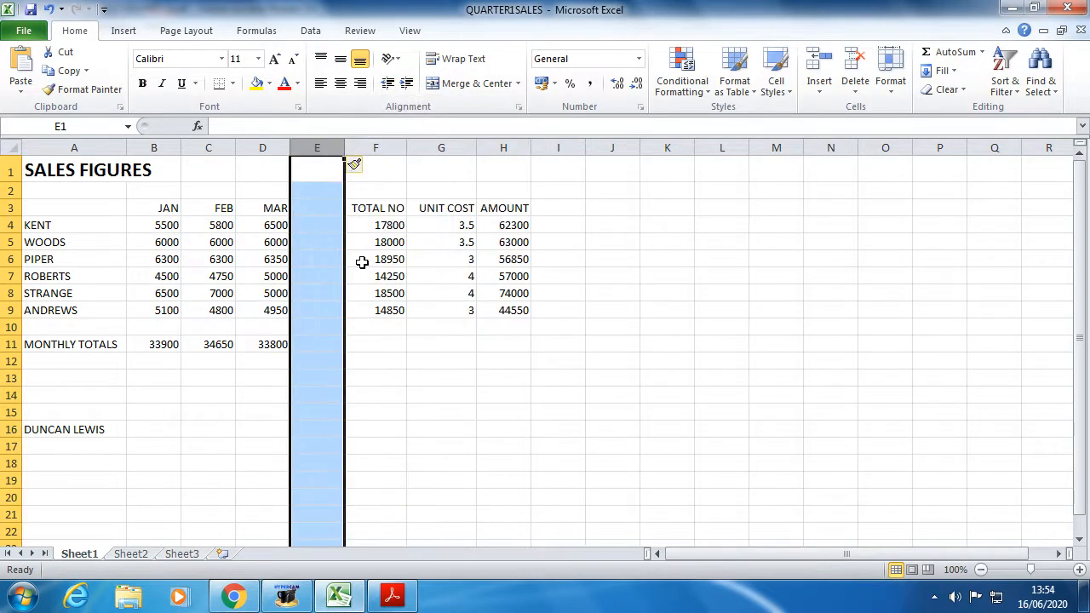
left_click(320, 210)
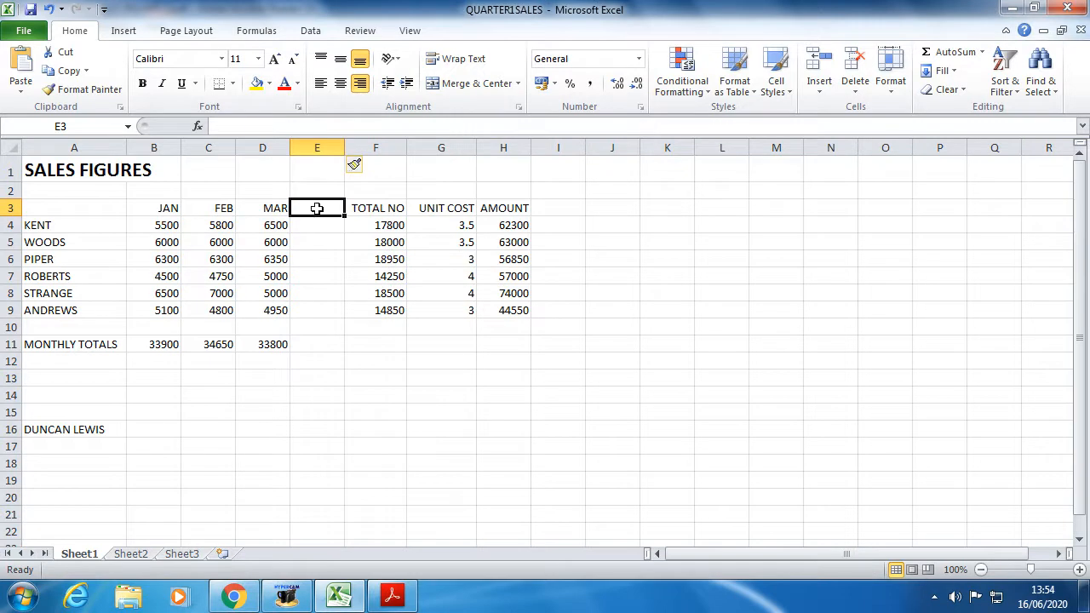
Enter the heading APR in cell E3 of the new blank column.
type("APR")
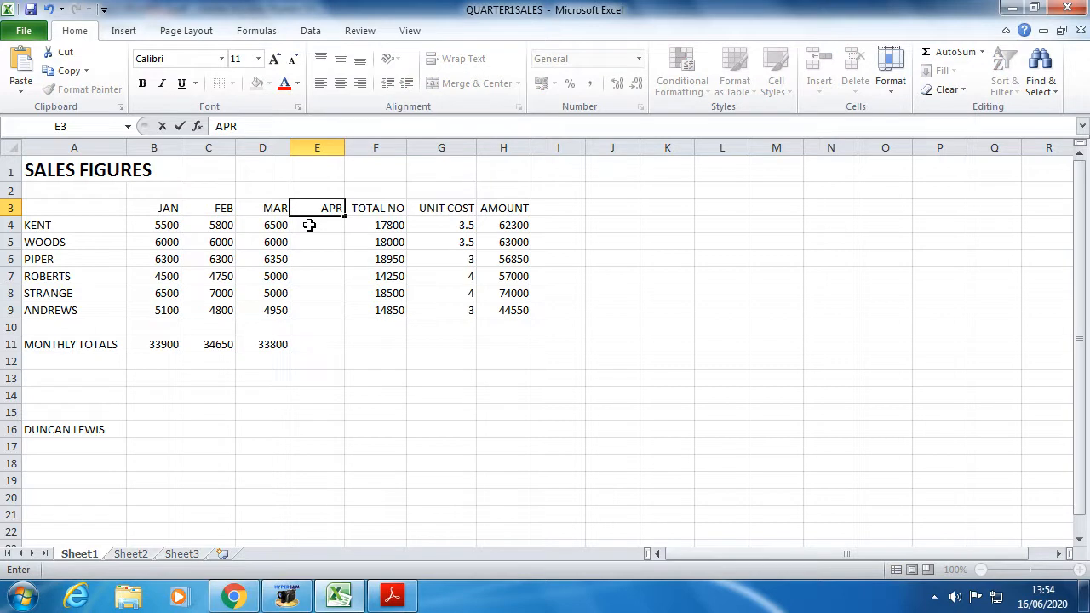
key("Return")
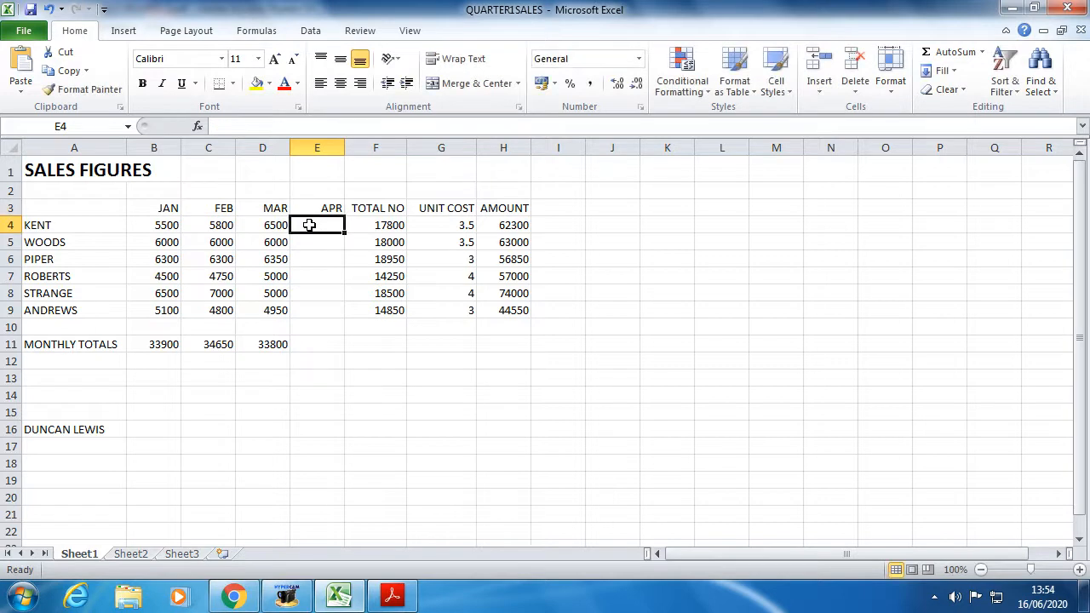
Copy the salespeople's names and April figures from the PDF worksheet in Acrobat Reader and paste them into Excel starting at cell M5.
left_click(392, 596)
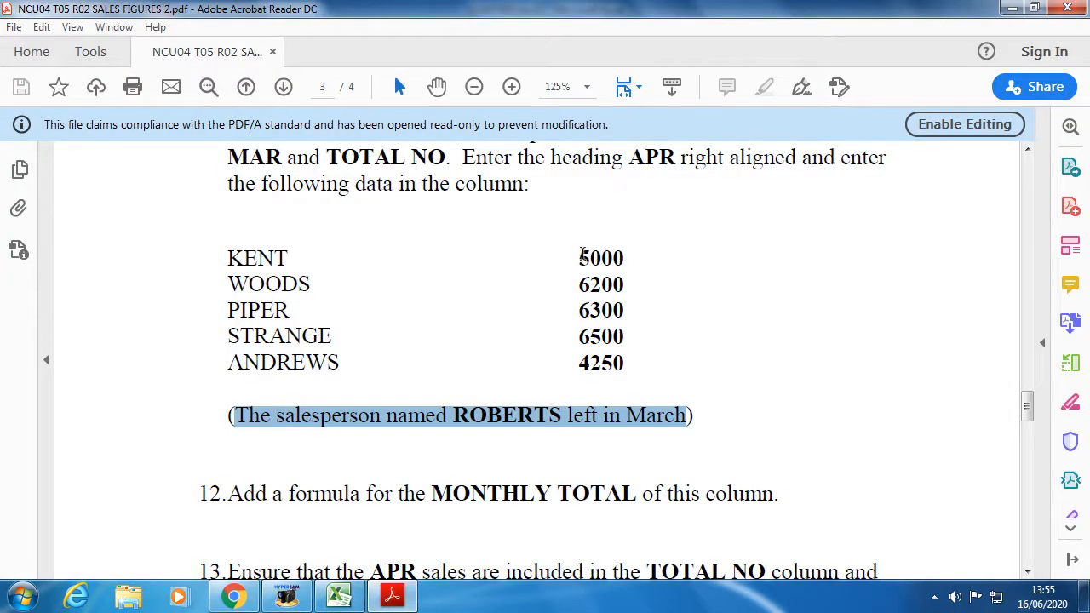
left_click_drag(578, 257, 604, 364)
left_click(317, 304)
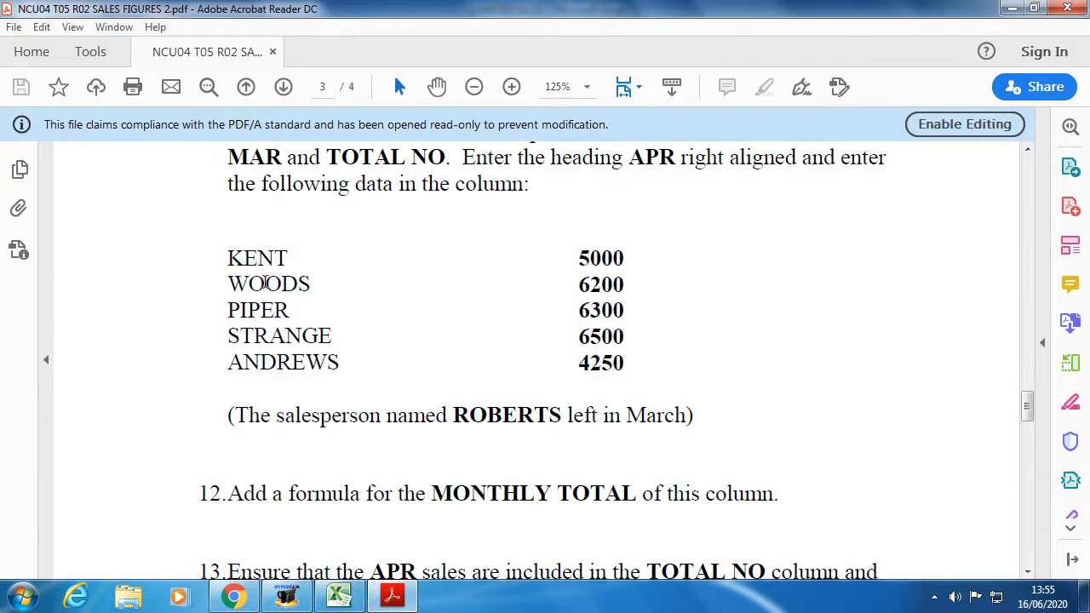
left_click_drag(219, 259, 628, 373)
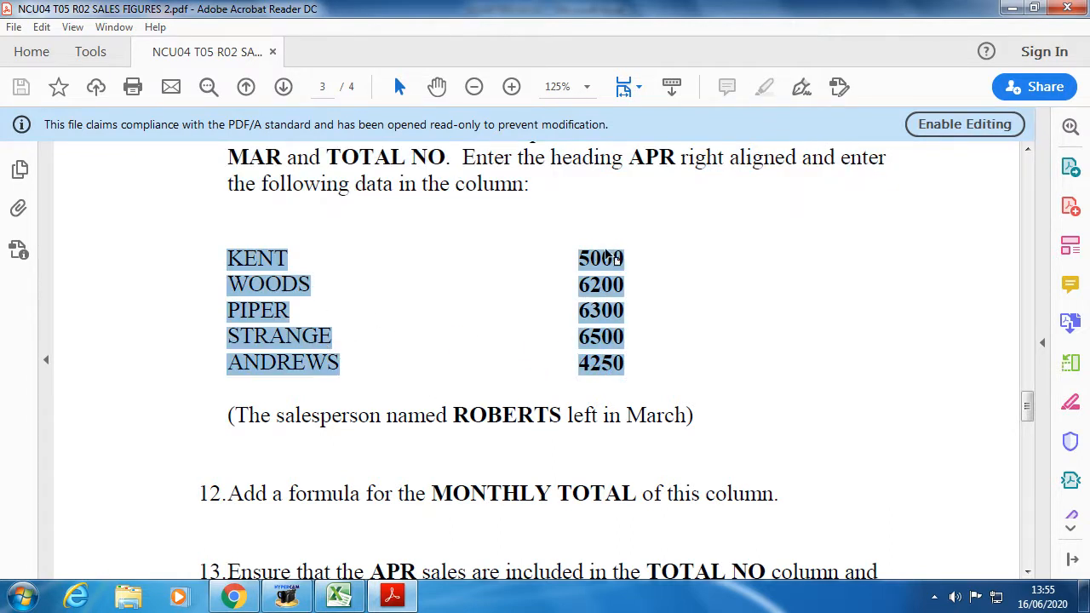
right_click(603, 262)
left_click(636, 281)
left_click(339, 595)
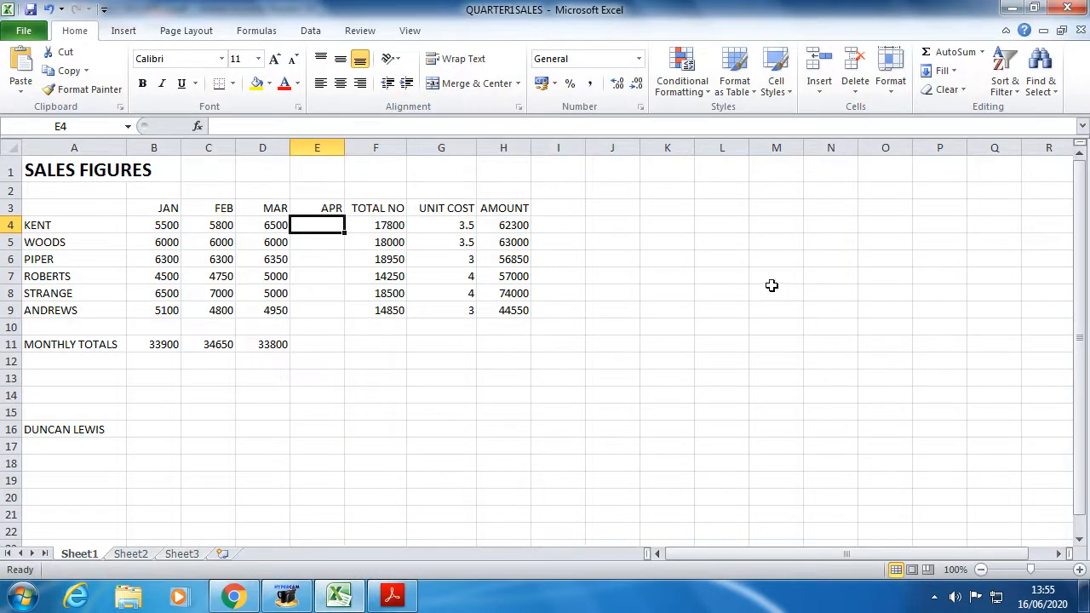
left_click(779, 241)
right_click(780, 241)
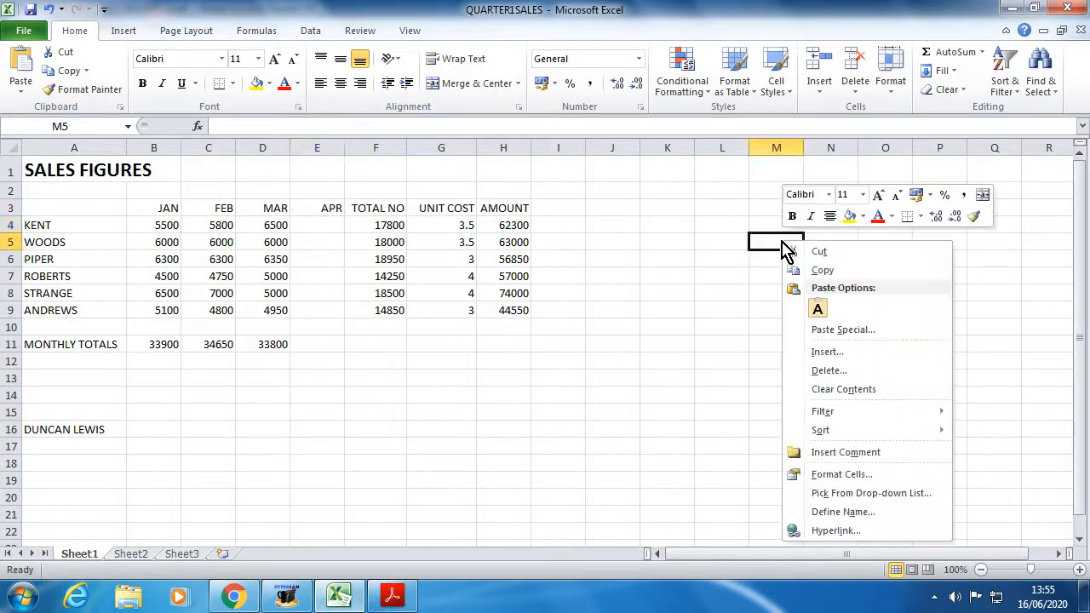
left_click(822, 306)
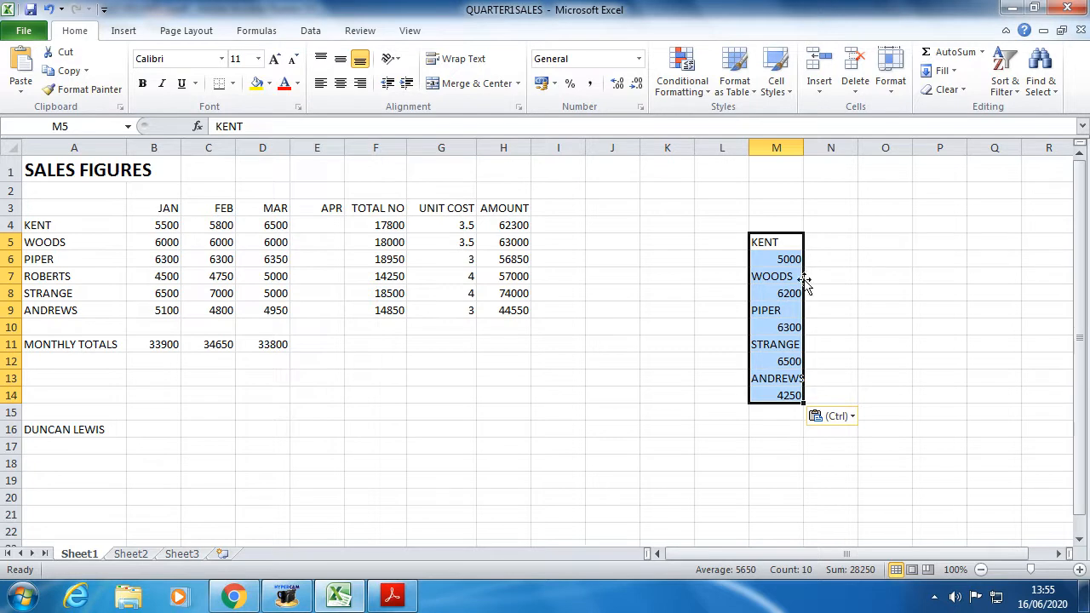
Check how the pasted names and April figures are laid out in column M against the list in the PDF, and return to Excel.
left_click(785, 259)
left_click(778, 295)
left_click(791, 331)
left_click(778, 365)
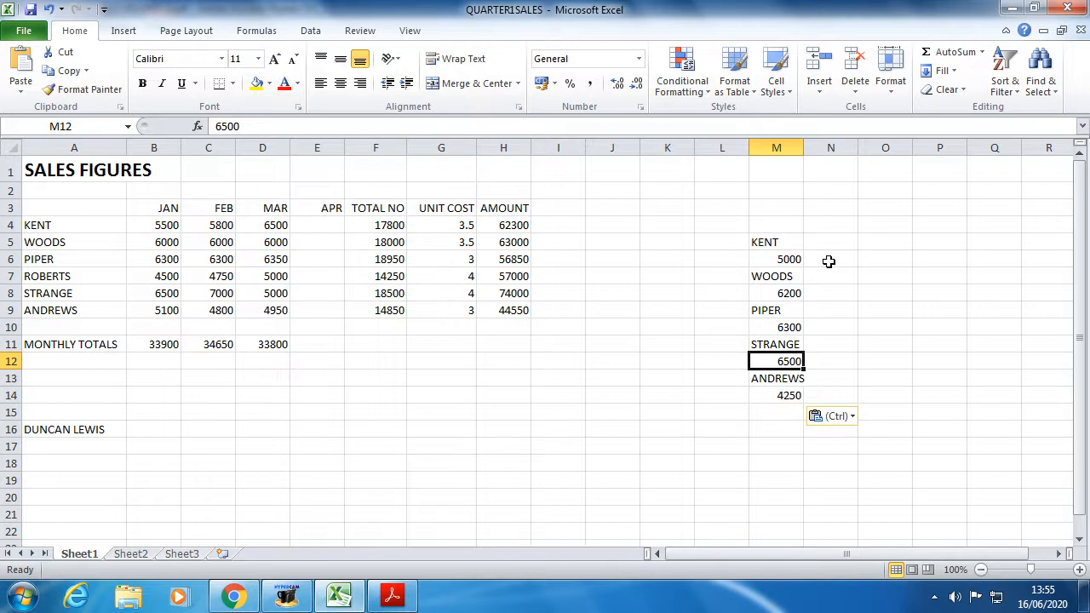
left_click(773, 243)
left_click(779, 261)
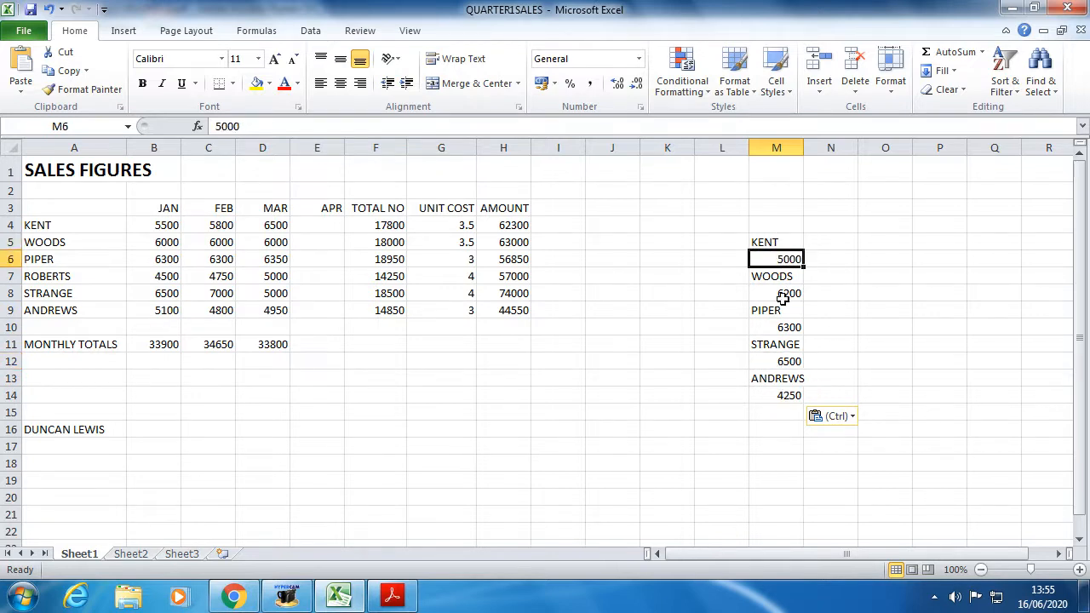
left_click(781, 279)
left_click(783, 296)
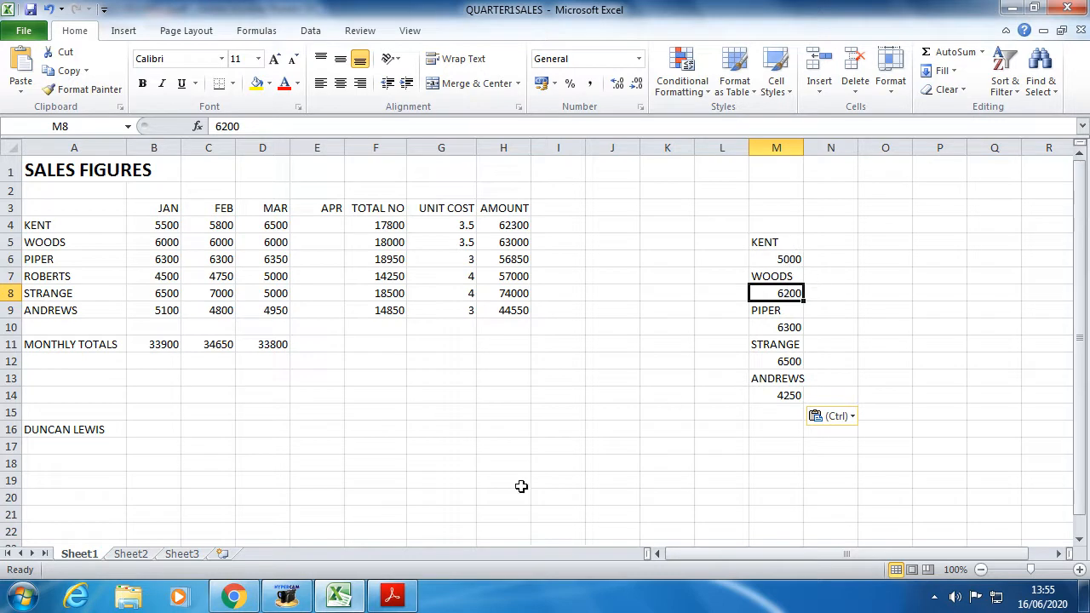
left_click(391, 596)
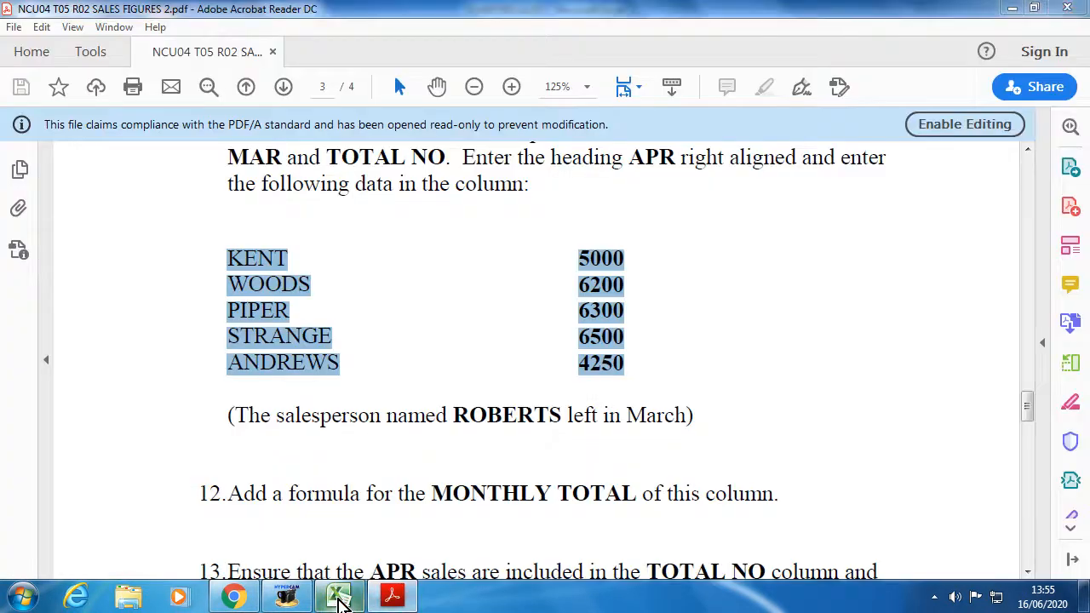
left_click(339, 598)
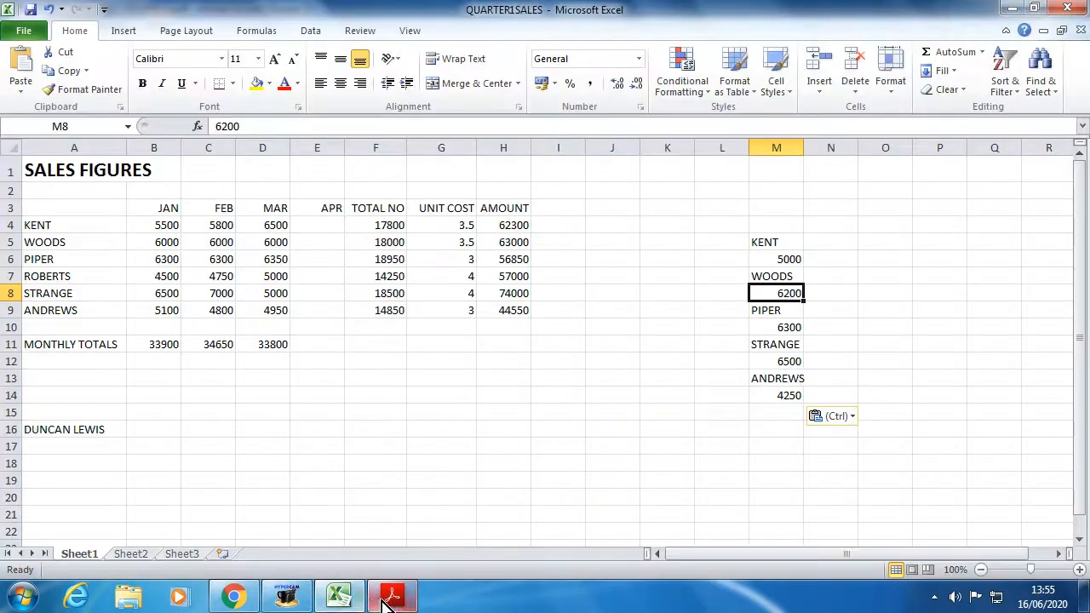
Cut the first salesperson's April figure, 5000, from M6 and paste it into E4.
left_click(807, 260)
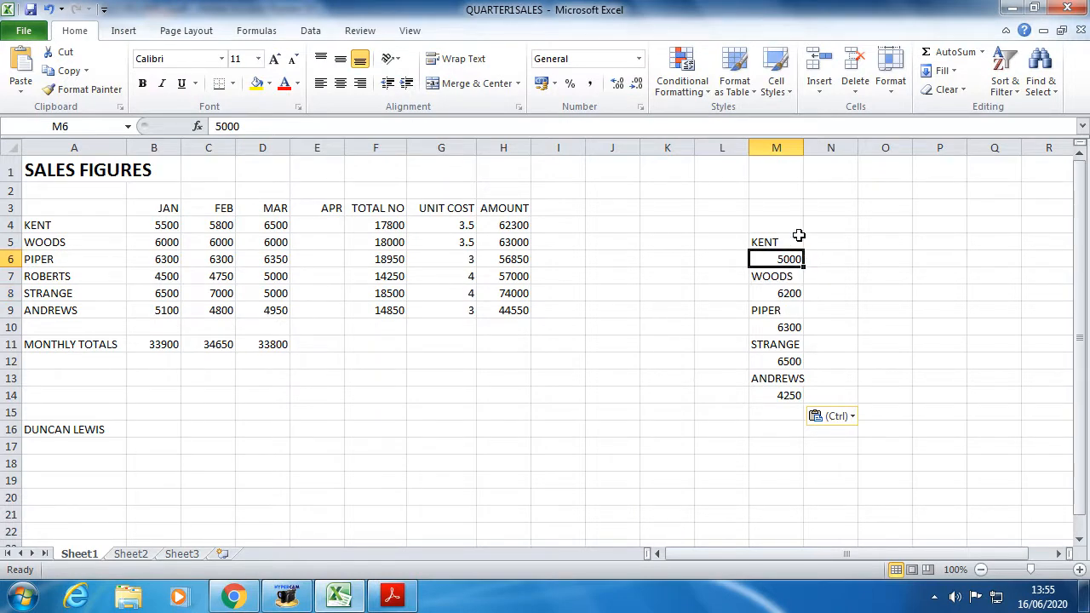
right_click(785, 261)
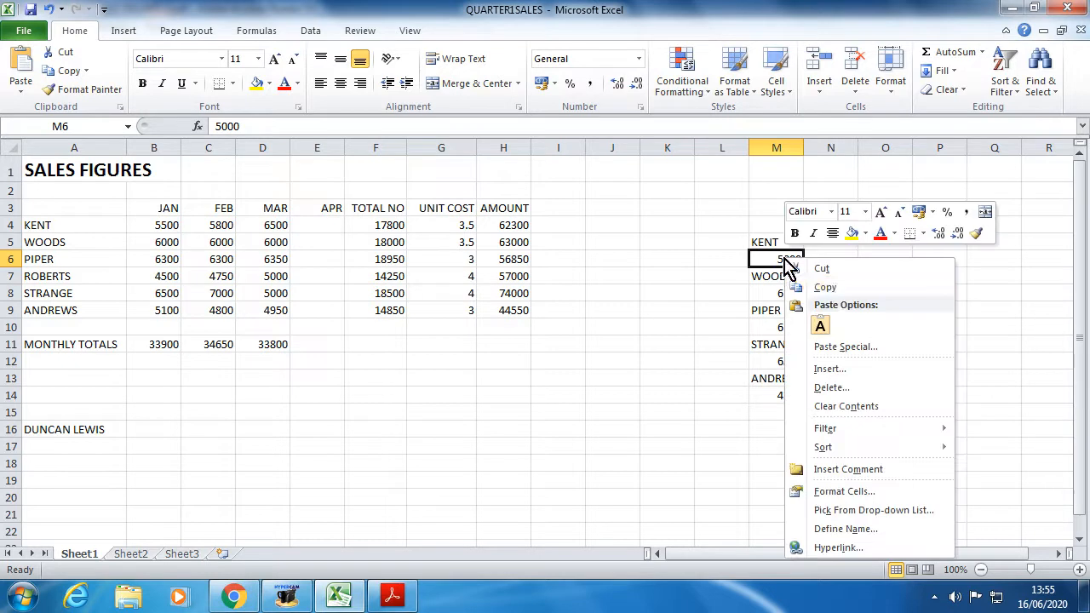
left_click(832, 289)
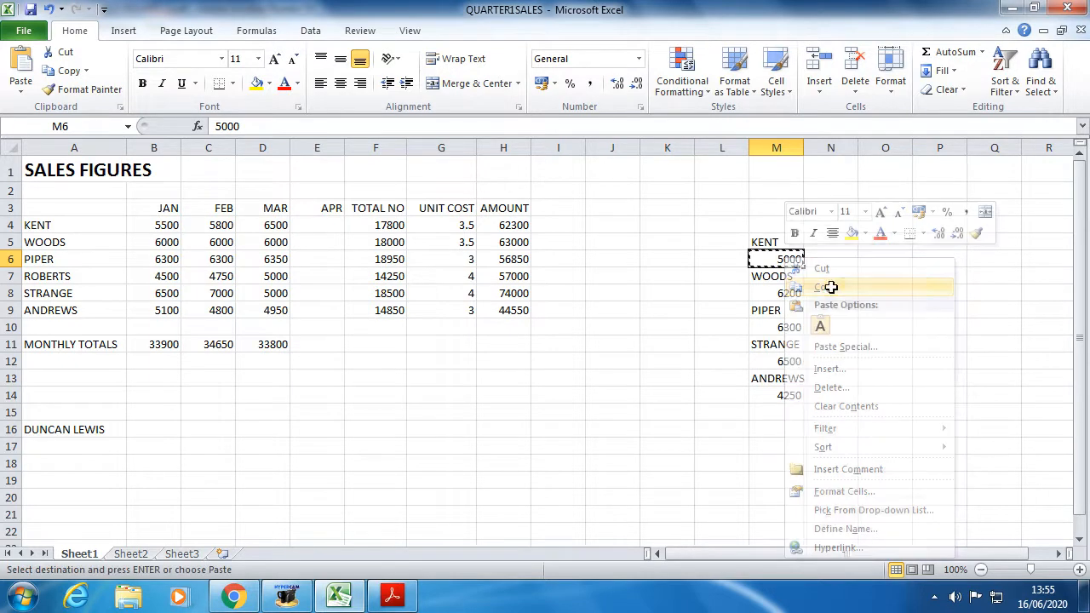
right_click(792, 260)
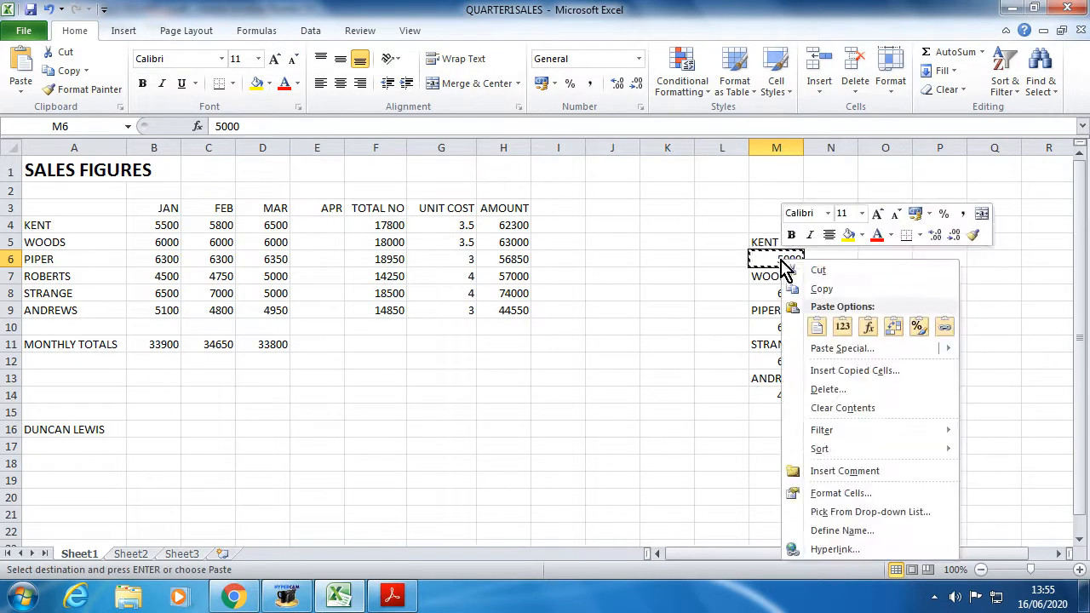
left_click(818, 270)
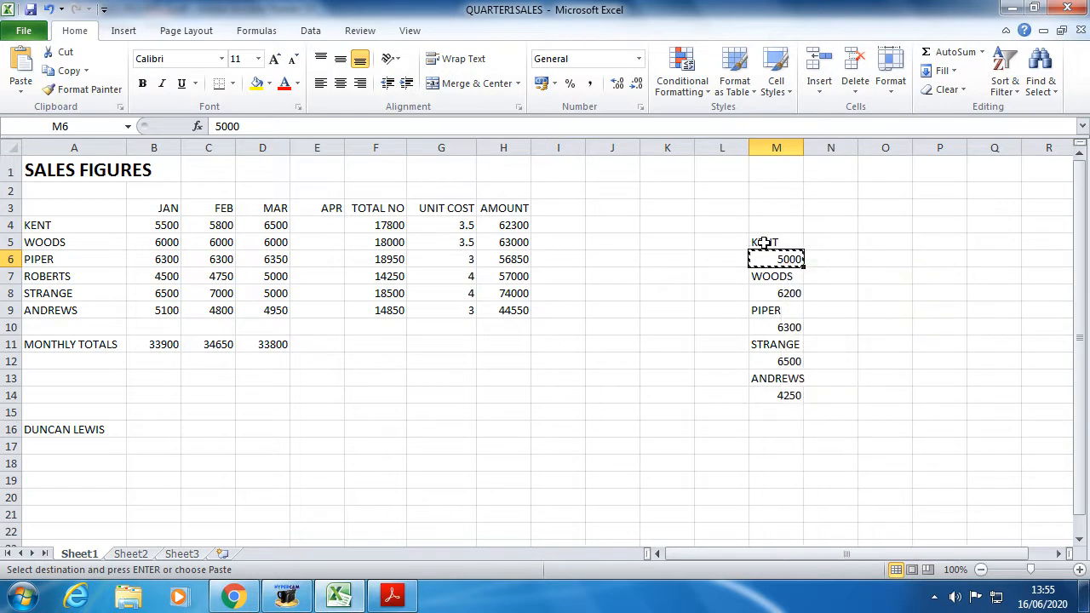
left_click(320, 224)
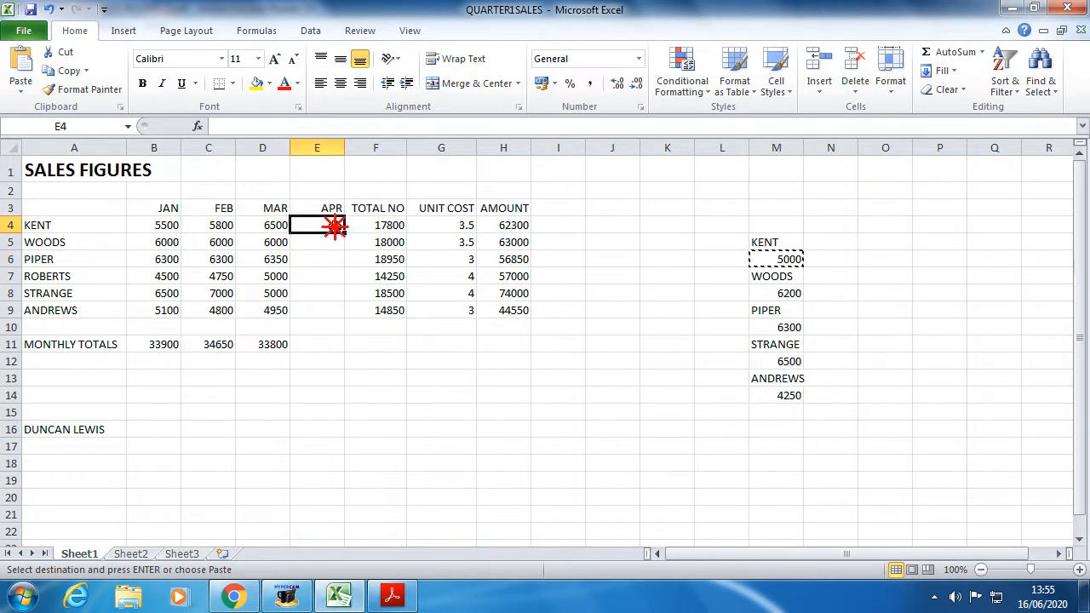
right_click(336, 230)
left_click(369, 289)
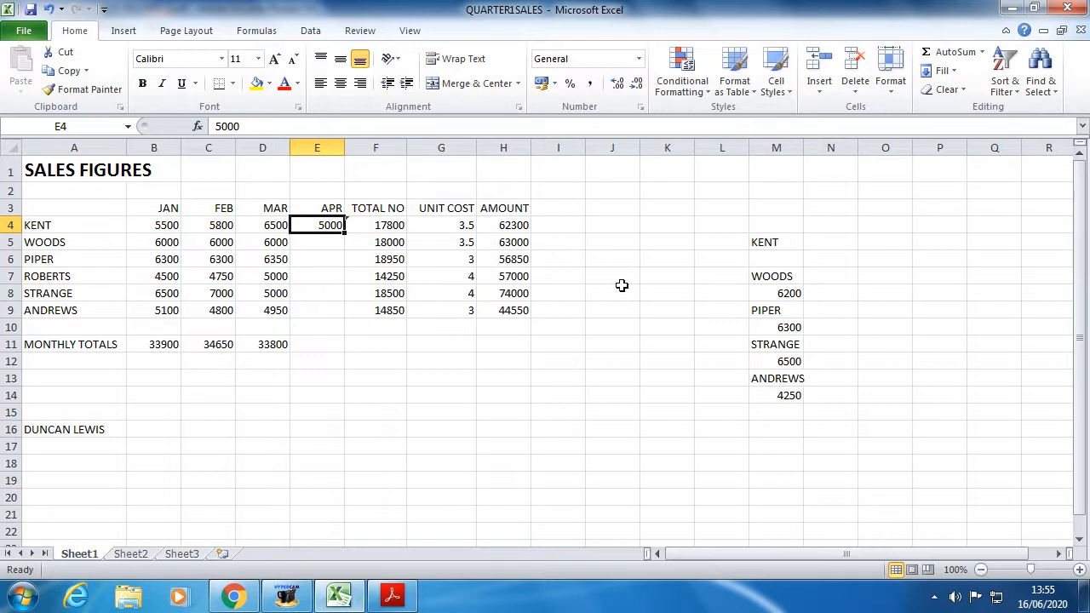
Move the April figures 6200 from M8 to E5 and 6300 from M10 to E6.
right_click(790, 294)
left_click(843, 284)
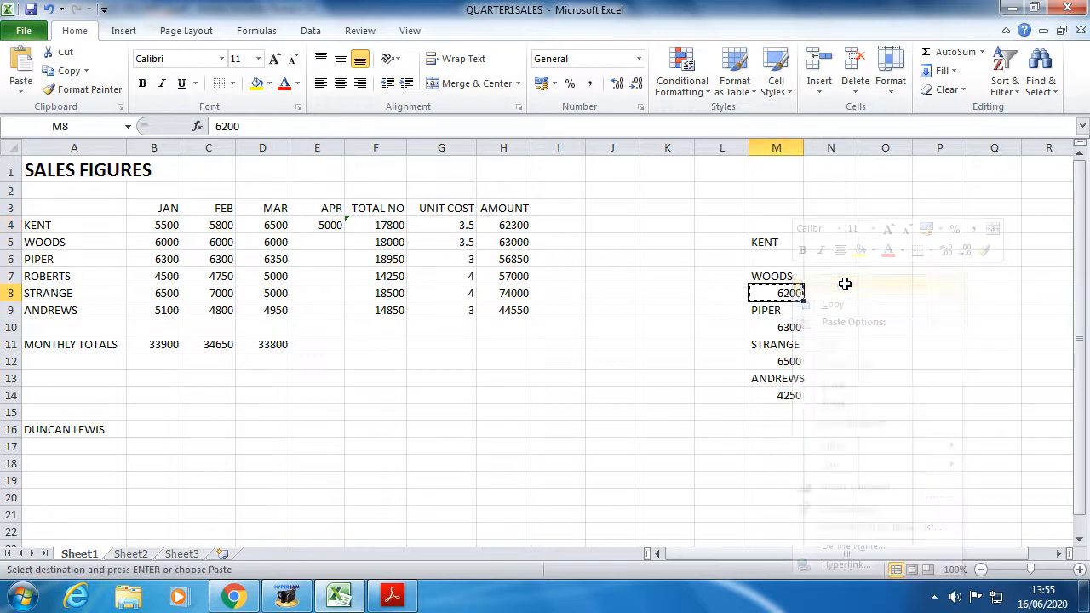
right_click(303, 242)
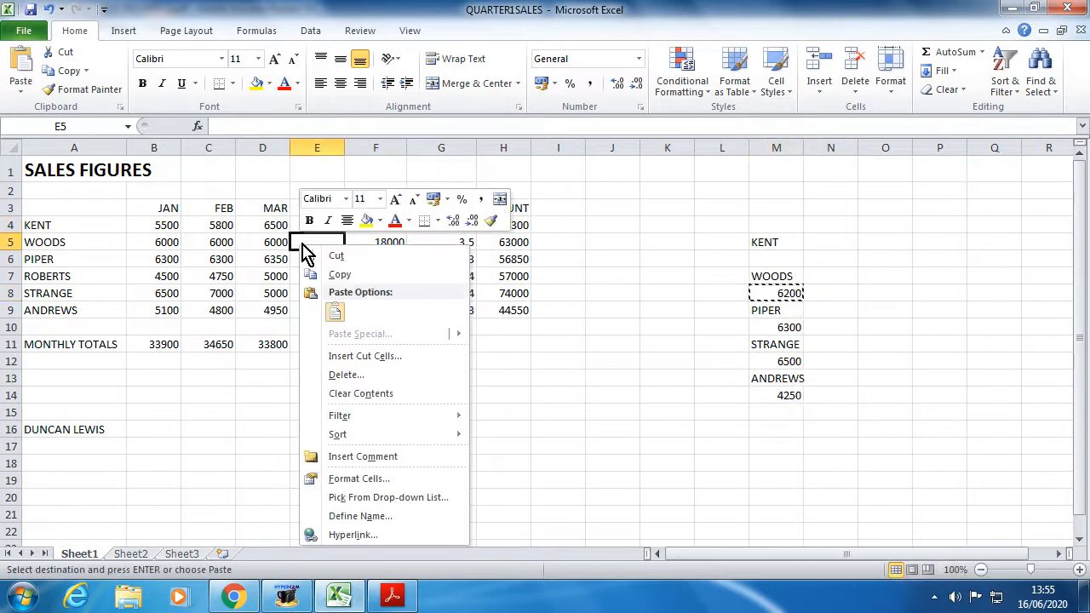
left_click(334, 312)
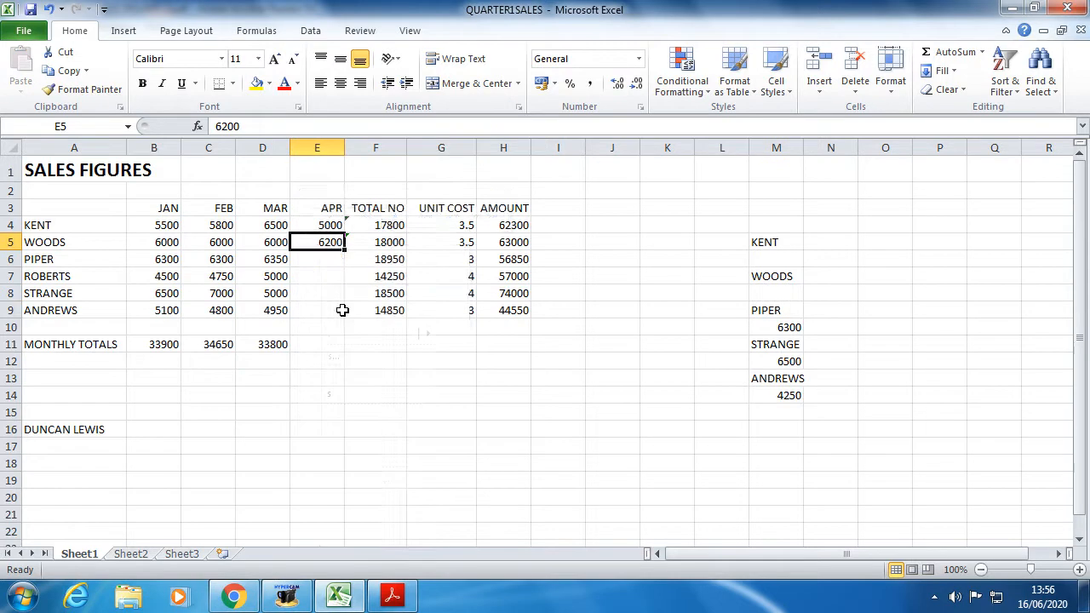
left_click(781, 330)
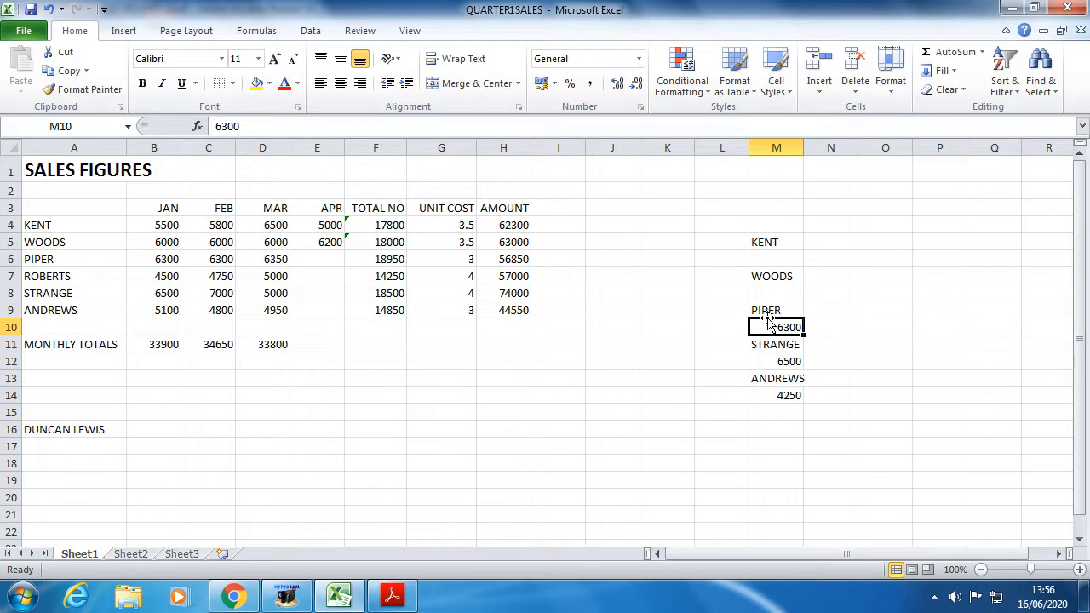
left_click_drag(756, 322, 329, 265)
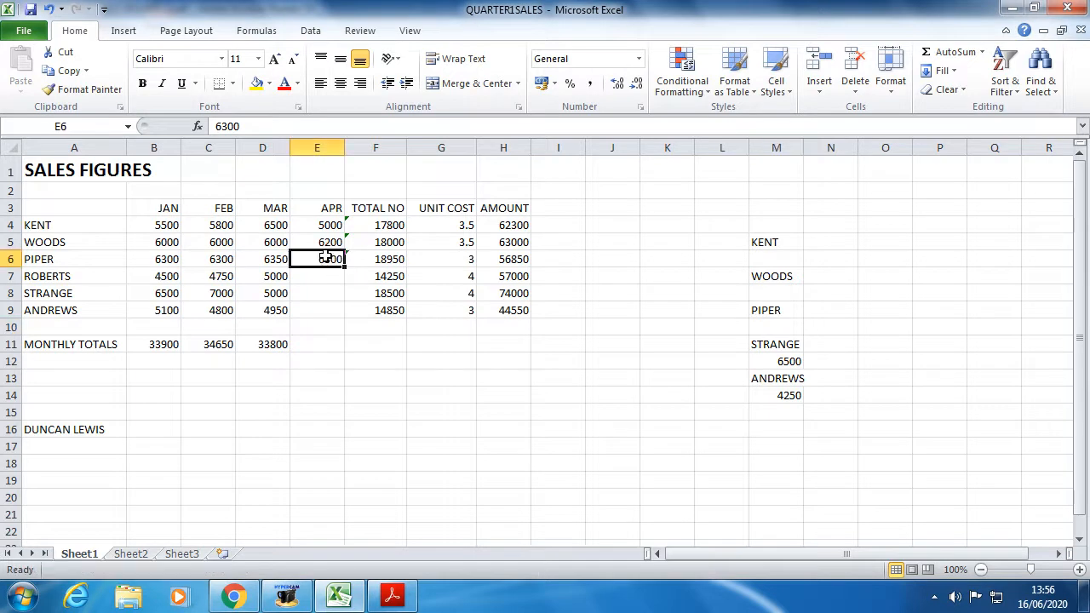
Move the April figures 6500 from M12 to E8 and 4250 from M14 to E9, leaving E7 blank for the departed salesperson.
left_click(784, 361)
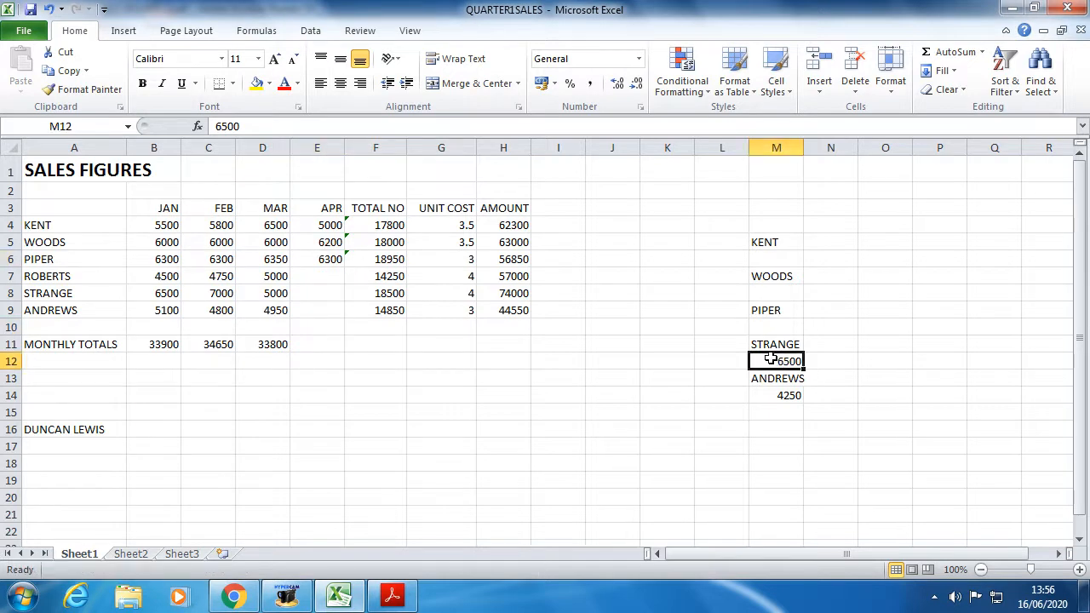
left_click_drag(766, 356, 333, 287)
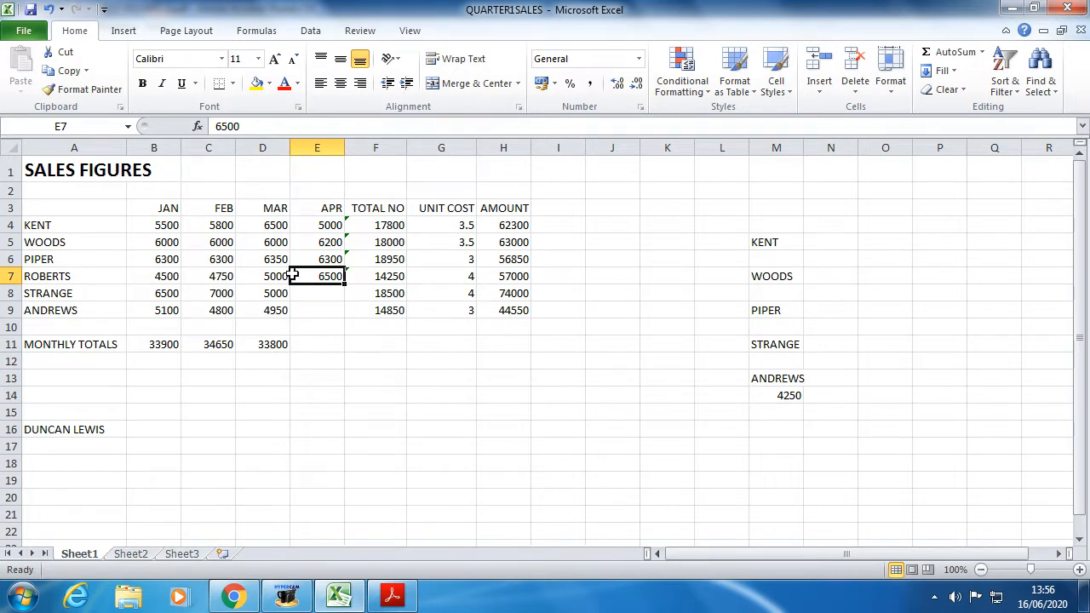
left_click_drag(296, 272, 300, 291)
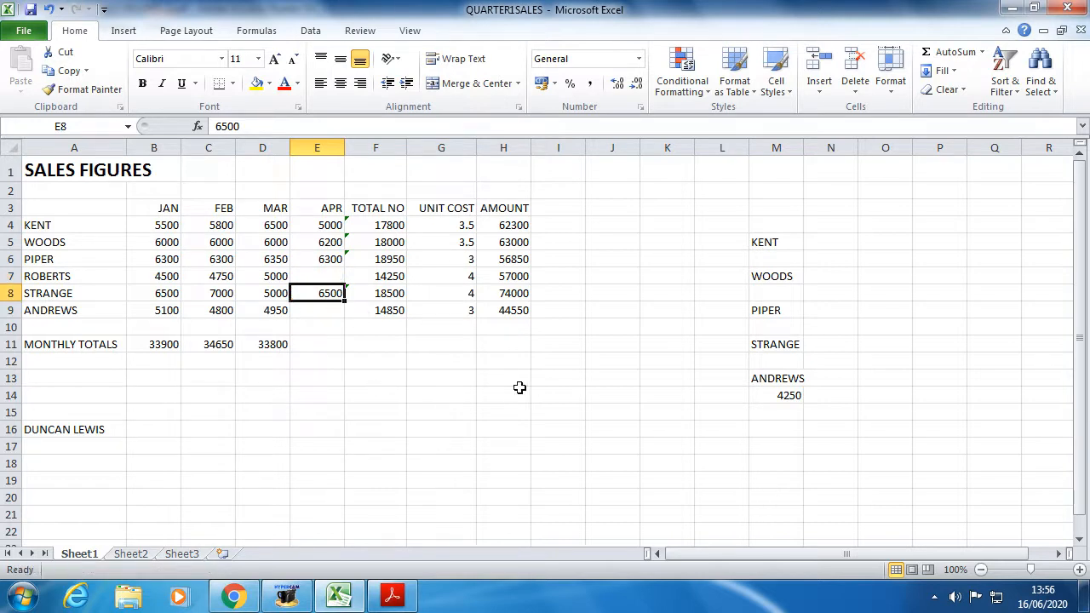
left_click(772, 395)
left_click_drag(772, 395, 335, 323)
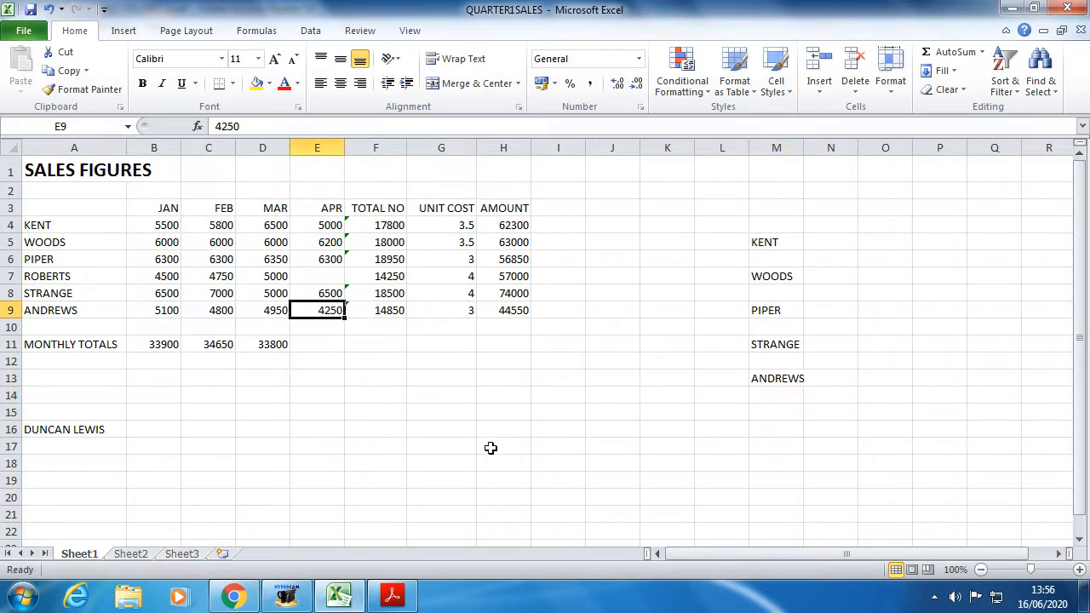
Clear everything from the leftover list of names in M5:M14 using Clear All.
left_click_drag(772, 242, 791, 394)
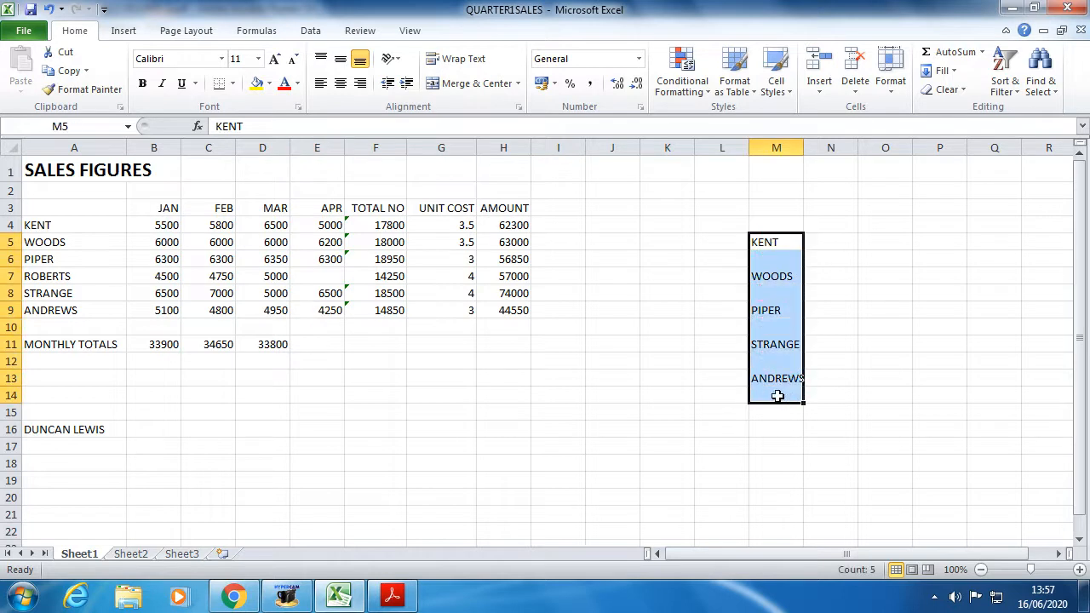
left_click(783, 394)
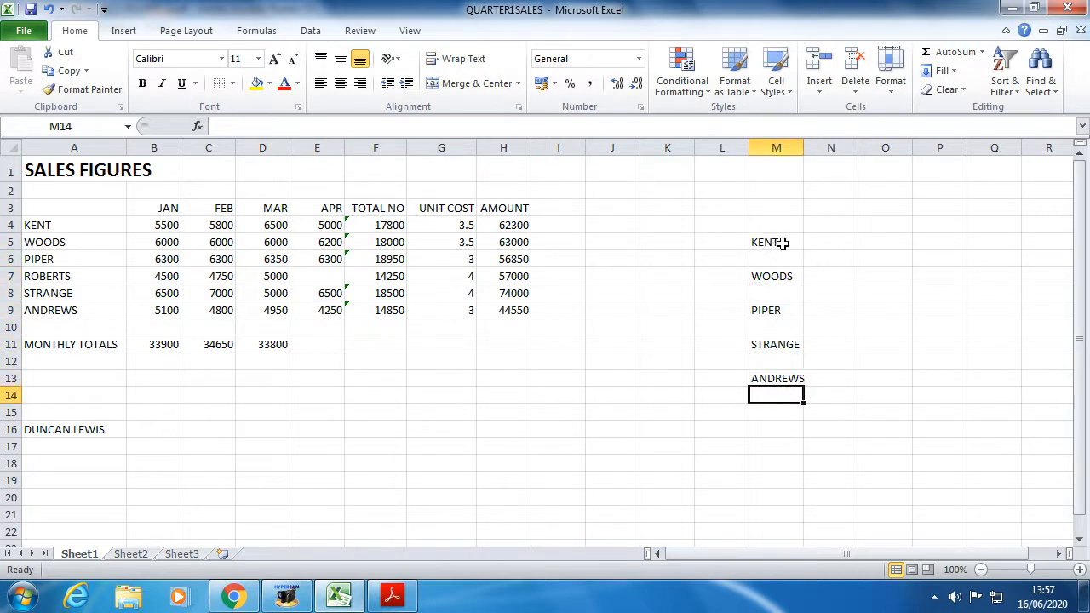
left_click_drag(768, 240, 763, 392)
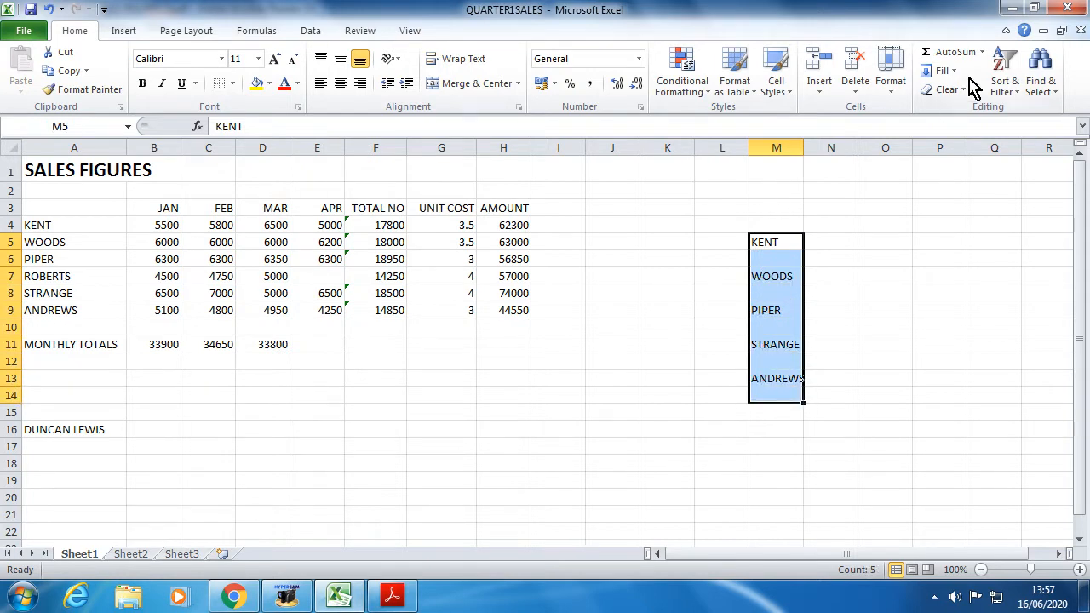
left_click(943, 89)
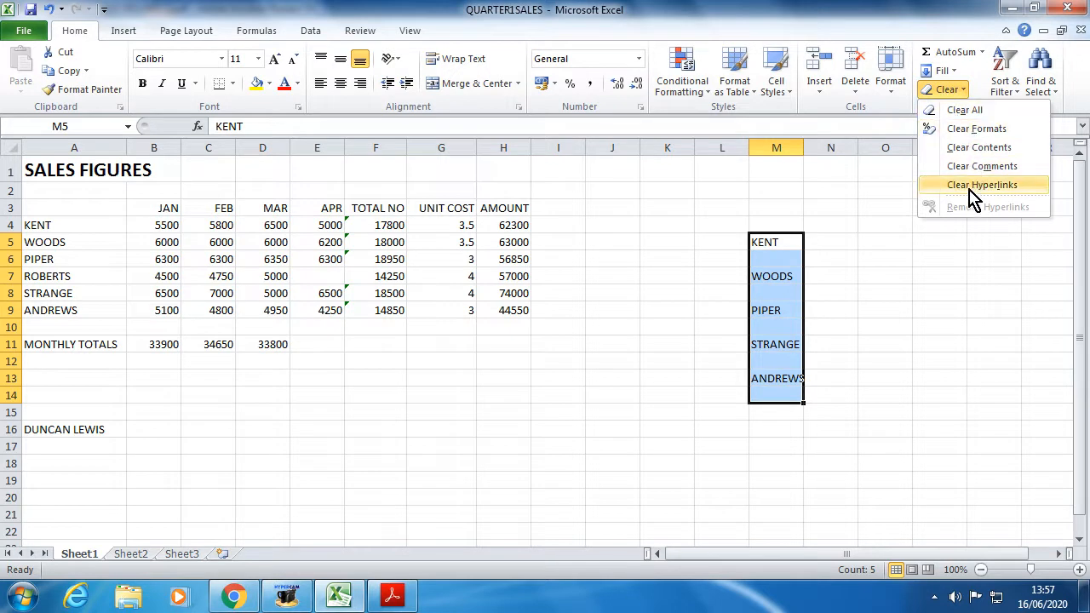
left_click(966, 112)
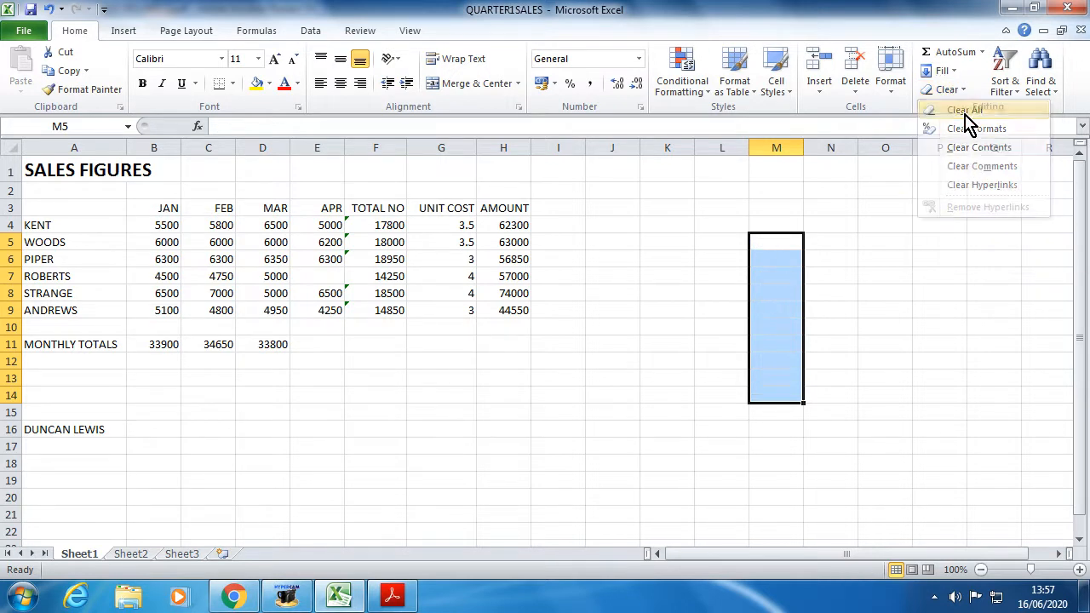
left_click(637, 360)
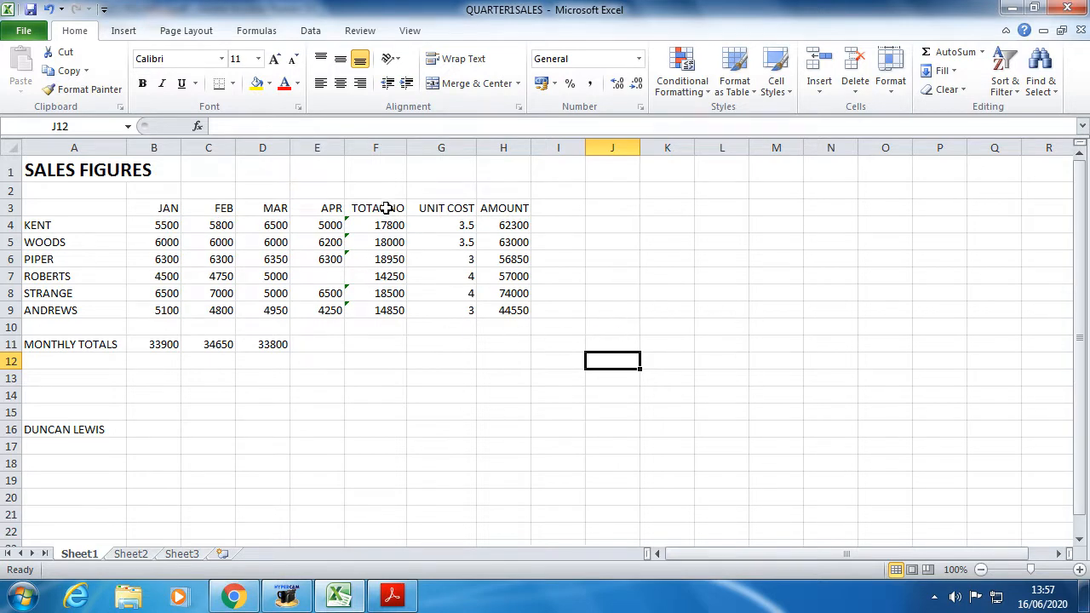
Switch to the PDF worksheet in Adobe Acrobat Reader, read instruction 12 about the monthly total, and return to the Excel workbook.
left_click(522, 501)
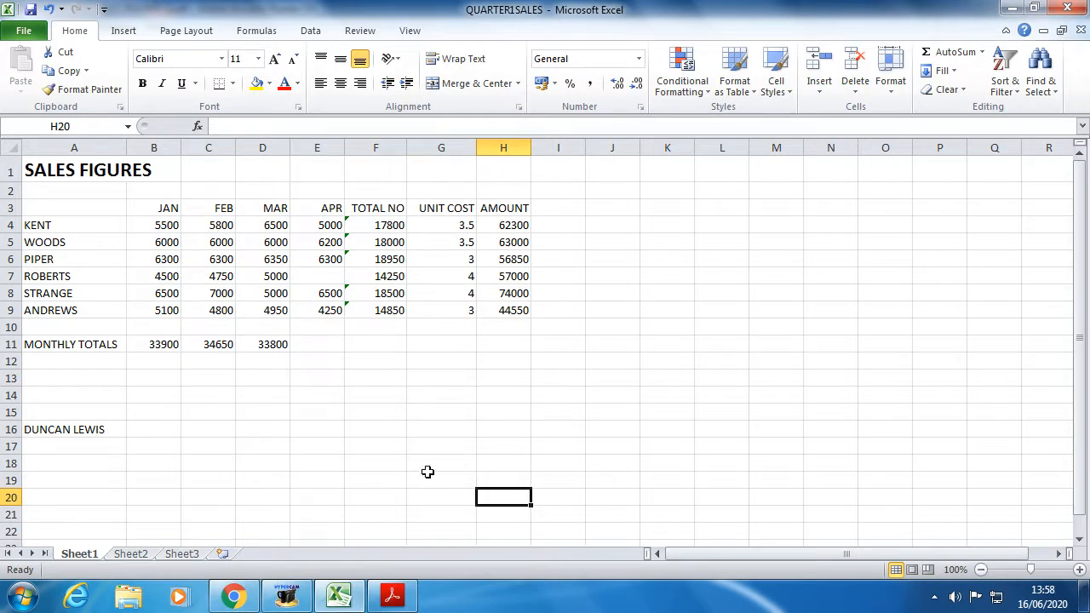
left_click(399, 596)
scroll(362, 449, "up", 1, "ctrl")
scroll(362, 449, "down", 3)
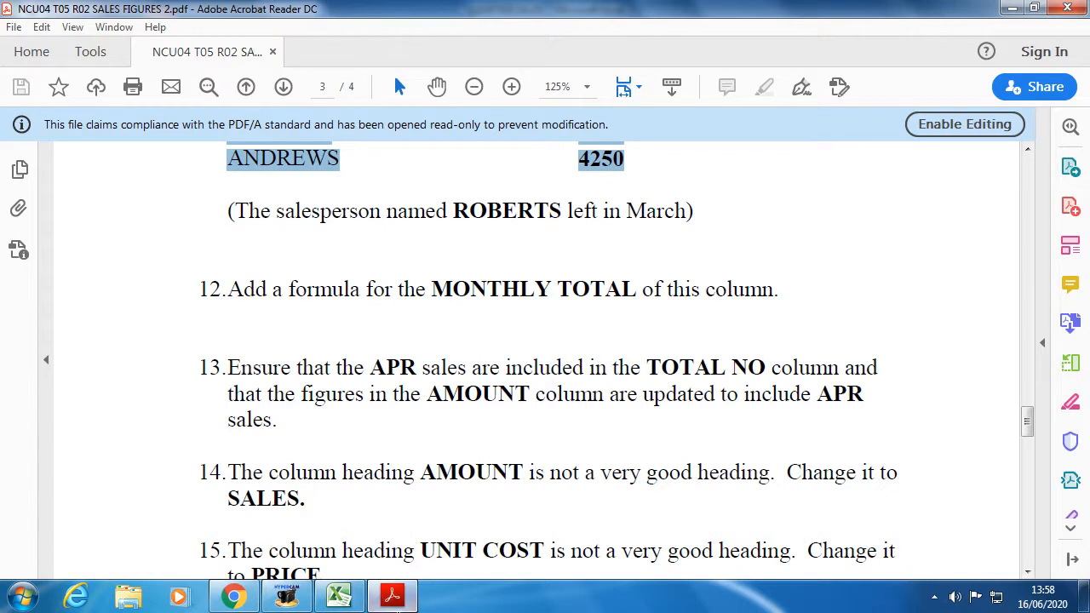
left_click(339, 596)
Check the formulas behind the existing monthly totals in B11 and D11 against the empty April cell E11.
left_click(311, 344)
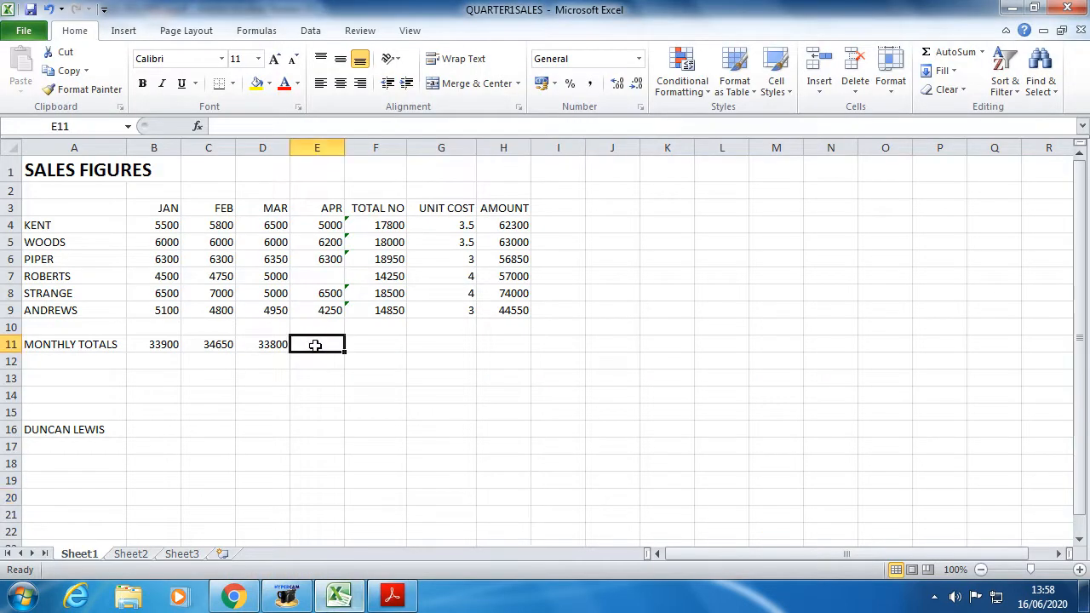
left_click(156, 346)
left_click(267, 345)
left_click(151, 345)
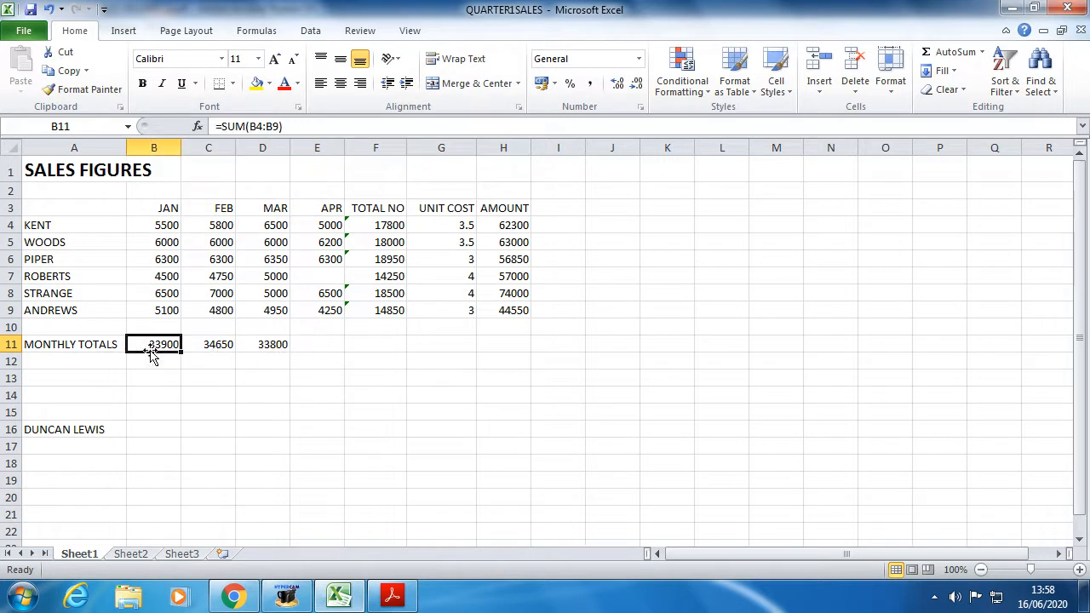
left_click(338, 345)
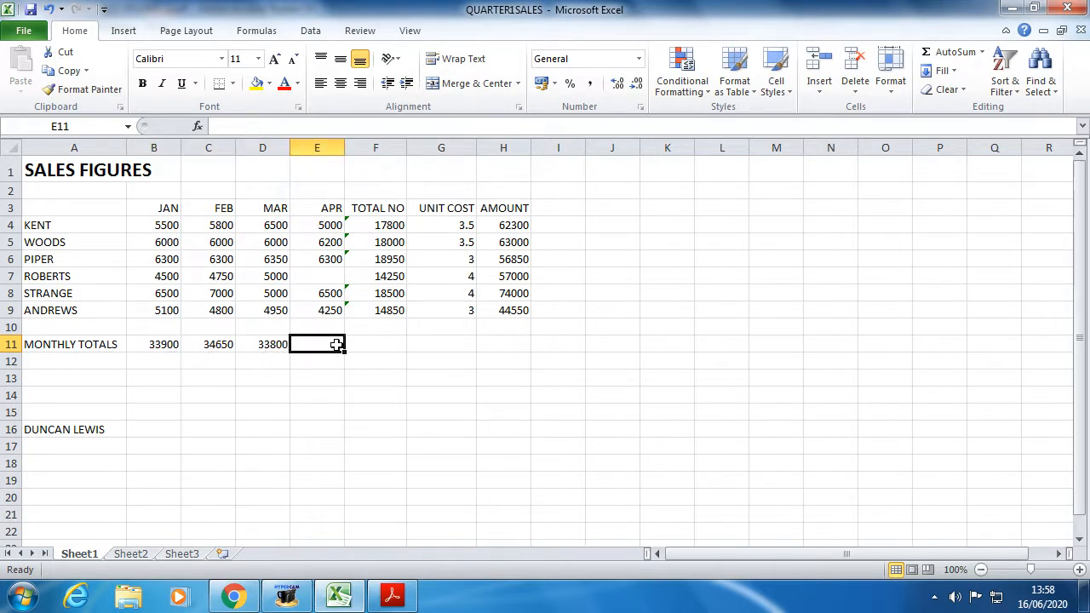
left_click(265, 345)
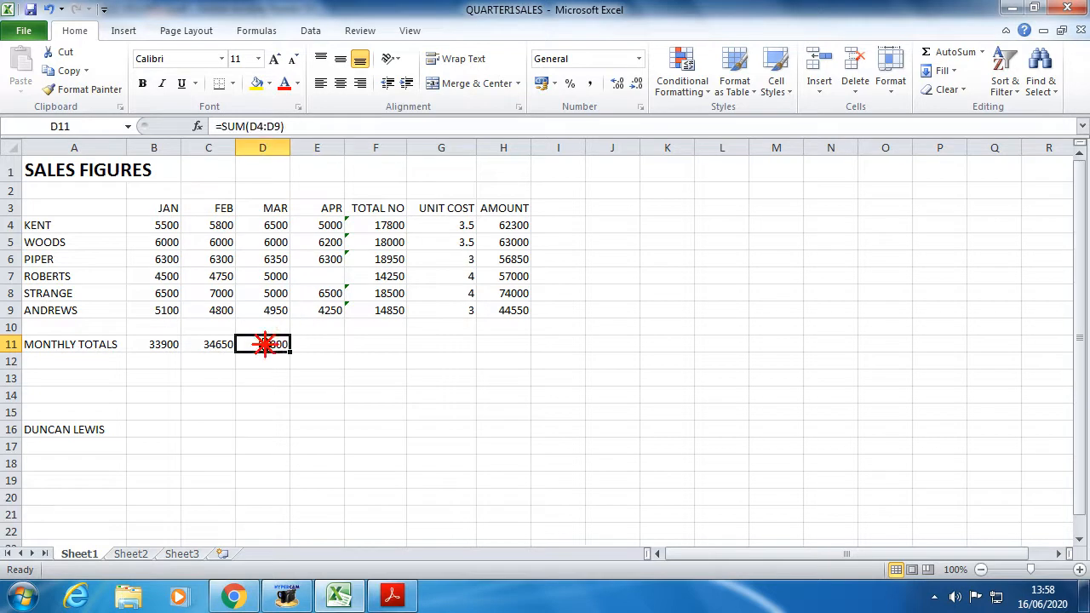
Enter the formula =SUM(E4:E9) in E11 as the April monthly total.
left_click(315, 345)
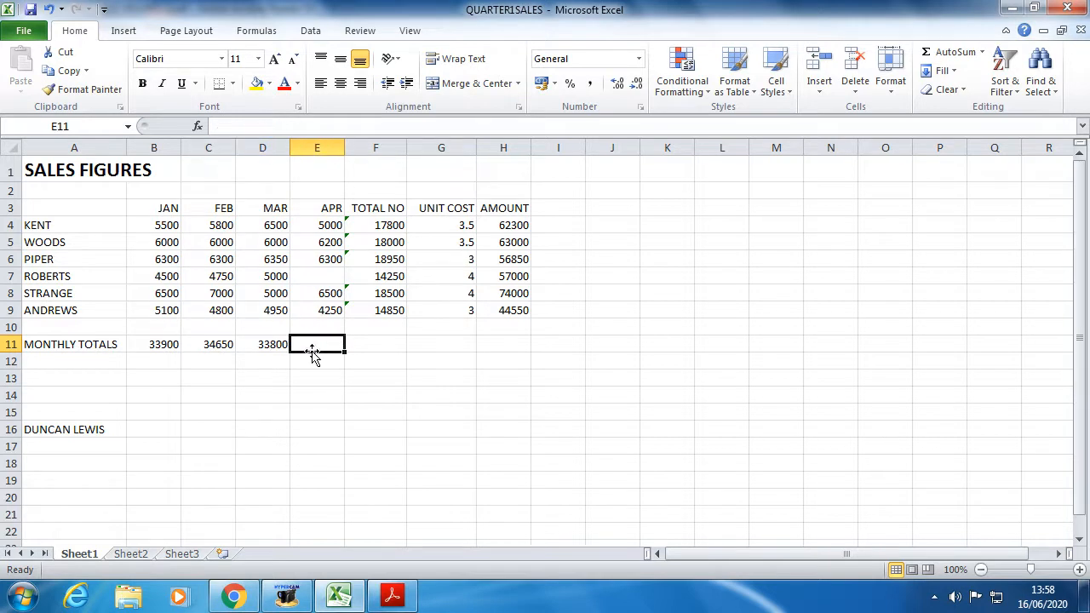
type("=S")
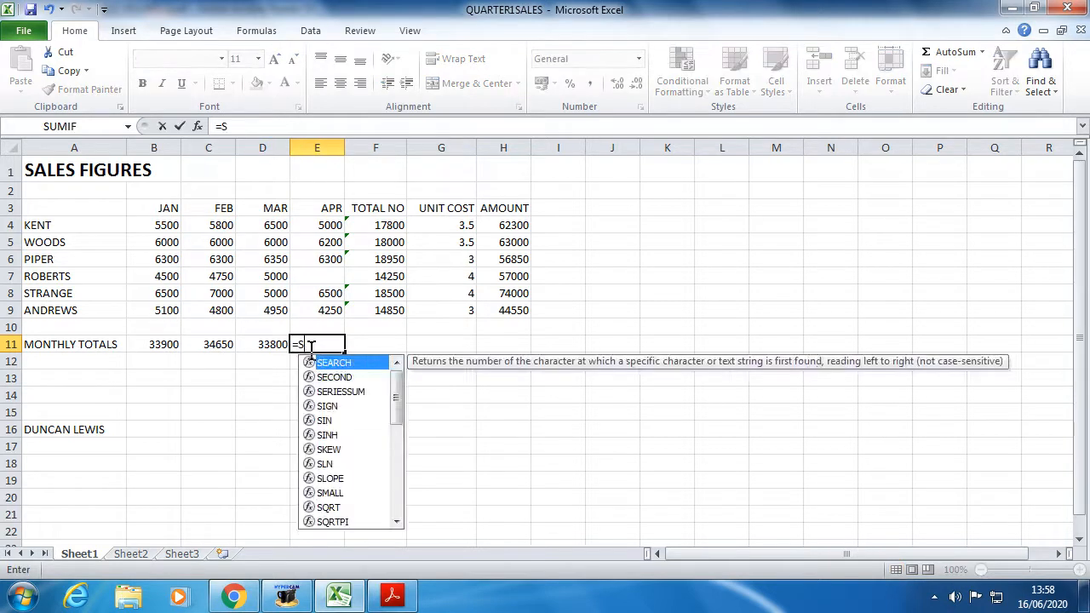
type("UM(")
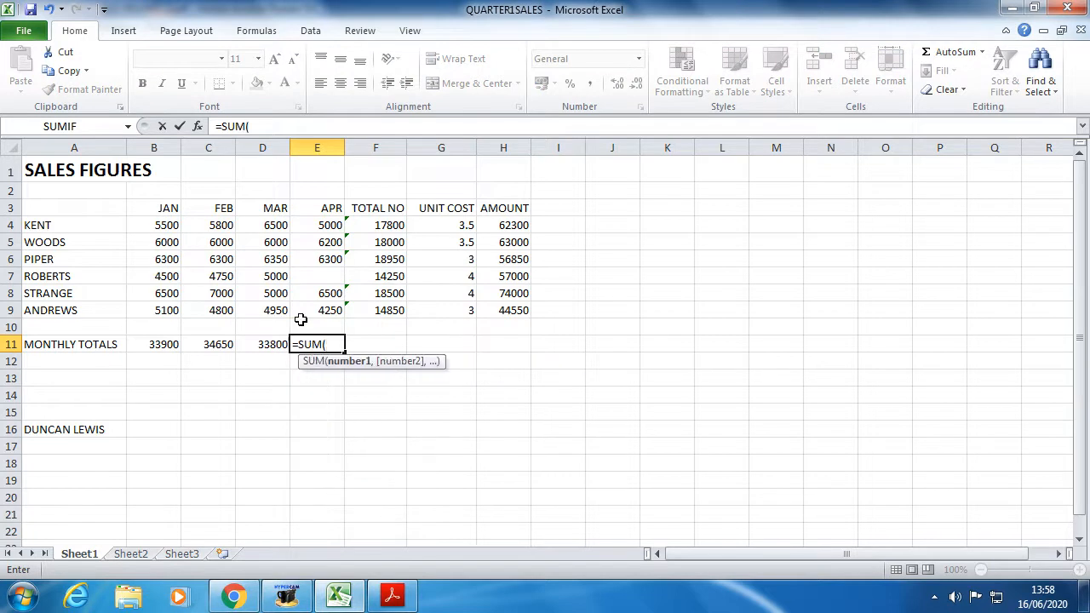
left_click(320, 224)
left_click_drag(319, 225, 324, 308)
type(")")
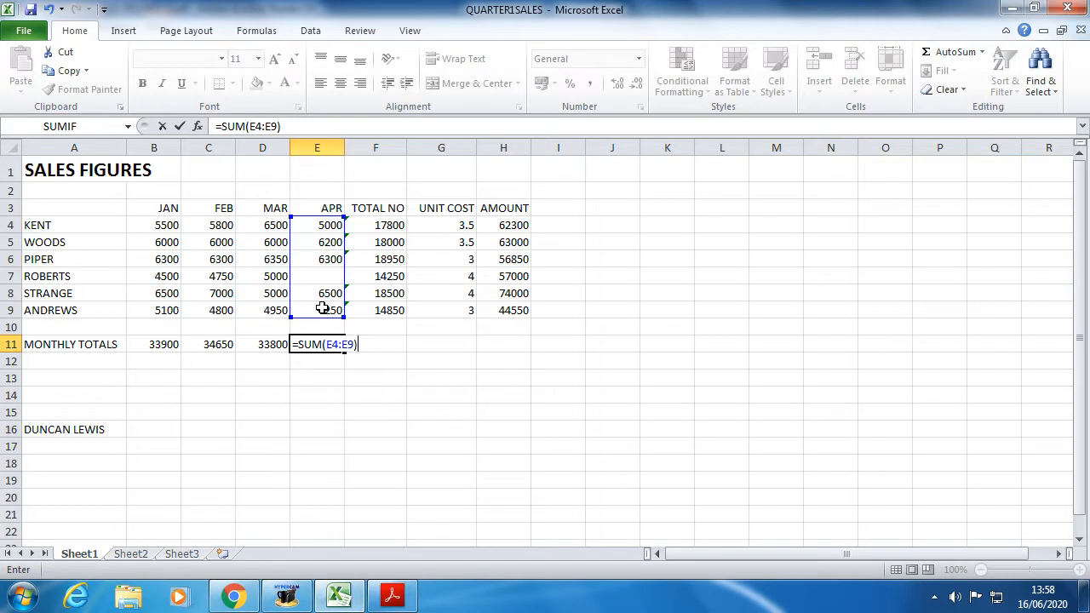
key("Return")
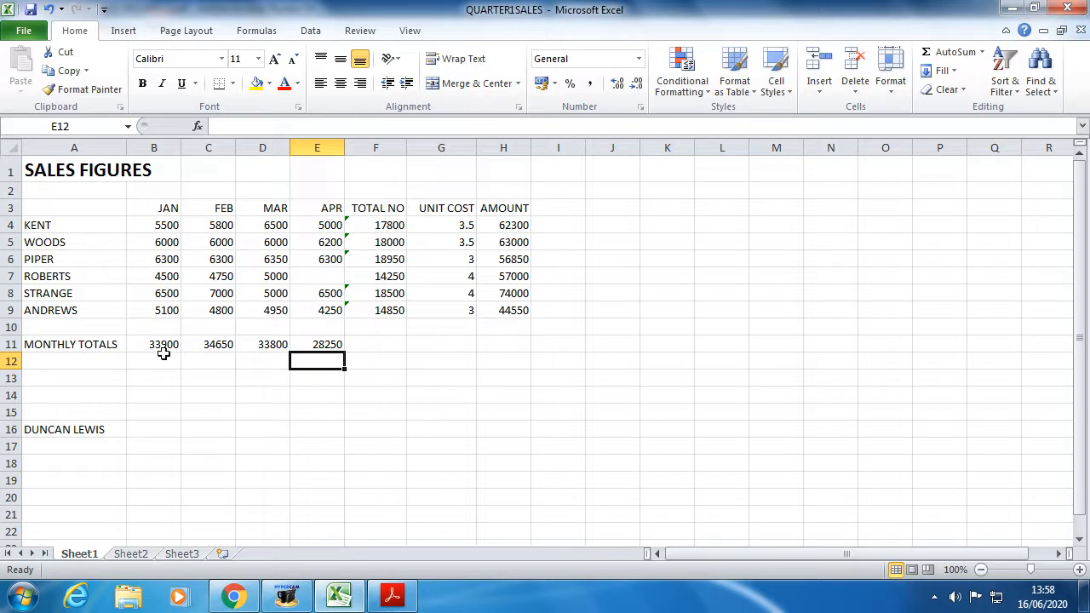
Clear the April monthly total formula from E11.
left_click_drag(163, 344, 246, 346)
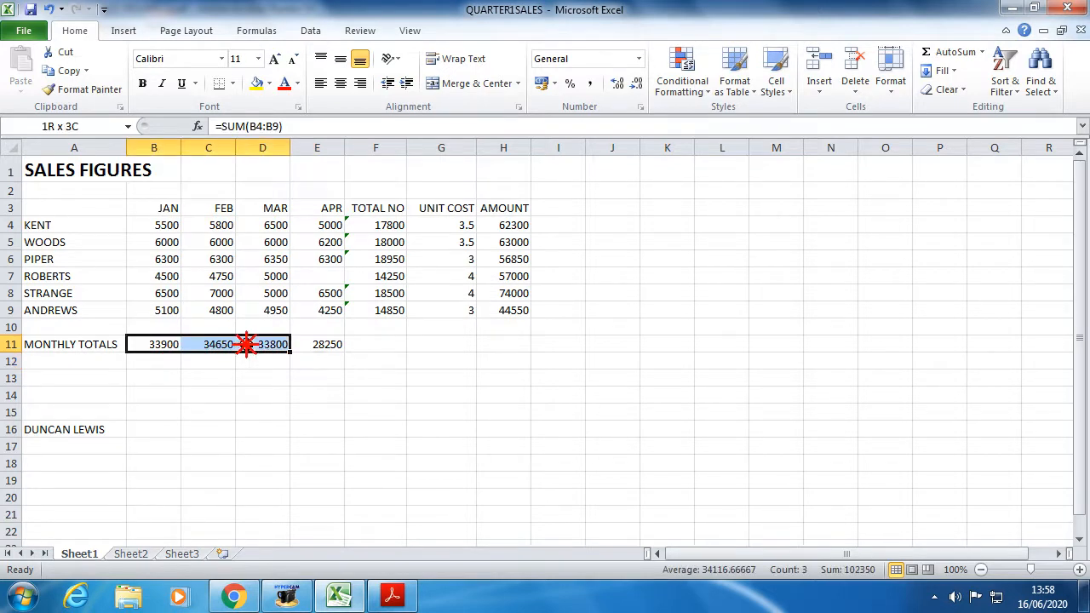
left_click(322, 378)
left_click(321, 344)
key("Delete")
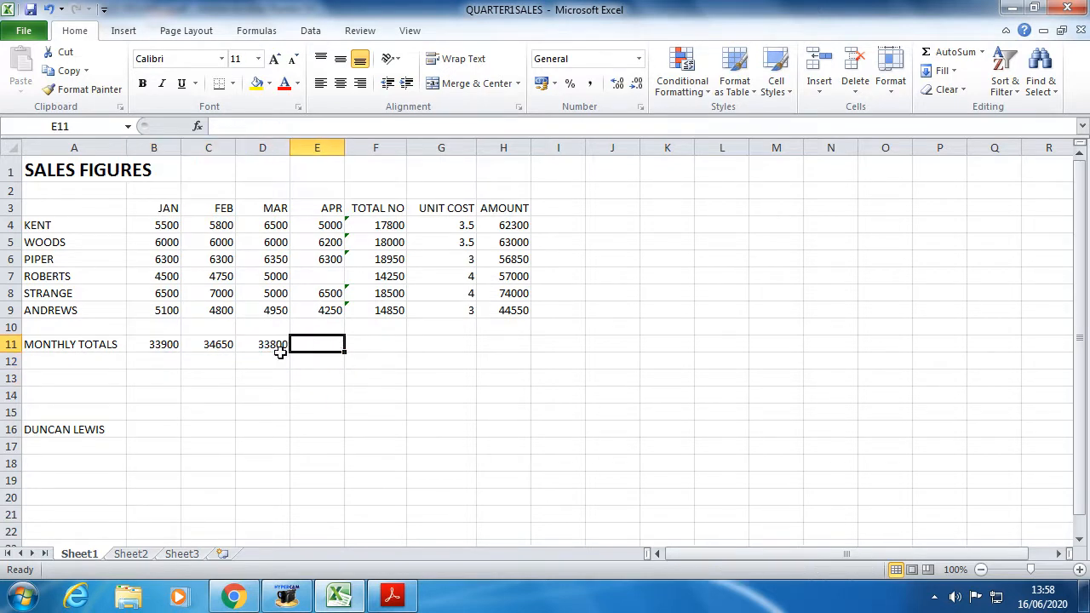
Fill the March monthly total formula from D11 across into E11 for April.
left_click(155, 344)
left_click(255, 347)
left_click_drag(289, 354, 353, 354)
left_click(294, 409)
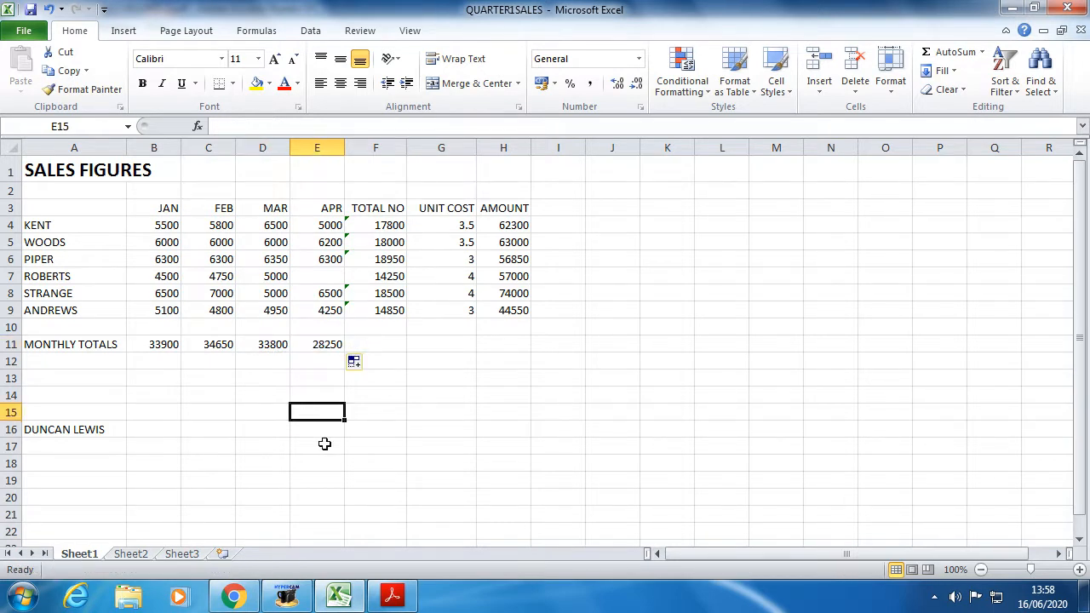
Switch to the PDF worksheet in Adobe Acrobat Reader, read instructions 13 to 15, and return to the Excel workbook.
left_click(391, 595)
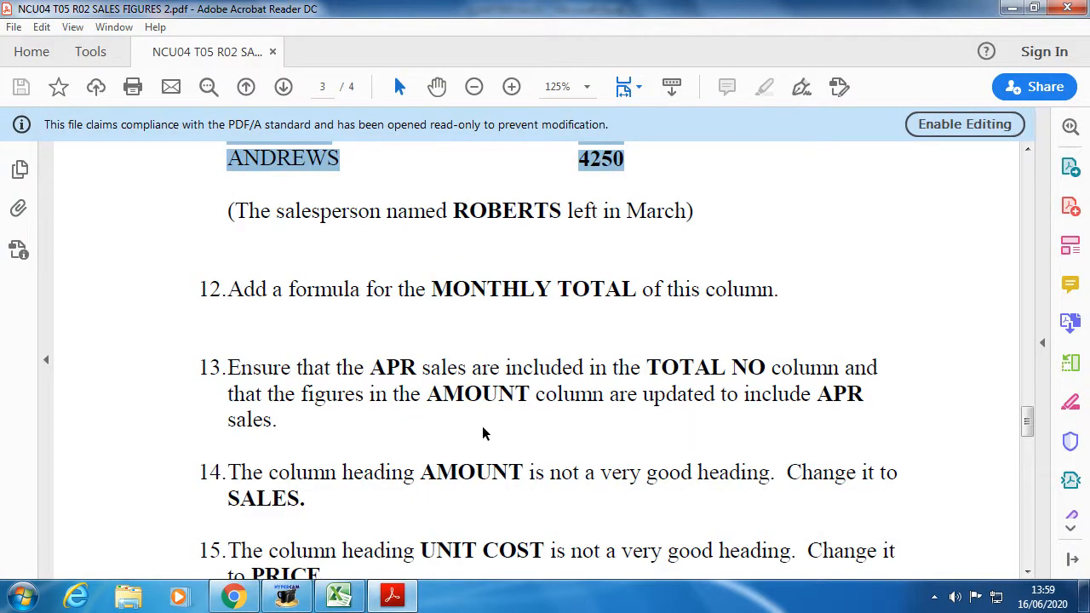
scroll(482, 434, "down", 2)
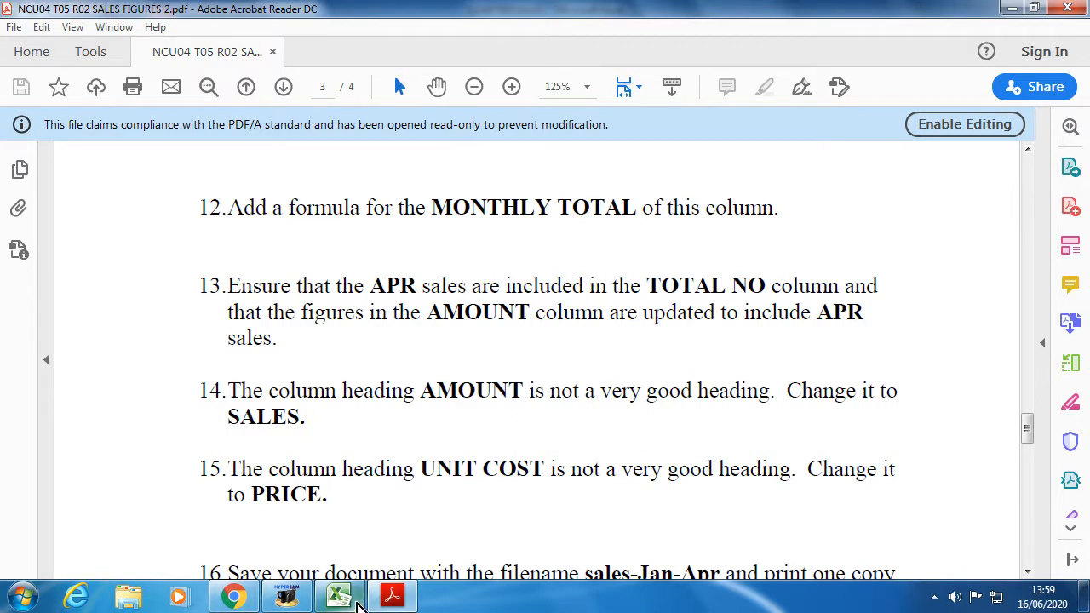
left_click(356, 601)
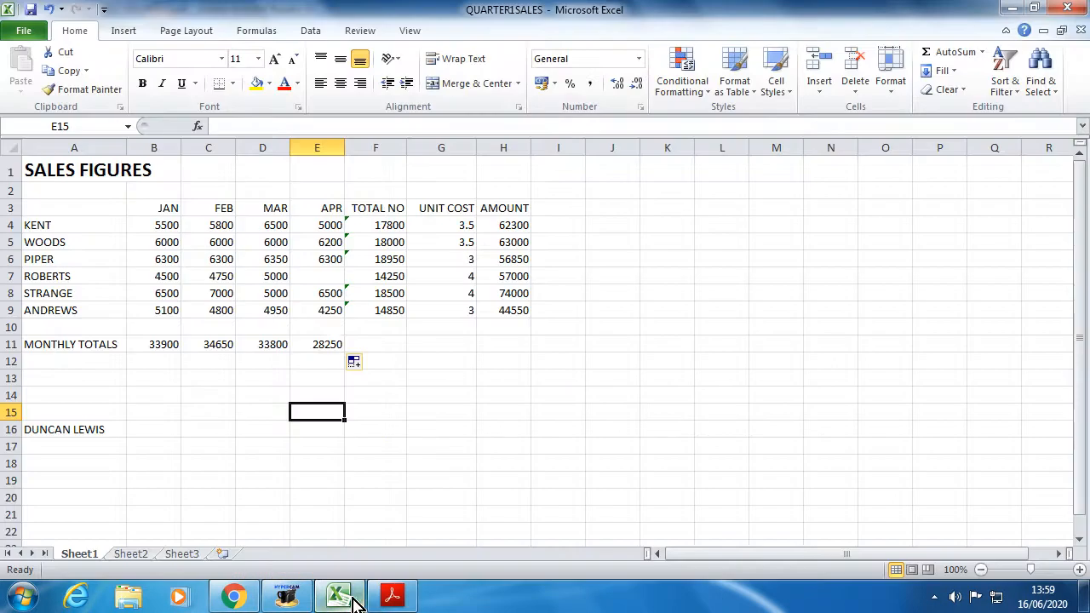
Extend the TOTAL NO formula in F4 to include April, making it =SUM(B4:E4).
left_click(375, 226)
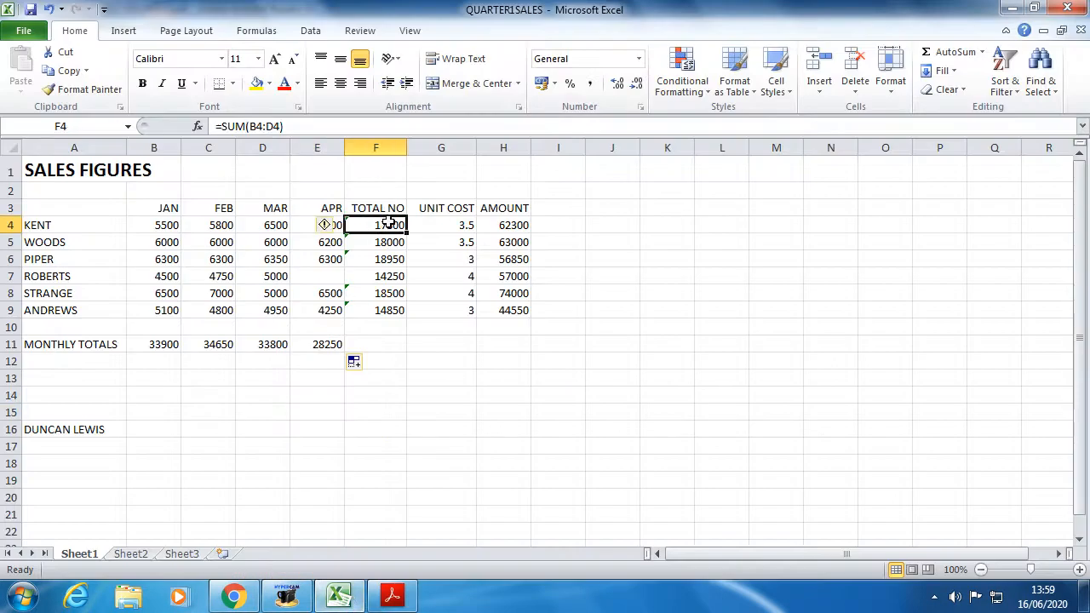
left_click(422, 368)
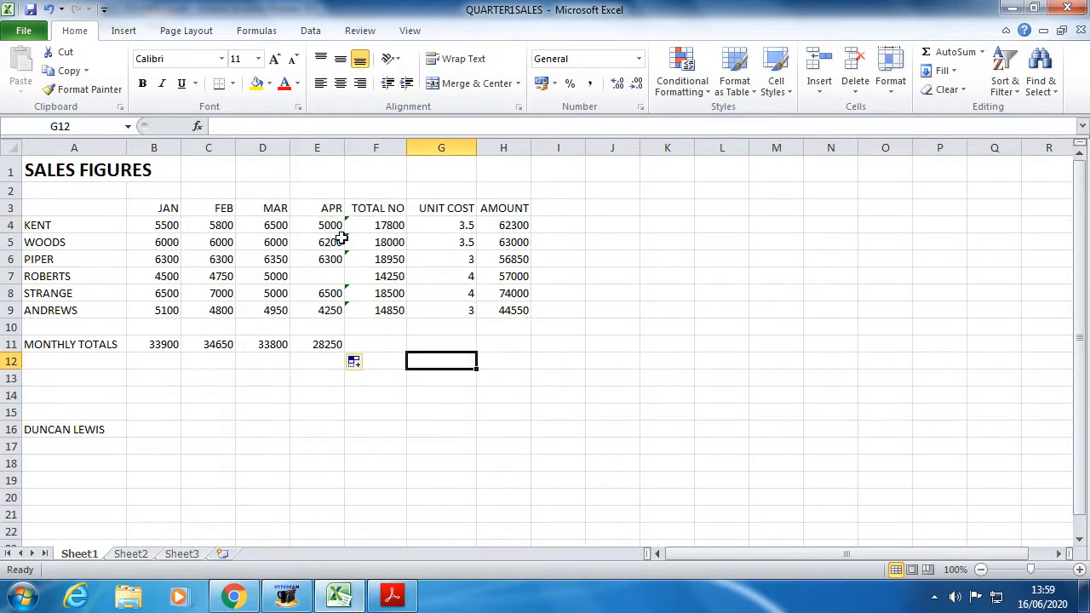
left_click(376, 226)
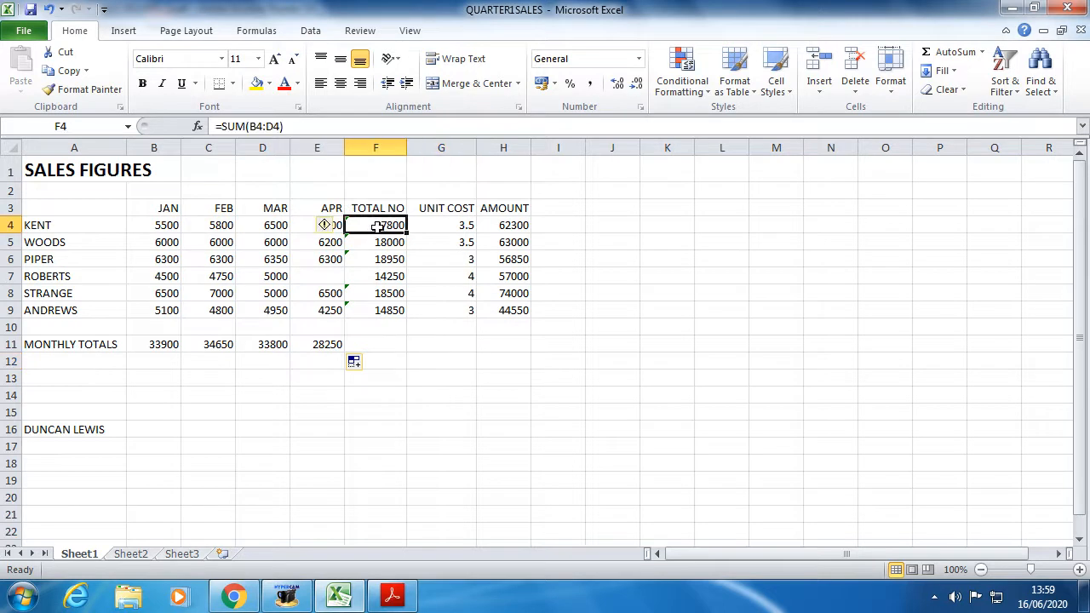
left_click_drag(250, 126, 283, 126)
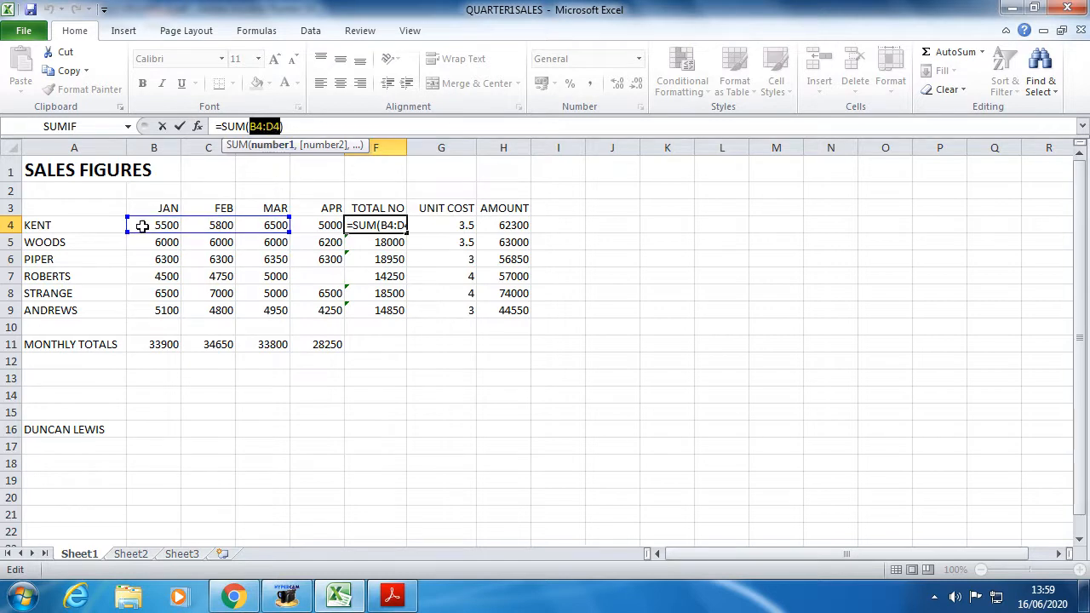
left_click_drag(143, 225, 315, 224)
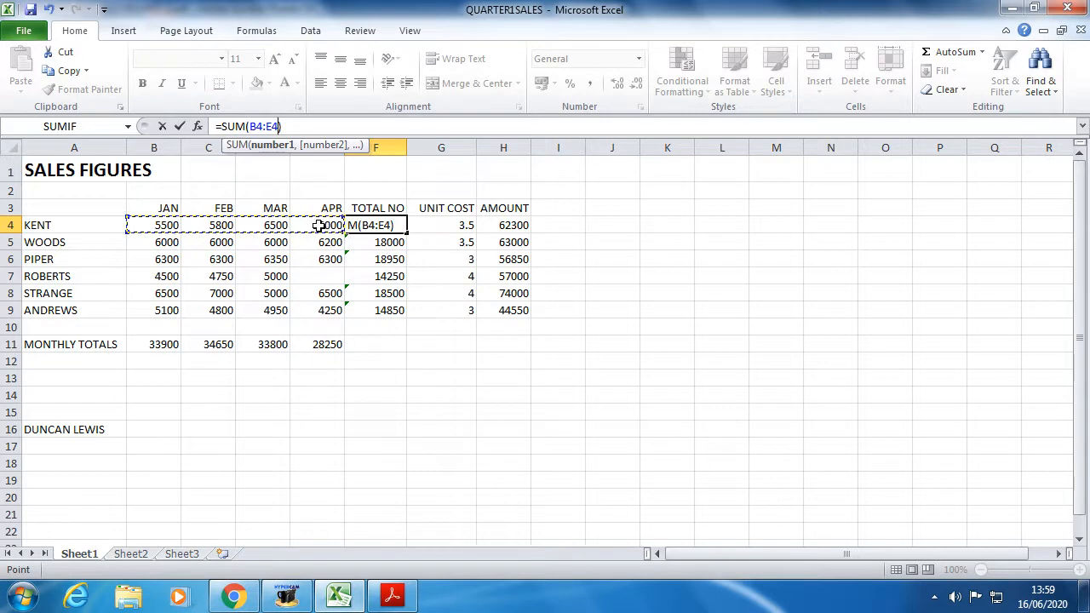
key("Return")
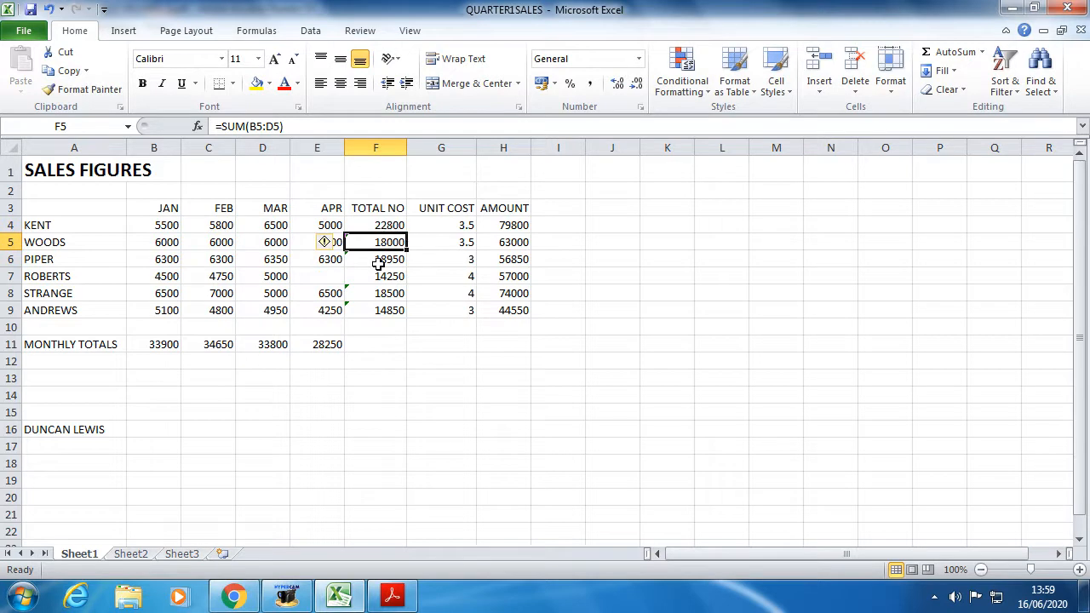
Check the TOTAL NO formulas row by row from F4 to F9 for the range each one sums.
left_click(378, 228)
left_click(384, 243)
left_click(385, 259)
left_click(385, 277)
left_click(385, 293)
left_click(386, 313)
left_click(379, 341)
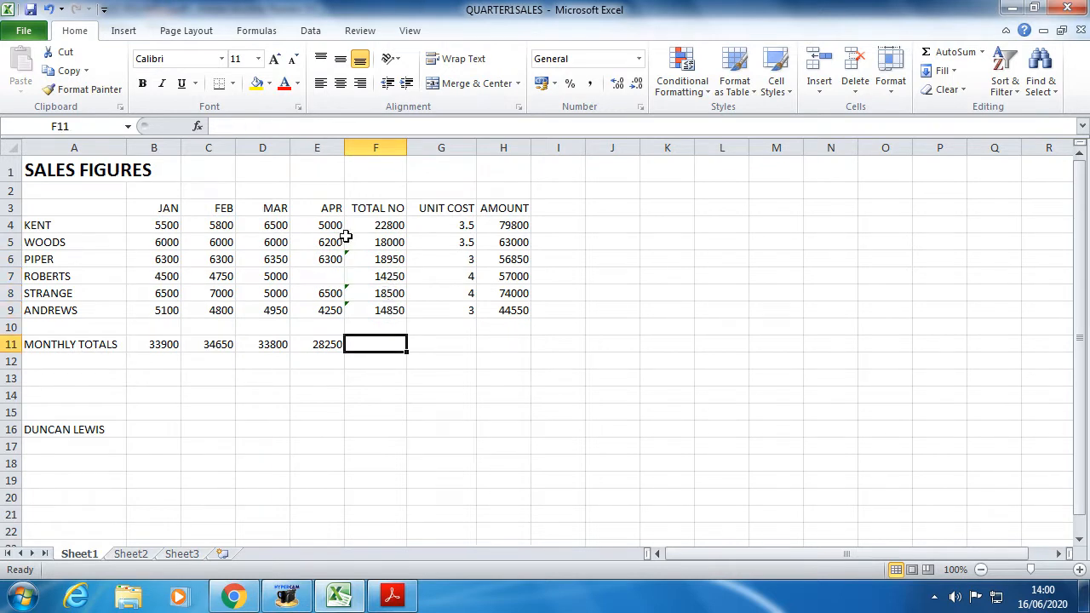
Try filling the TOTAL NO formula from F4 down through F9, and undo the fill.
left_click(382, 225)
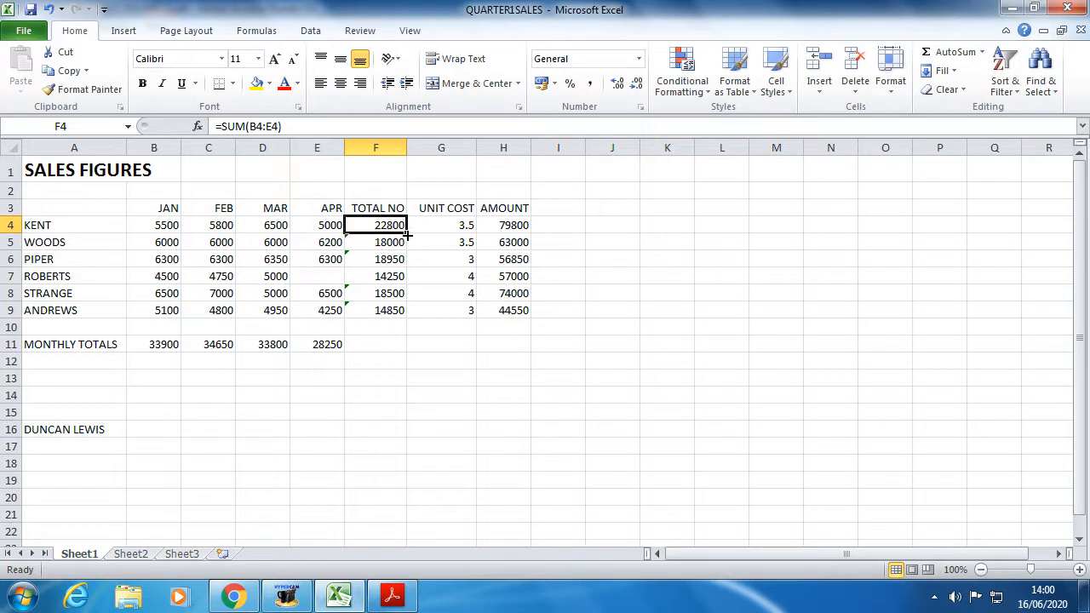
left_click_drag(408, 233, 401, 255)
left_click_drag(401, 262, 389, 228)
left_click(389, 244)
left_click_drag(392, 312, 377, 239)
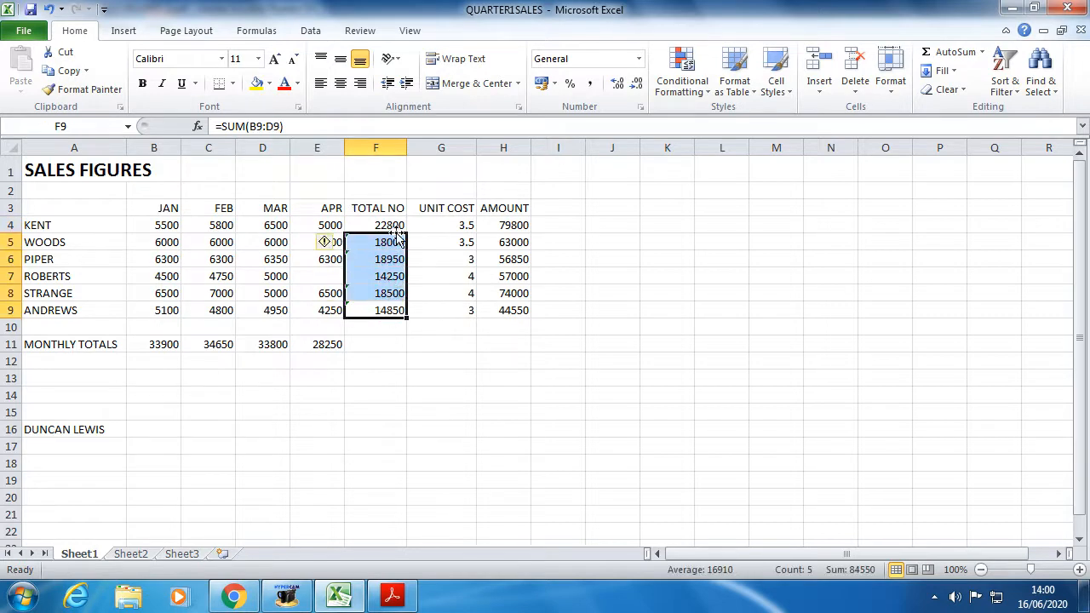
left_click(389, 226)
left_click_drag(410, 229, 403, 315)
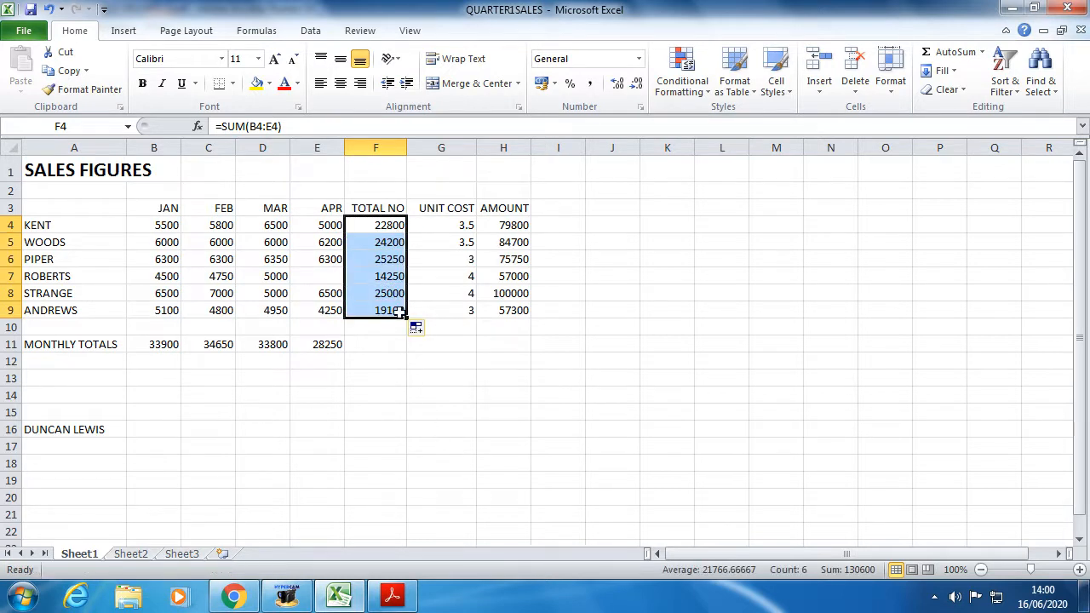
key("ctrl+z")
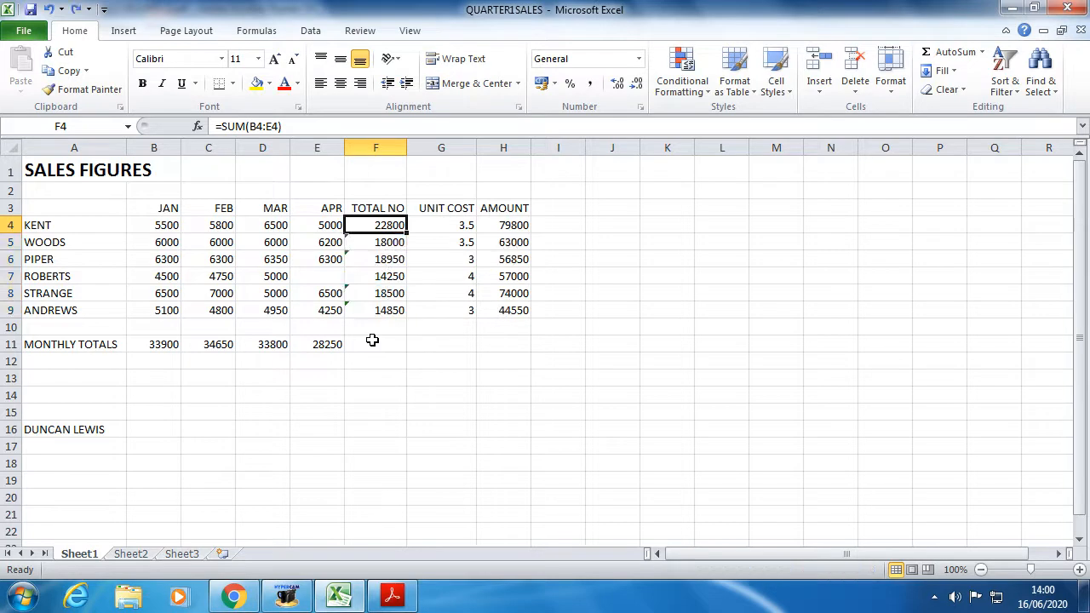
Copy the TOTAL NO formula from F4 and paste it into F5:F9 so those rows include April.
left_click(388, 243)
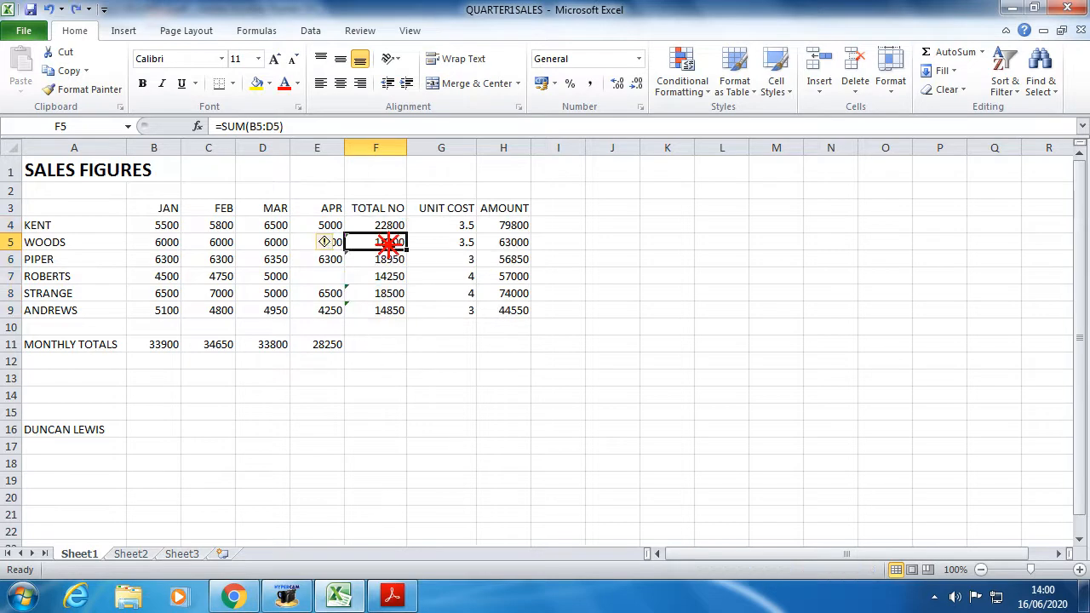
left_click(385, 224)
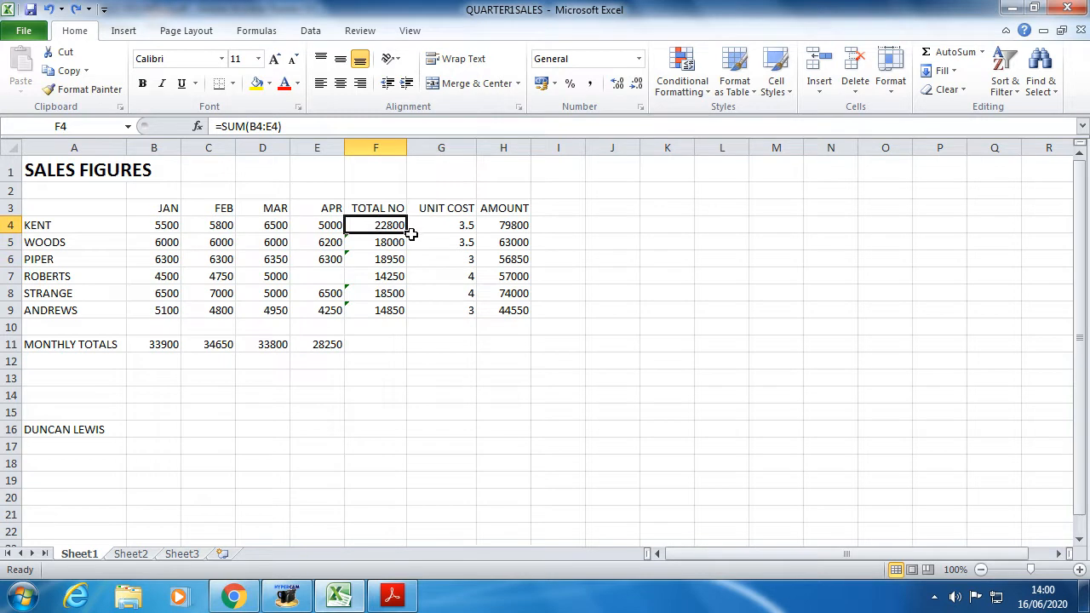
right_click(380, 225)
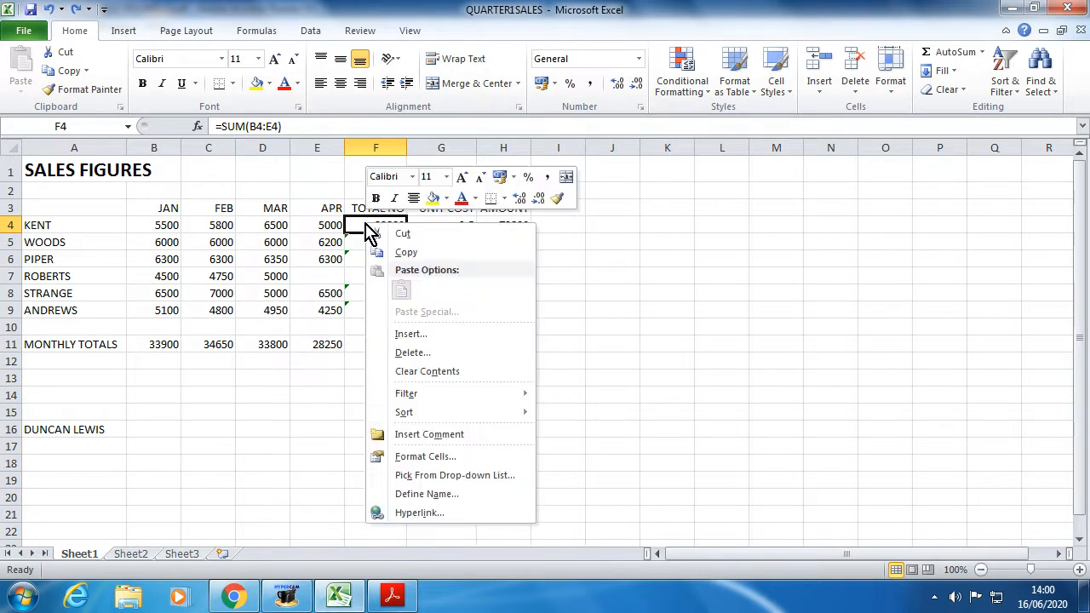
left_click(396, 249)
left_click_drag(377, 240, 377, 314)
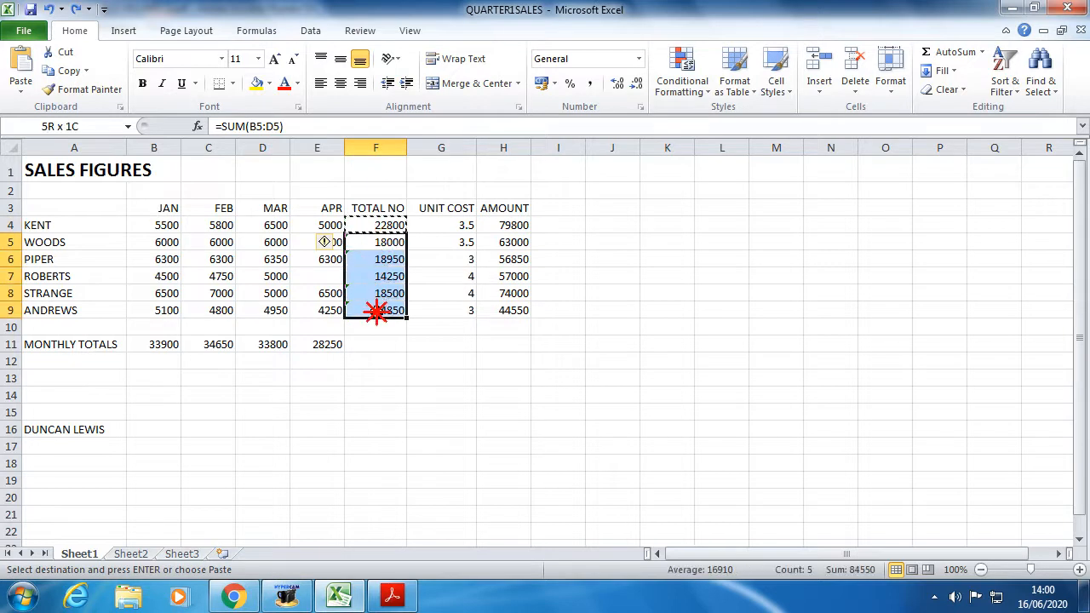
right_click(380, 281)
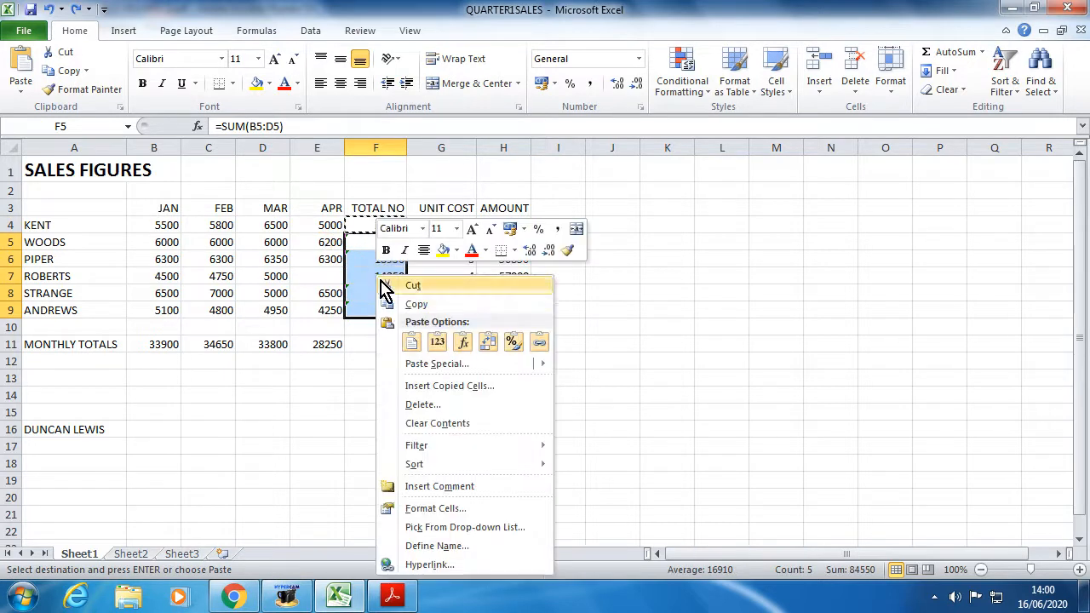
left_click(410, 343)
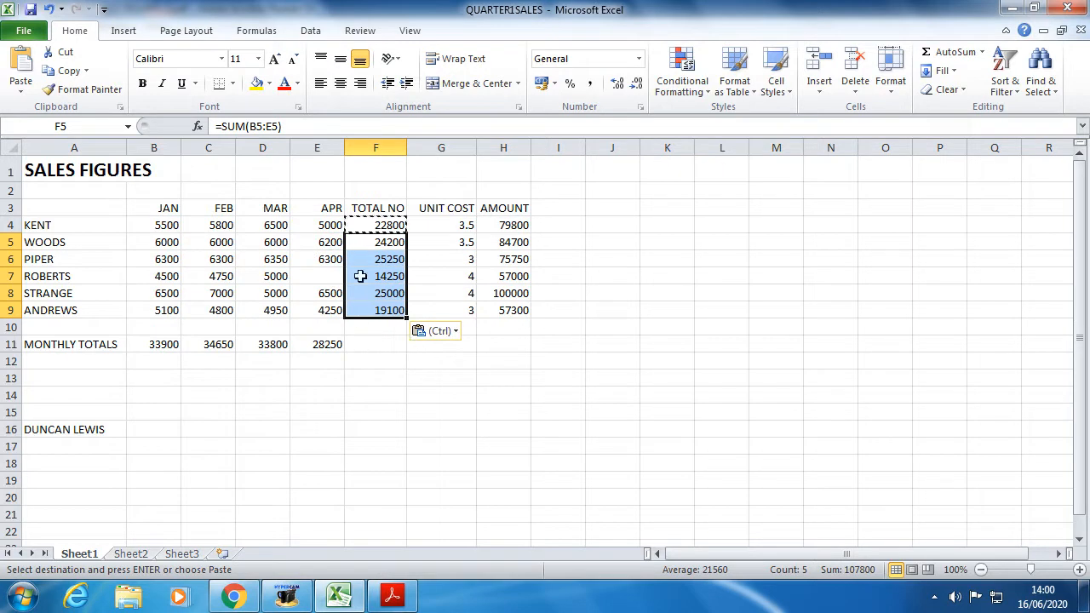
left_click(379, 362)
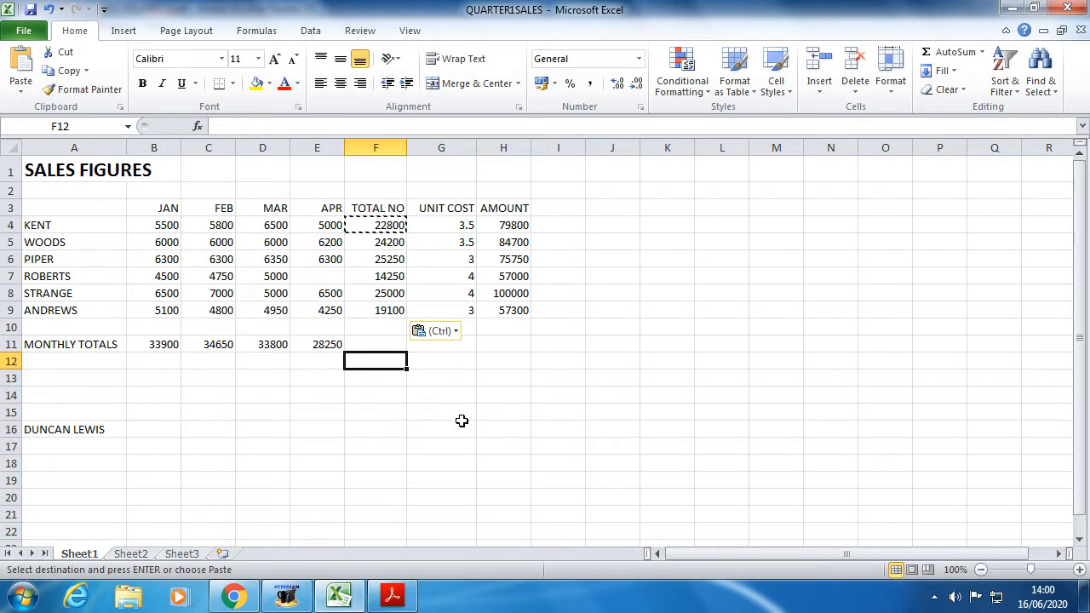
Check instruction 13 in the PDF worksheet, and inspect Kent's AMOUNT formula in H4 and the cells F4 and G4 it multiplies.
left_click(392, 596)
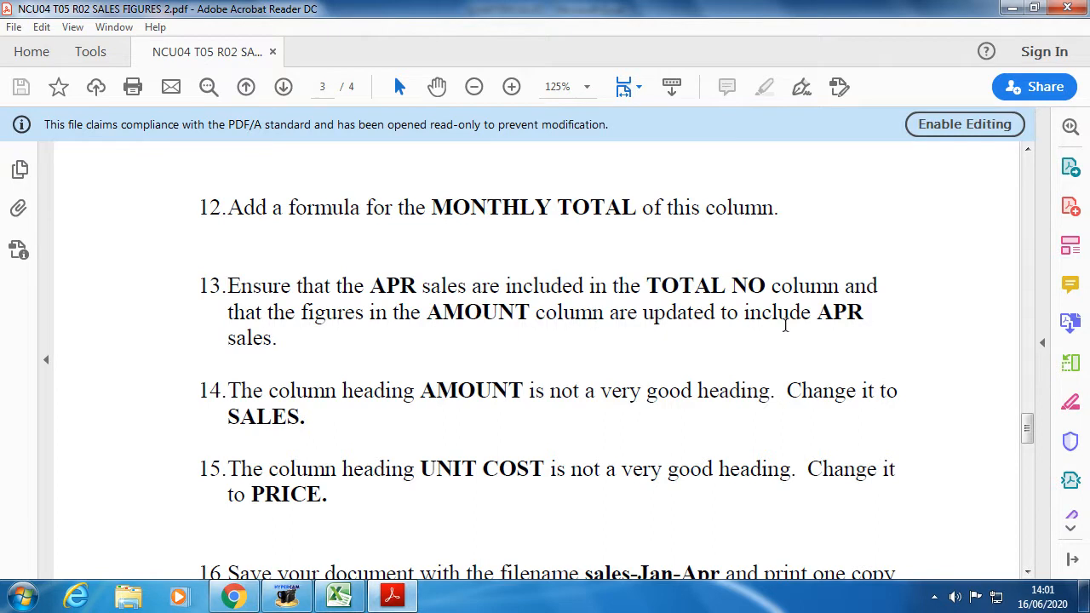
left_click(339, 595)
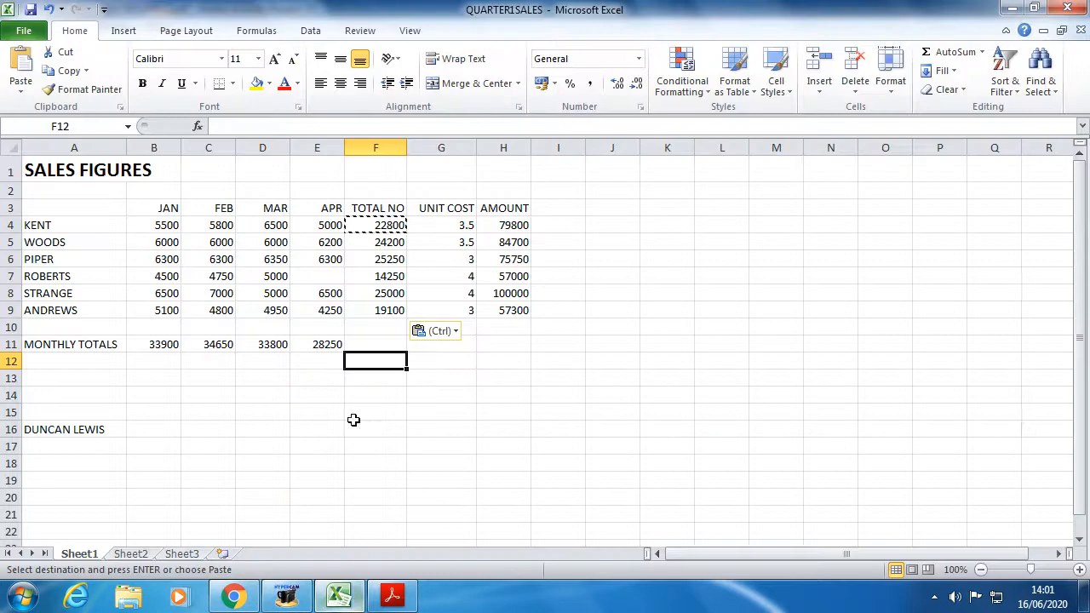
left_click(503, 228)
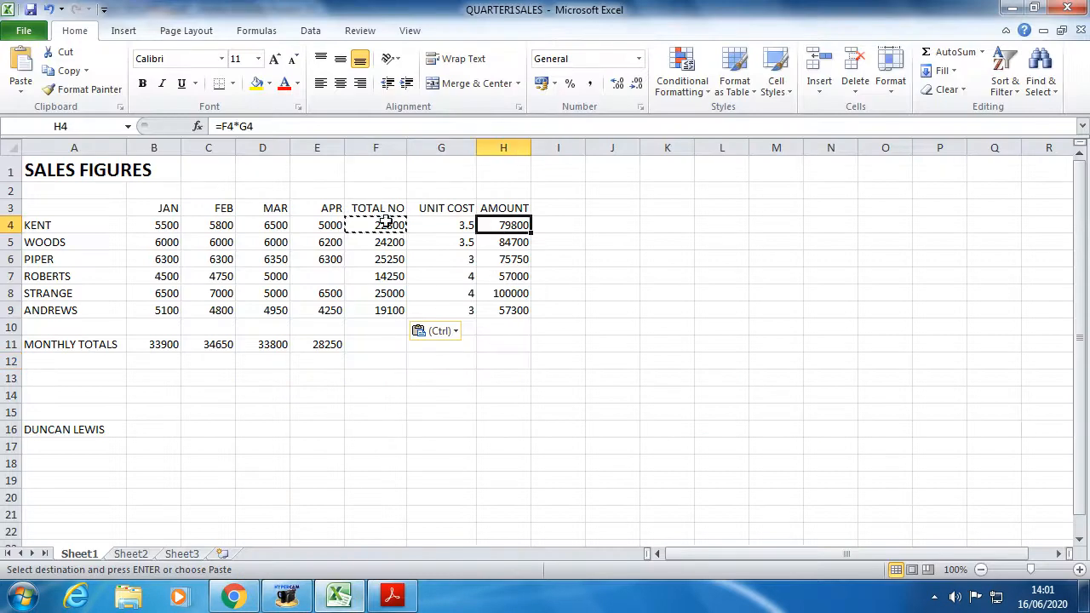
left_click(515, 224)
mouse_move(515, 224)
left_mouse_down()
mouse_move(518, 304)
mouse_move(506, 227)
left_mouse_up()
left_click(379, 224)
left_click(439, 225)
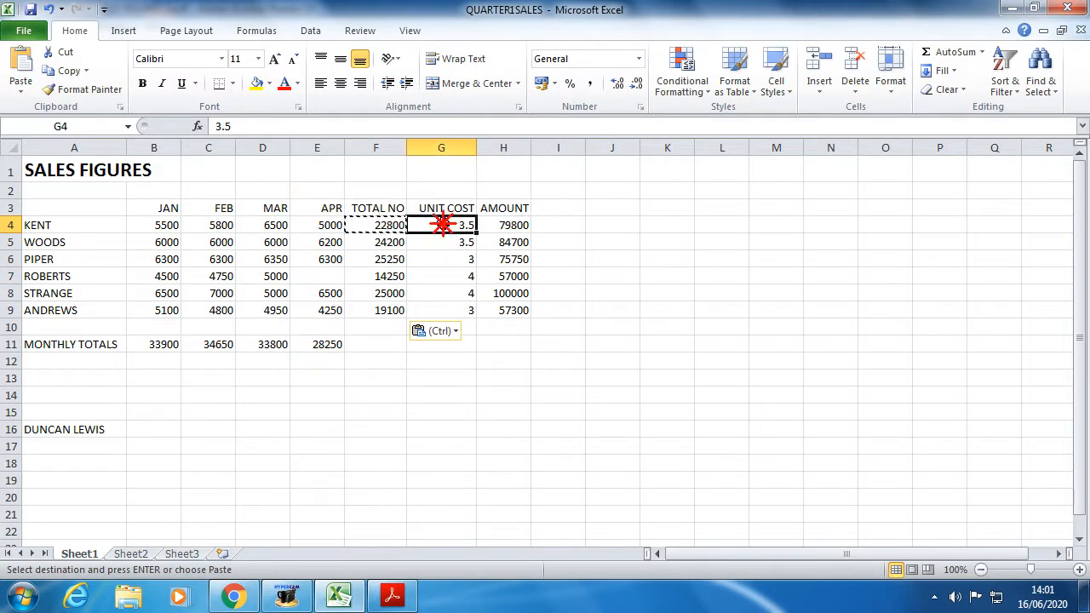
left_click(379, 225)
left_click(444, 225)
Open Calculator and multiply 22800 by 3.5 to verify Kent's AMOUNT figure.
left_click(23, 596)
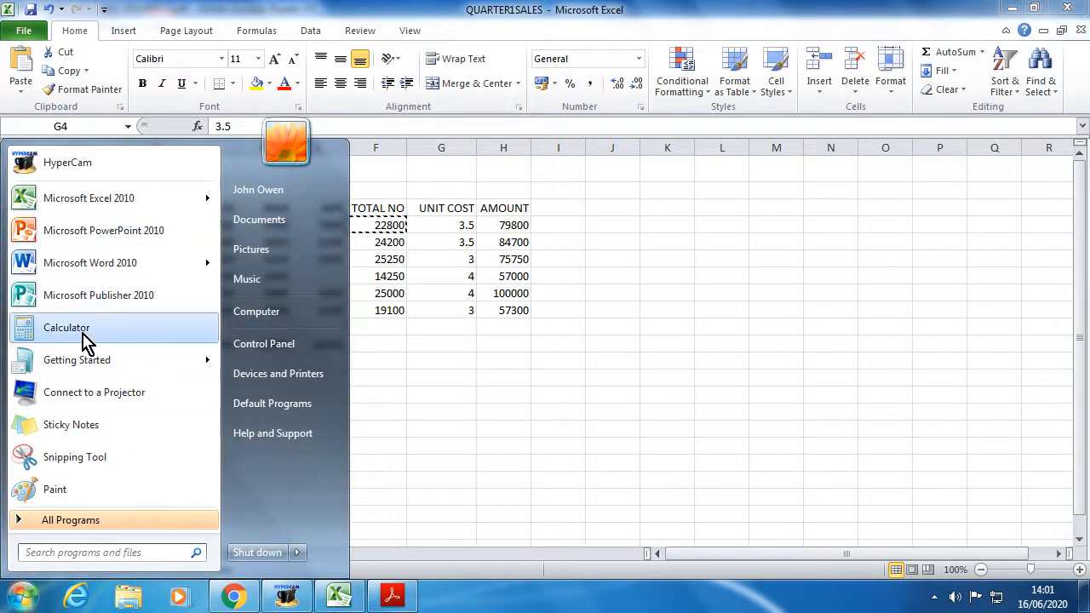
left_click(379, 353)
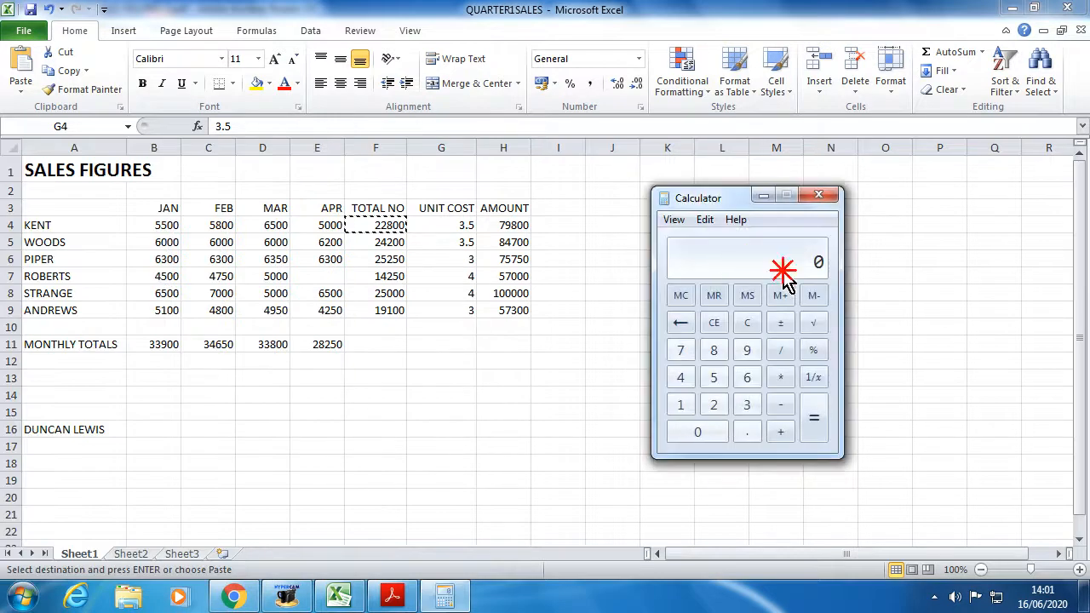
type("22800")
left_click(781, 377)
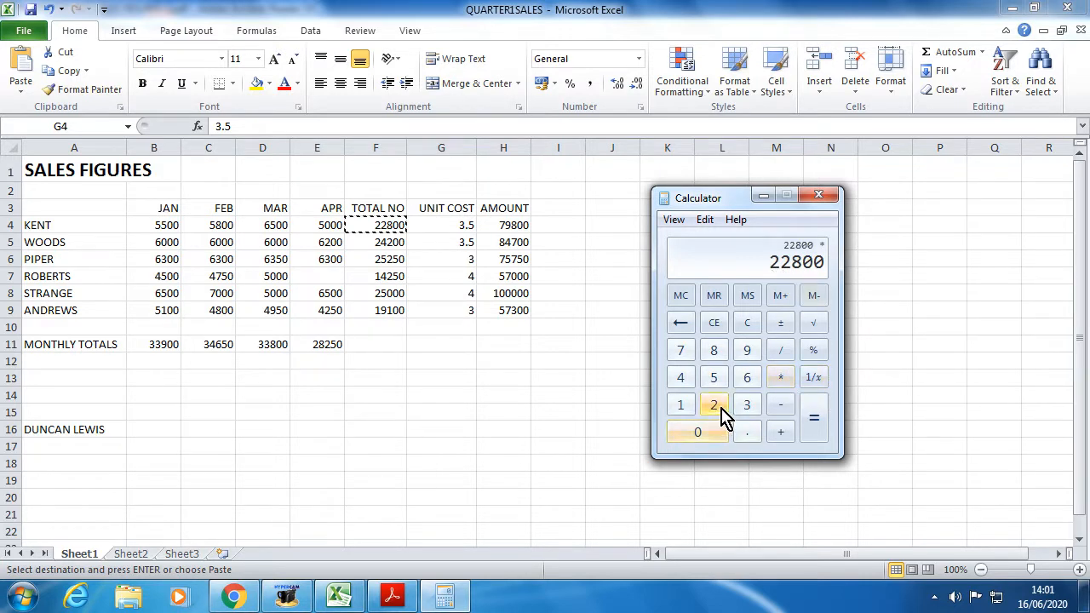
left_click(746, 406)
left_click(748, 431)
left_click(715, 381)
left_click(813, 419)
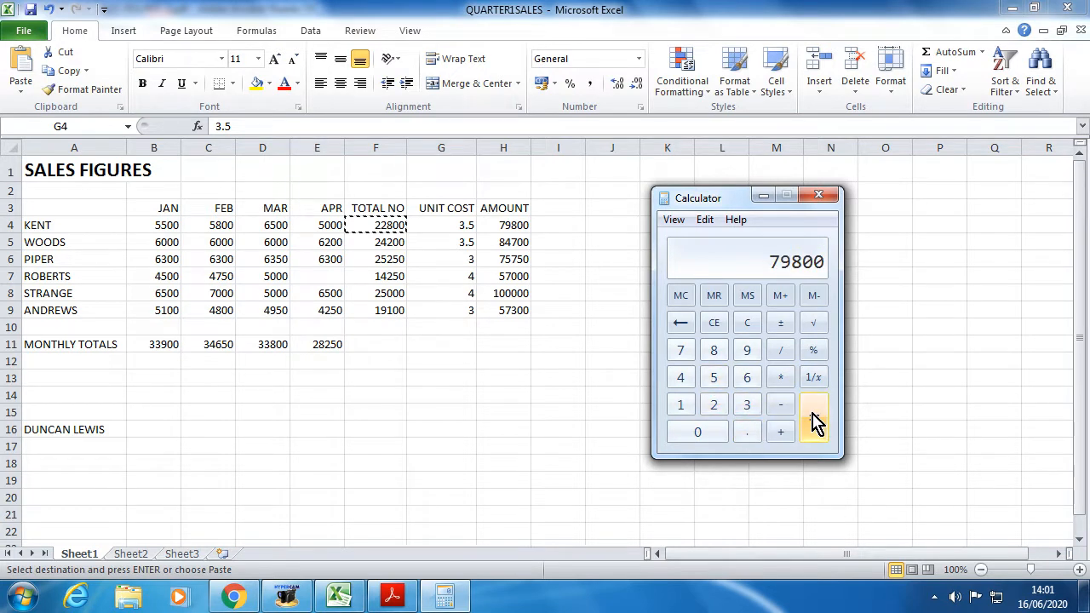
Return to the Excel sheet and check the AMOUNT formulas row by row from H4 to H9.
left_click(518, 230)
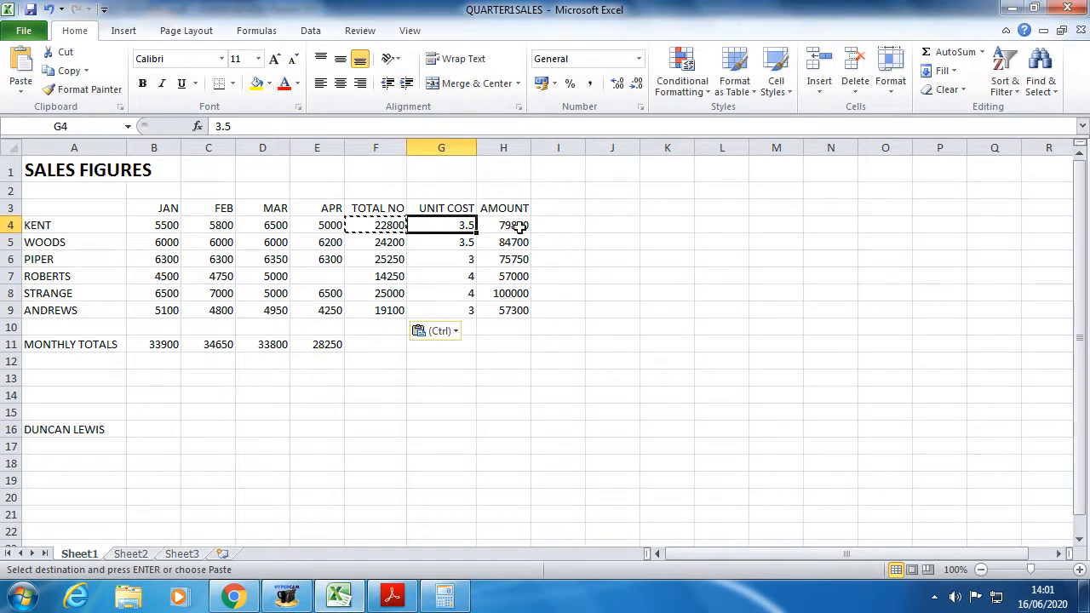
left_click(527, 225)
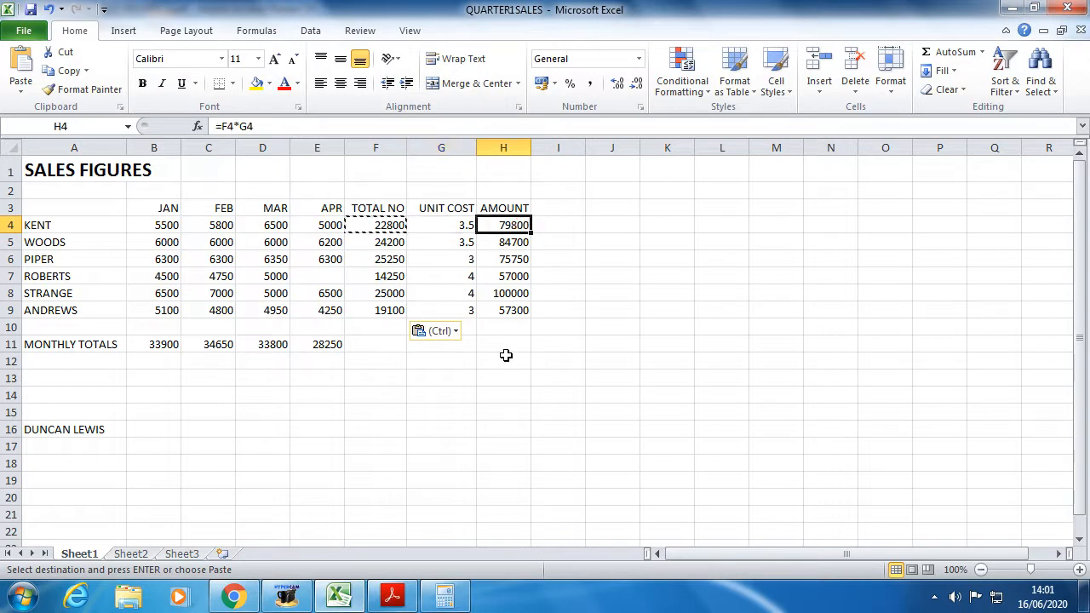
left_click(508, 243)
left_click(511, 259)
left_click(514, 276)
left_click(516, 293)
left_click(520, 310)
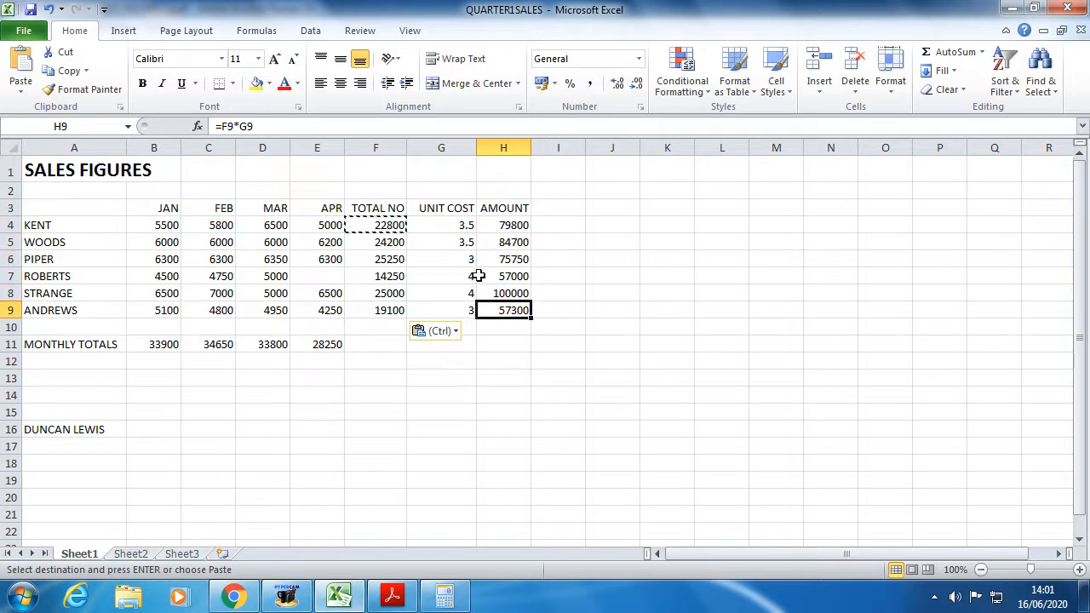
Trace how Kent's April sales in E4 feed the TOTAL NO in F4 and the AMOUNT in H4.
left_click(379, 223)
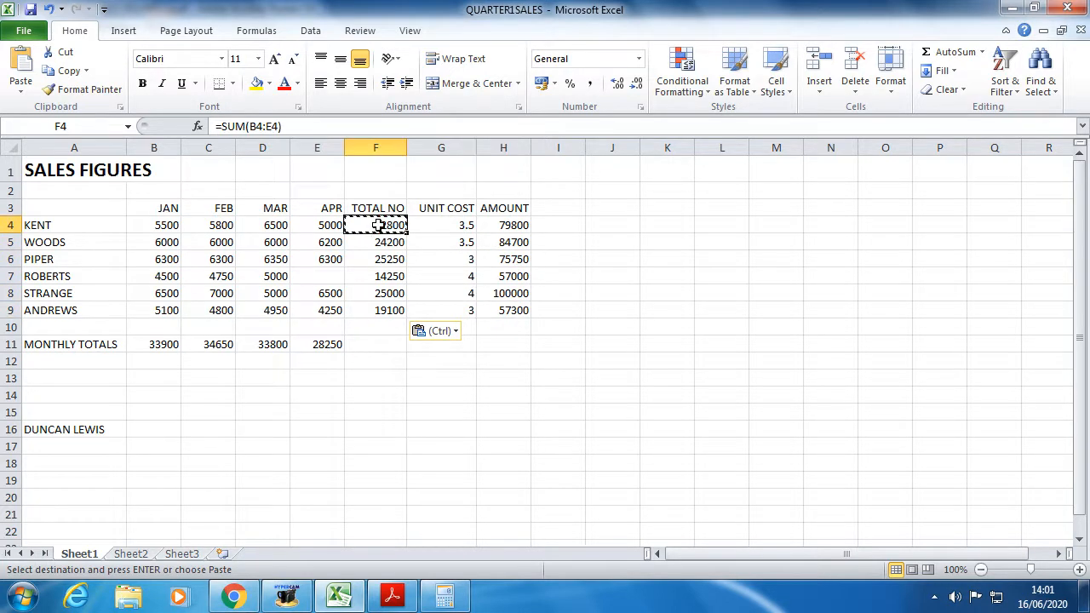
left_click(504, 224)
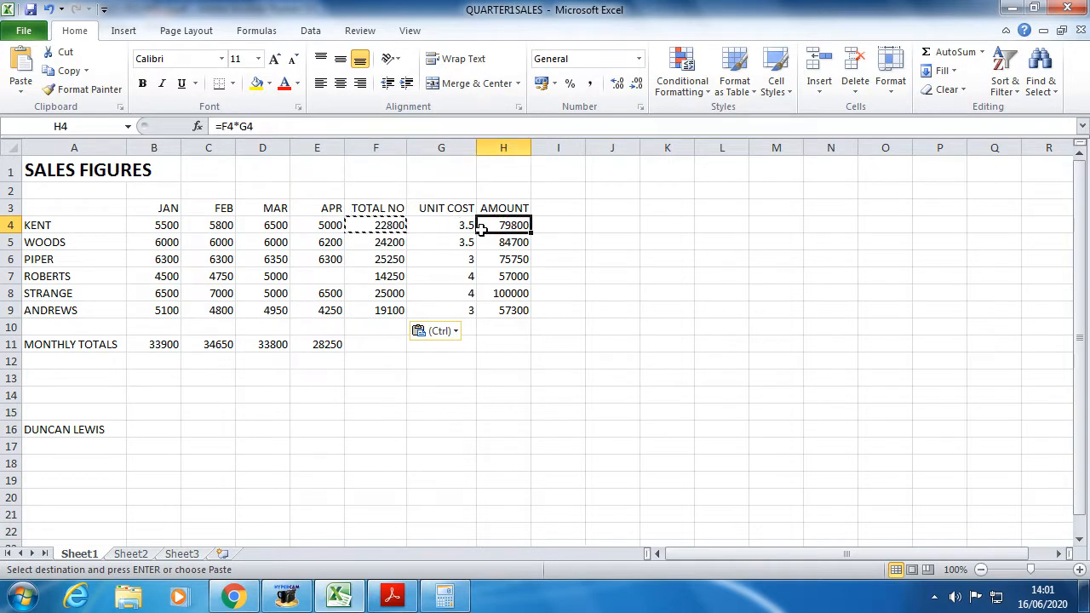
left_click(373, 225)
left_click(438, 223)
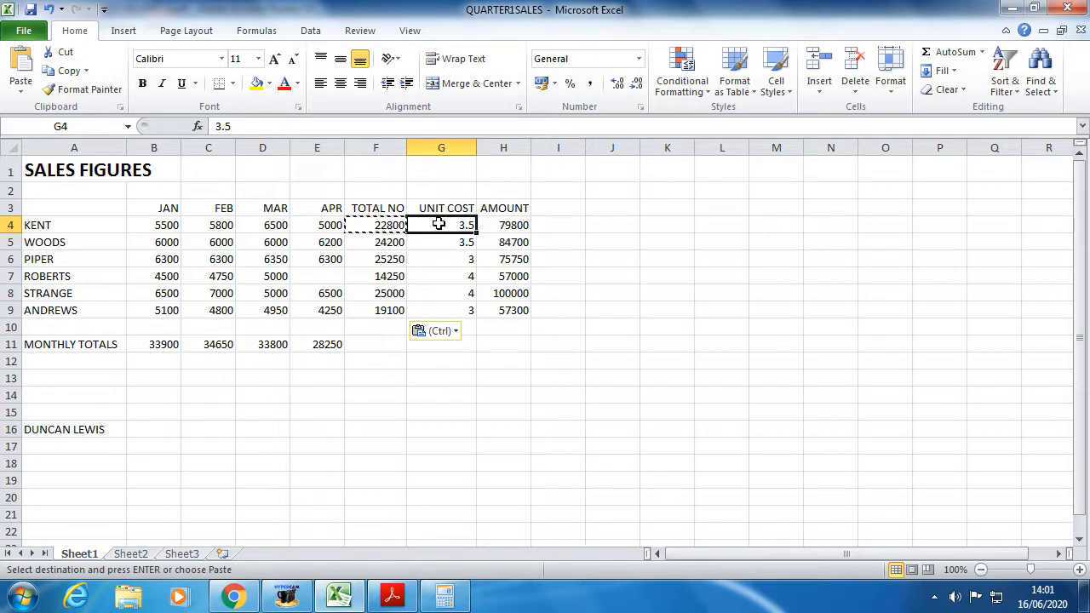
left_click(334, 223)
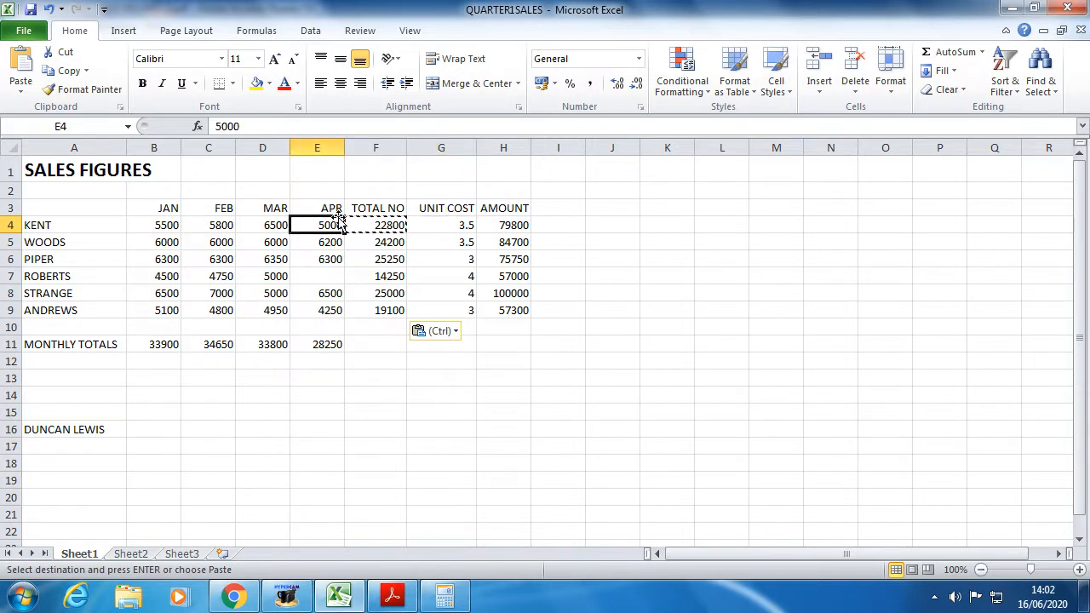
left_click(386, 224)
left_click(509, 224)
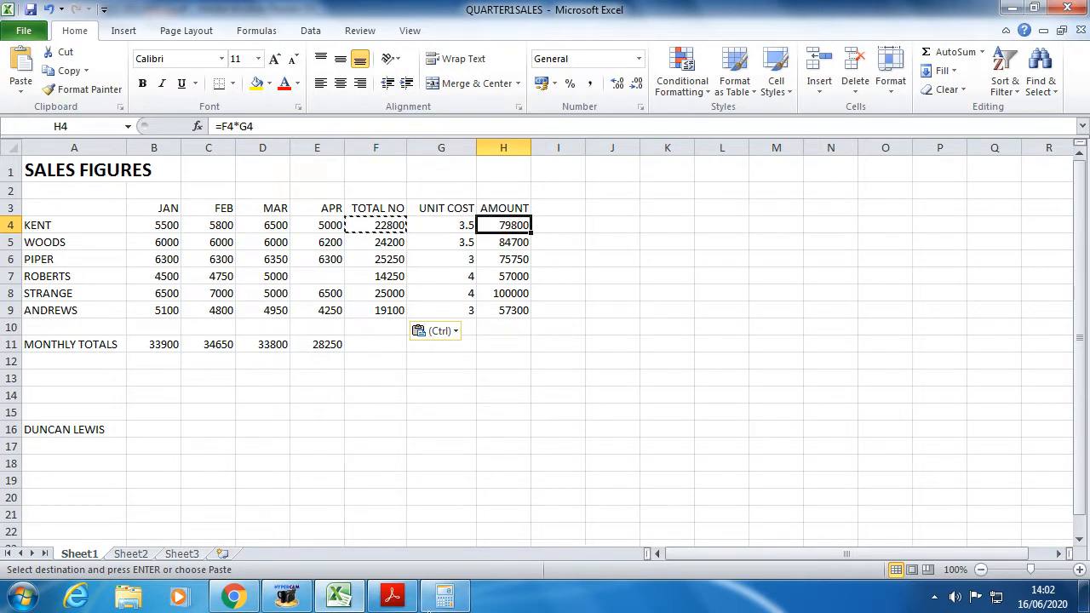
Read instruction 14 in the PDF worksheet and change the AMOUNT heading in H3 to SALES.
left_click(393, 598)
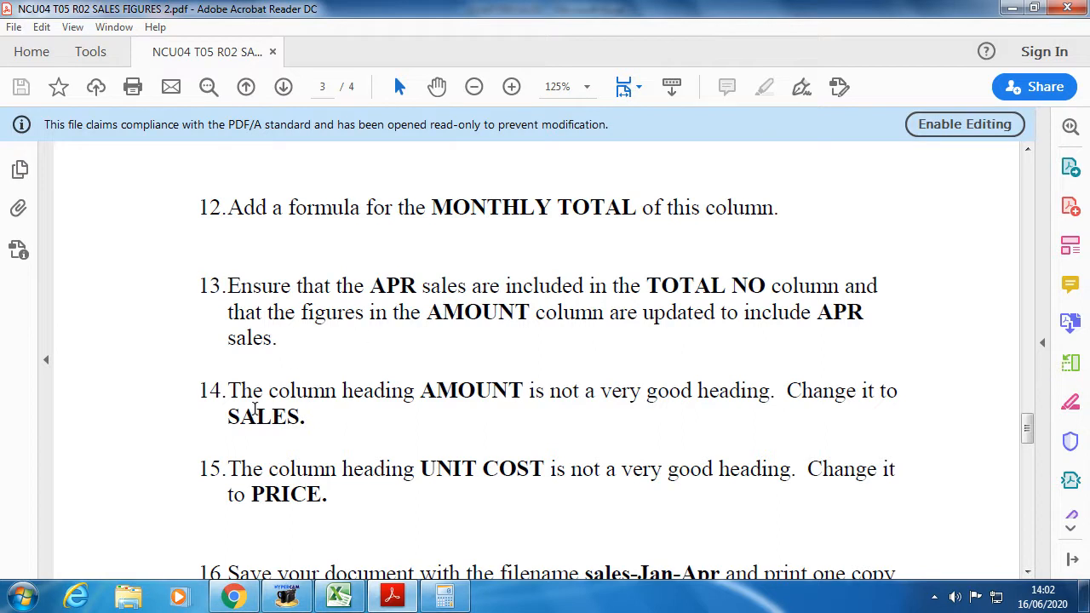
scroll(256, 409, "down", 2)
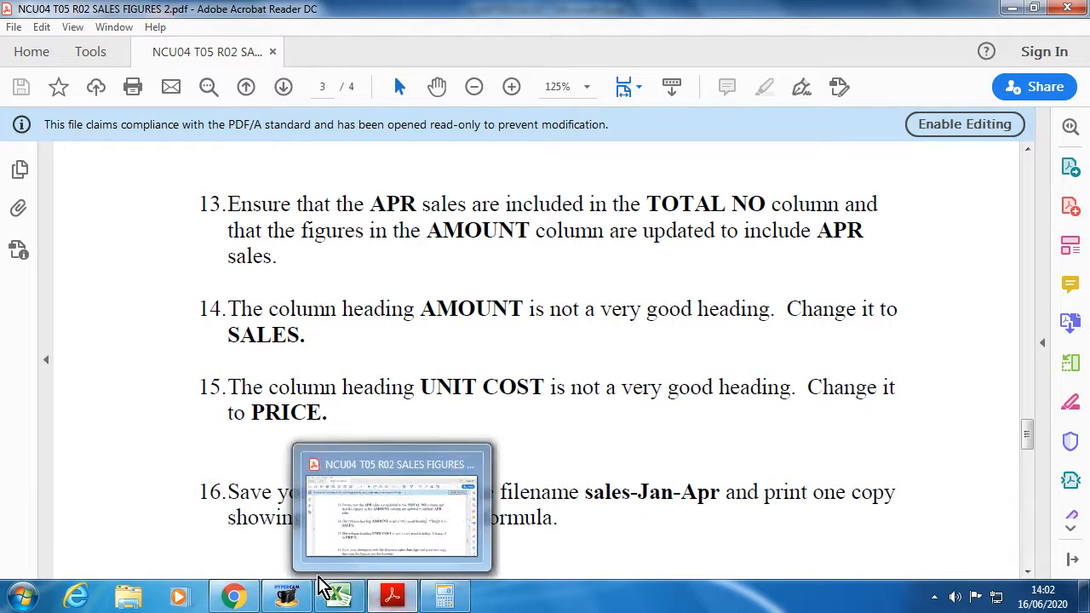
left_click(341, 594)
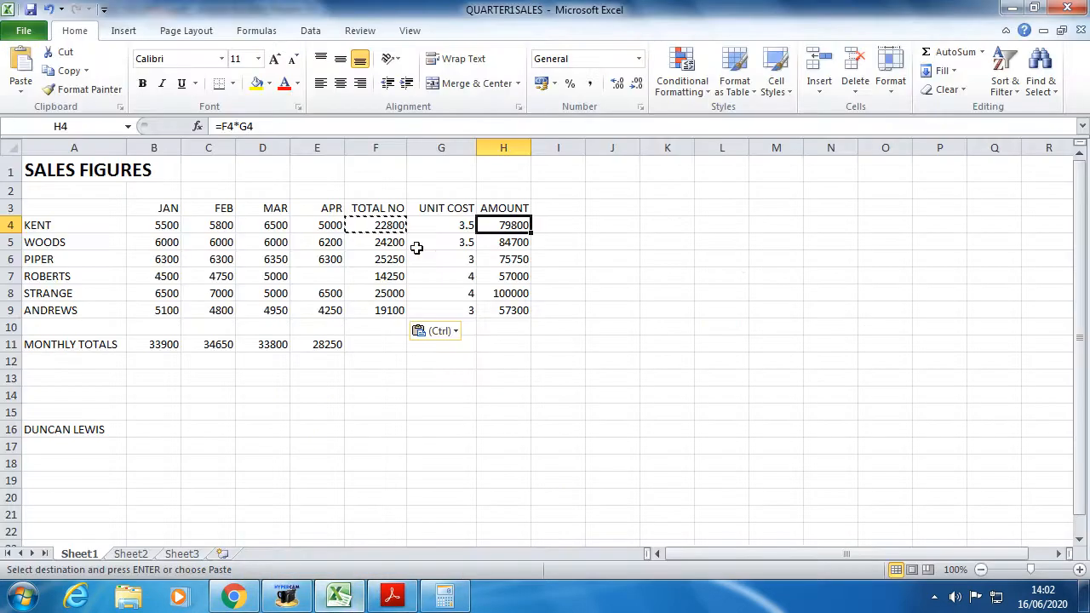
left_click(504, 210)
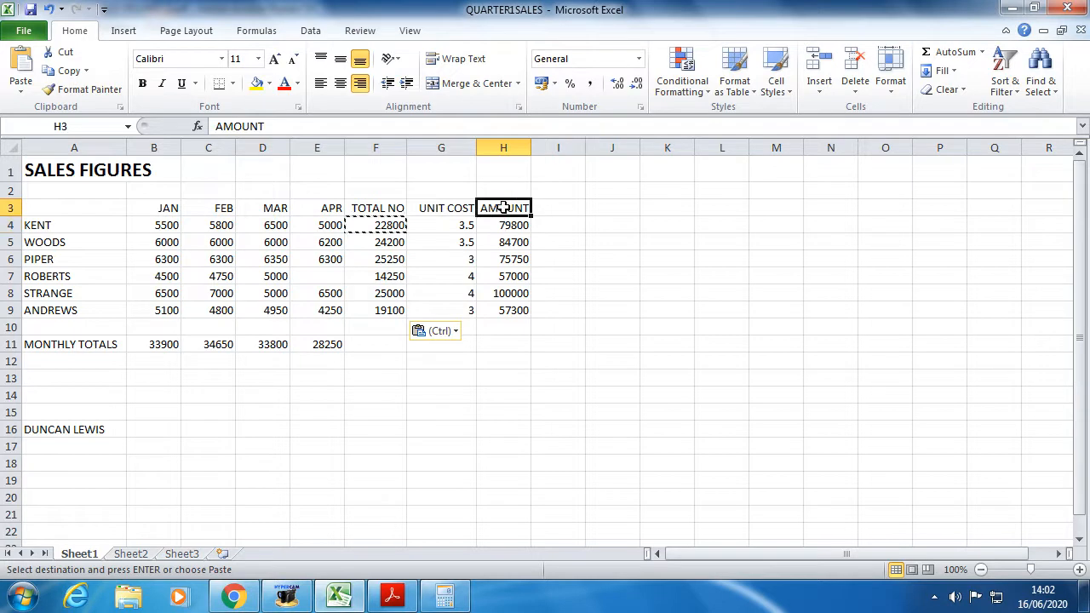
type("SALES")
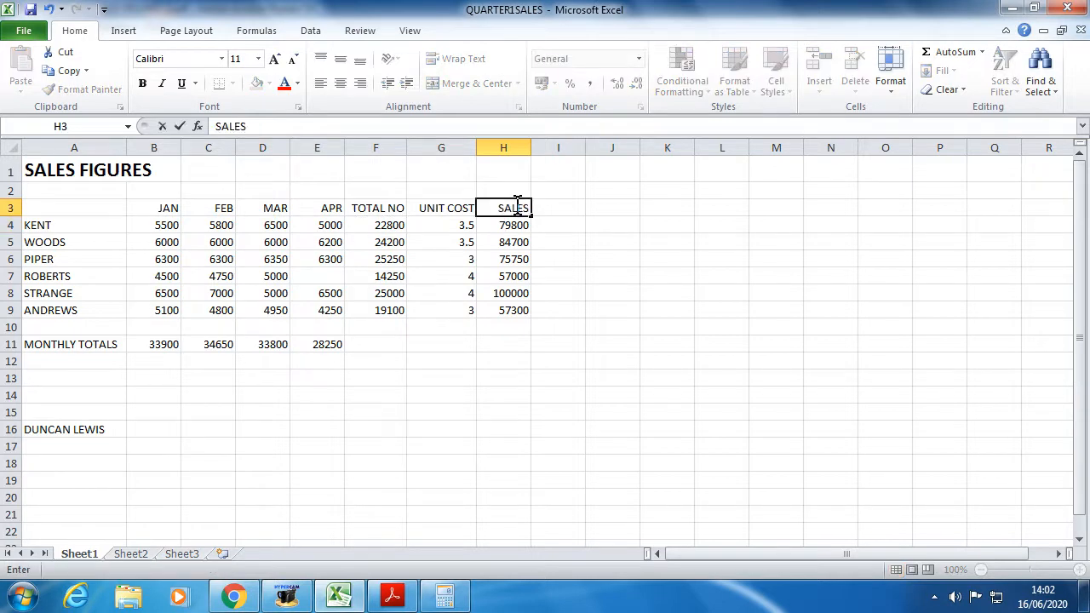
key("Return")
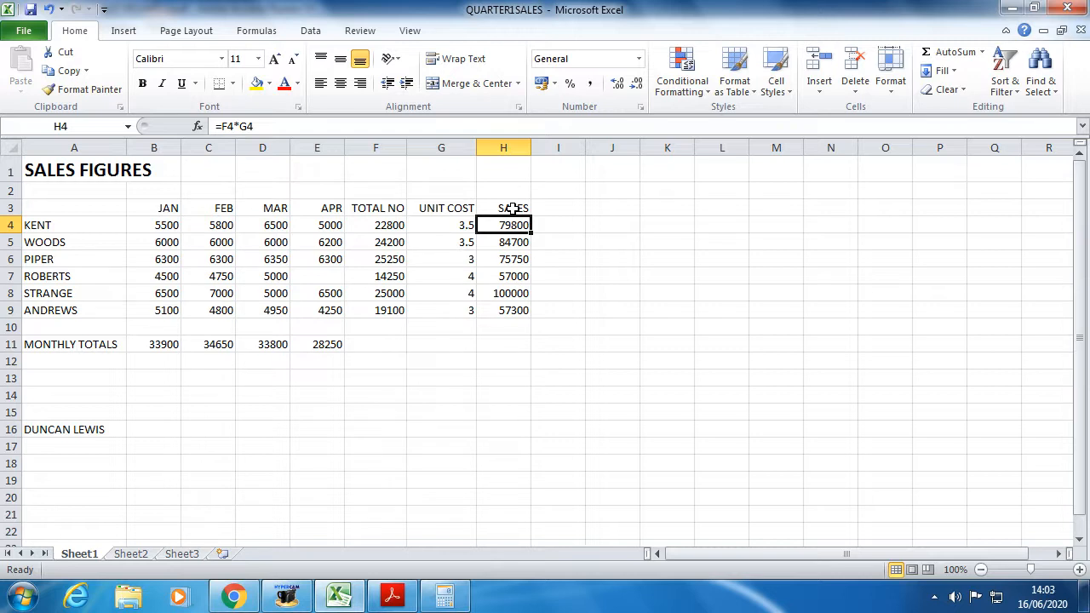
Read instruction 15 in the PDF worksheet and change the UNIT COST heading in G3 to PRICE.
key("alt+Tab")
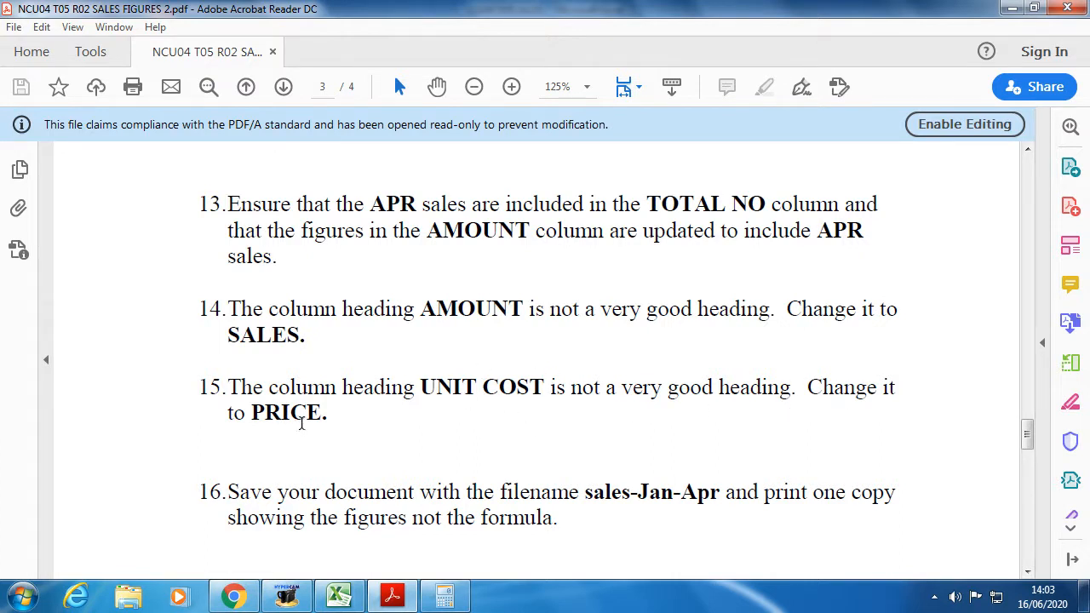
key("alt+Tab")
left_click(462, 205)
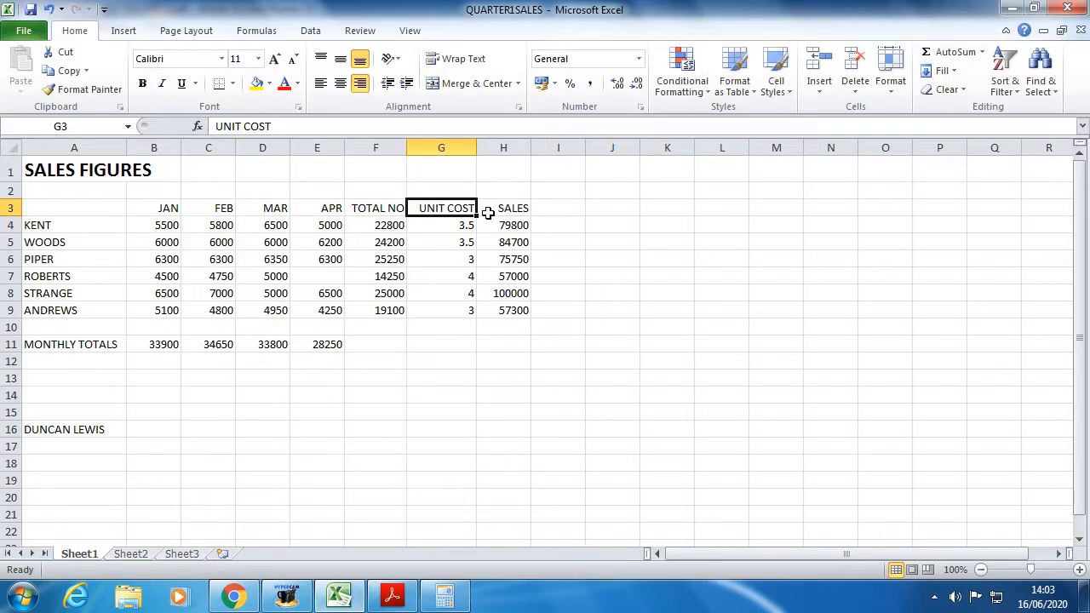
type("PRICE")
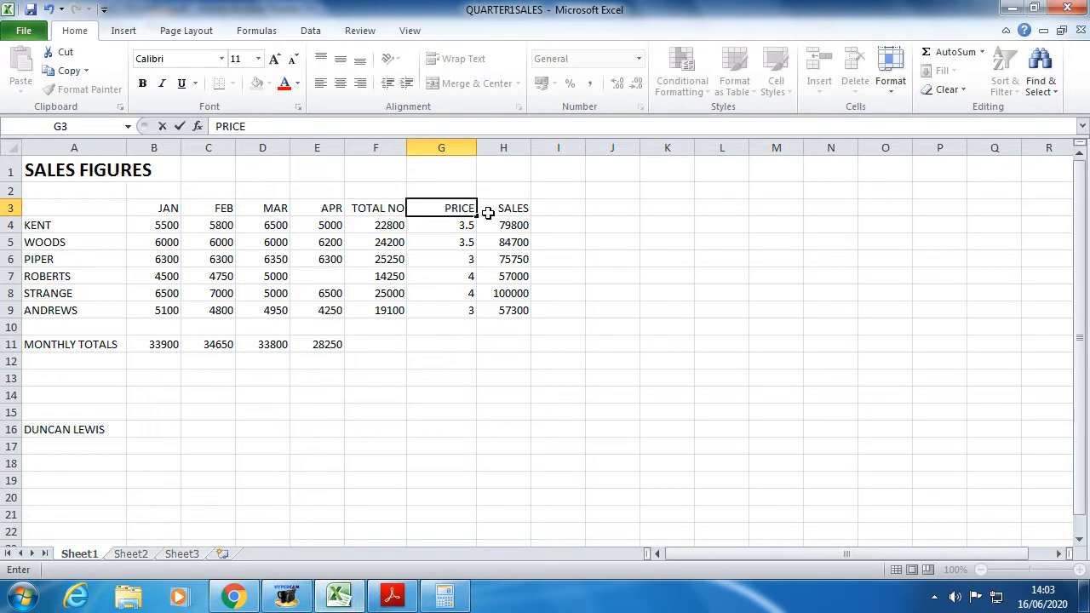
key("Return")
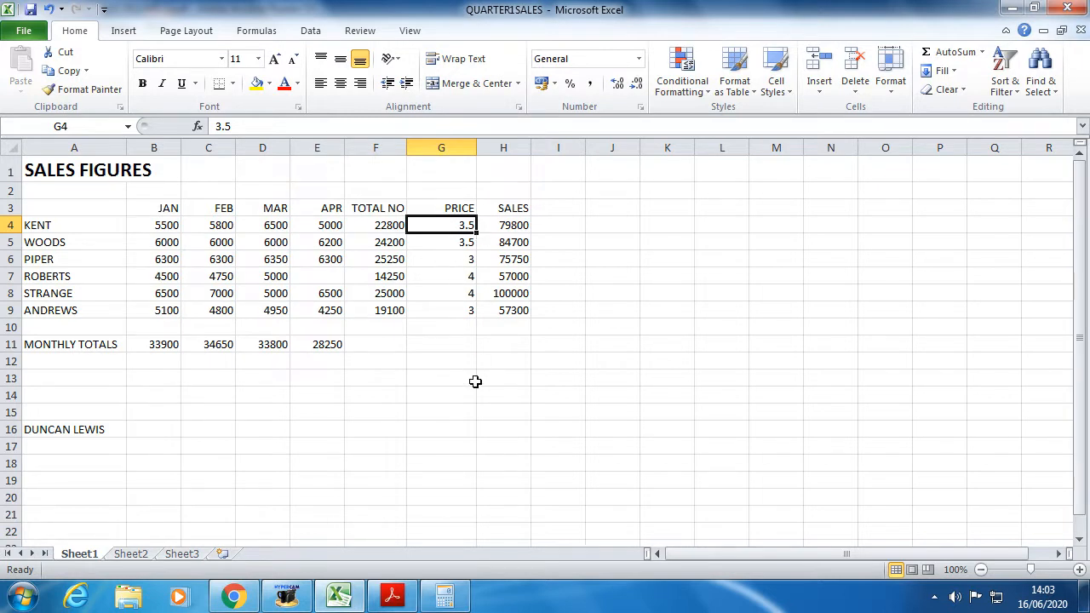
Read instruction 16 in the PDF worksheet and save the workbook as SALES-JAN-APR in the EXCEL PRACTICE folder.
key("alt+Tab")
scroll(506, 441, "down", 5)
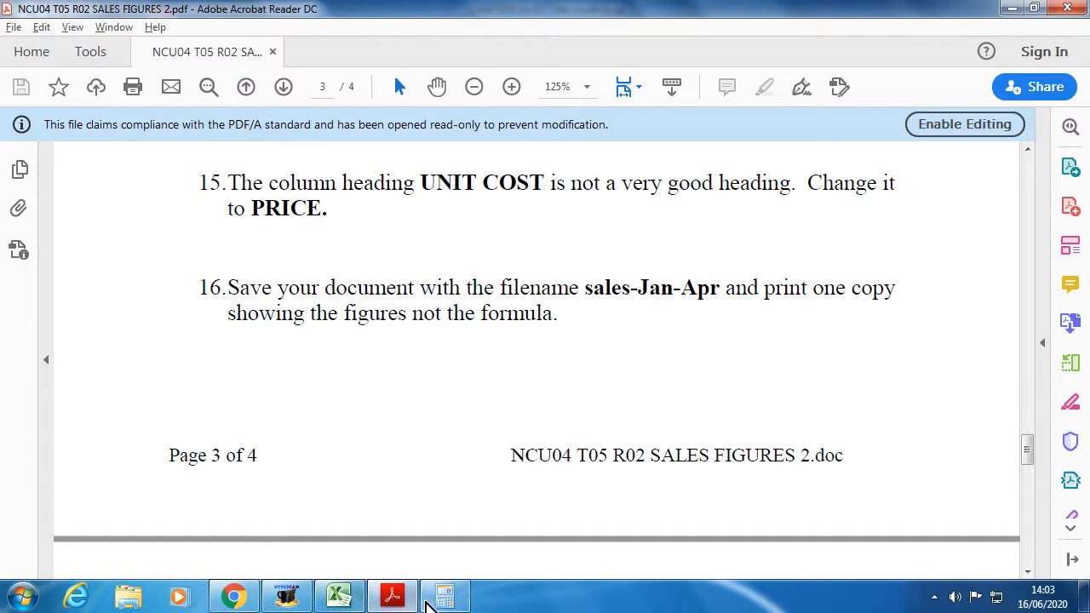
left_click(334, 590)
left_click(22, 31)
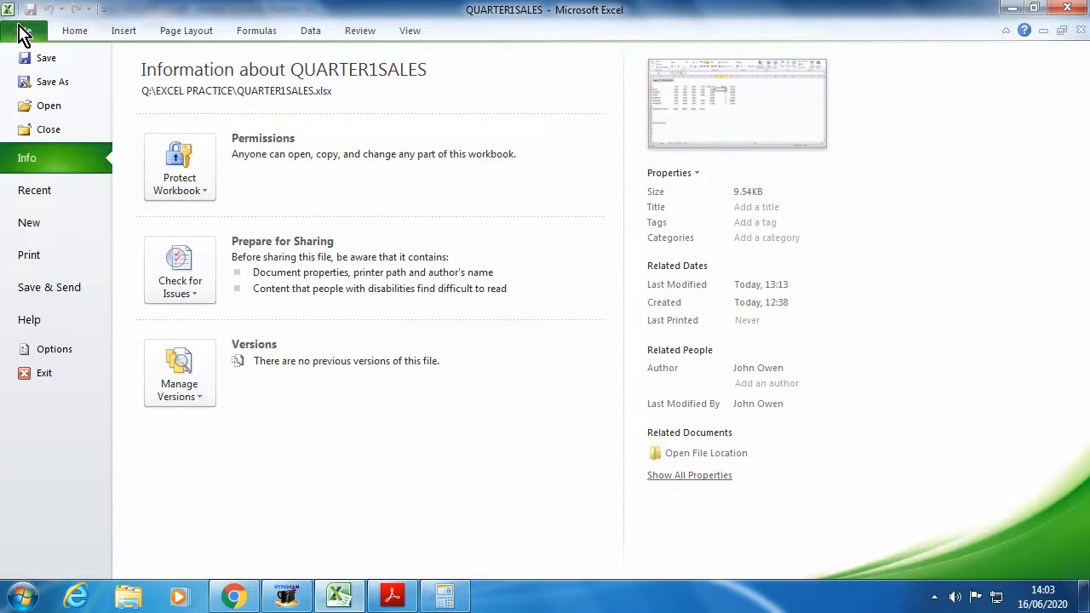
left_click(53, 82)
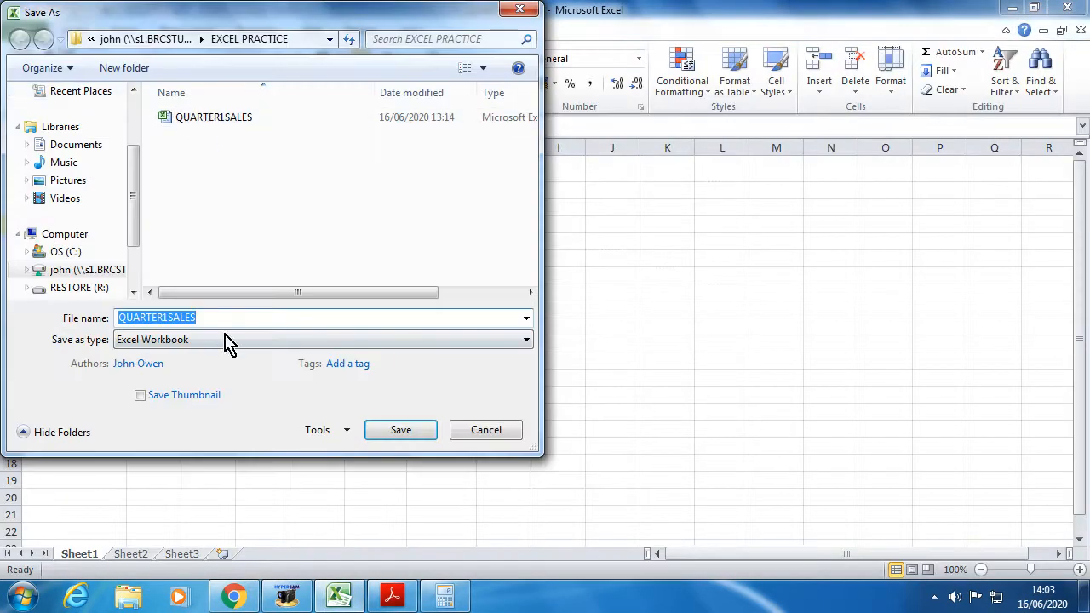
type("SALES--")
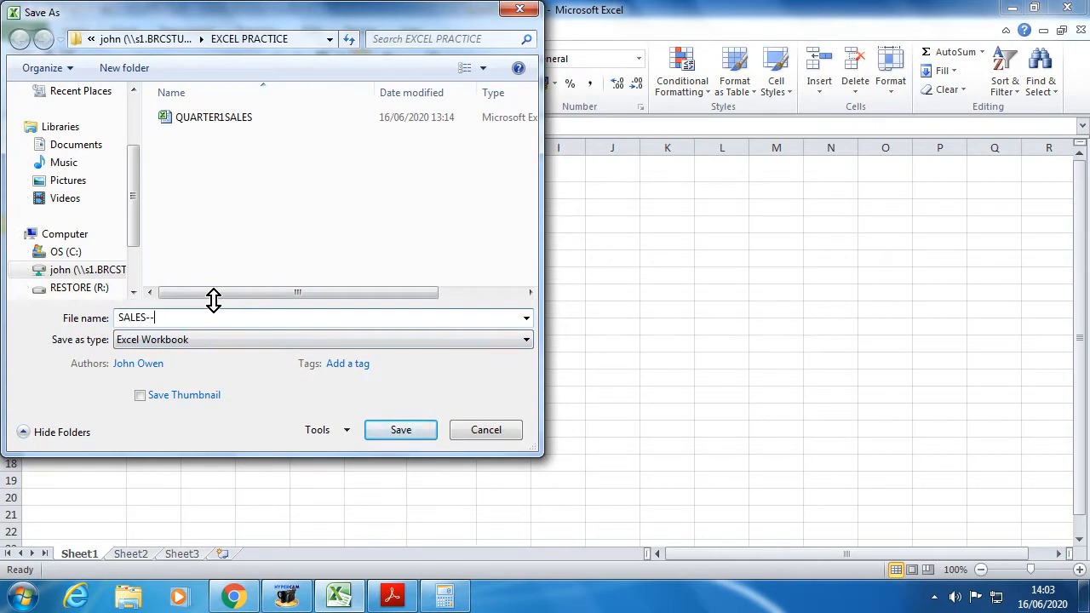
type("JAN-APR")
key("Left")
key("Left")
key("Left")
key("Left")
key("BackSpace")
left_click(400, 430)
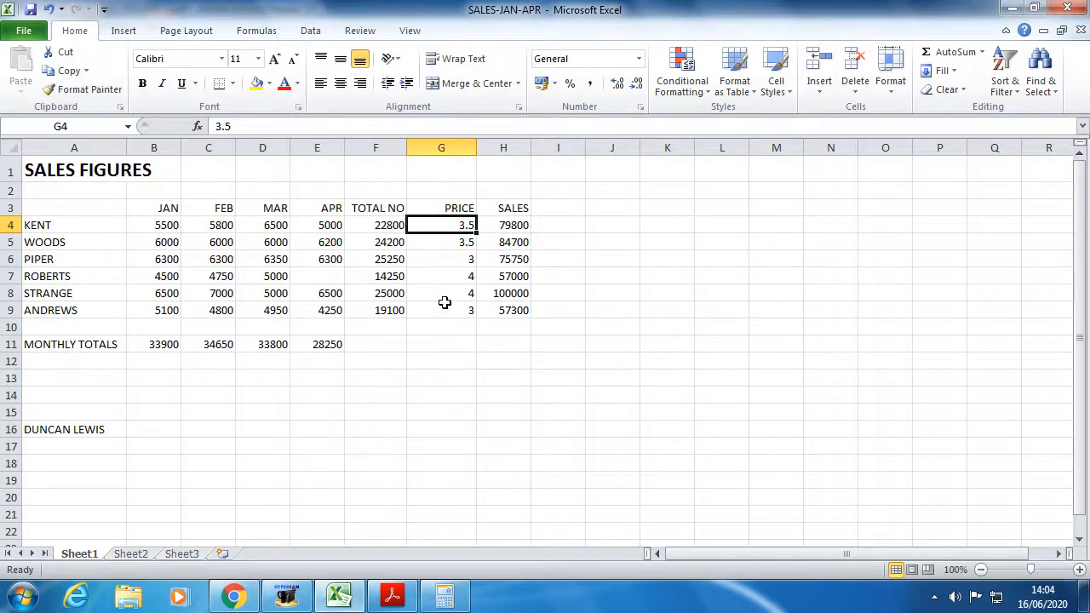
Review instruction 16 in the PDF worksheet about printing one copy that shows the figures, and return to the workbook.
key("alt+Tab")
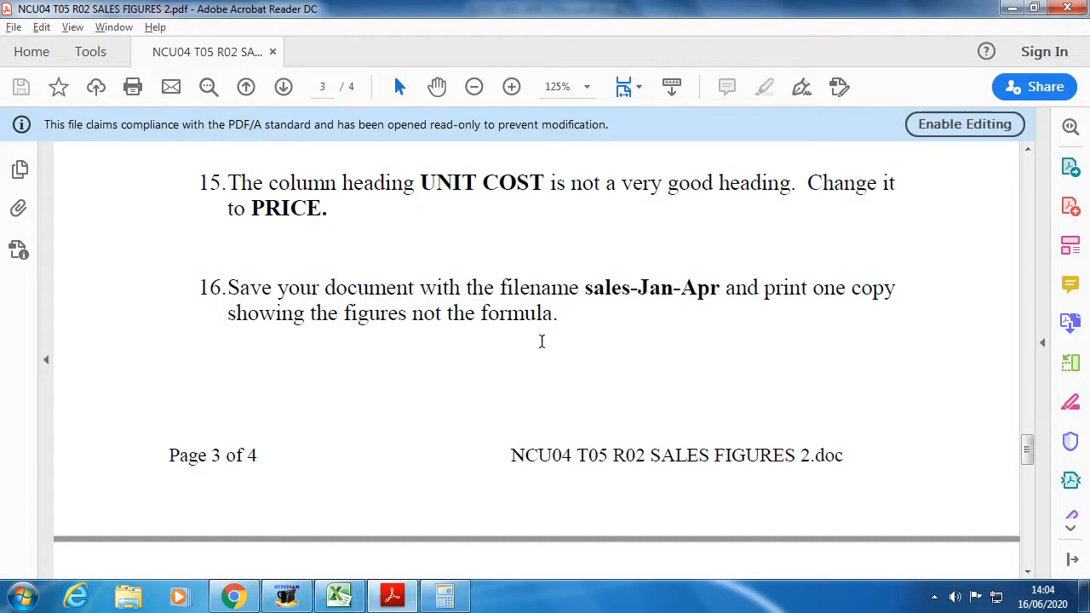
scroll(541, 349, "down", 2)
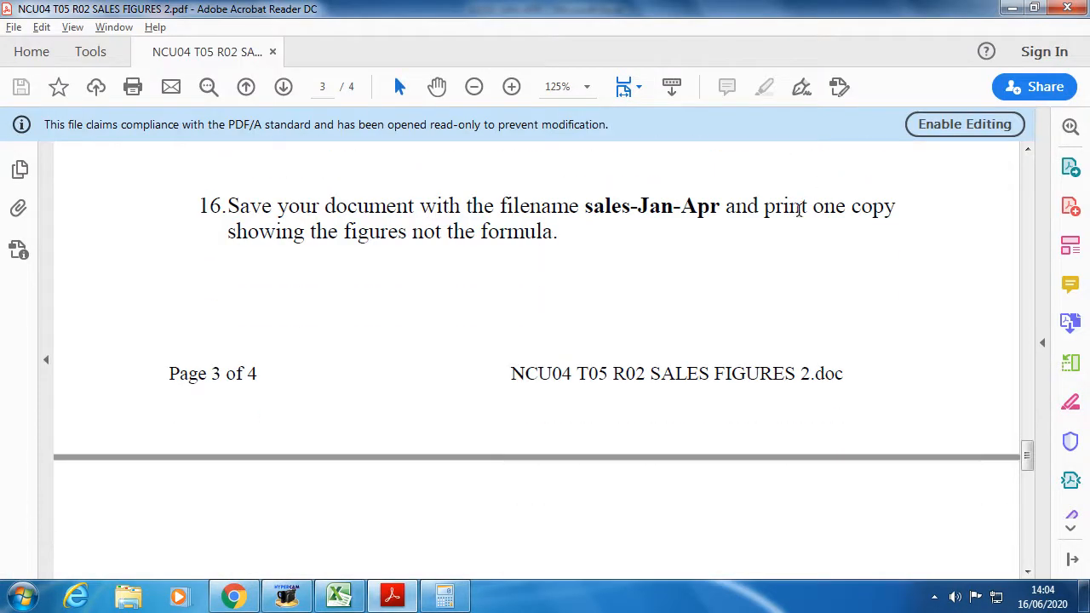
scroll(670, 274, "up", 20)
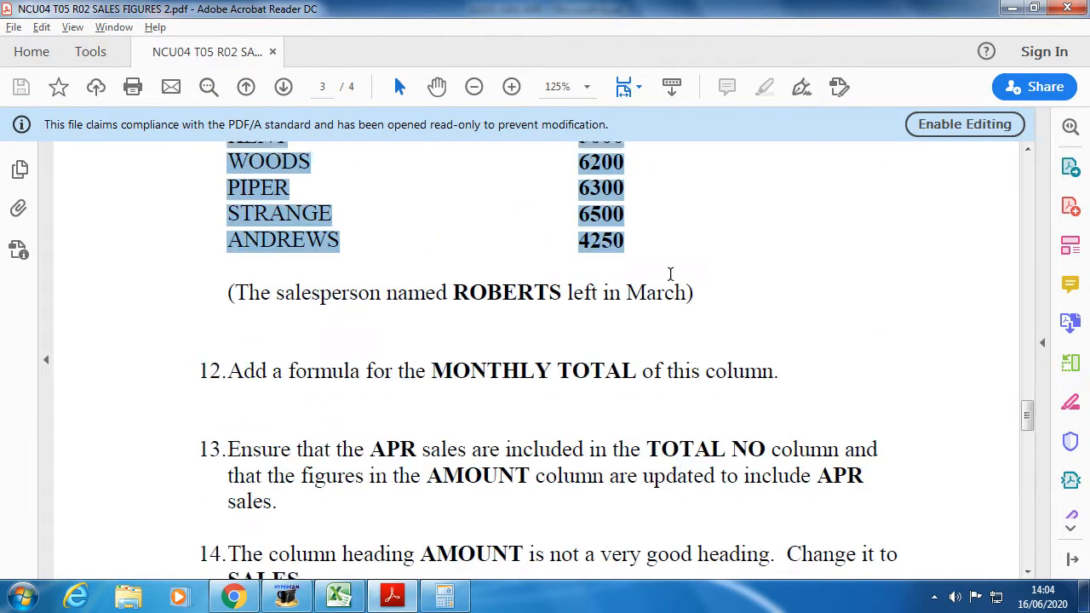
scroll(671, 275, "up", 6)
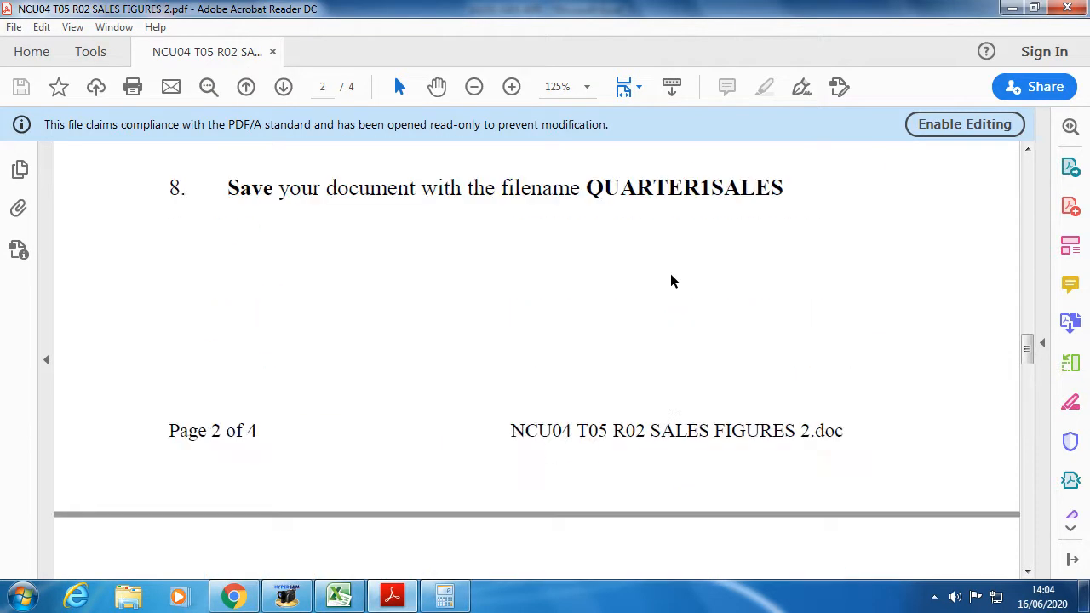
scroll(670, 273, "down", 9)
scroll(670, 273, "down", 15)
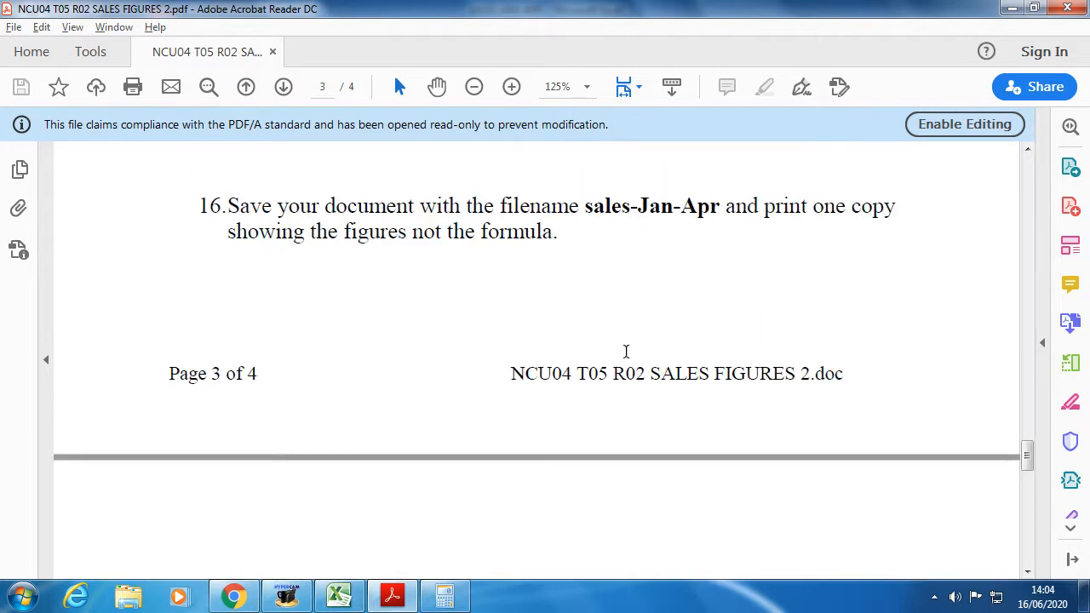
left_click(393, 595)
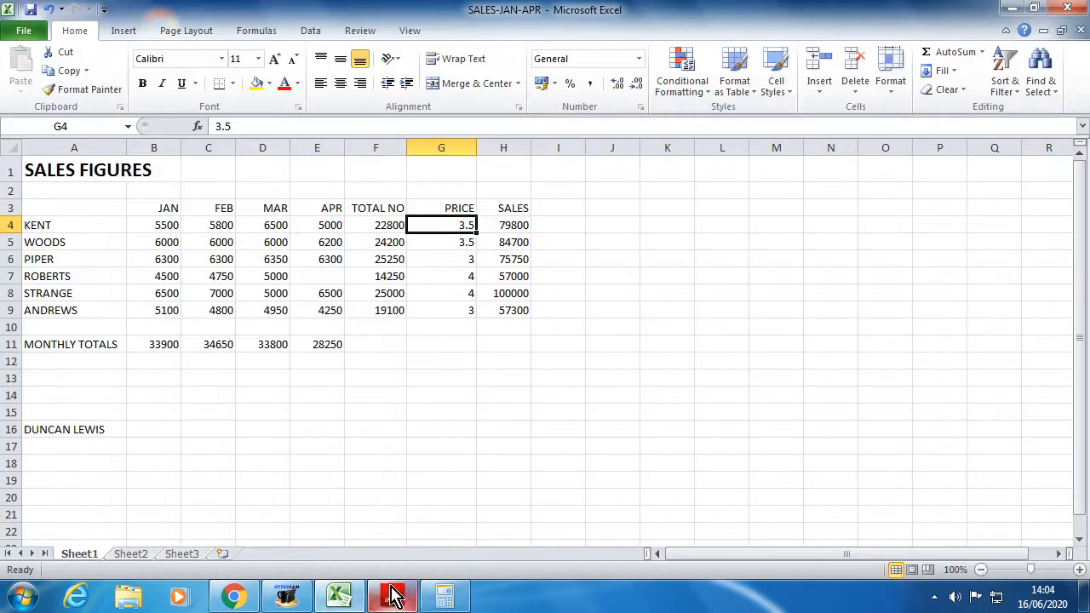
Print one copy of the active sheet with CutePDF Writer as the printer.
left_click(24, 31)
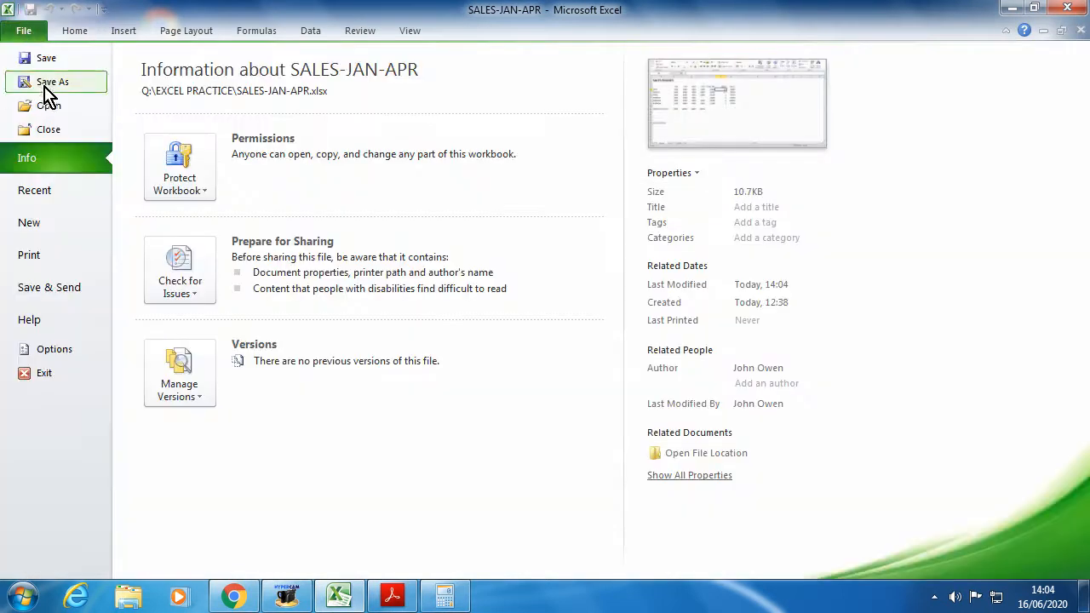
left_click(63, 255)
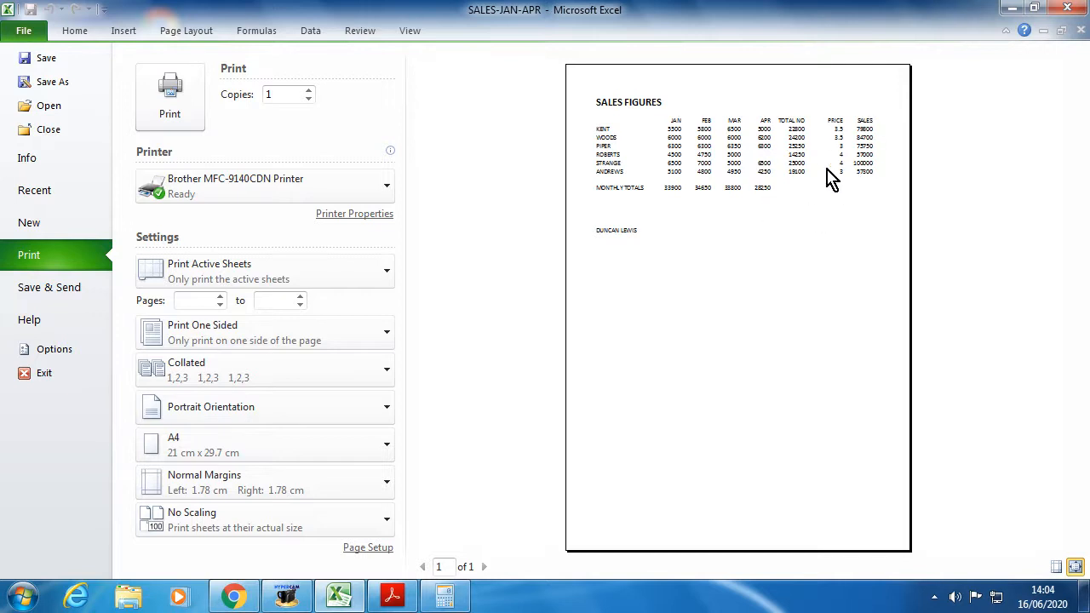
left_click(375, 199)
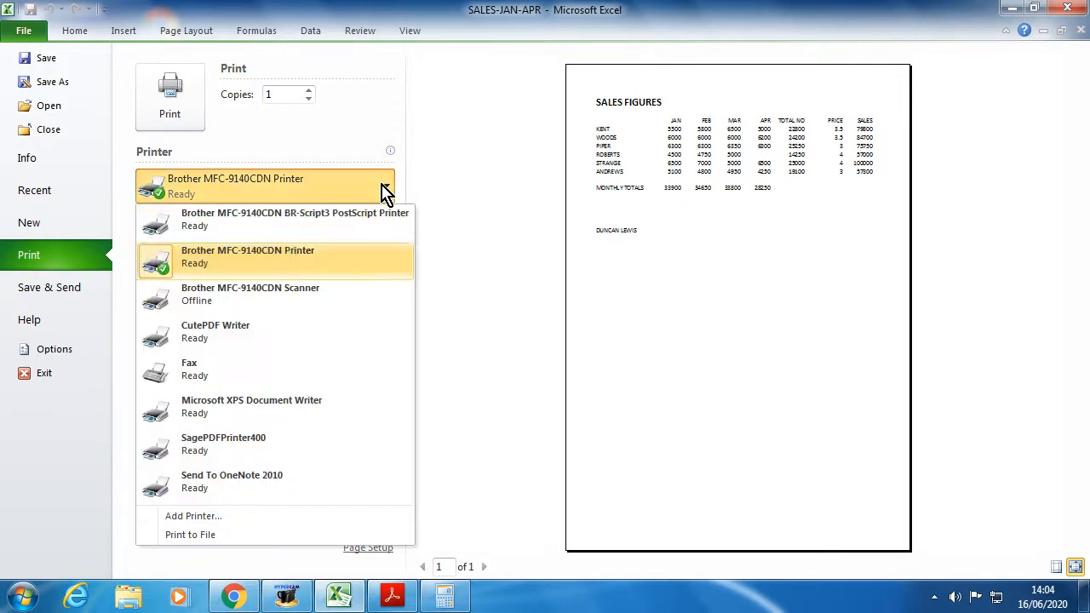
left_click(237, 336)
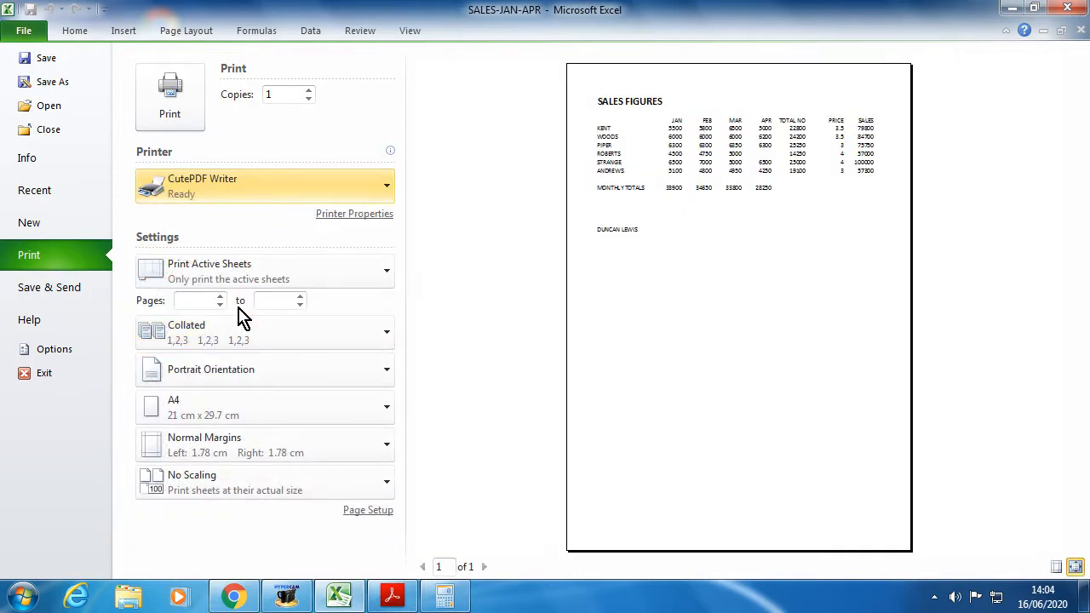
left_click(188, 111)
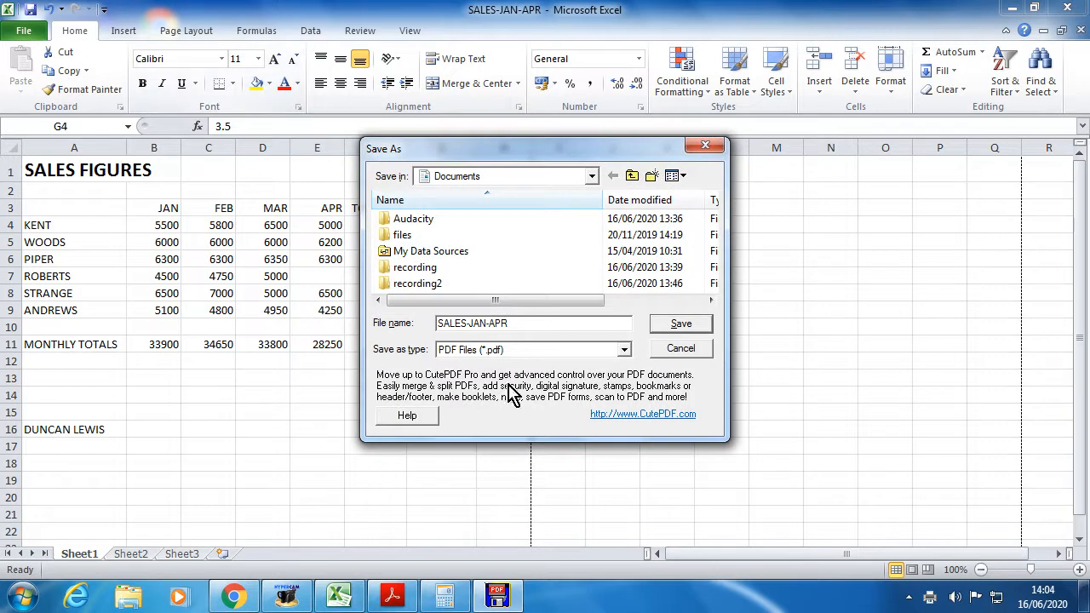
Save the PDF printout as SALES-JAN-APR in the EXCEL PRACTICE folder on the Q: drive.
left_click(593, 177)
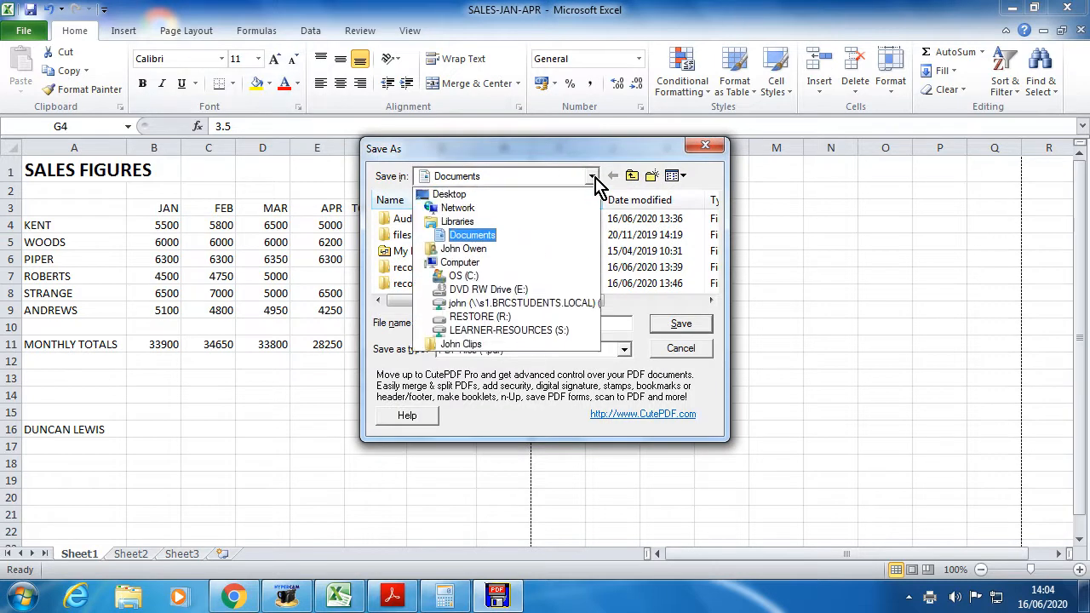
left_click(470, 251)
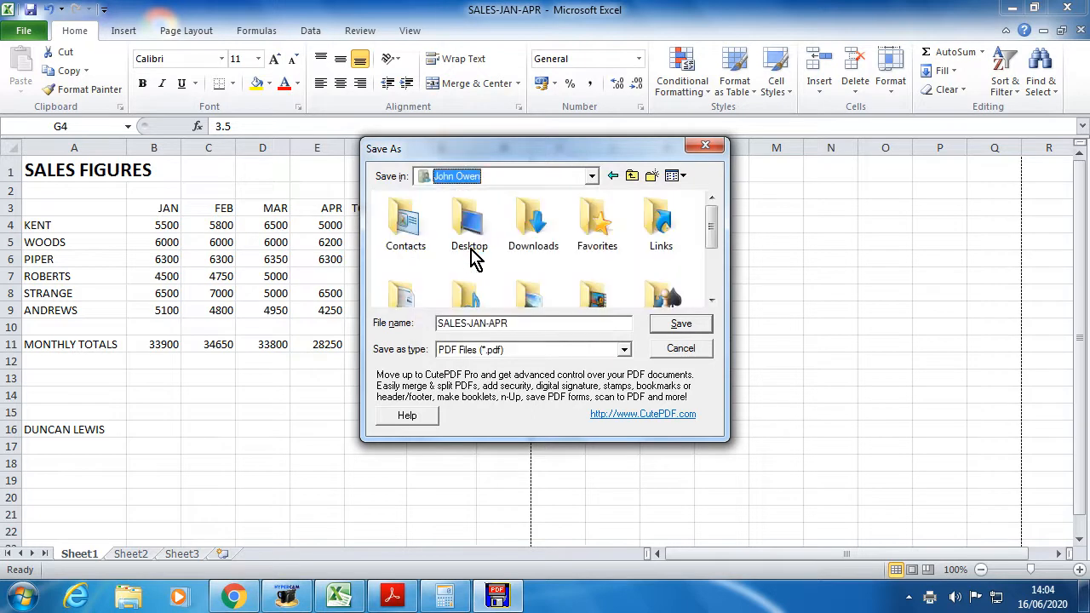
left_click(591, 176)
left_click(491, 303)
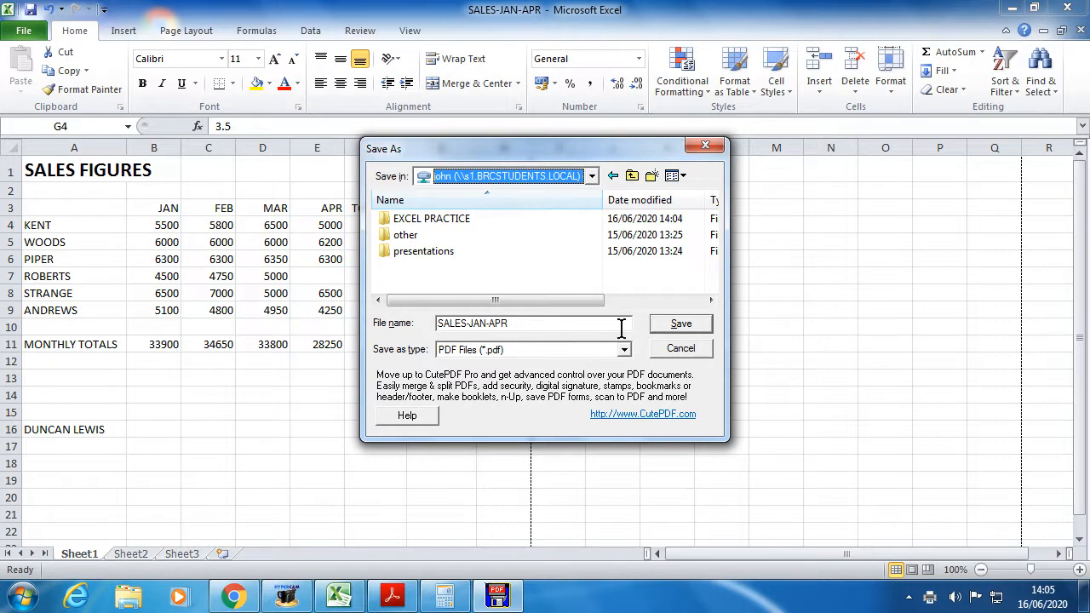
double_click(433, 223)
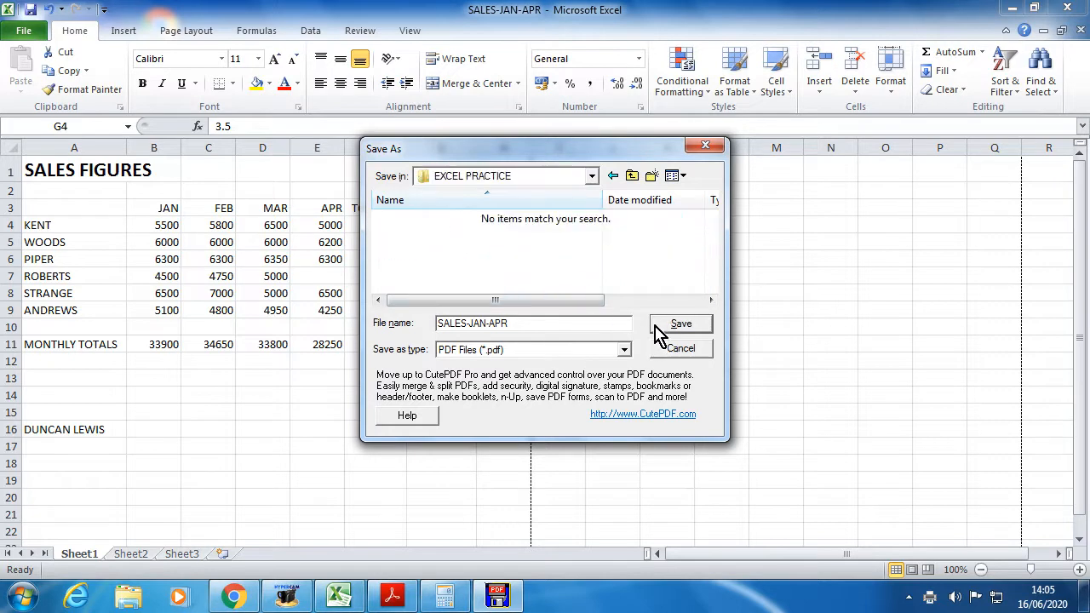
left_click_drag(510, 323, 416, 331)
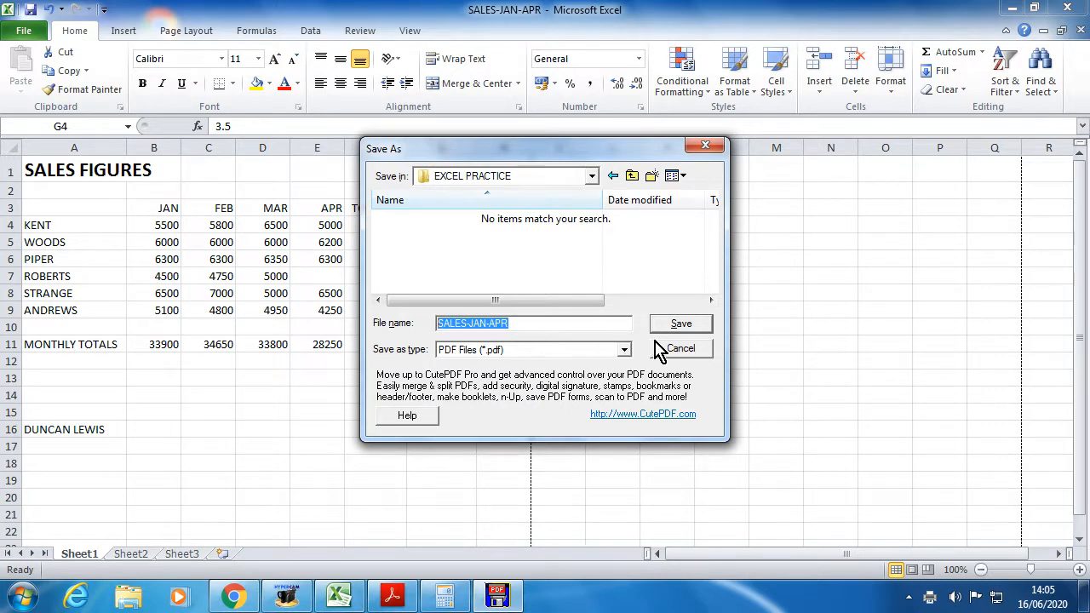
left_click(678, 327)
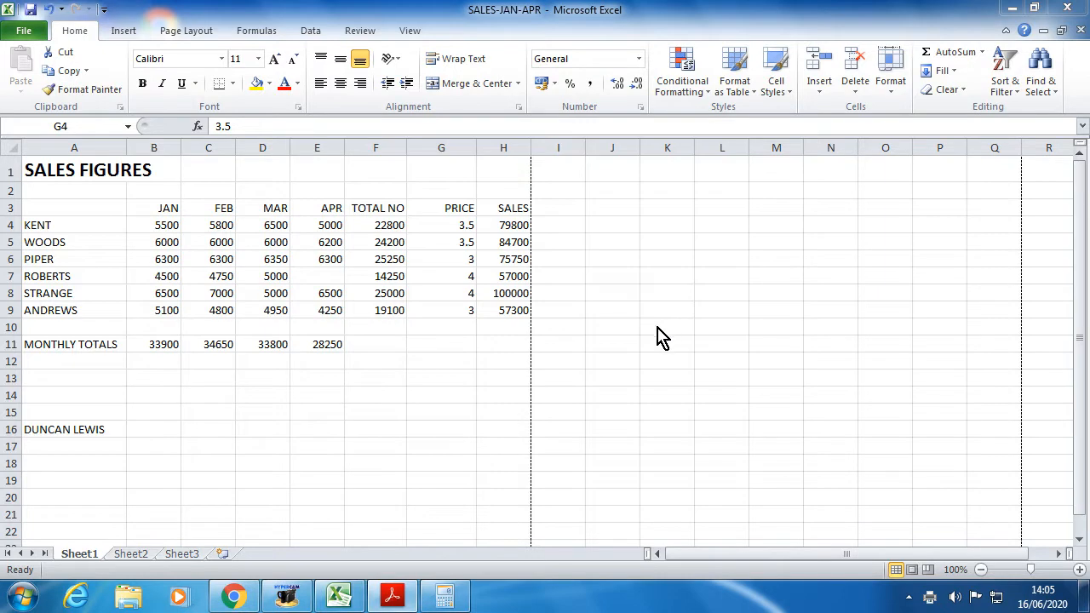
Open the SALES-JAN-APR PDF from the EXCEL PRACTICE folder on the Q: drive and check the printed sales figures.
left_click(131, 595)
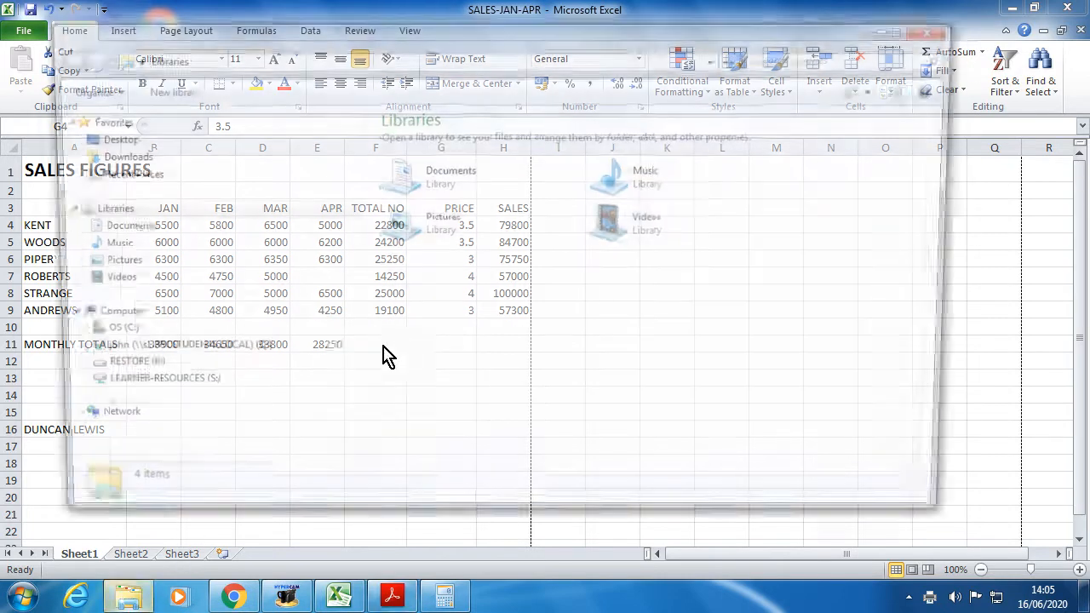
left_click(115, 352)
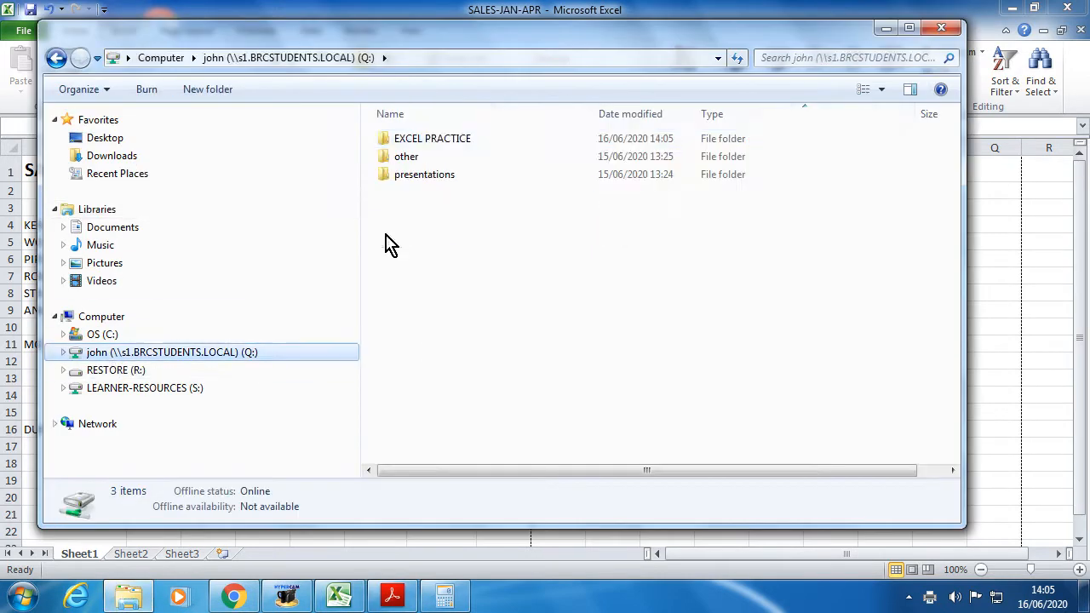
double_click(438, 140)
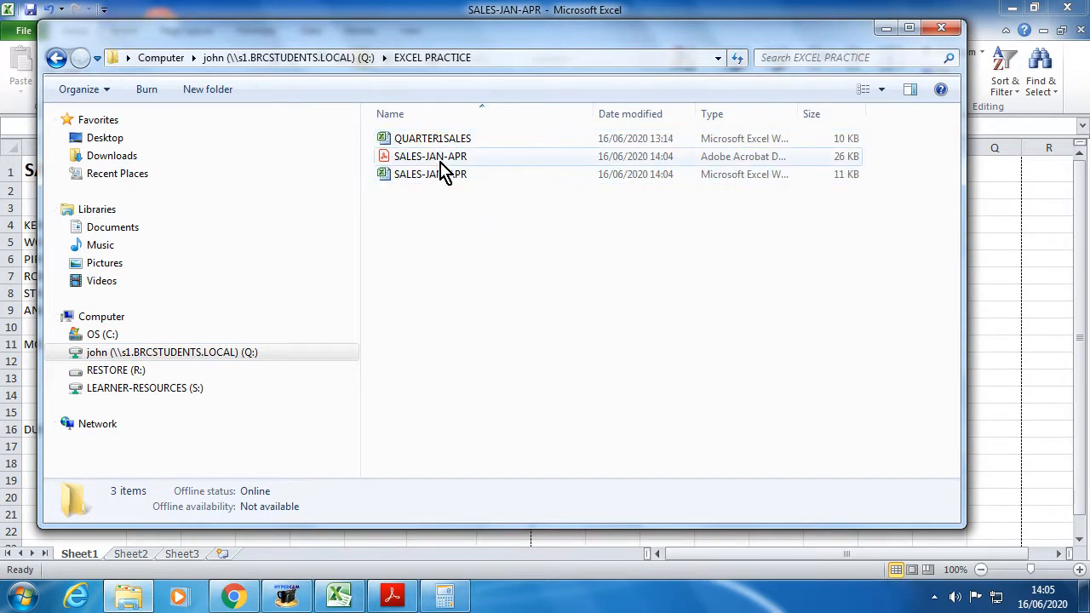
left_click(60, 58)
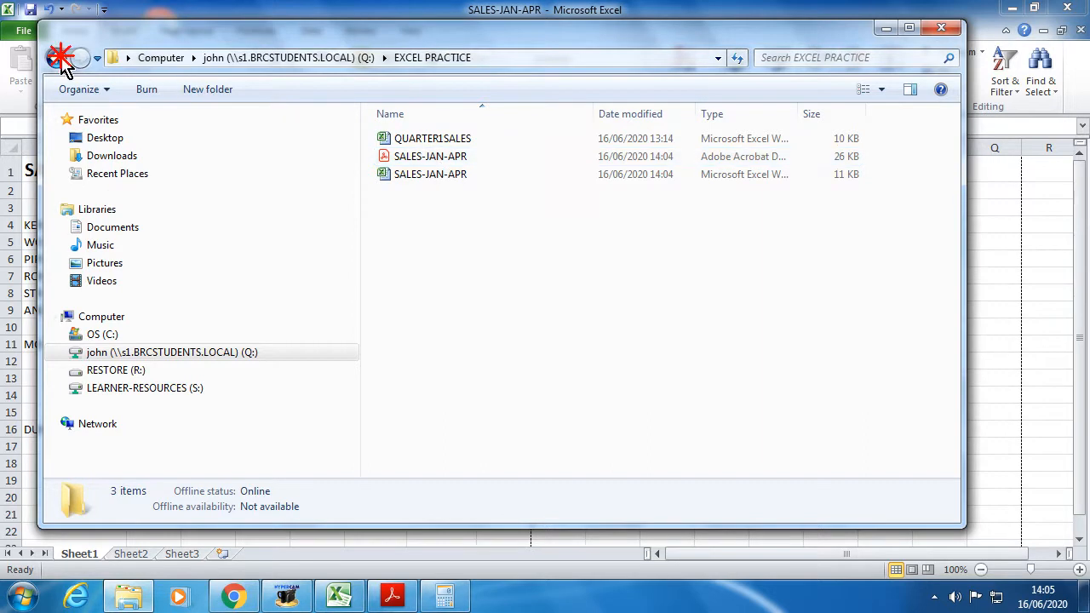
double_click(451, 159)
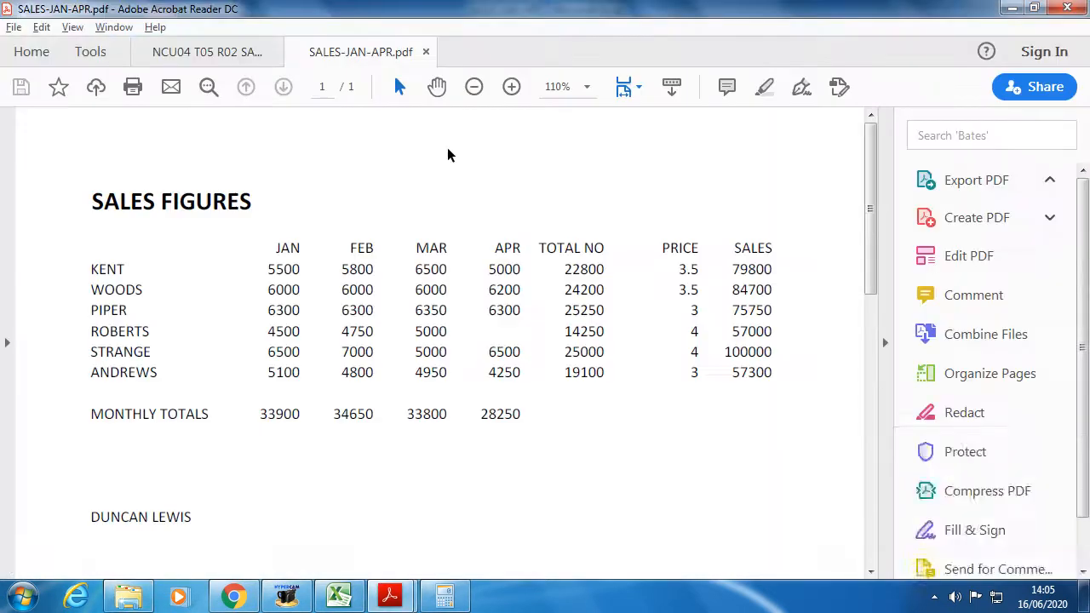
scroll(452, 170, "down", 5)
scroll(457, 196, "up", 3)
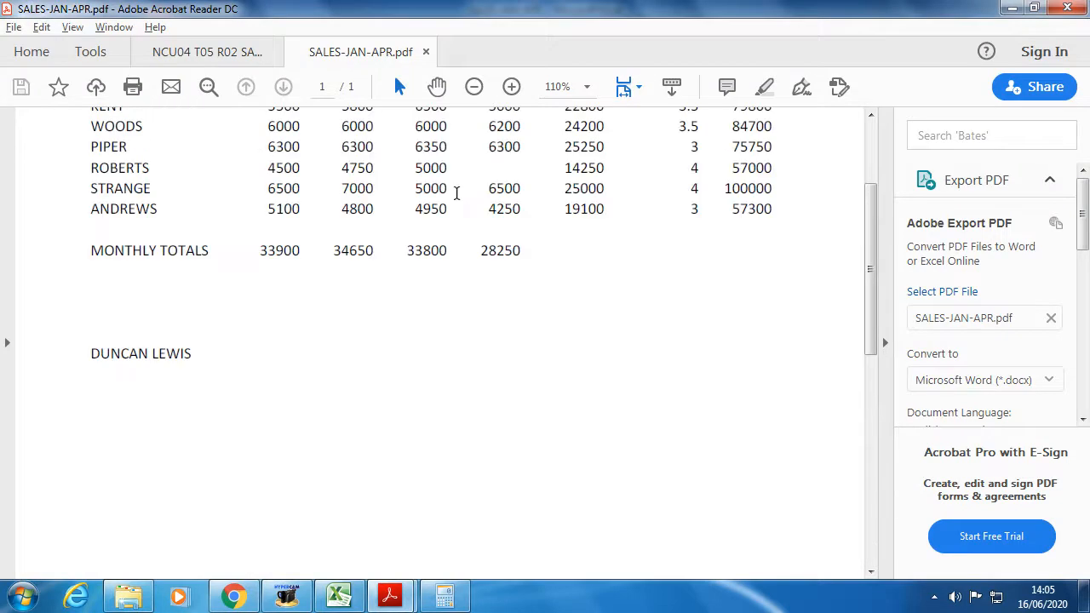
scroll(456, 194, "up", 3)
Close only the SALES-JAN-APR PDF, keeping the worksheet PDF open, and return to the Excel workbook.
left_click(1067, 8)
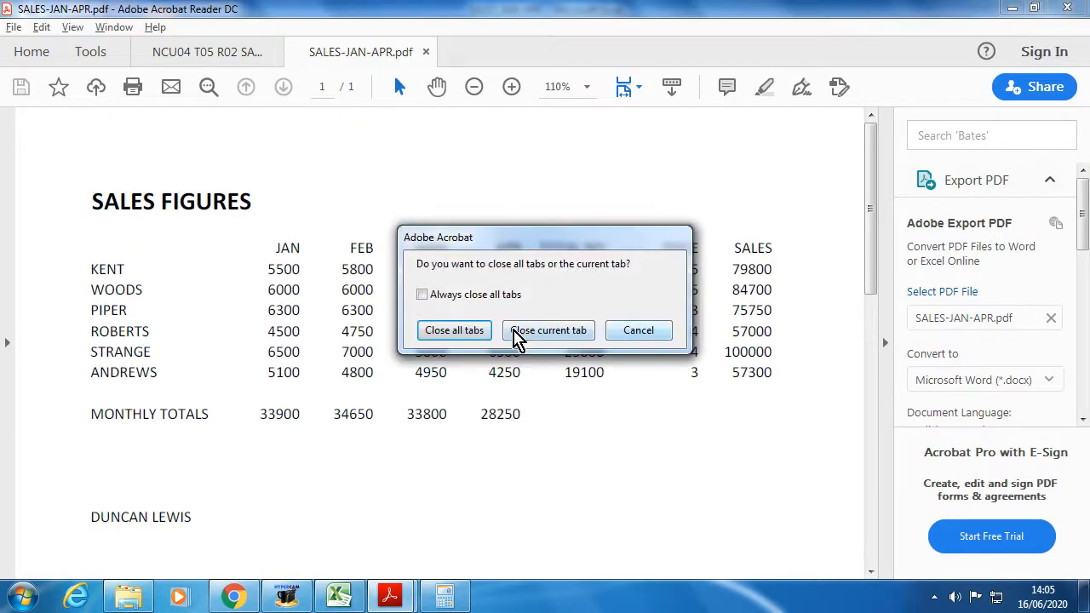
left_click(652, 339)
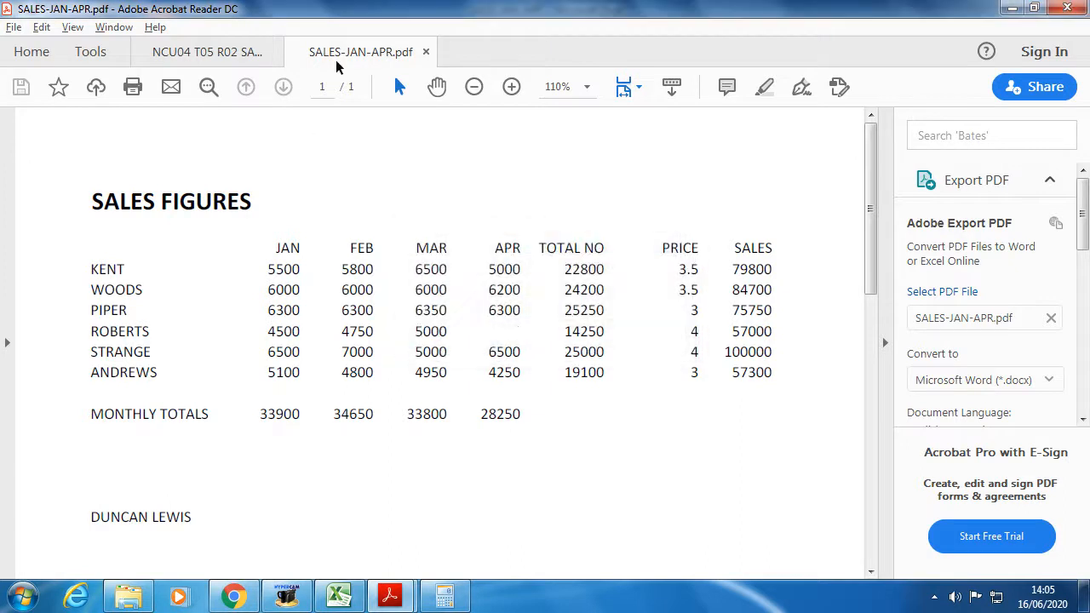
left_click(426, 52)
left_click(1012, 8)
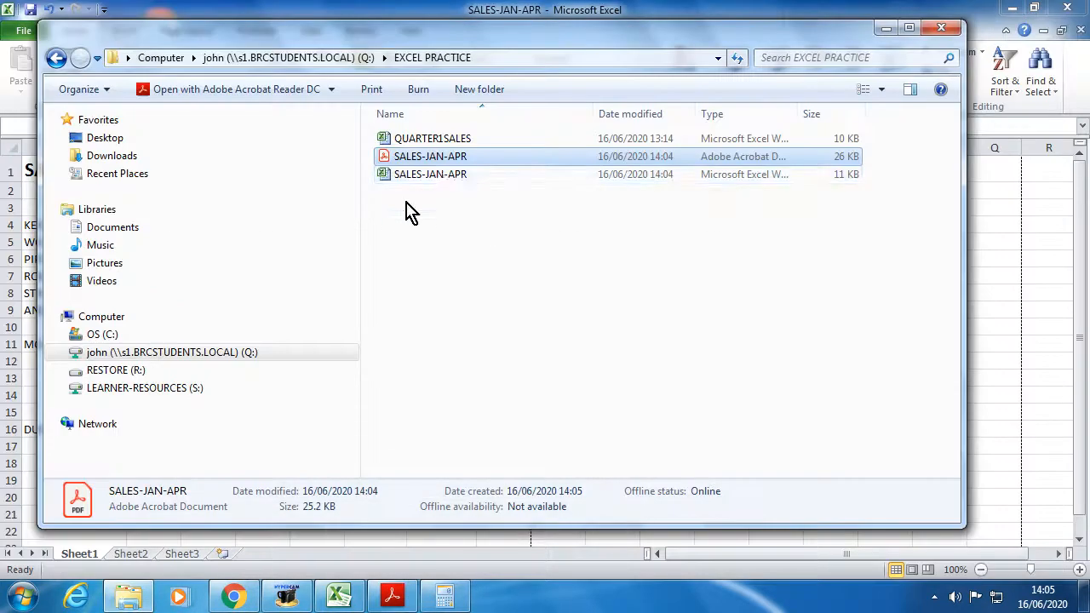
left_click(338, 596)
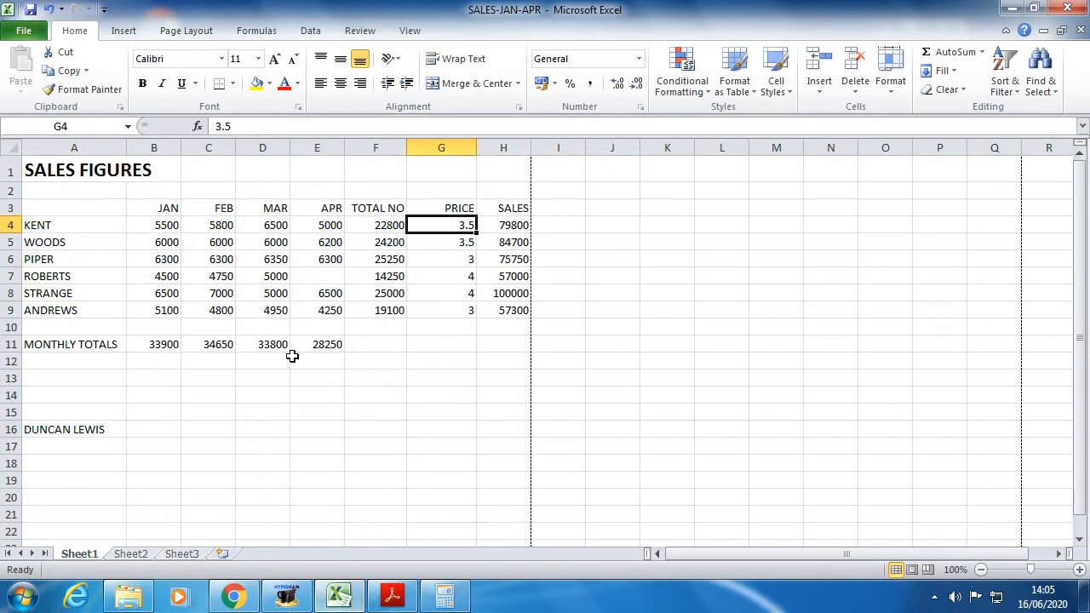
Switch to the PDF worksheet and read instruction 17 under CORRECTING ERRORS.
left_click(391, 597)
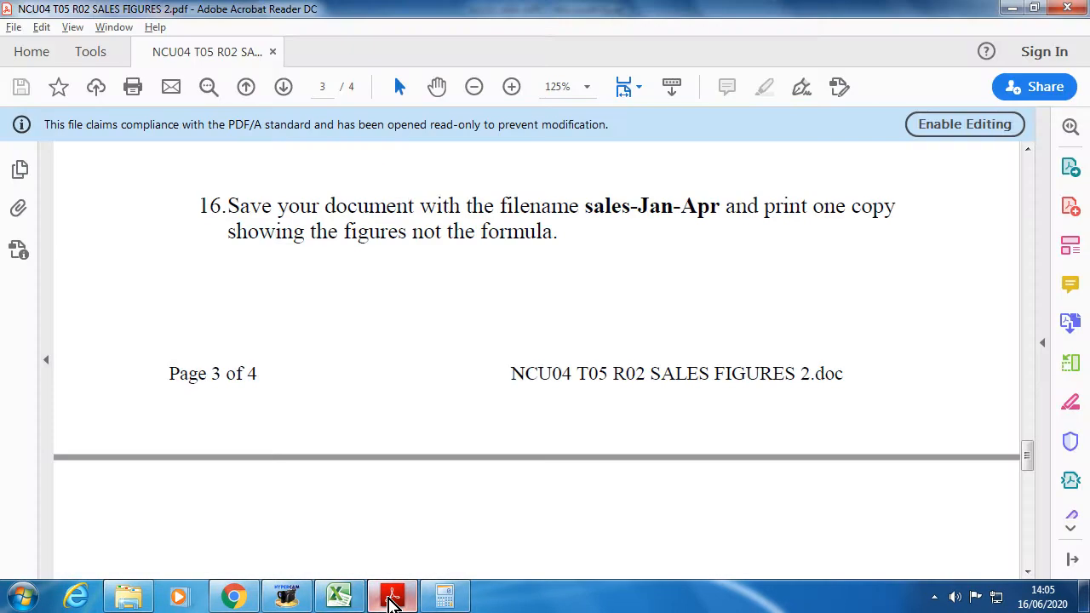
left_click(414, 334)
scroll(417, 330, "down", 10)
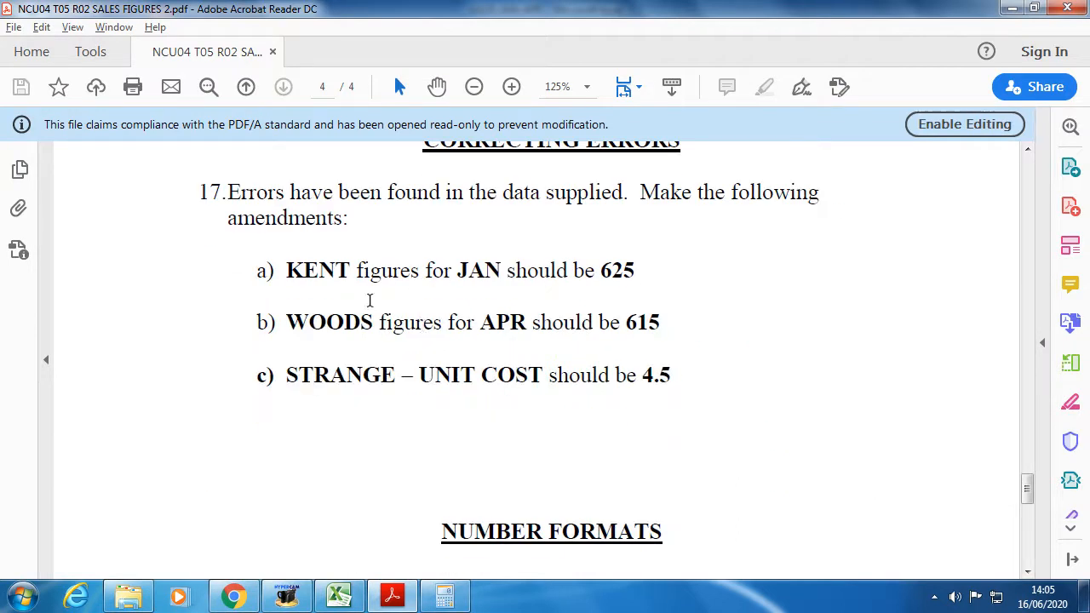
scroll(253, 175, "up", 10)
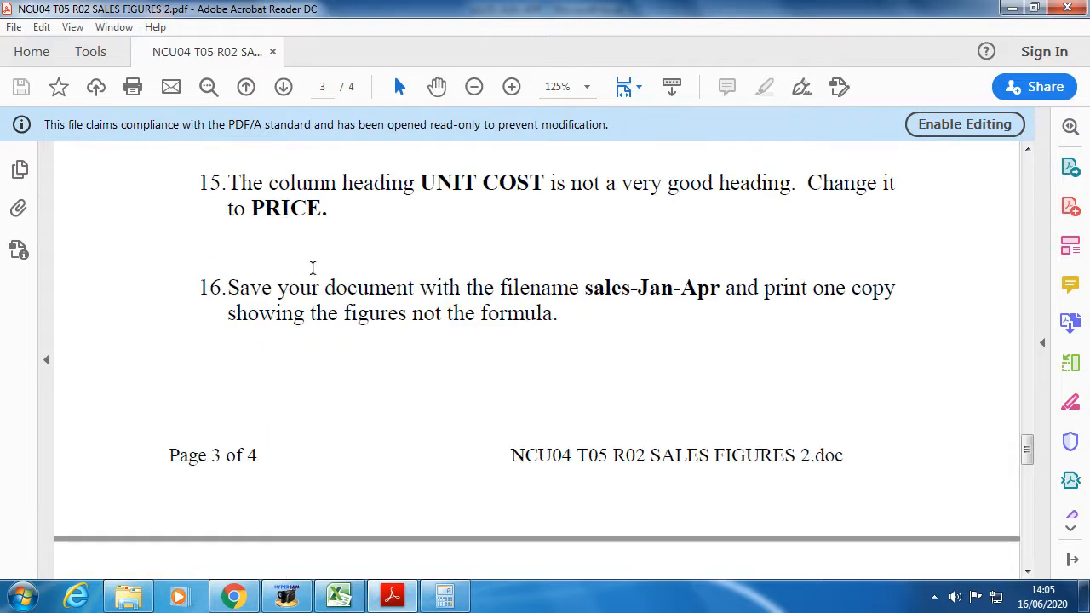
scroll(312, 268, "down", 10)
left_click_drag(226, 233, 351, 273)
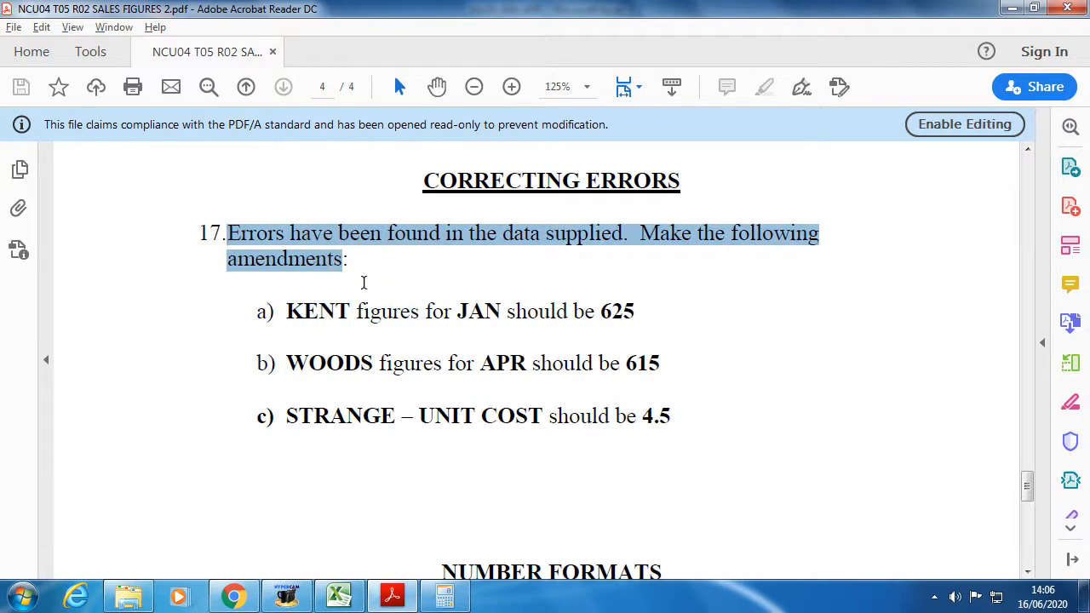
Examine the monthly sales figures in B4:E9 and Kent's TOTAL NO formula in F4 of the workbook.
left_click(339, 596)
left_click_drag(162, 224, 326, 308)
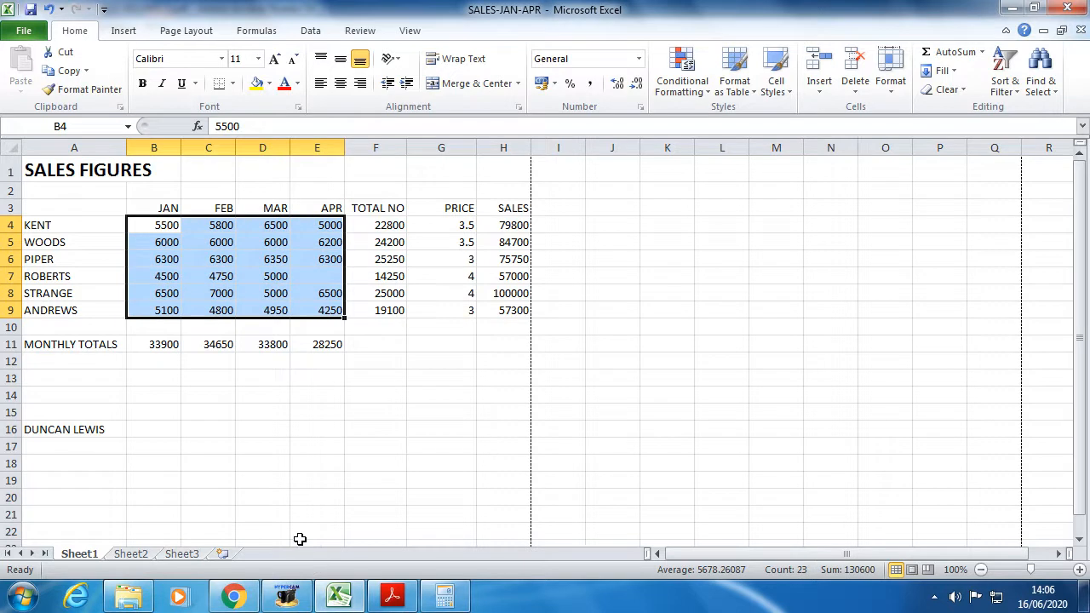
left_click(385, 228)
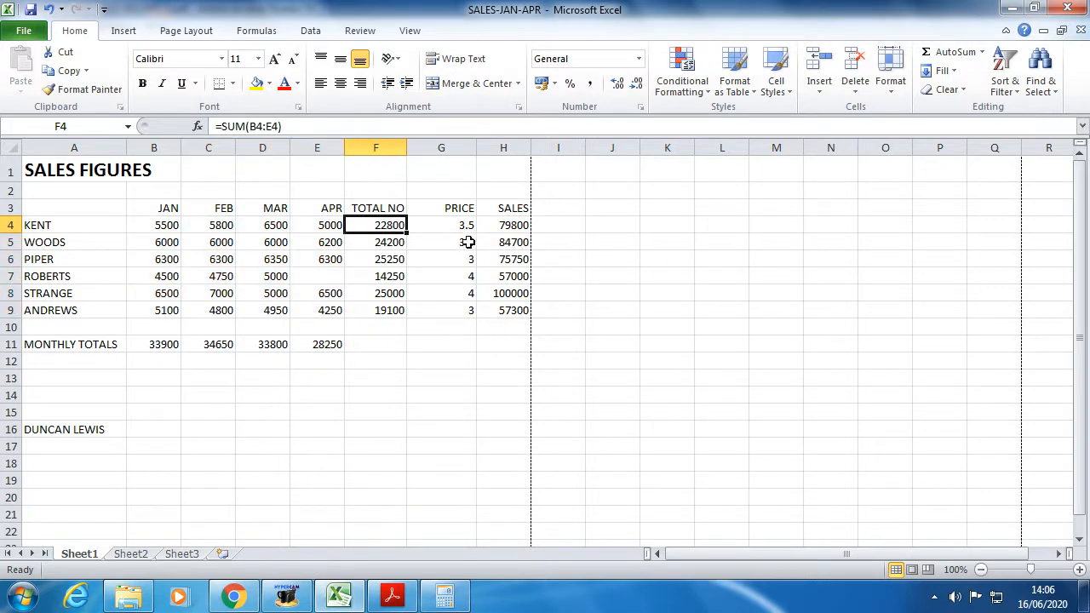
Check instruction 17a in the PDF worksheet and set KENT's JAN figure in B4 of the Excel workbook to 625.
left_click(391, 598)
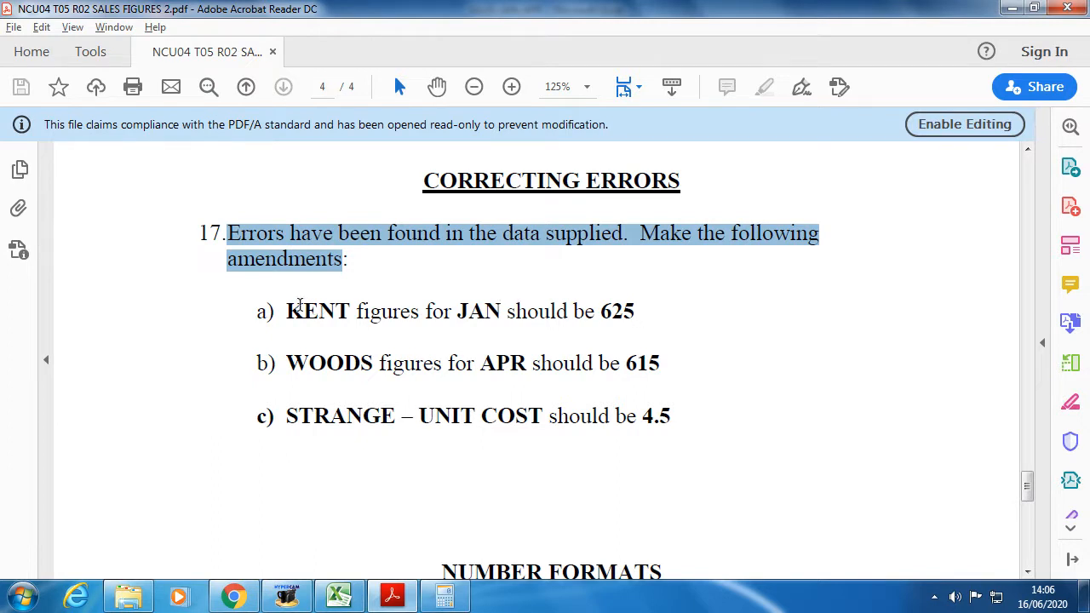
left_click(640, 310)
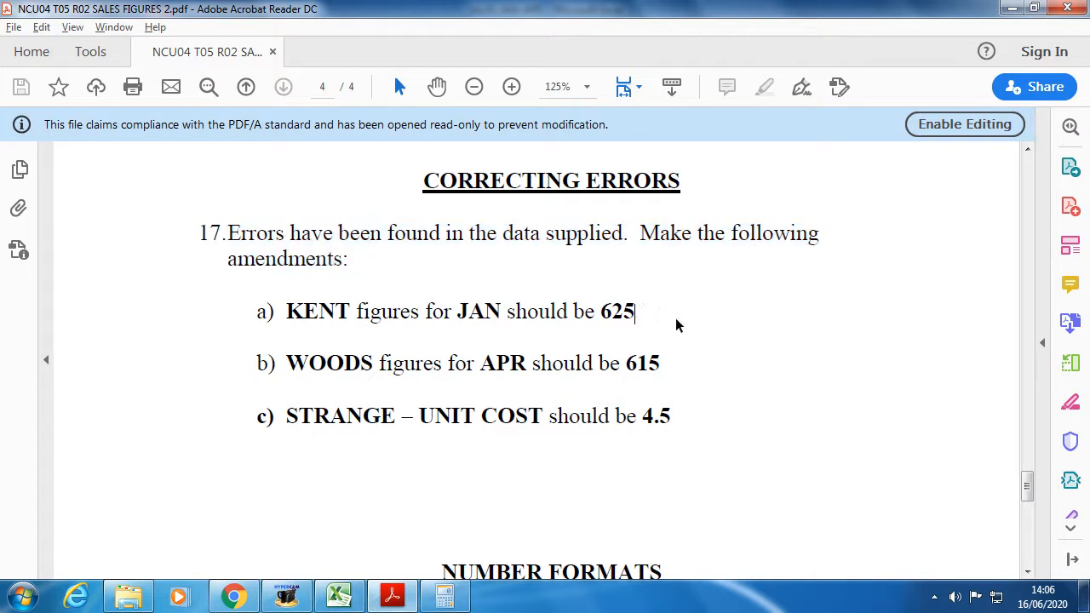
key("alt+Tab")
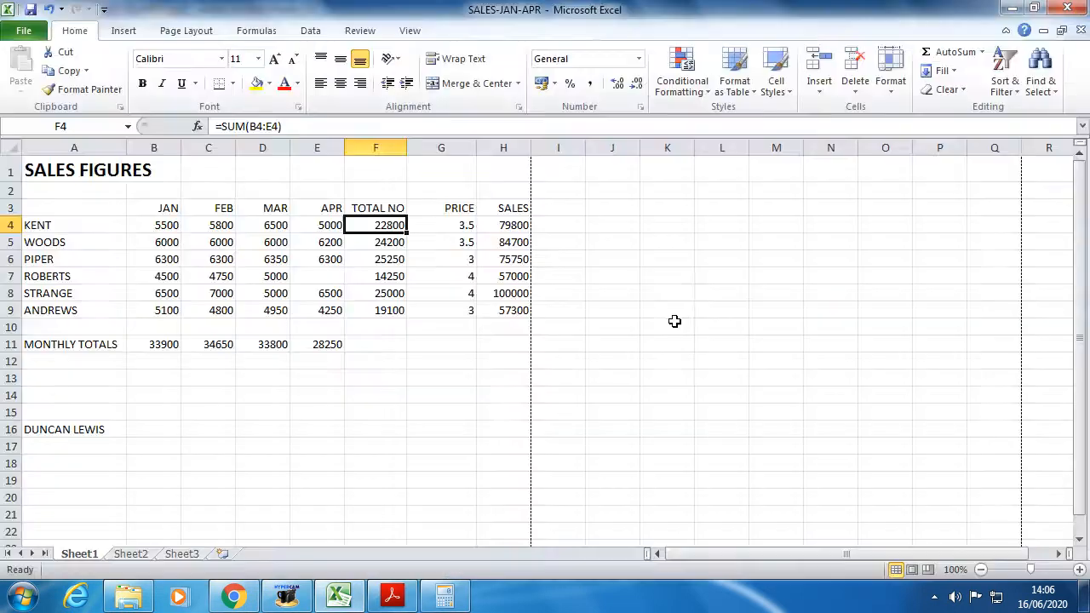
left_click(174, 225)
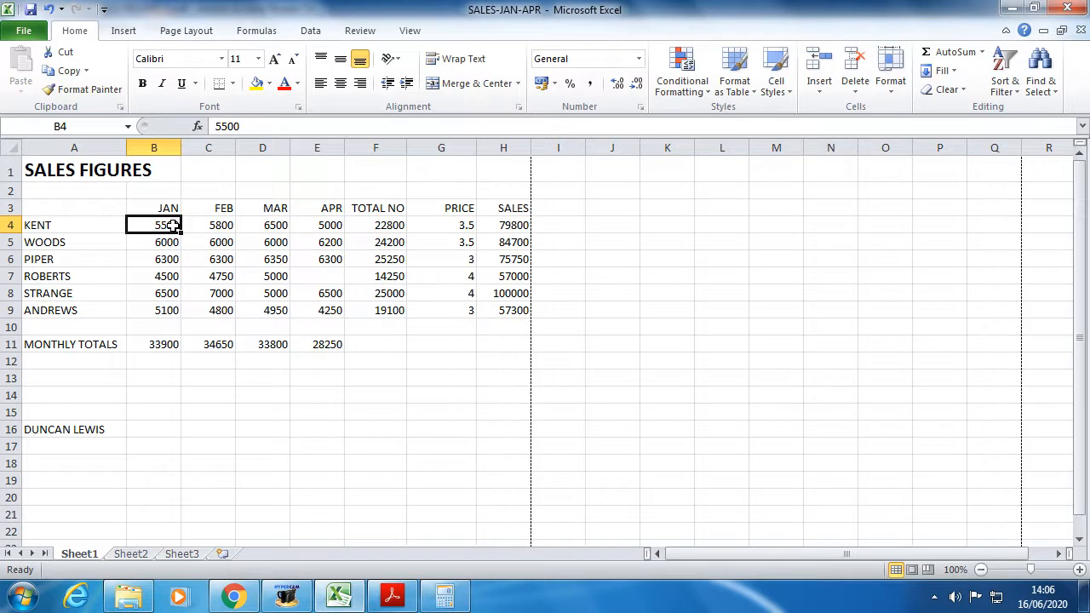
type("625")
left_click(332, 417)
Consult instruction 17b in the PDF worksheet and enter 615 as WOODS' JAN figure in B5 of the workbook.
key("alt+Tab")
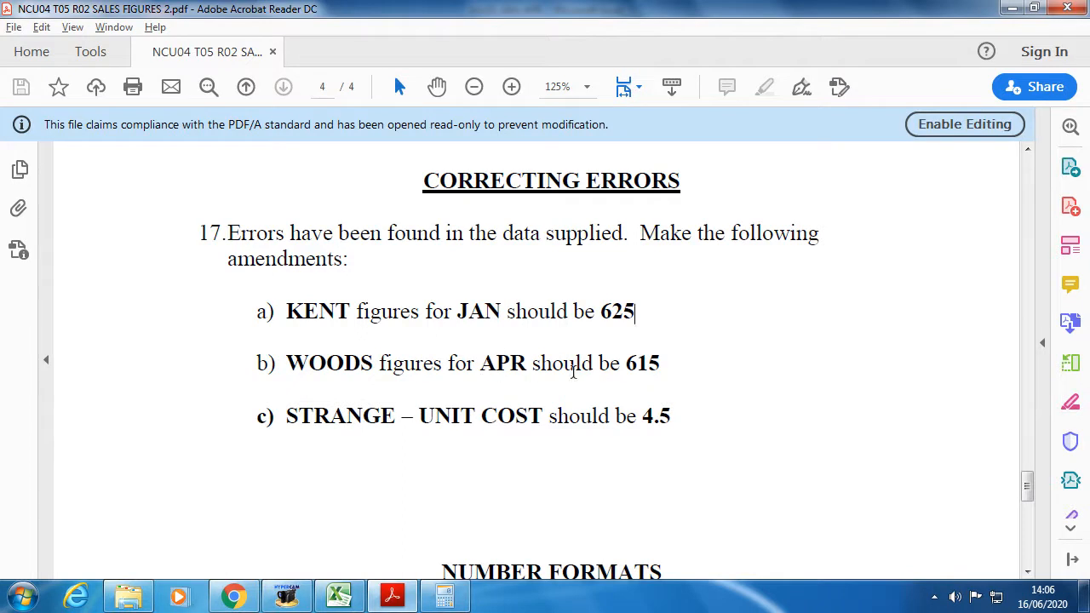
key("alt+Tab")
left_click(167, 244)
type("61")
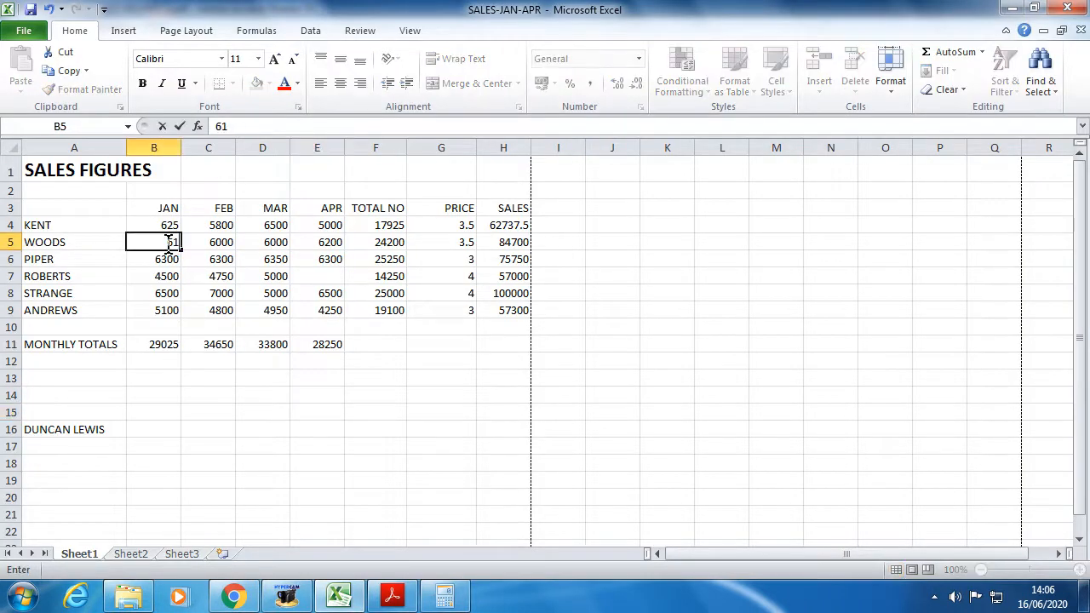
type("5")
left_click(306, 413)
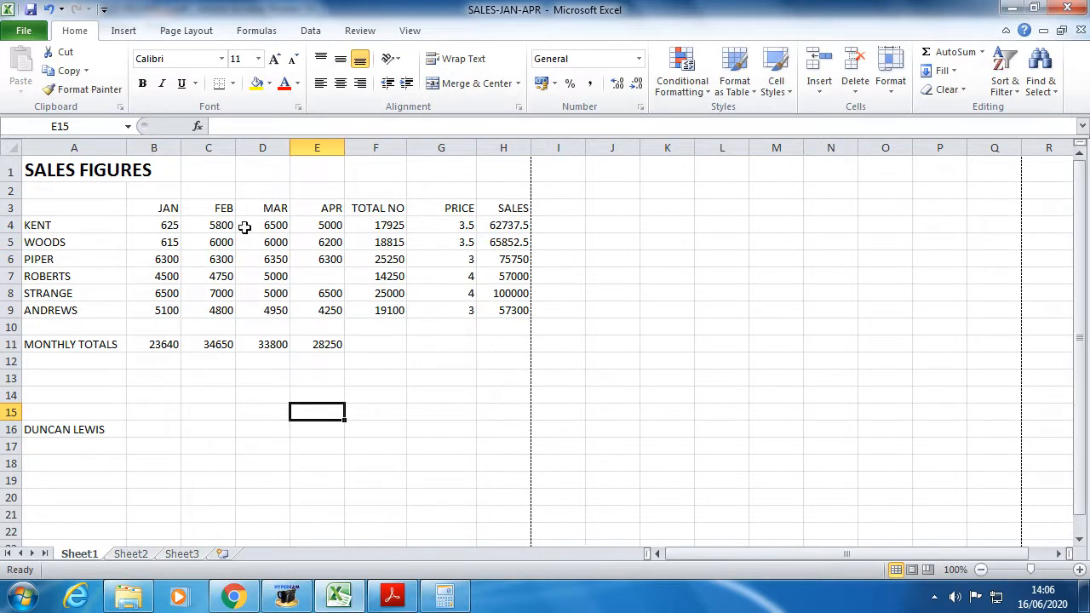
Compare the KENT and WOODS corrections with instruction 17 in the PDF, and set STRANGE's PRICE in G8 to 4.5.
key("alt+Tab")
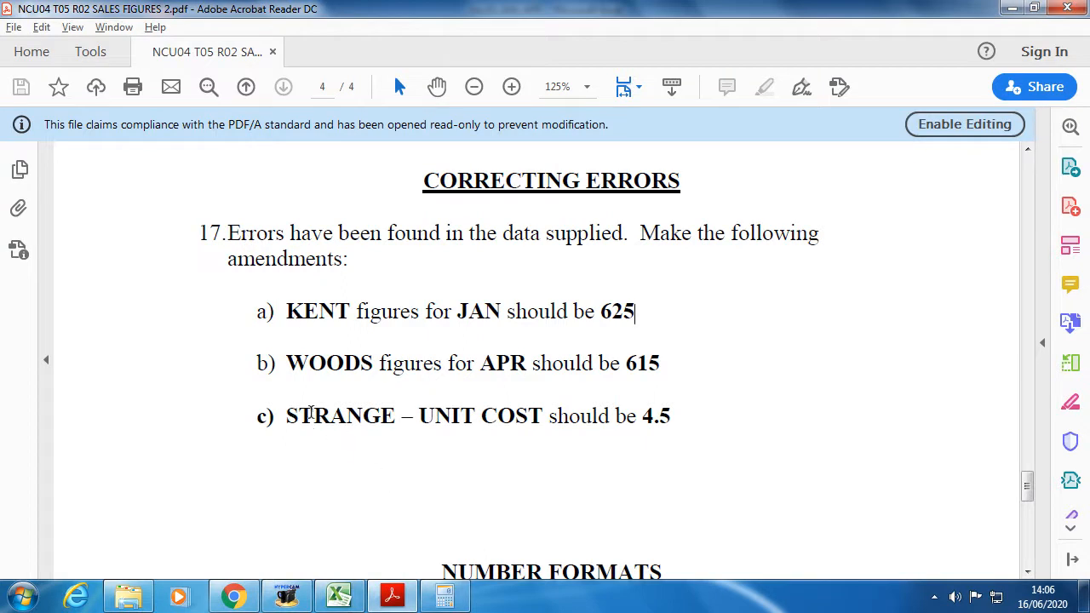
key("alt+Tab")
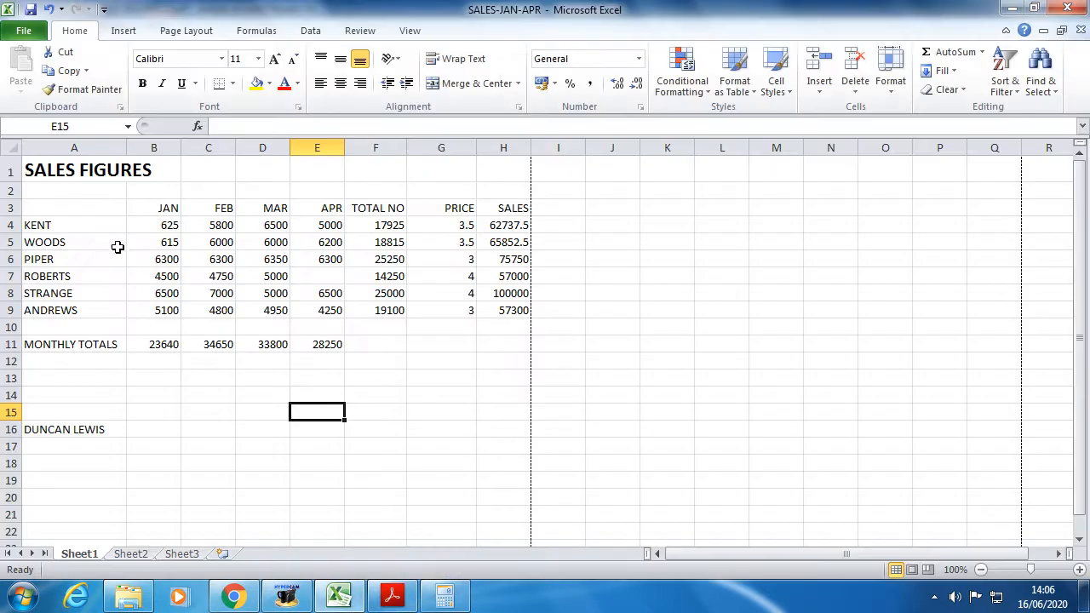
left_click_drag(158, 224, 159, 242)
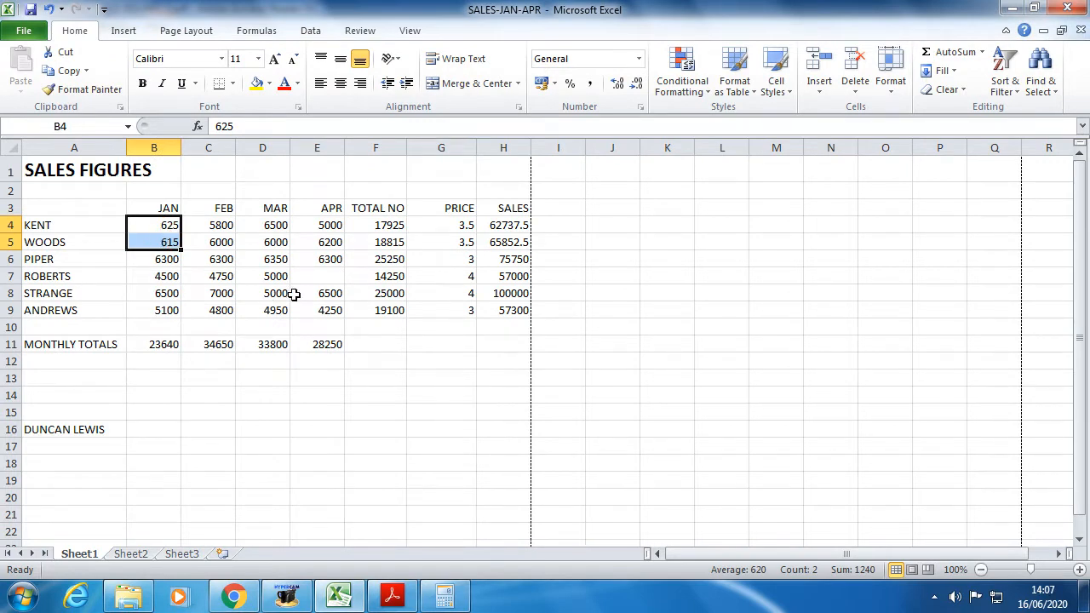
key("alt+Tab")
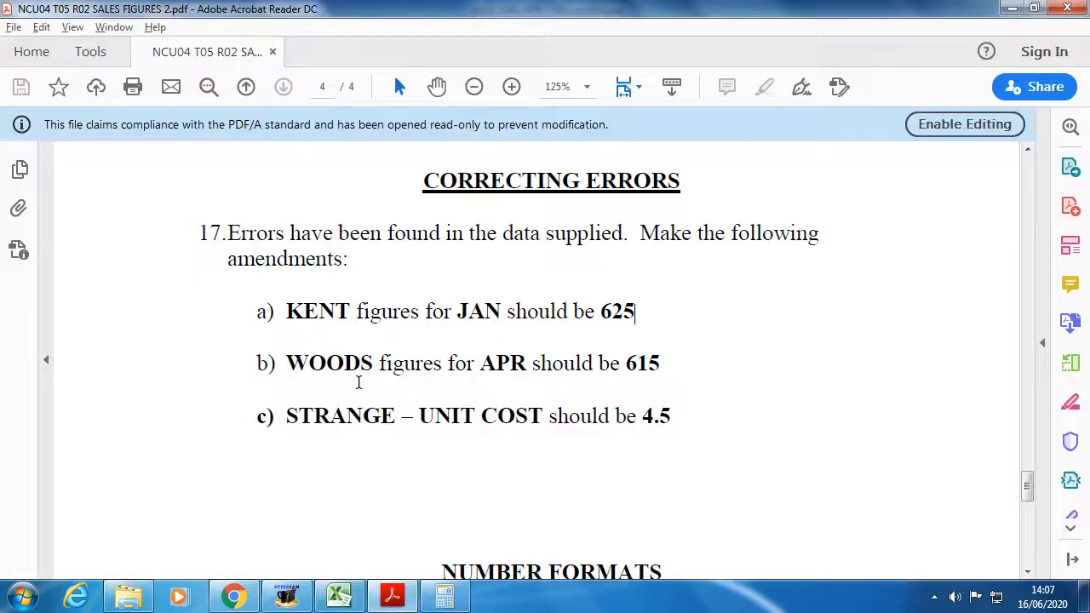
key("alt+Tab")
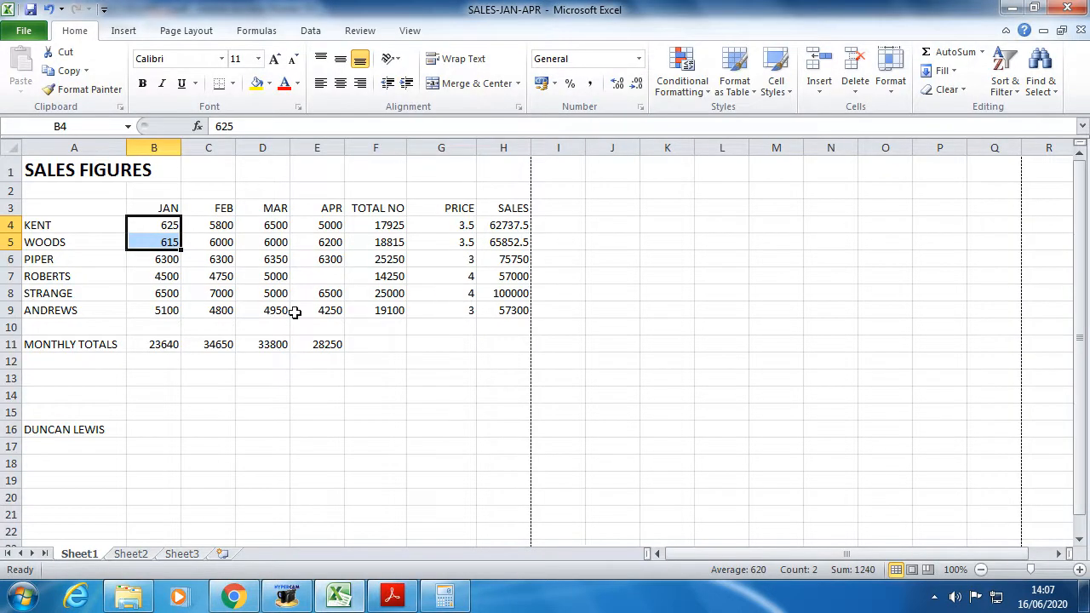
left_click(66, 293)
left_click(10, 293)
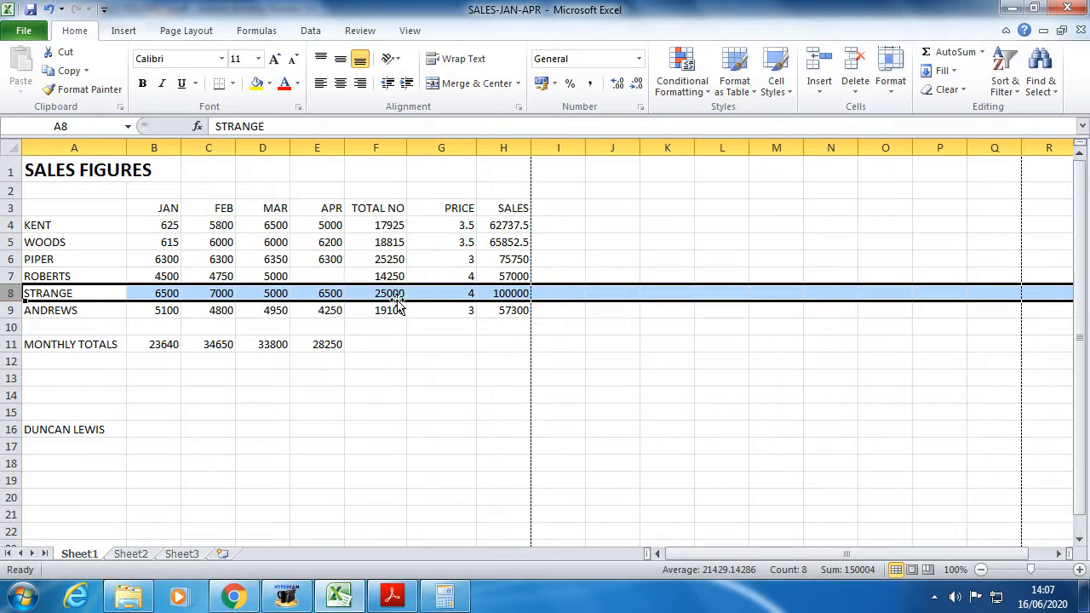
left_click(450, 291)
type("4.")
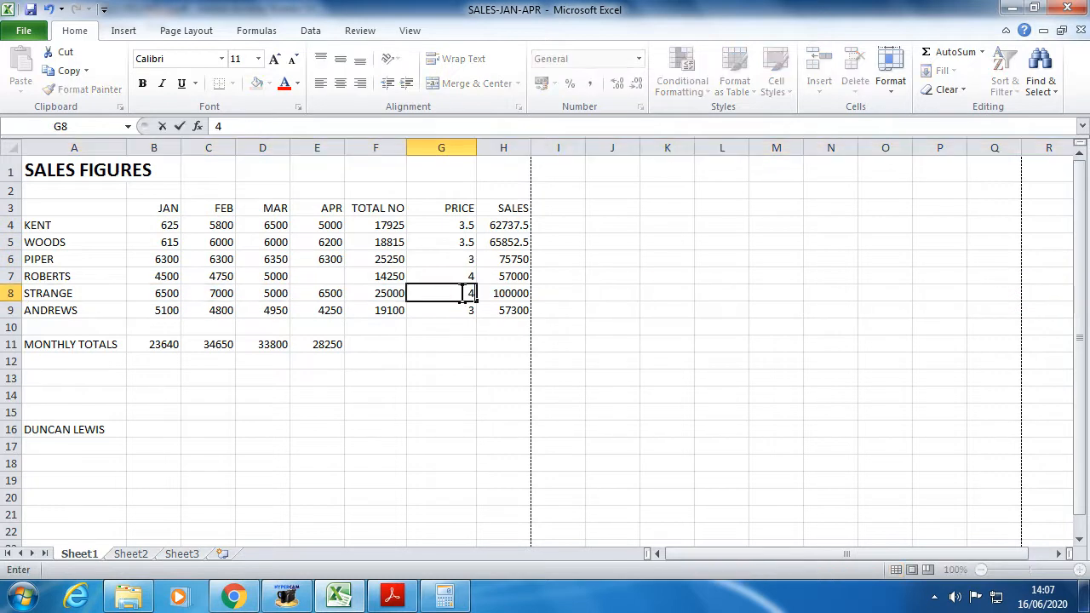
type("5")
key("Return")
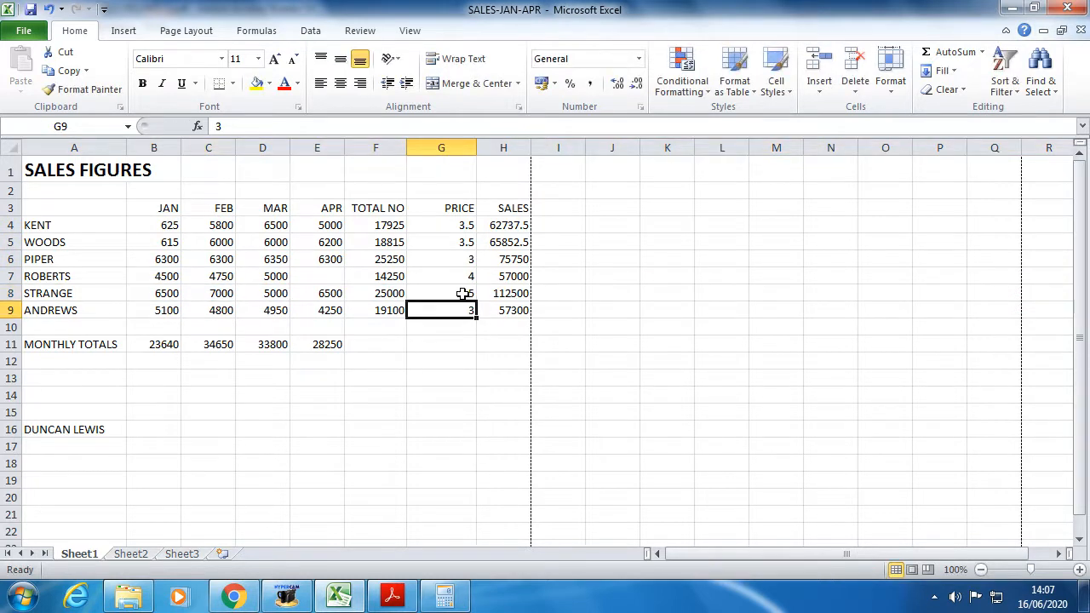
left_click(596, 356)
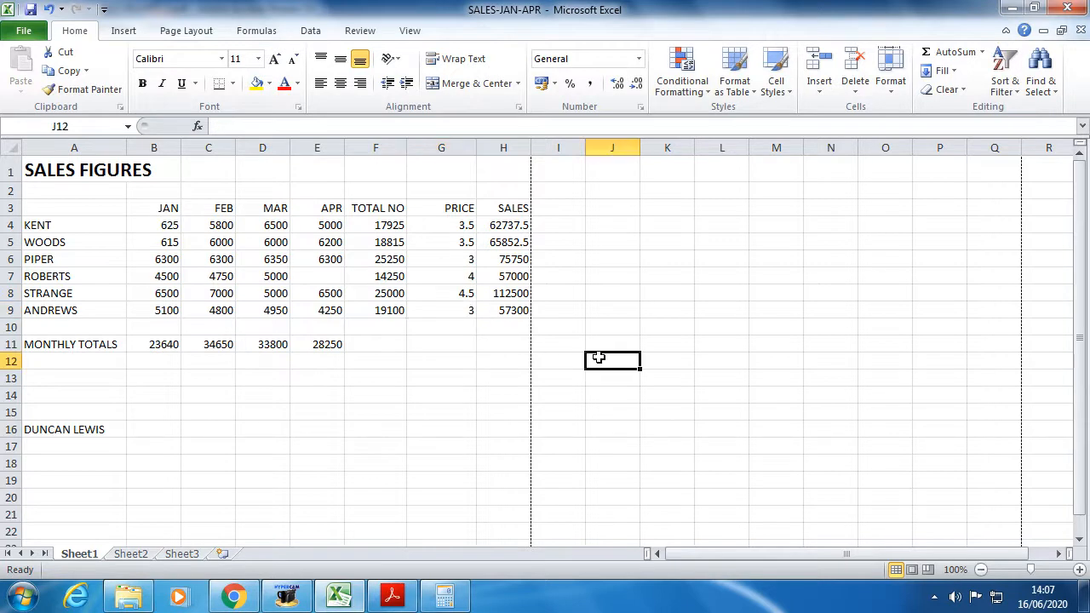
Read the NUMBER FORMATS instructions 18 to 22 in the PDF and examine the TOTAL NO, PRICE, SALES and MONTHLY TOTALS figures in the workbook.
key("alt+Tab")
scroll(594, 356, "down", 1)
scroll(594, 355, "down", 3)
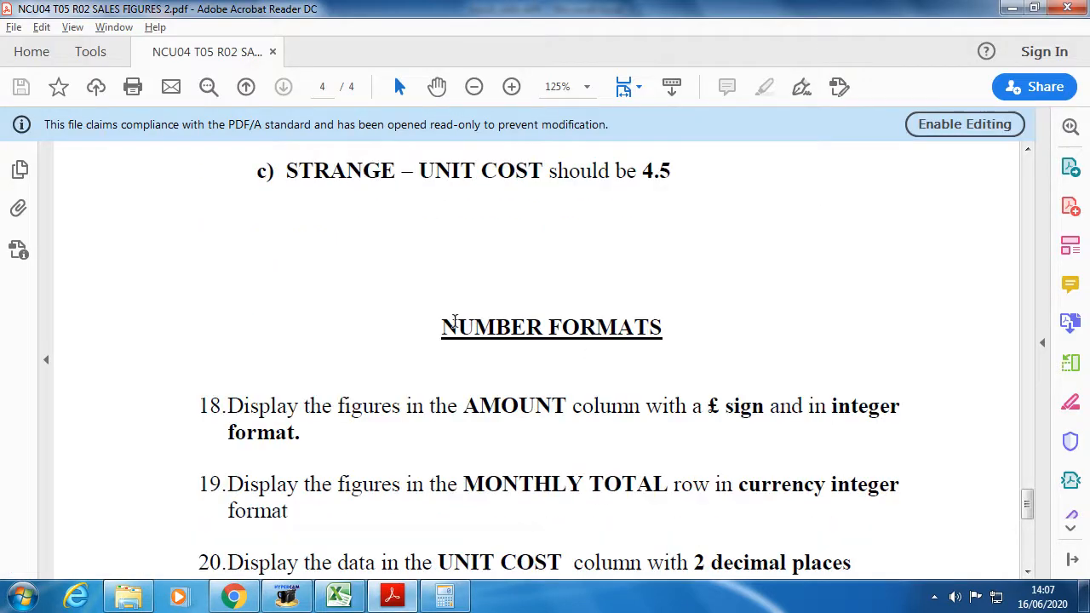
left_click_drag(451, 322, 676, 318)
scroll(572, 303, "down", 3)
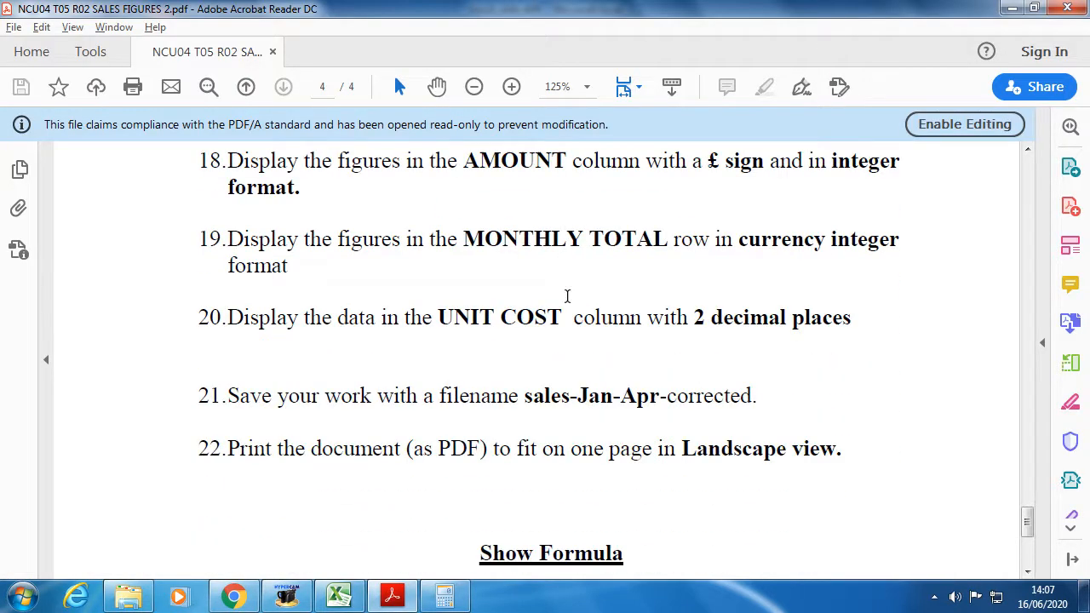
scroll(567, 296, "up", 1)
key("alt+Tab")
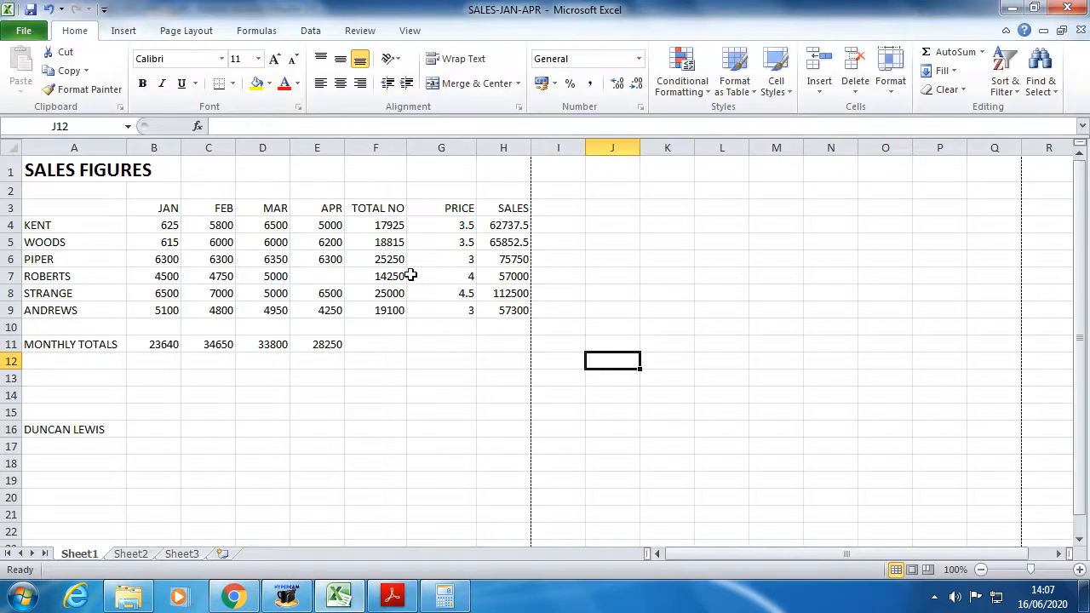
left_click_drag(457, 226, 474, 299)
left_click_drag(371, 221, 433, 323)
mouse_move(315, 349)
left_mouse_down()
mouse_move(162, 345)
mouse_move(323, 352)
left_mouse_up()
left_click(437, 375)
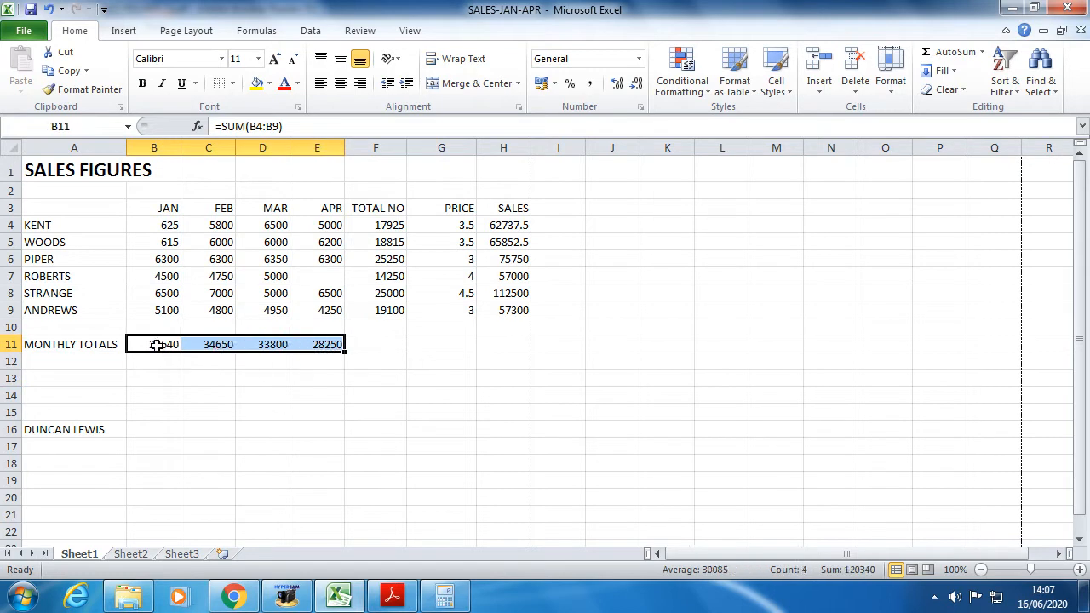
left_click_drag(394, 225, 515, 312)
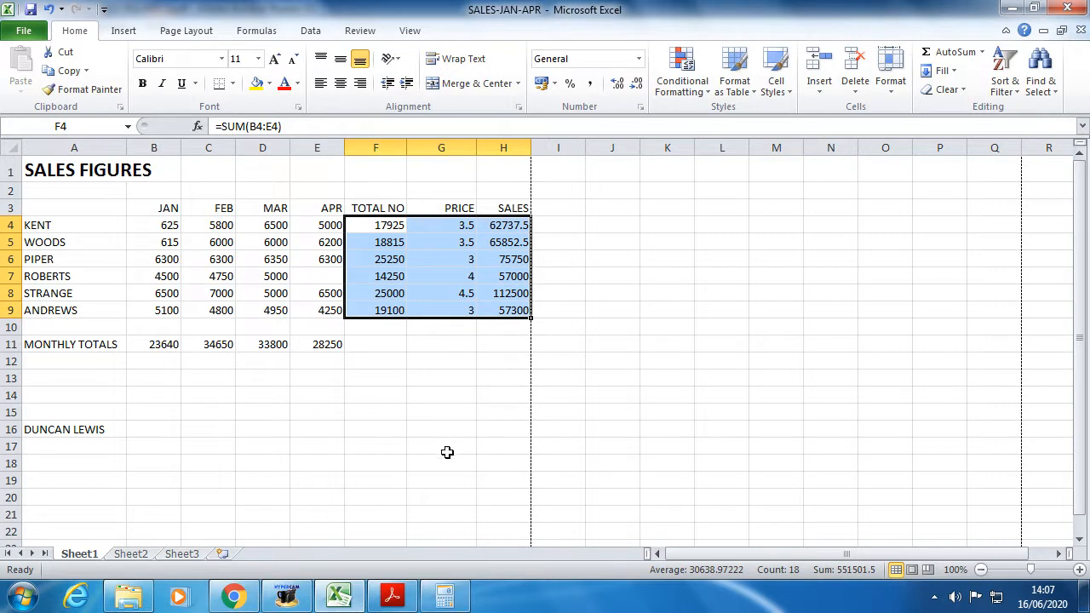
Compare instructions 18 to 20 with the workbook's columns and look up the AMOUNT heading change in instruction 14 of the PDF.
left_click(407, 596)
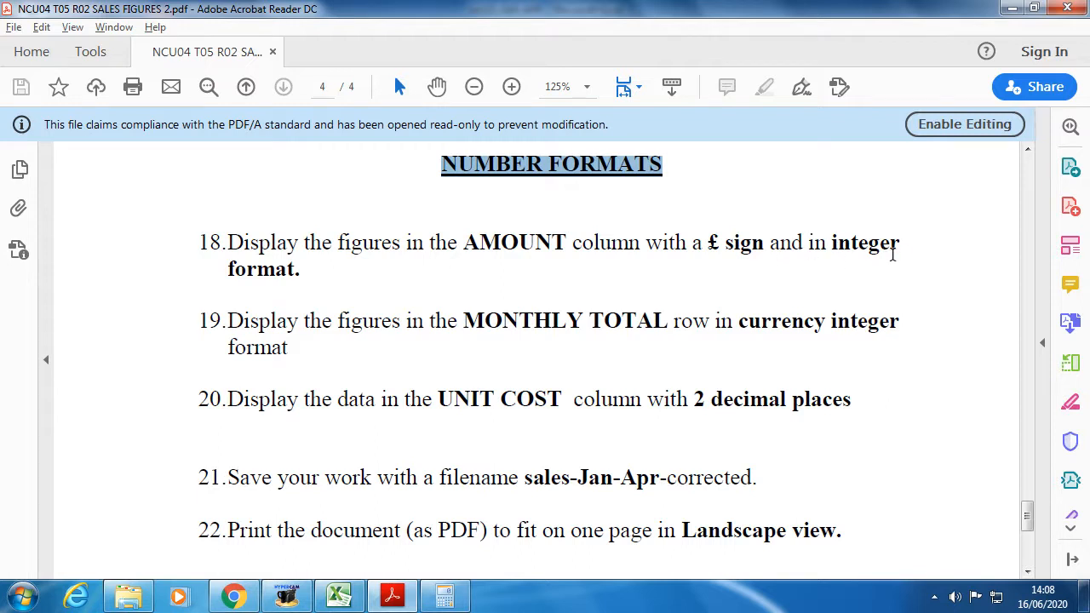
key("alt+Tab")
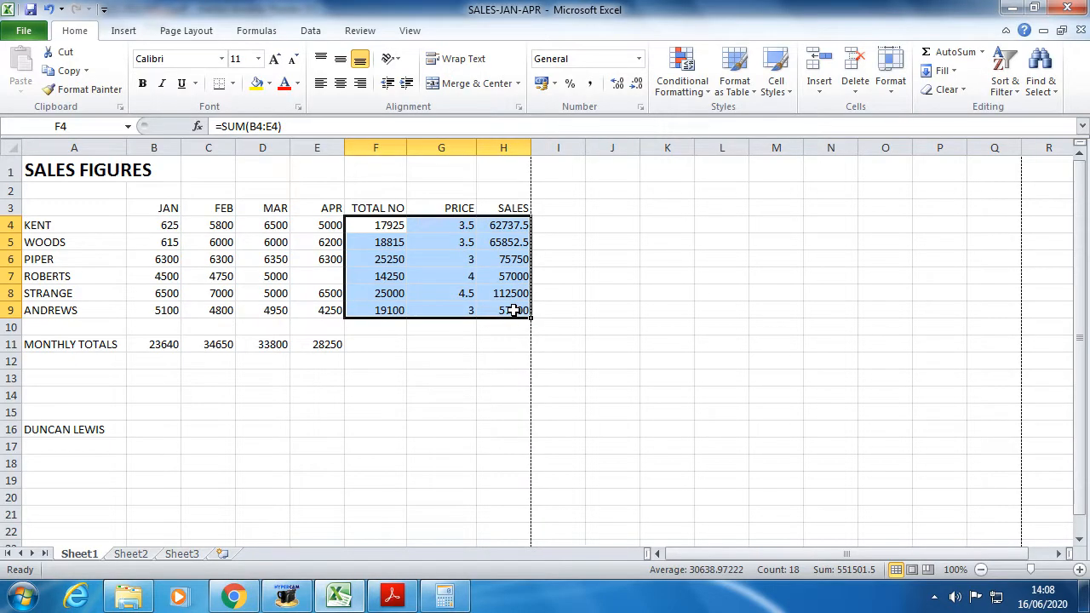
key("alt+Tab")
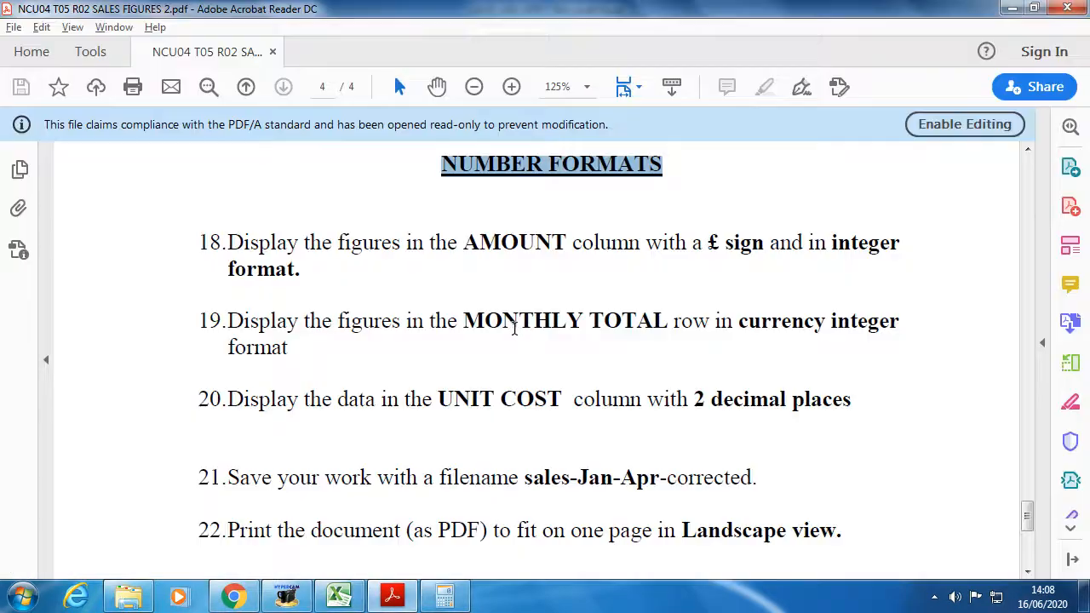
key("alt+Tab")
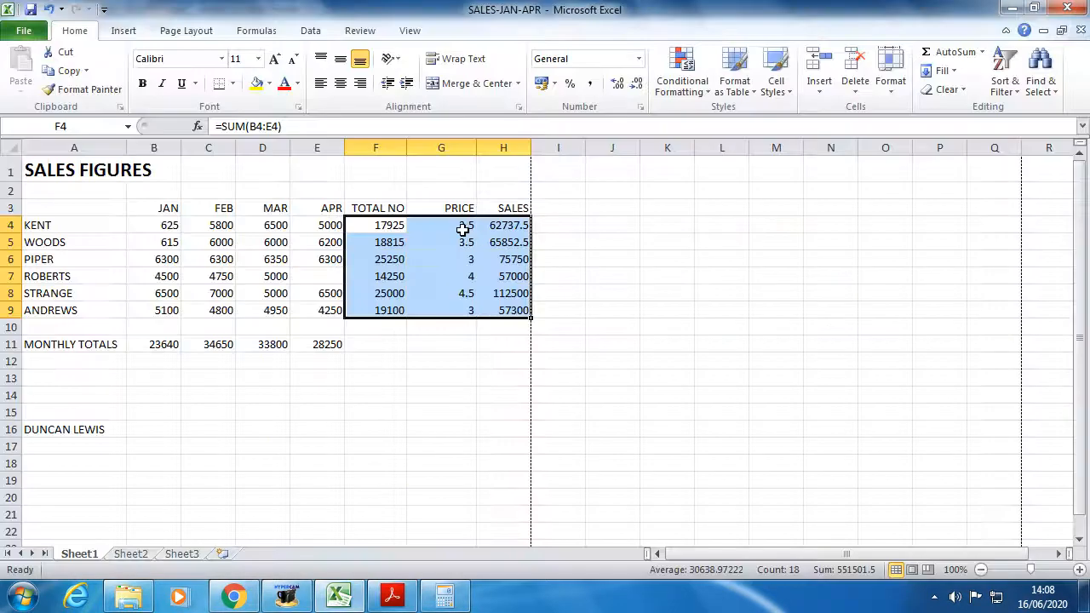
key("alt+Tab")
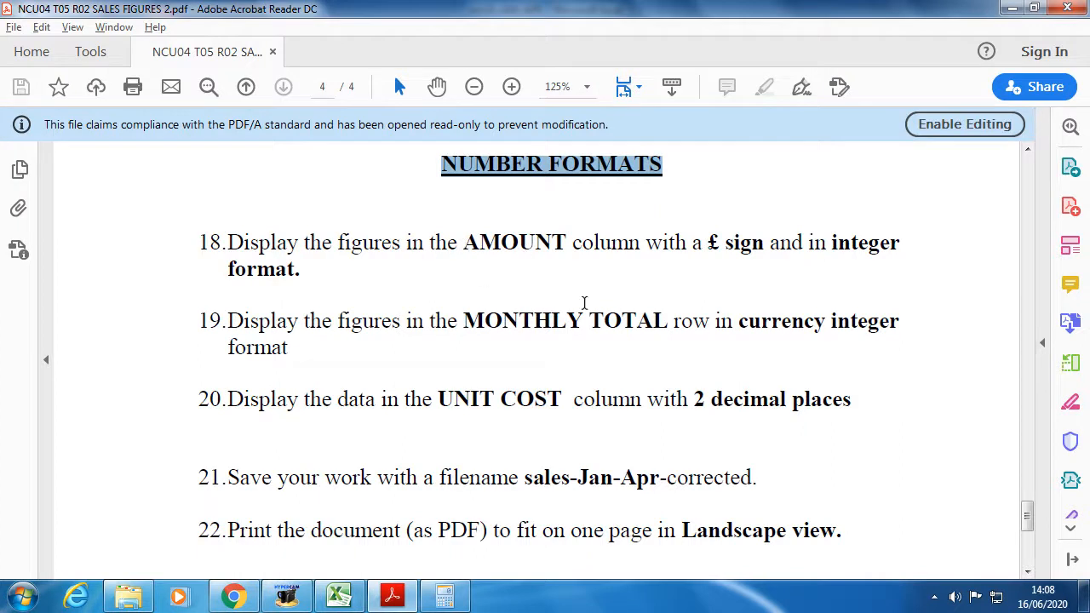
scroll(564, 385, "up", 5)
scroll(563, 386, "up", 5)
scroll(570, 391, "up", 5)
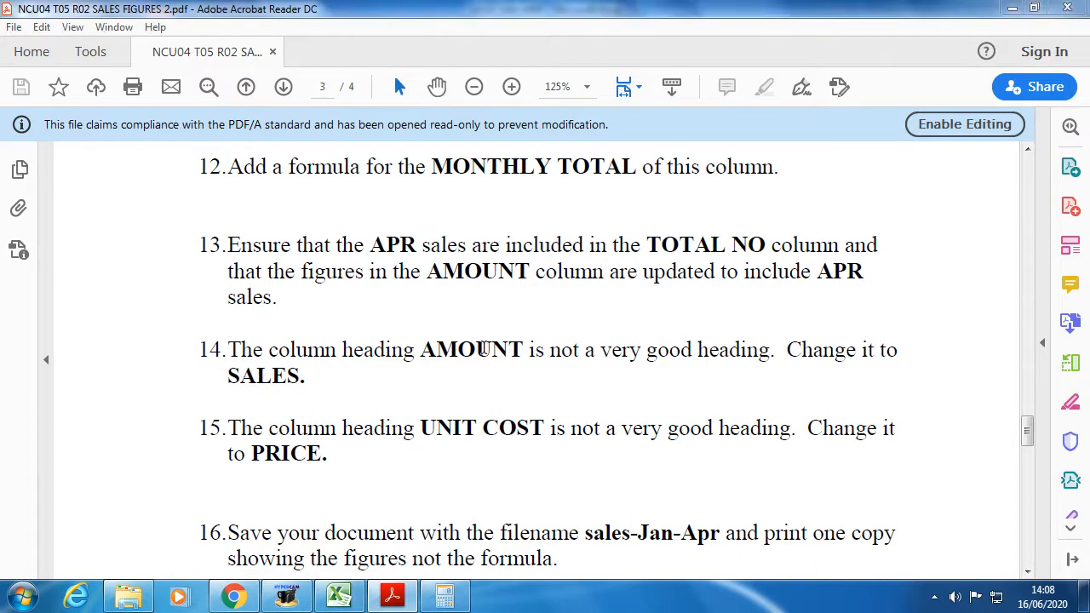
left_click(393, 595)
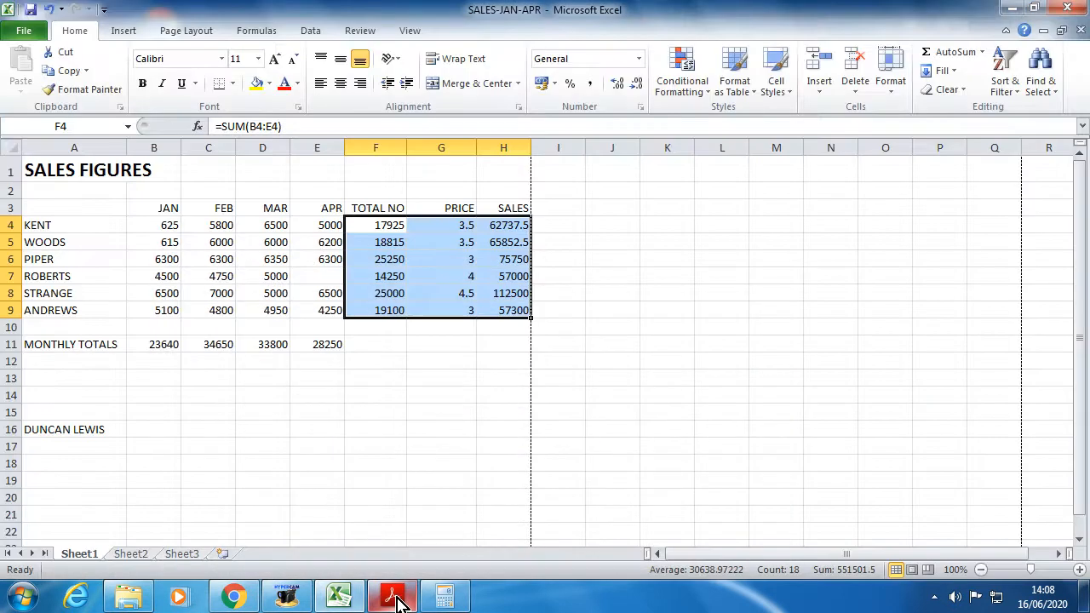
Open the cell format settings for the SALES figures in H4:H9, excluding the heading.
left_click(509, 211)
left_click_drag(509, 211, 497, 330)
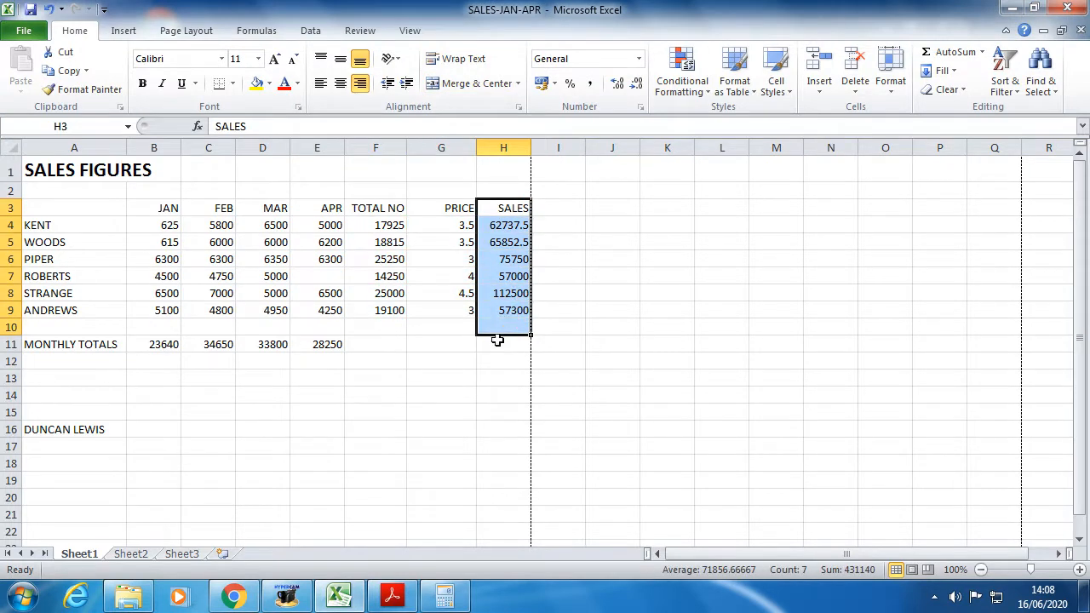
left_click(499, 358)
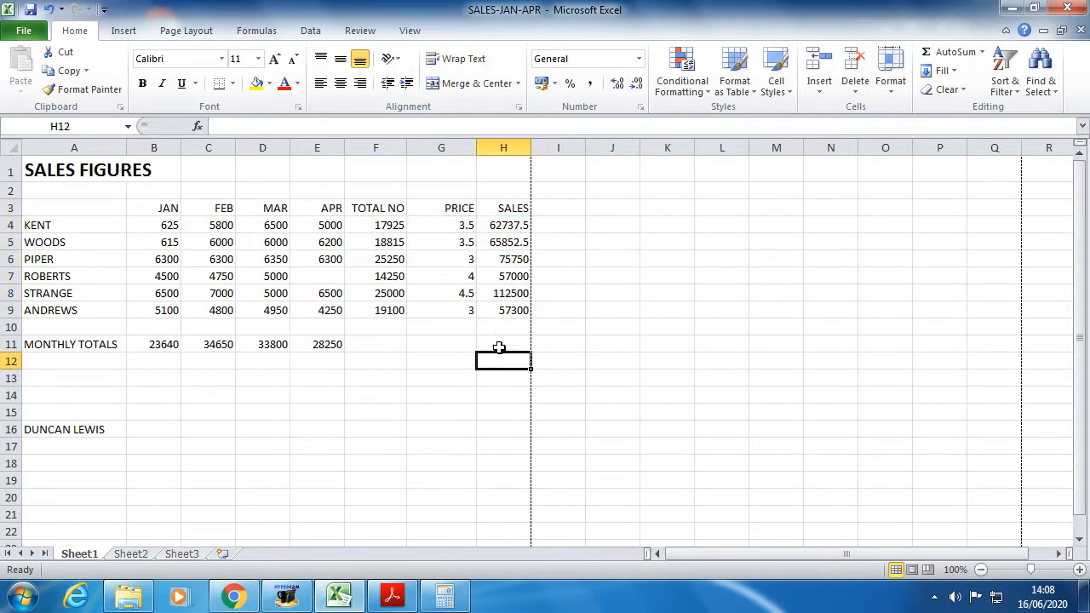
left_click(508, 223)
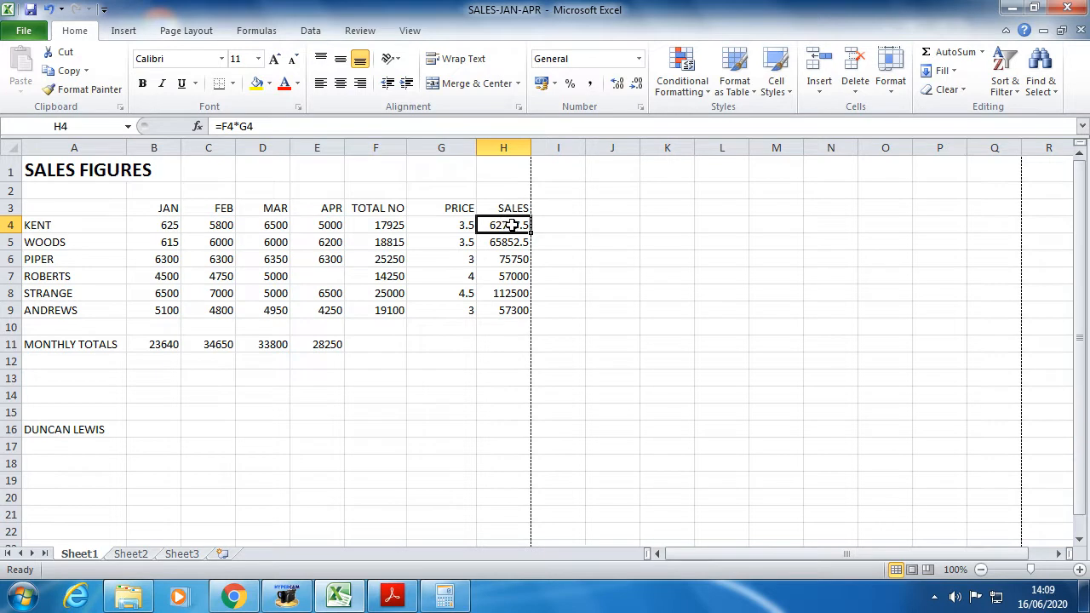
left_click_drag(507, 226, 503, 312)
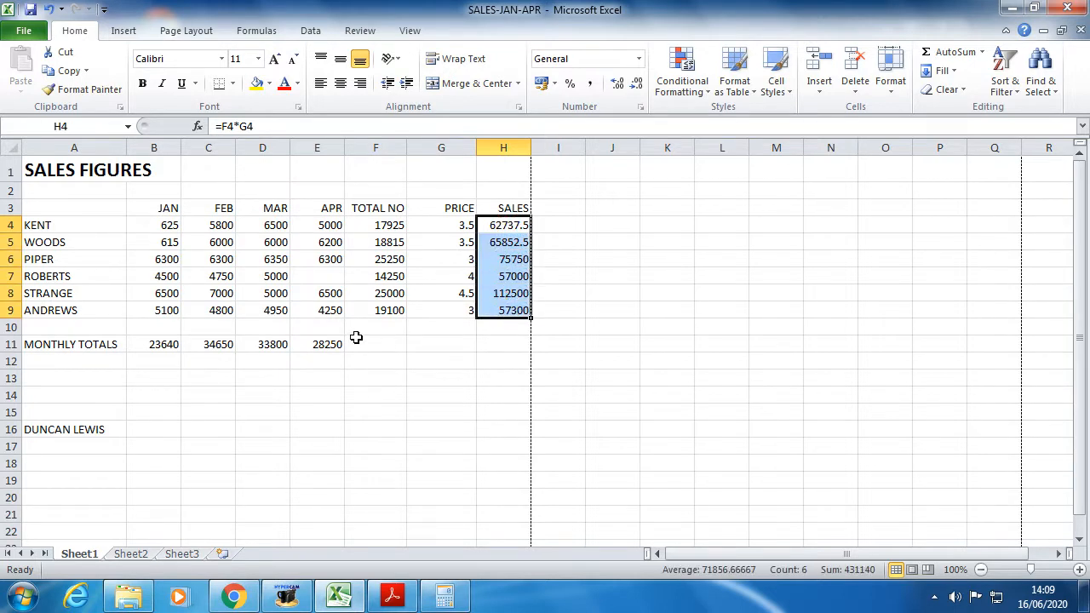
left_click(644, 116)
left_click(641, 109)
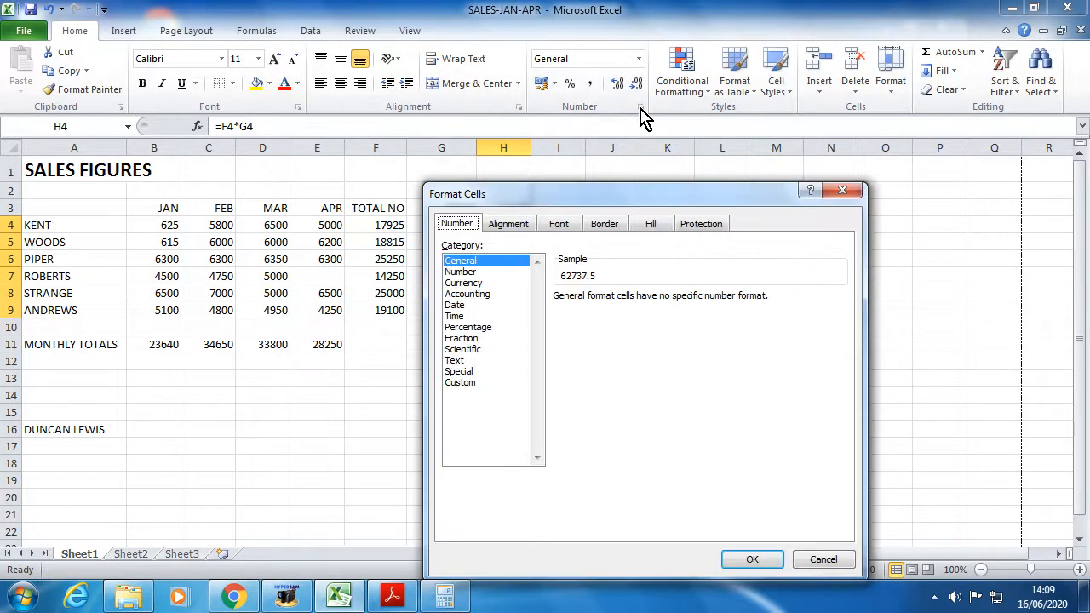
left_click_drag(567, 194, 451, 135)
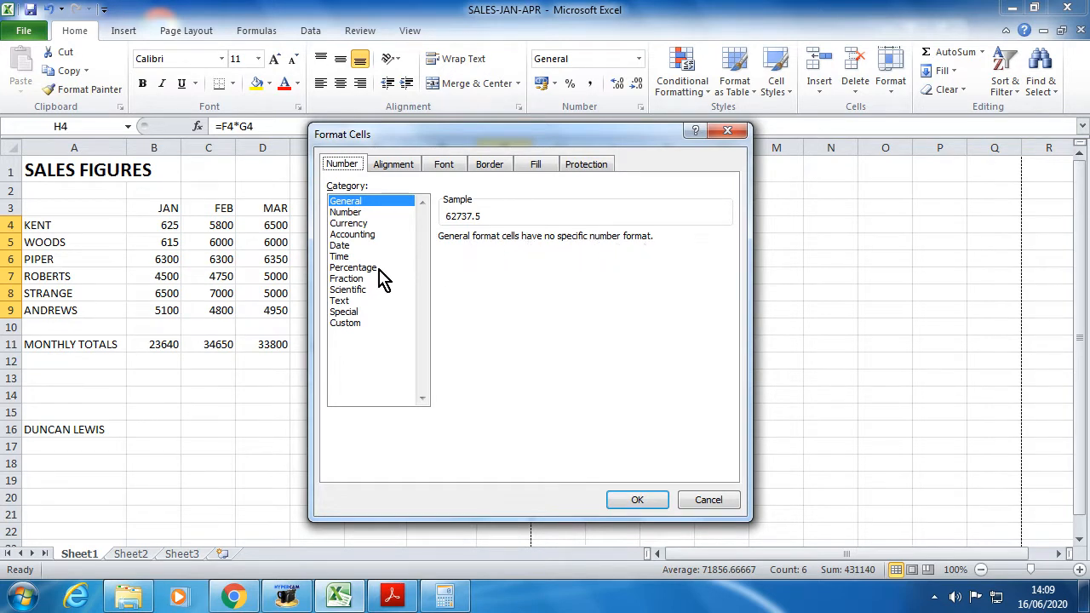
Format the SALES figures in H4:H9 as Currency with the £ symbol and 0 decimal places.
left_click(352, 213)
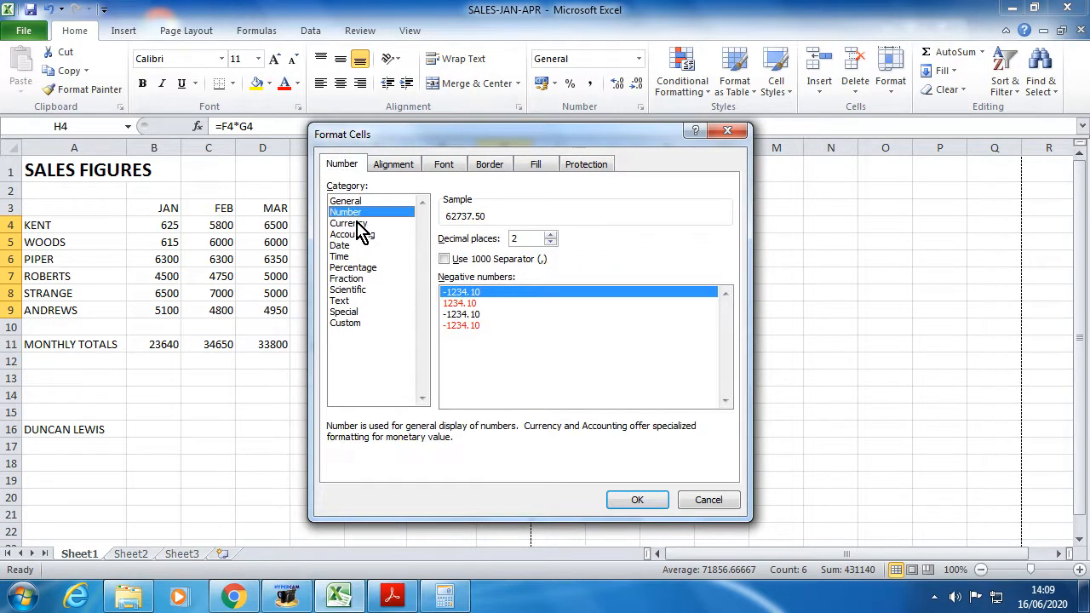
left_click(362, 224)
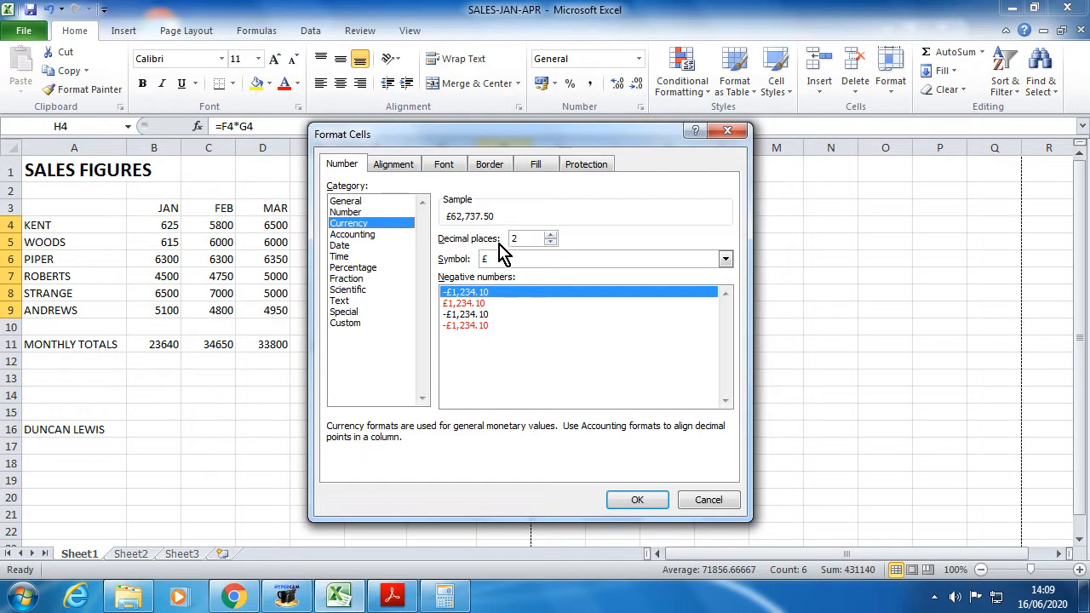
left_click(551, 243)
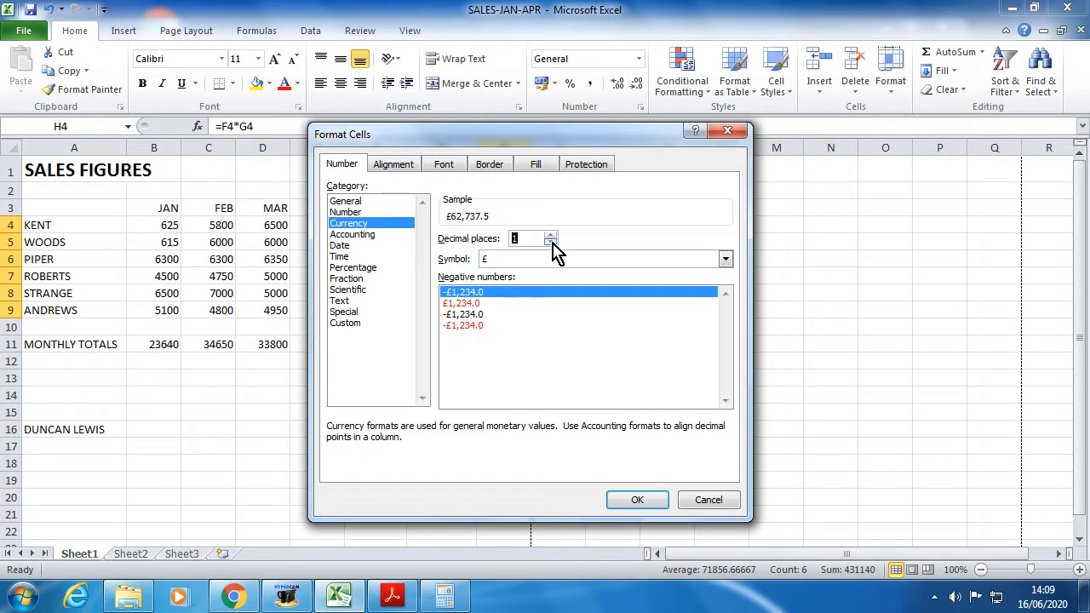
left_click(551, 243)
left_click(551, 234)
left_click(550, 234)
left_click(551, 242)
left_click(550, 242)
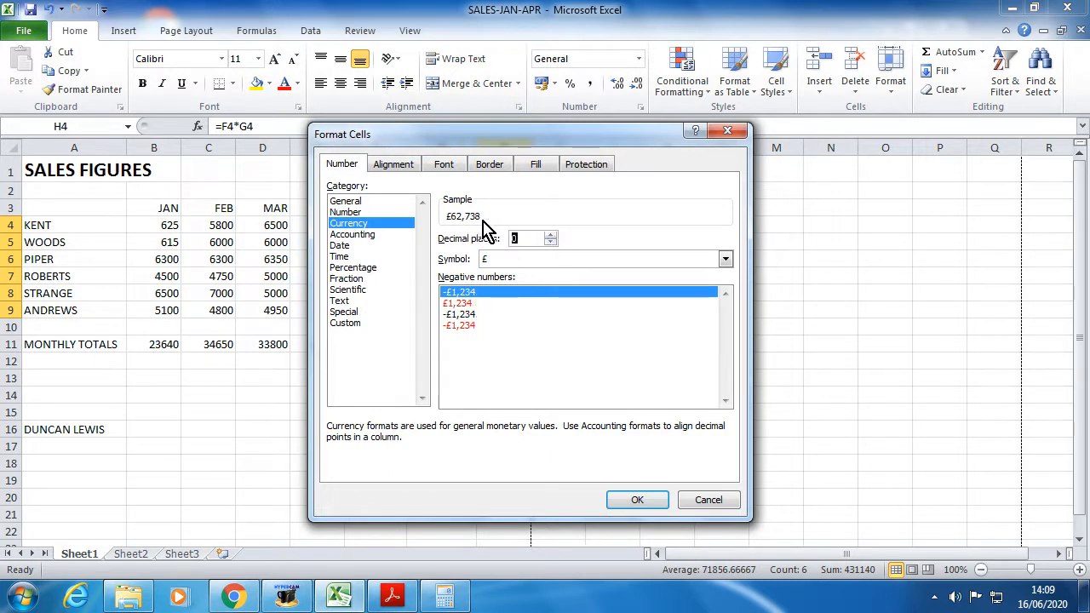
left_click(550, 234)
left_click(551, 235)
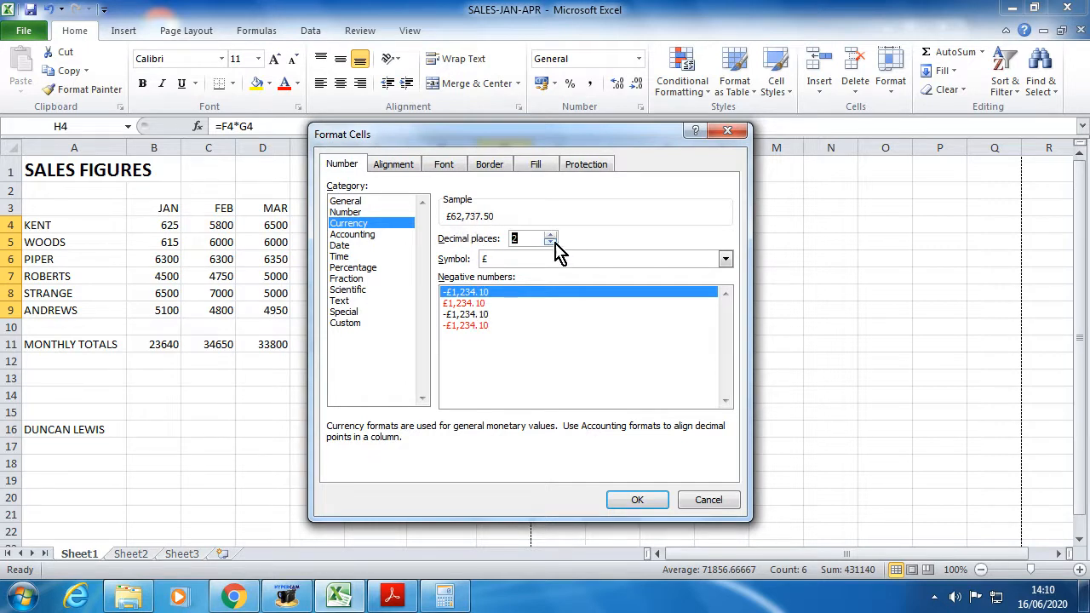
left_click(551, 242)
left_click(551, 242)
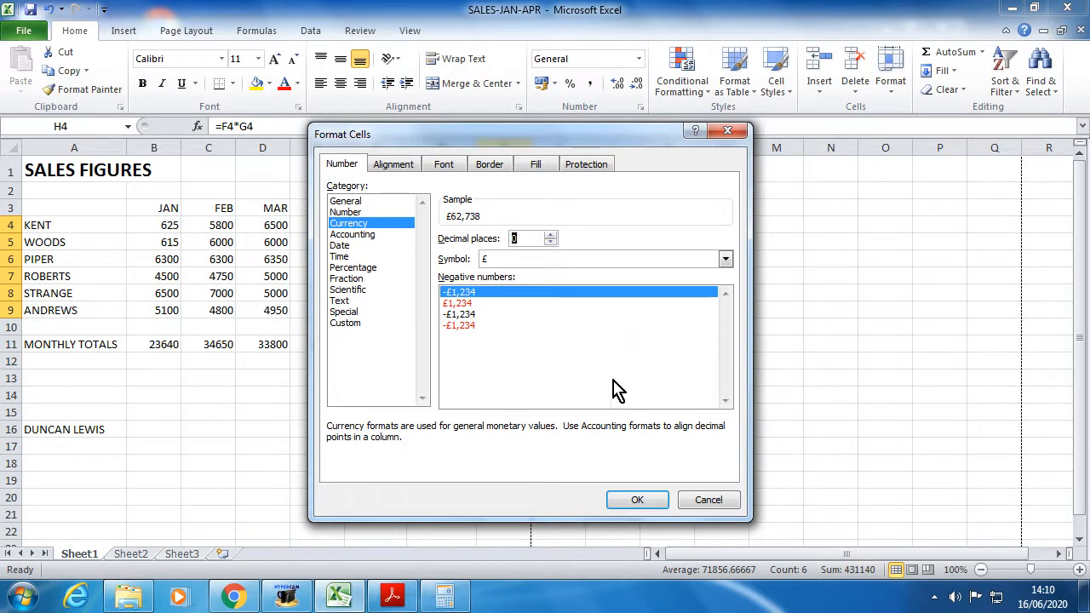
left_click(635, 497)
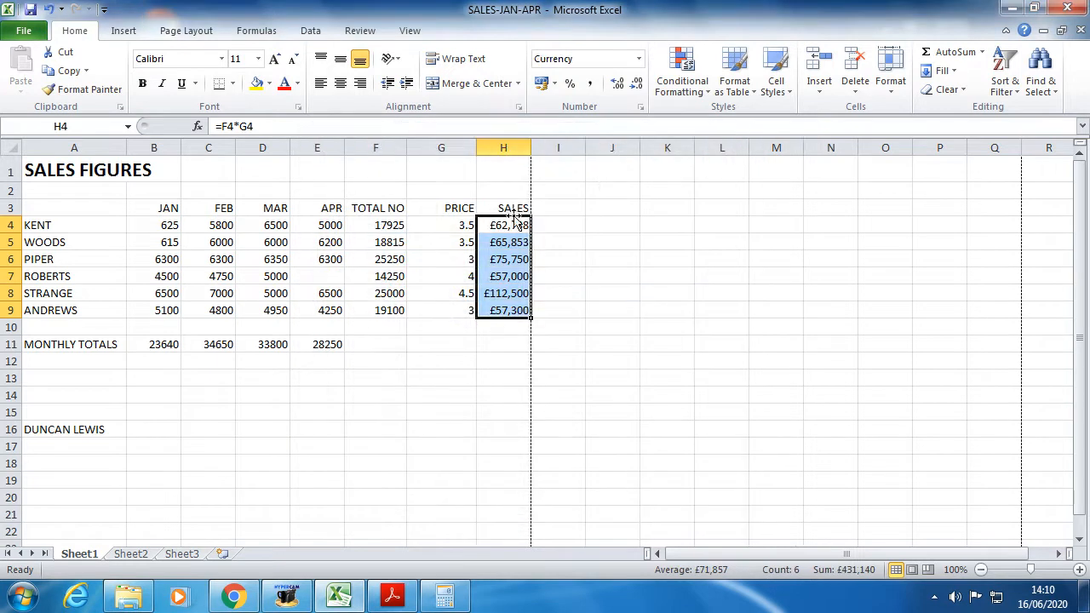
left_click(500, 360)
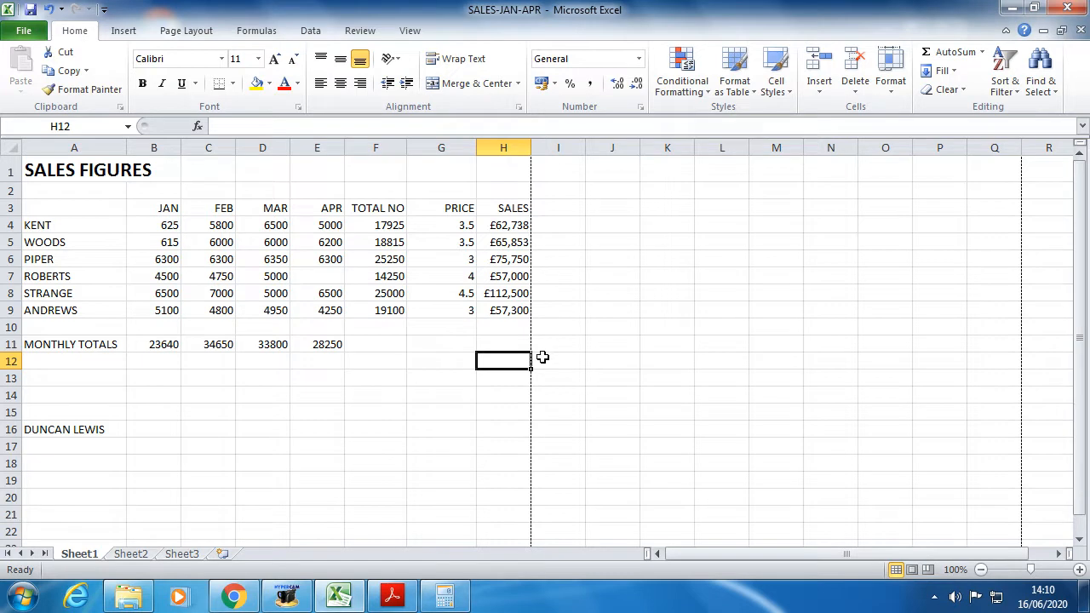
Read instruction 19 on the MONTHLY TOTAL row in the PDF worksheet and return to the workbook.
left_click(392, 595)
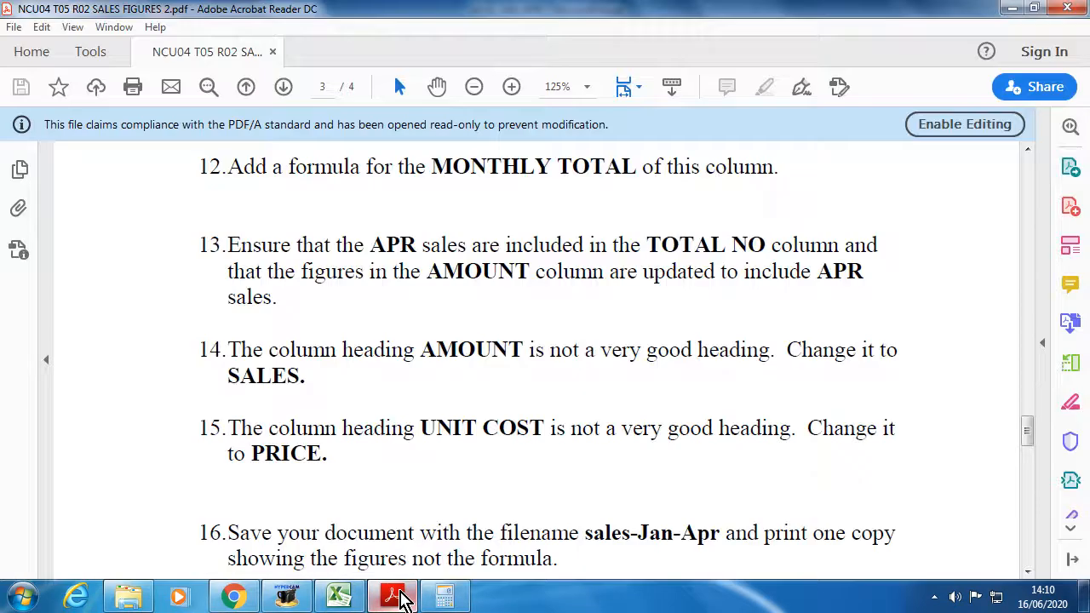
scroll(269, 335, "down", 10)
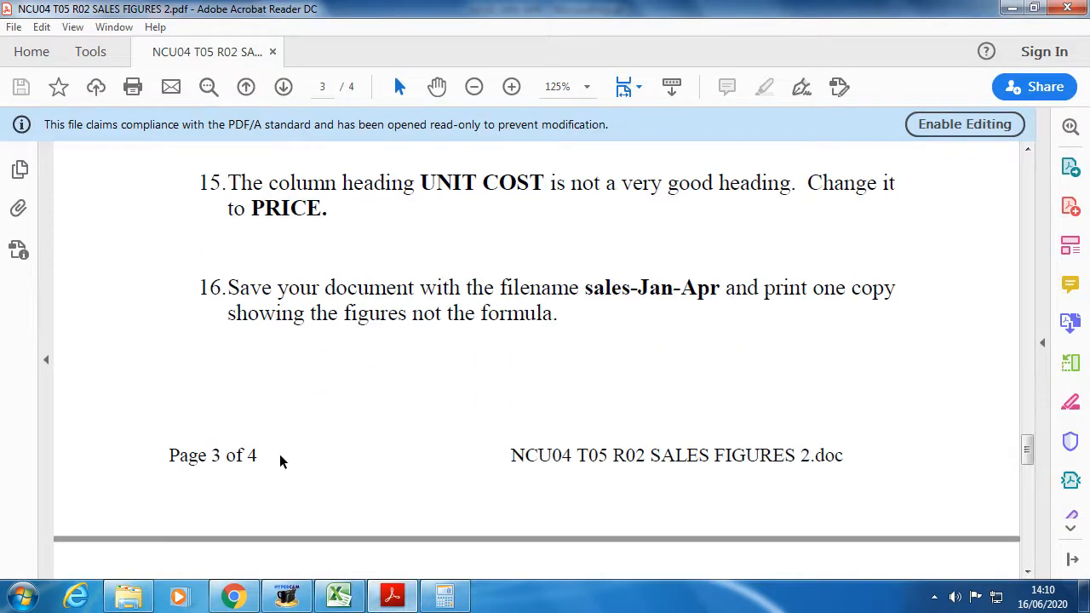
scroll(283, 460, "down", 10)
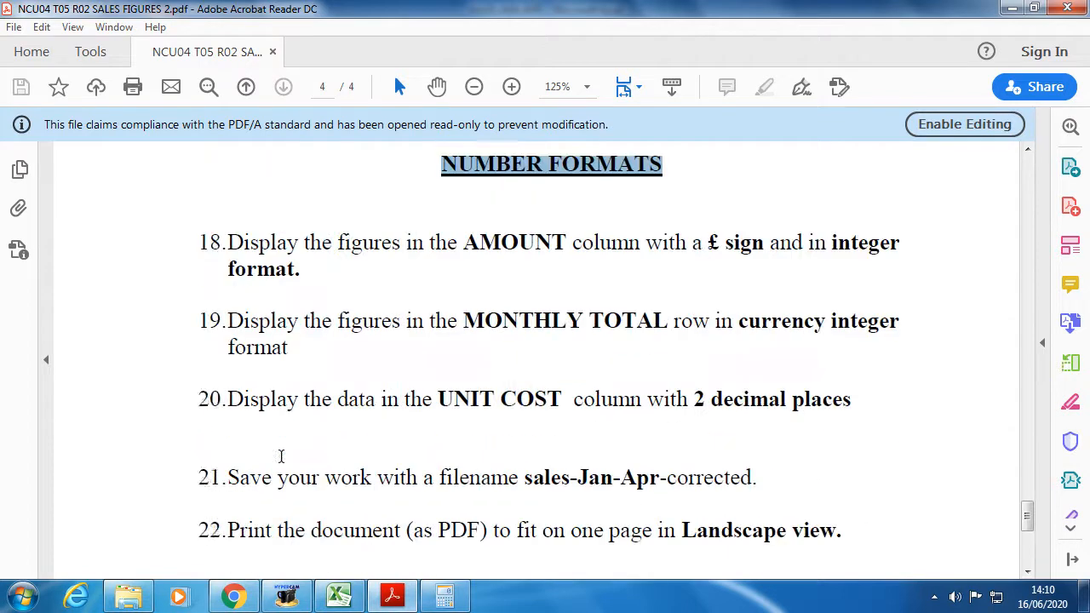
scroll(280, 464, "up", 2)
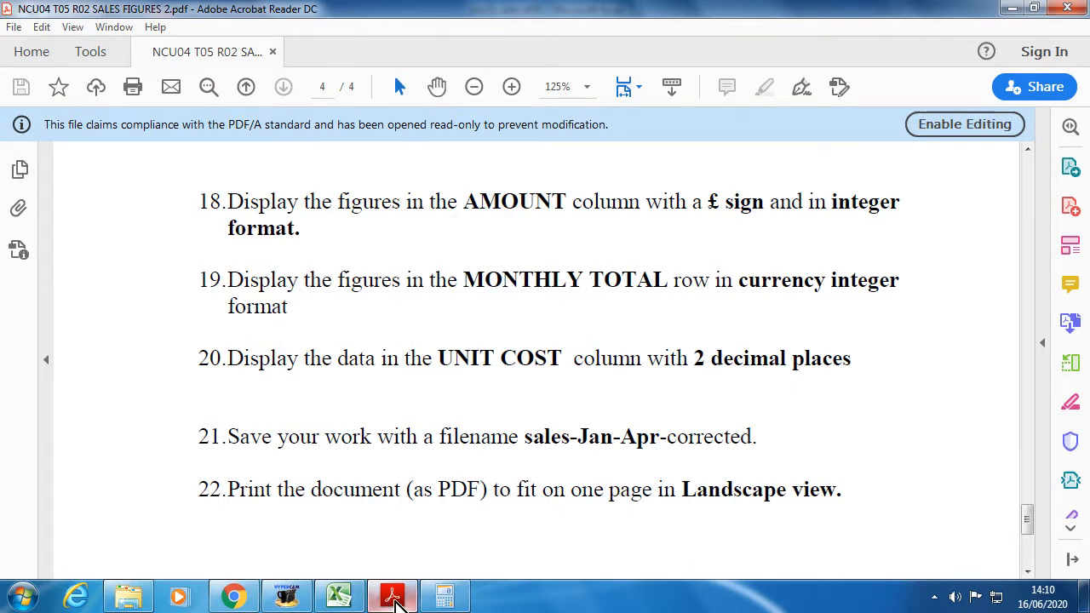
left_click(405, 607)
Format the MONTHLY TOTALS figures in B11:E11 as Currency with the £ symbol and 0 decimal places.
left_click(63, 344)
left_click_drag(62, 344, 375, 344)
left_click(276, 412)
left_click(164, 344)
left_click_drag(164, 344, 337, 345)
left_click(641, 108)
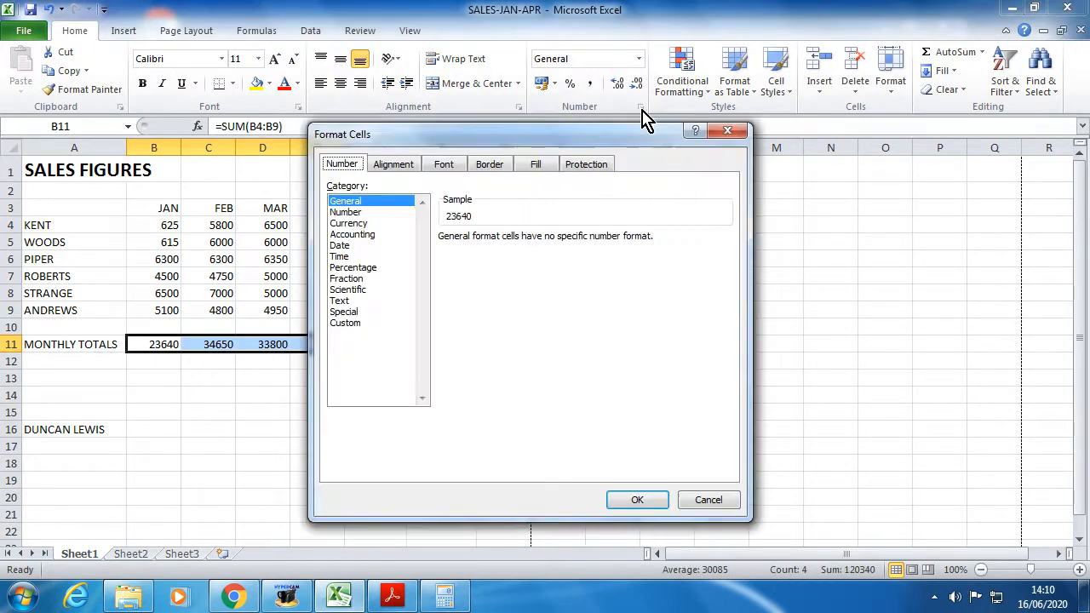
left_click(367, 224)
left_click(550, 242)
left_click(550, 242)
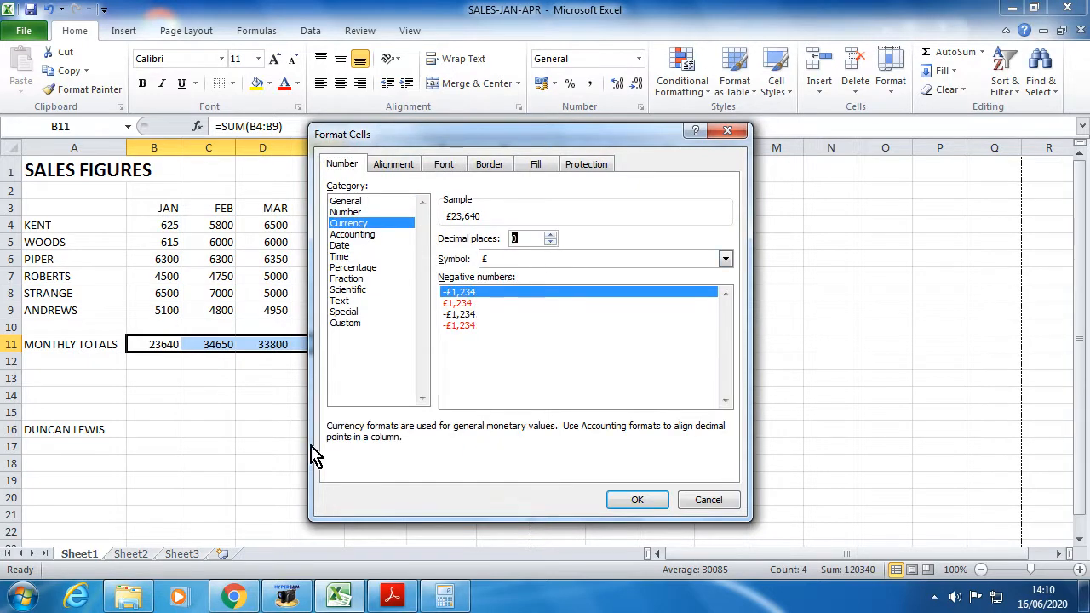
left_click(621, 501)
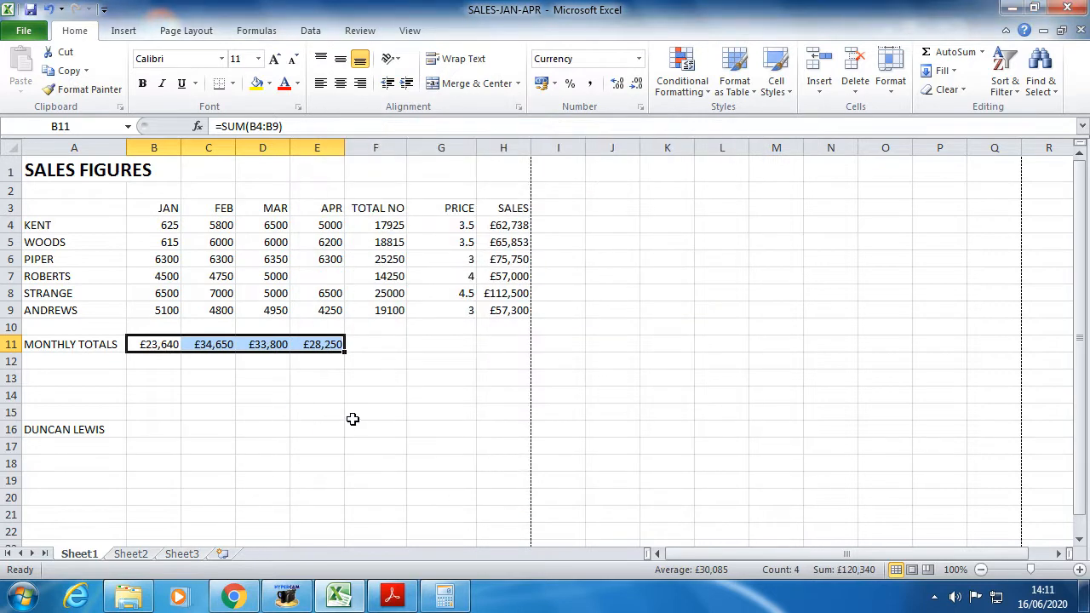
Read instruction 20 on the UNIT COST column's decimal places in the PDF worksheet and return to the workbook.
key("alt+Tab")
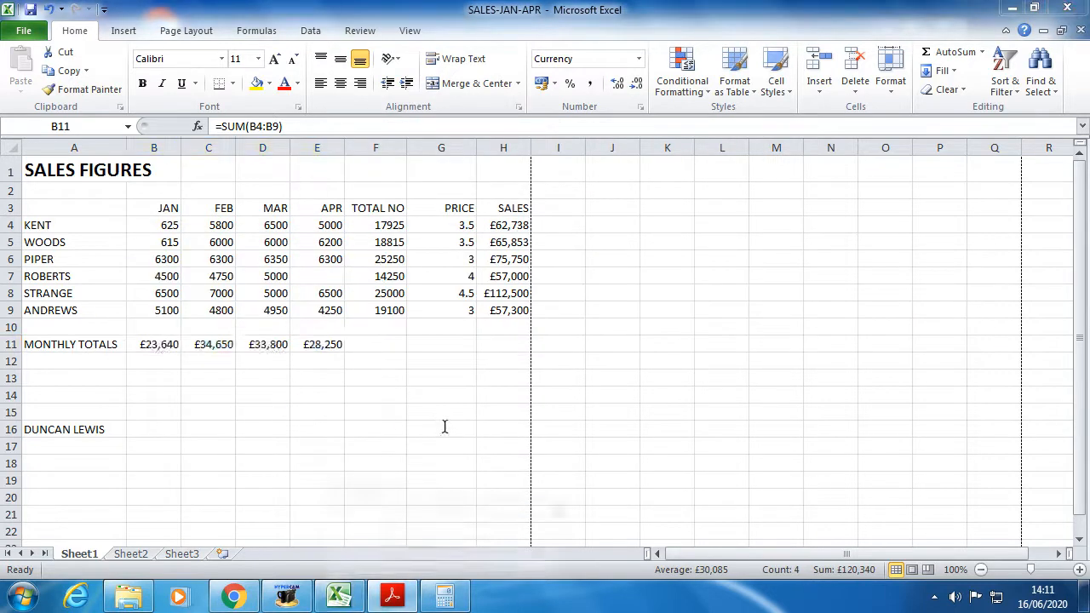
key("alt+Tab")
left_click(390, 595)
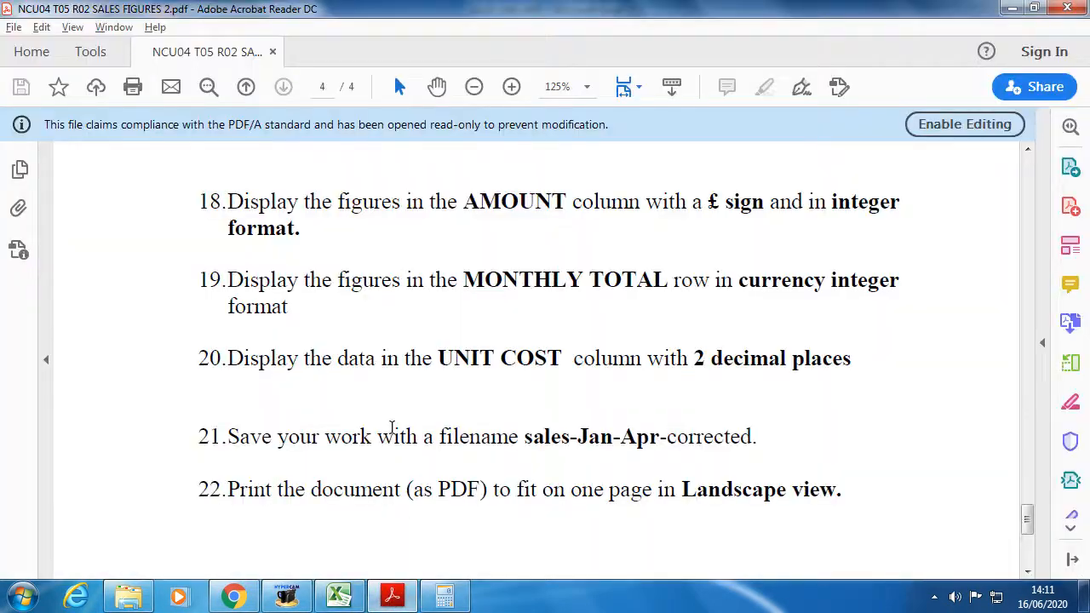
left_click_drag(228, 359, 850, 358)
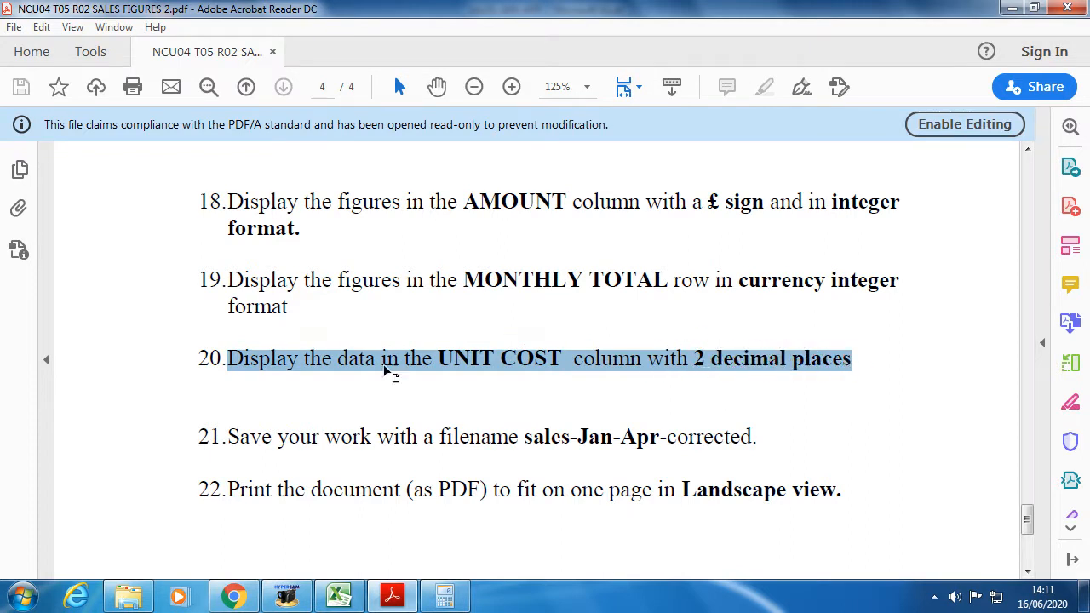
left_click(602, 396)
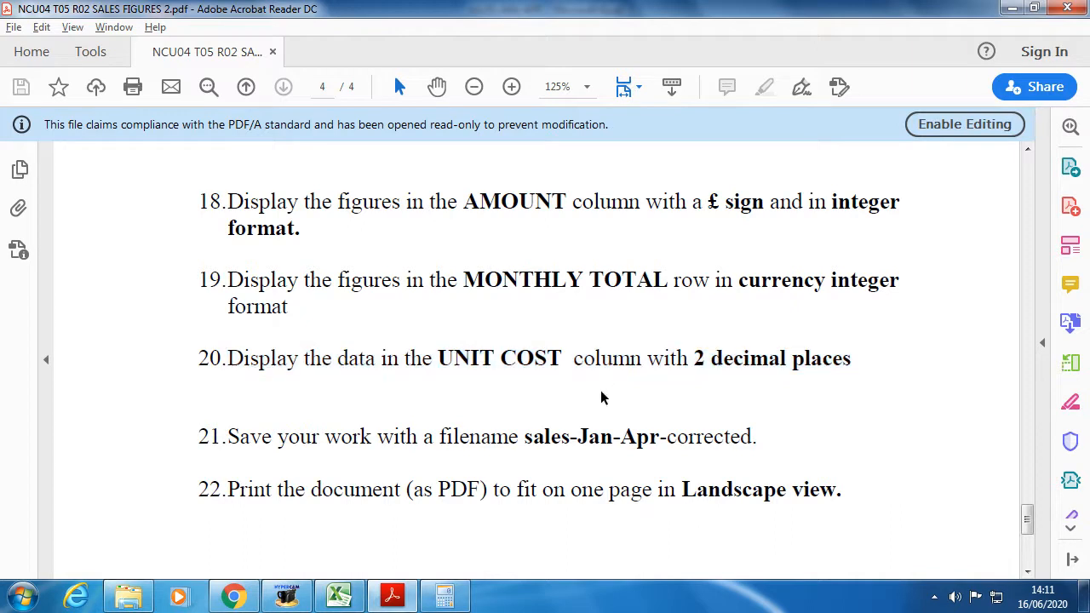
mouse_move(418, 591)
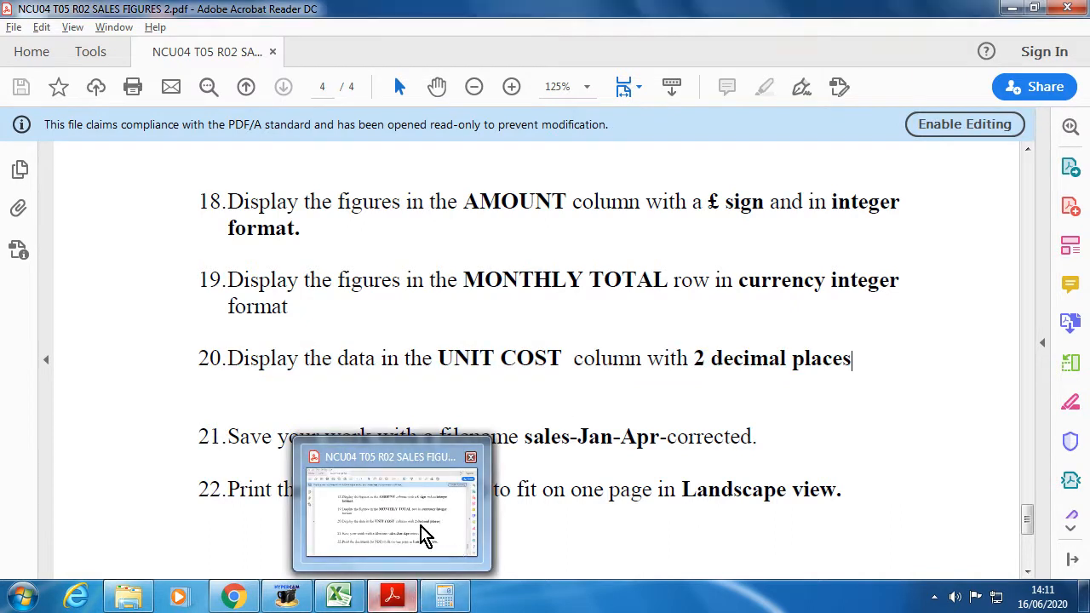
left_click(424, 532)
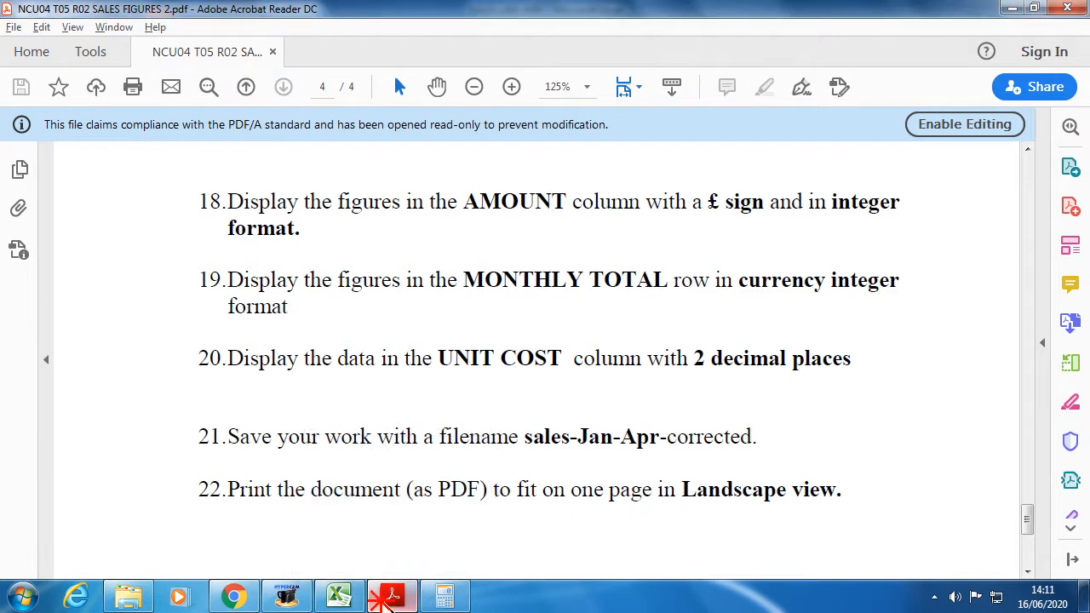
left_click(387, 595)
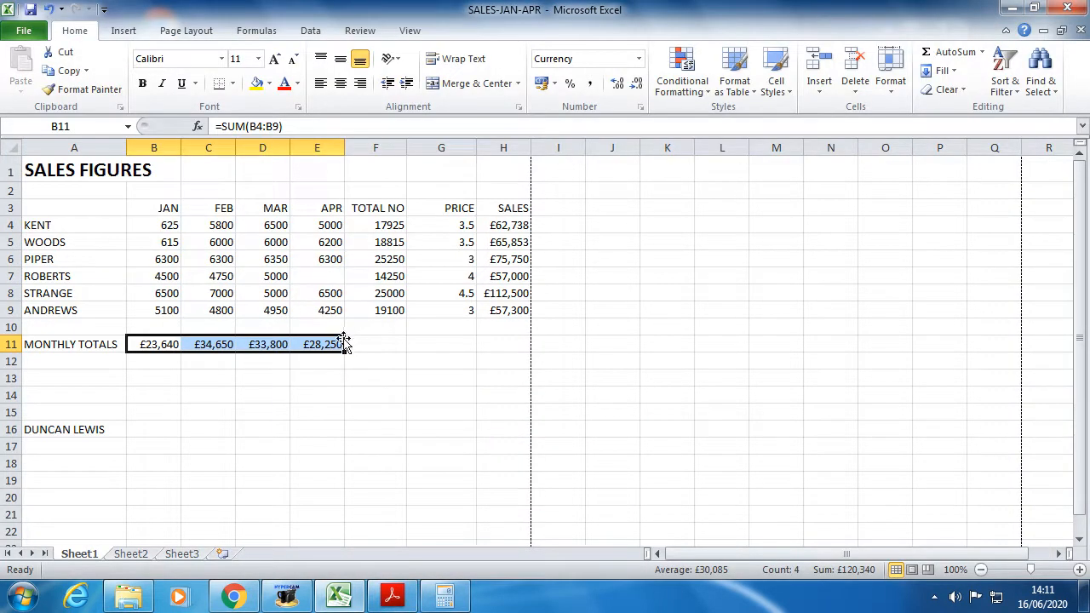
Format the PRICE figures in G4:G9 as Number with 2 decimal places and narrow column G slightly.
left_click(315, 393)
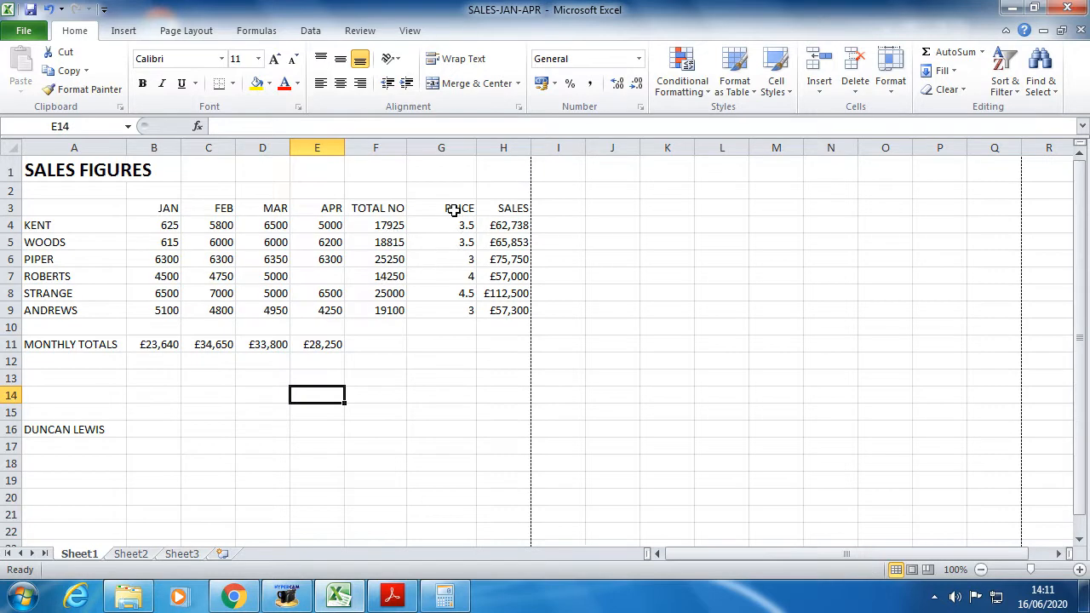
left_click_drag(453, 209, 444, 310)
left_click(446, 256)
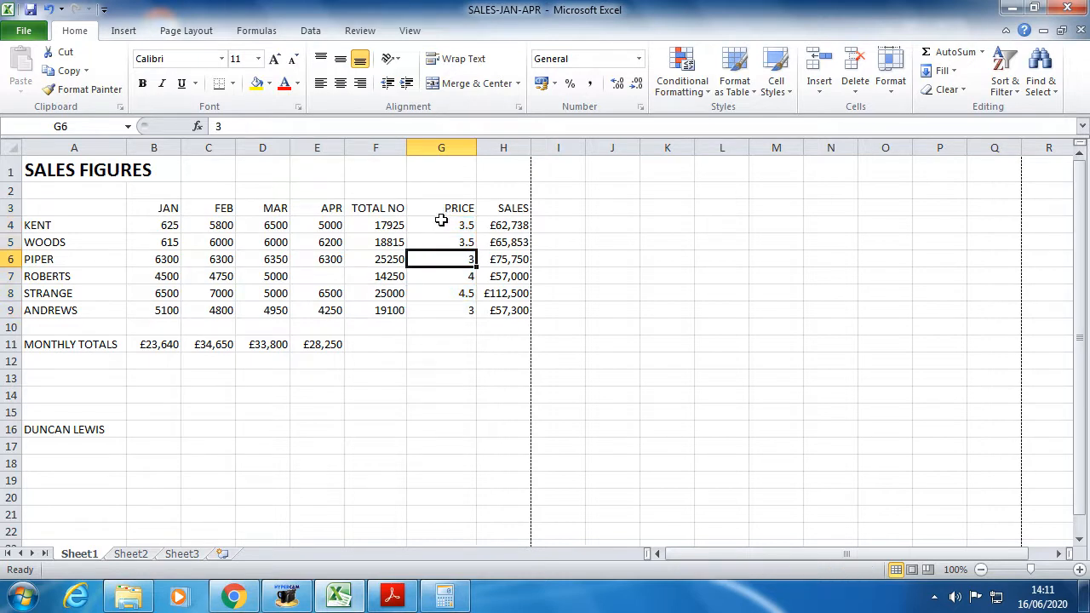
left_click_drag(446, 226, 451, 312)
left_click(392, 595)
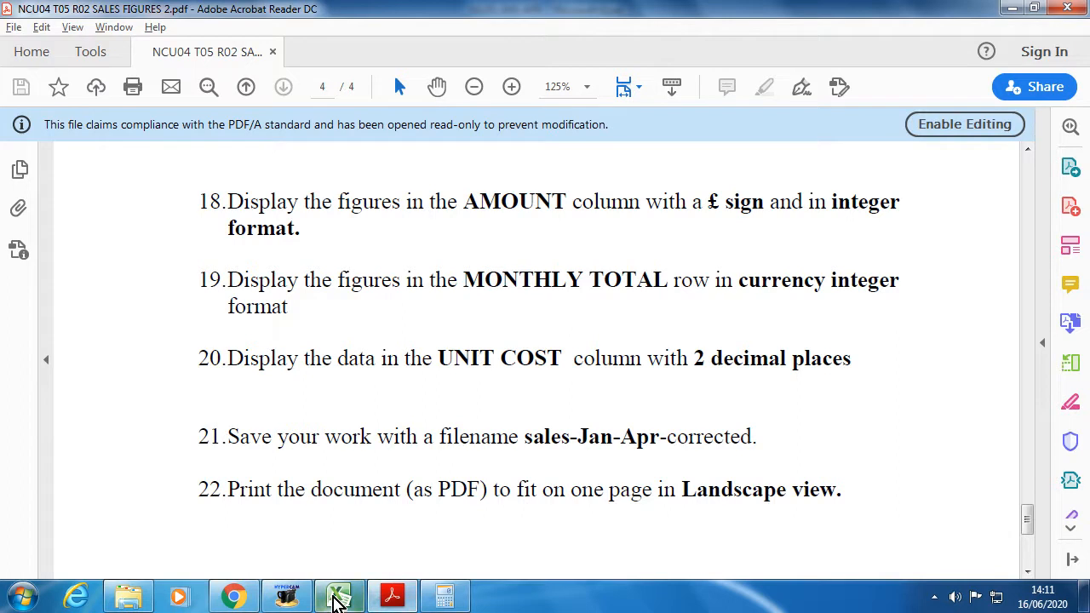
left_click(338, 595)
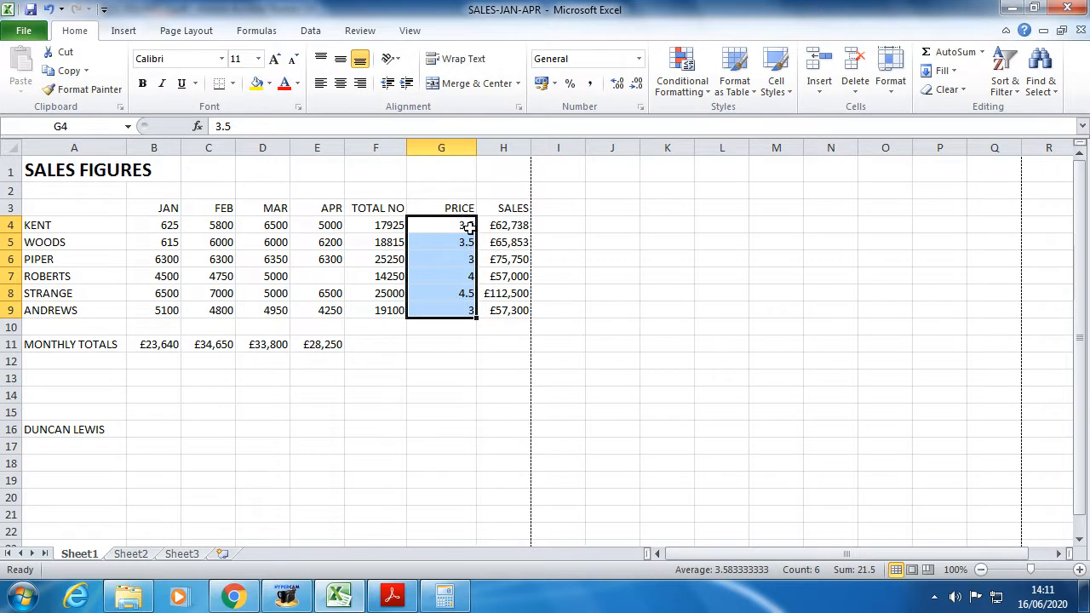
left_click(640, 106)
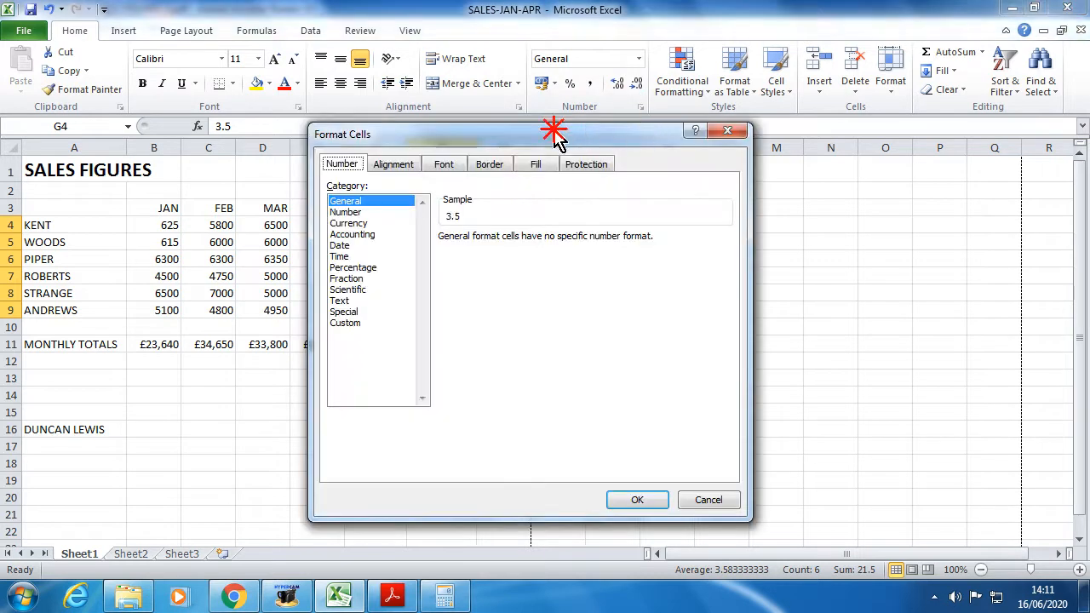
left_click_drag(558, 139, 885, 145)
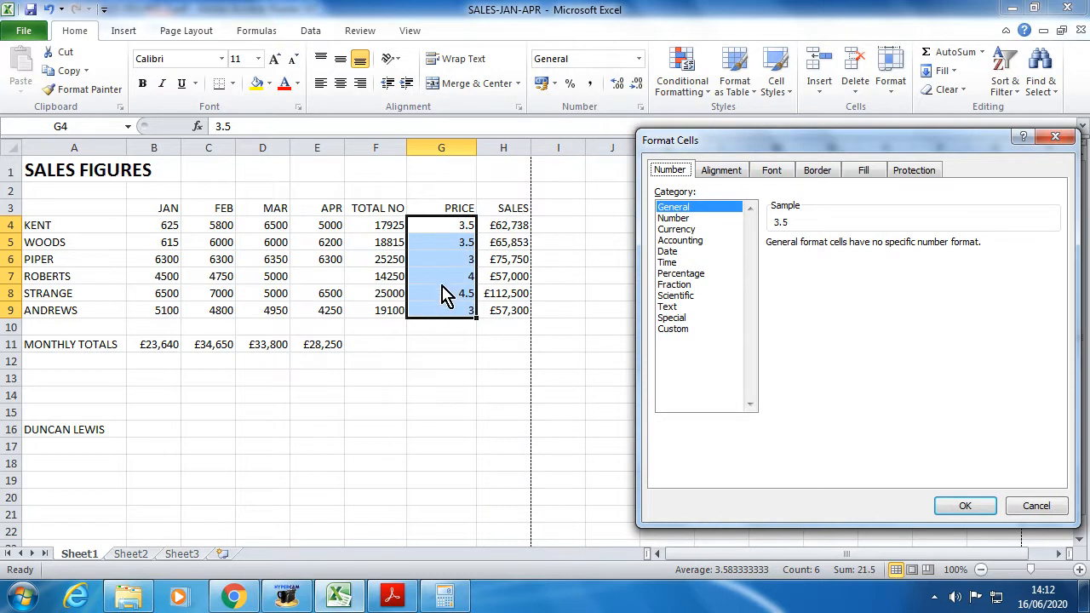
left_click(681, 219)
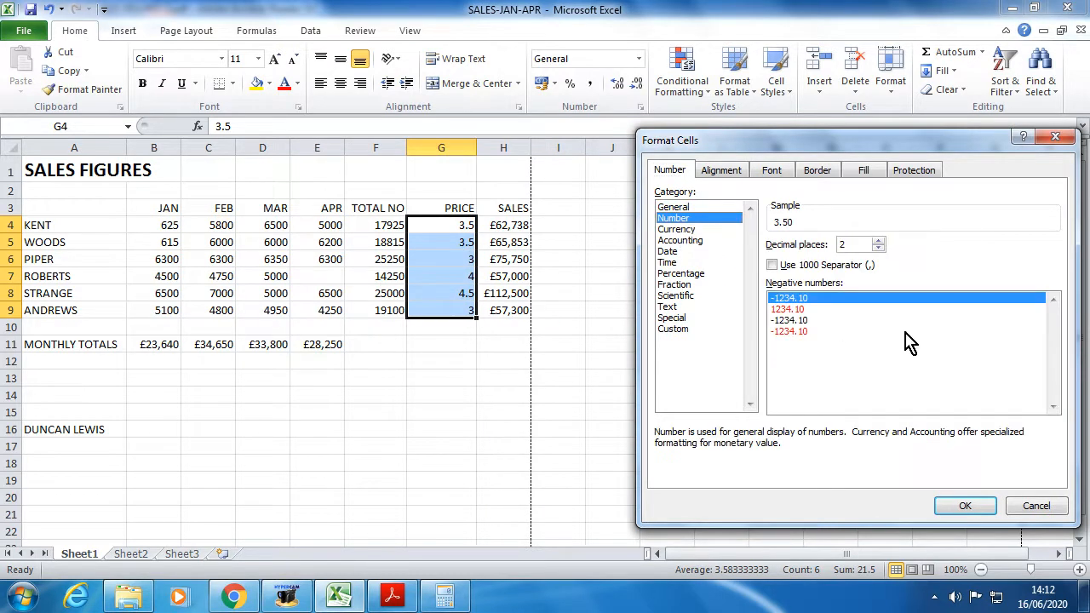
left_click(878, 249)
left_click(878, 241)
left_click(955, 502)
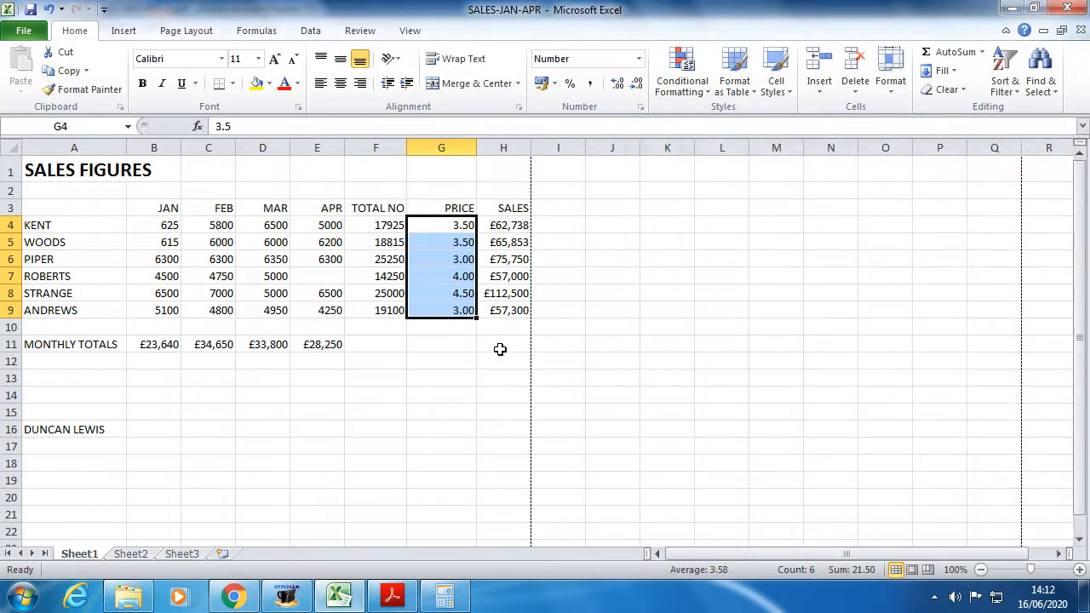
left_click(455, 381)
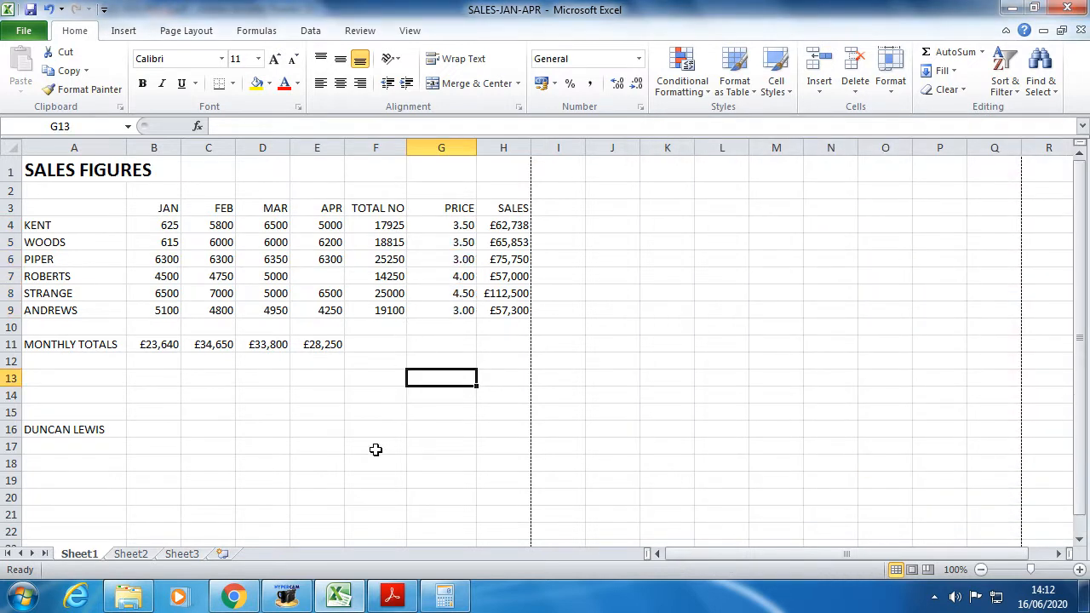
left_click_drag(479, 152, 464, 151)
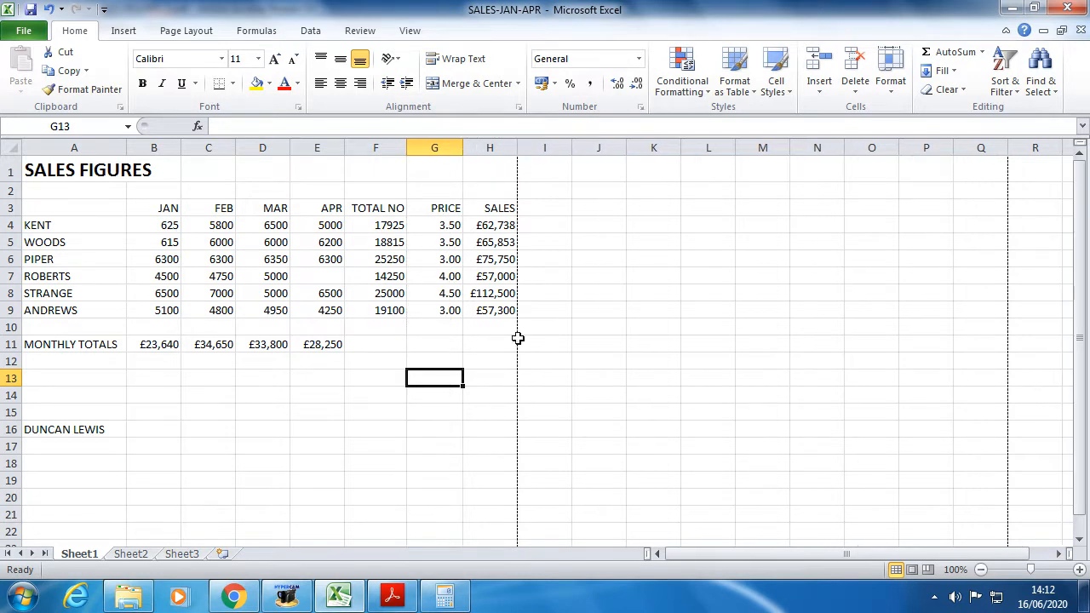
Read instruction 21 on the filename for saving the work in the PDF worksheet and return to the workbook.
left_click(392, 595)
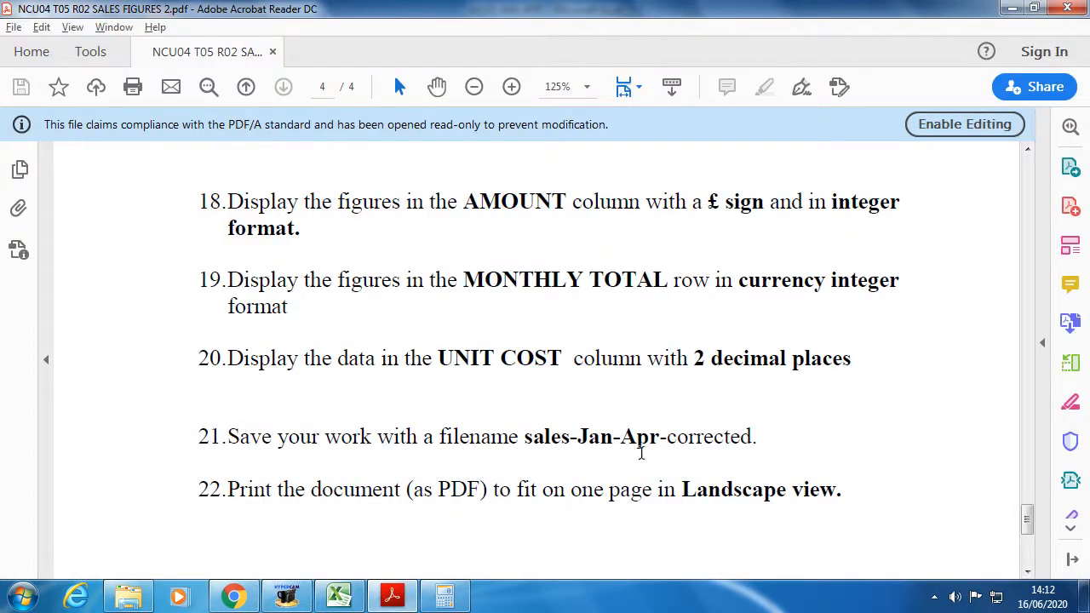
left_click_drag(522, 438, 749, 440)
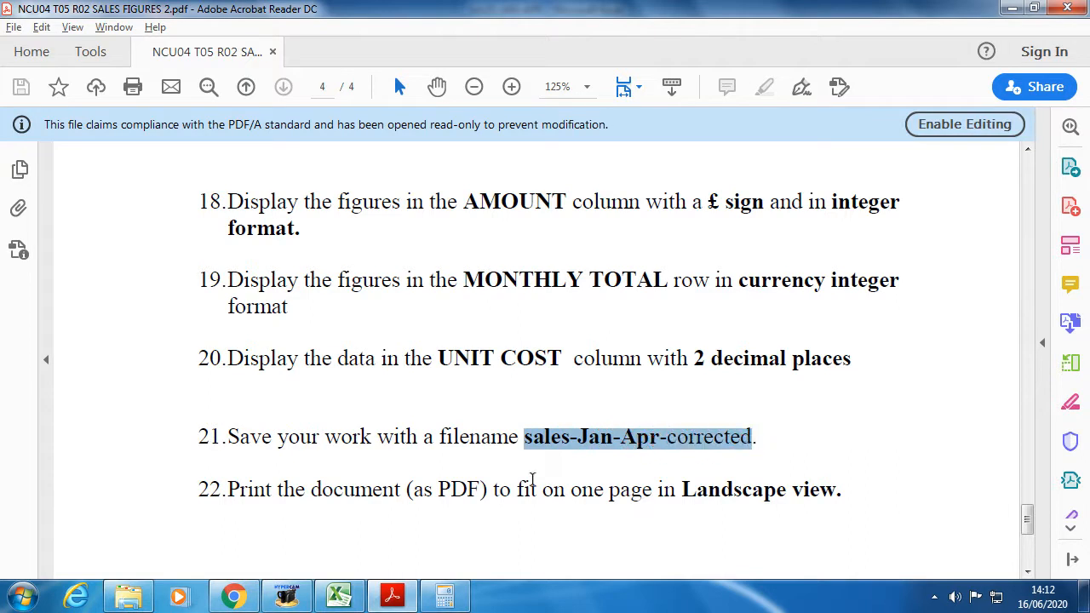
left_click(561, 460)
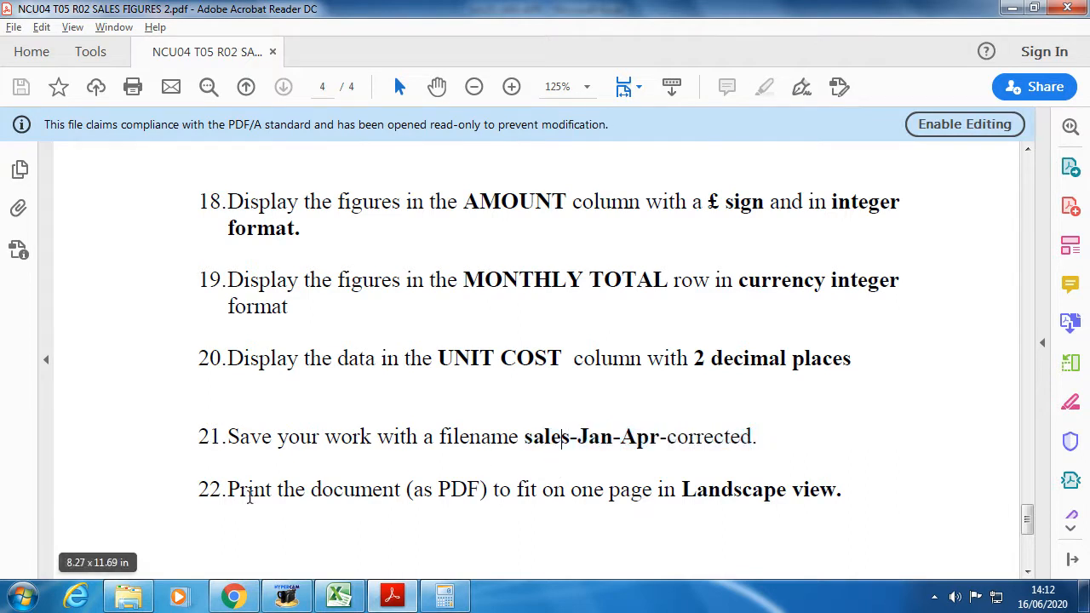
scroll(255, 474, "down", 5)
scroll(269, 369, "down", 3)
scroll(366, 391, "up", 5)
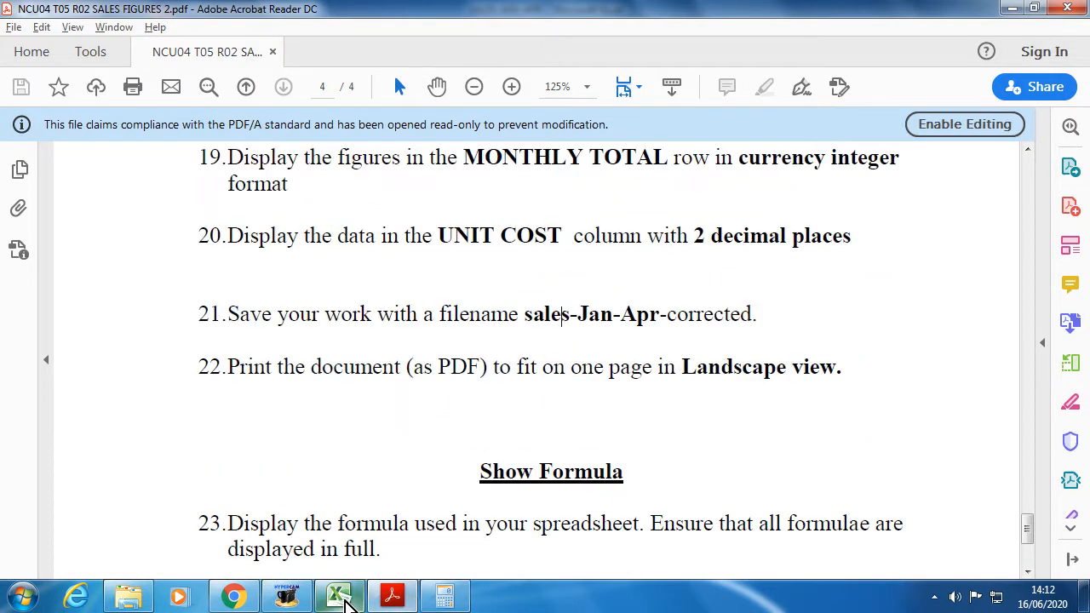
left_click(345, 600)
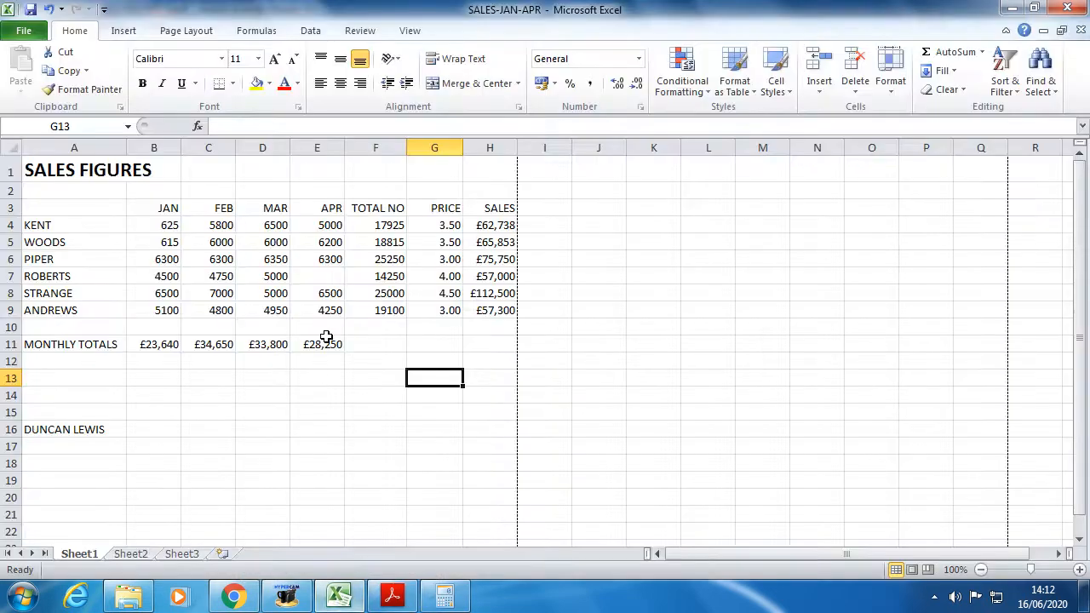
Save a copy of the workbook as SALES-JAN-APR-CORRECTED in the EXCEL PRACTICE folder.
left_click(24, 30)
left_click(51, 82)
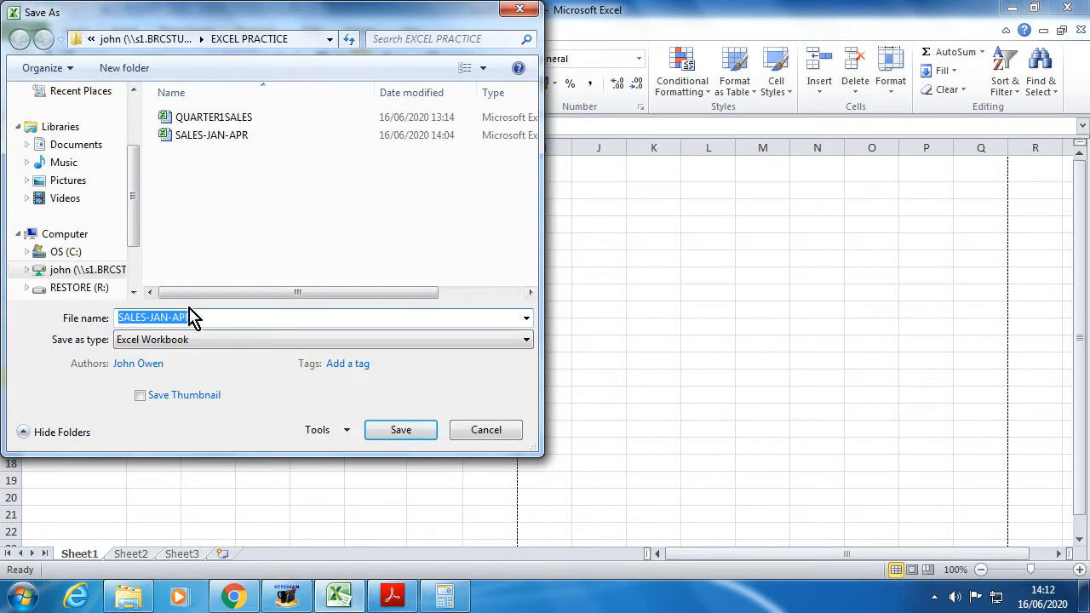
left_click(222, 315)
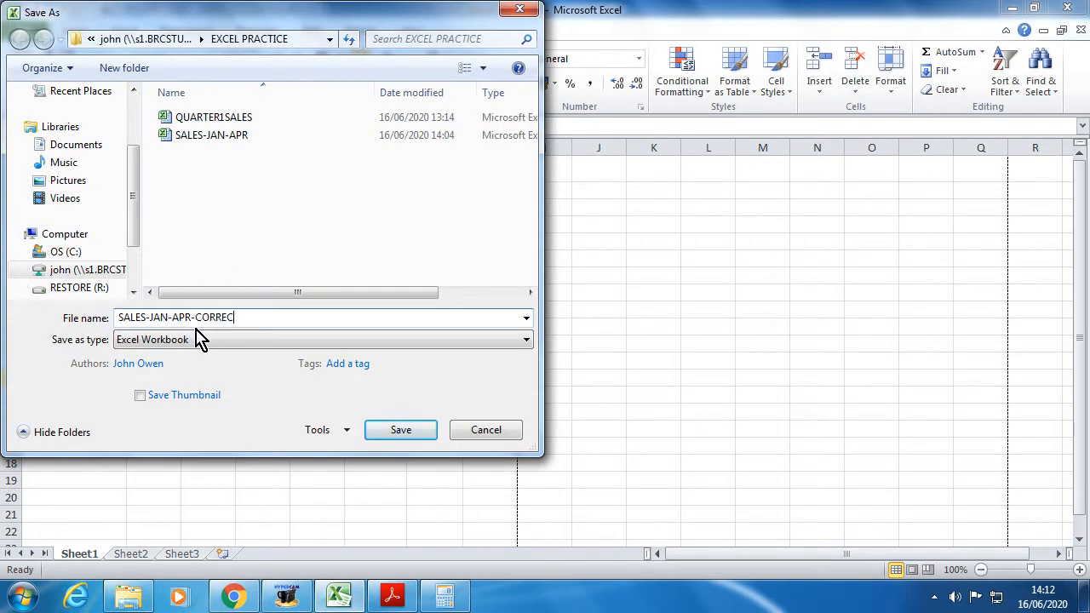
left_click(390, 432)
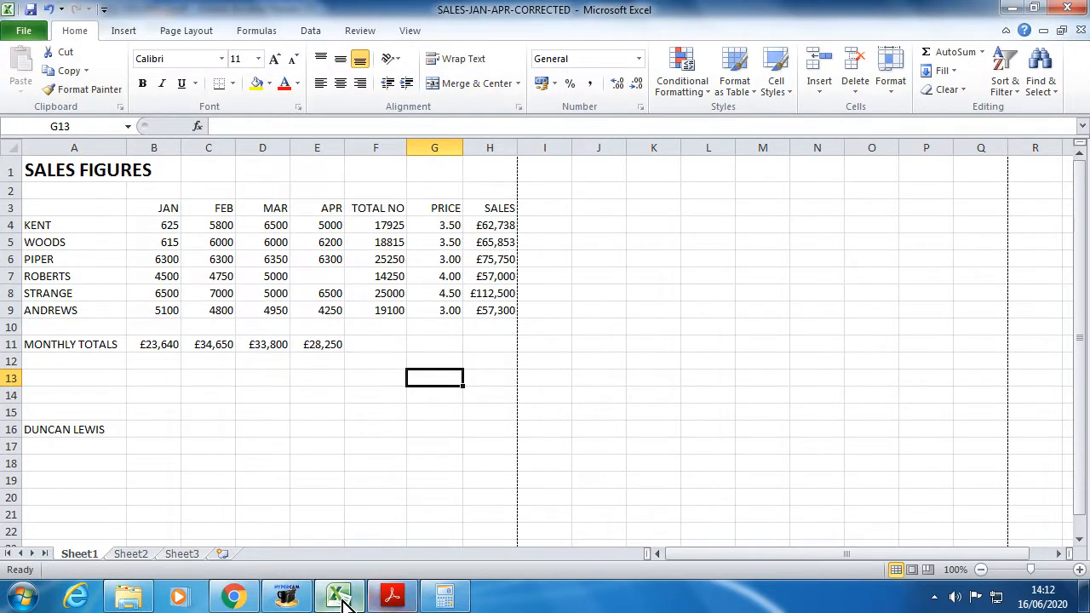
Read instruction 22 on printing the document as a one-page landscape PDF and return to the workbook.
left_click(391, 596)
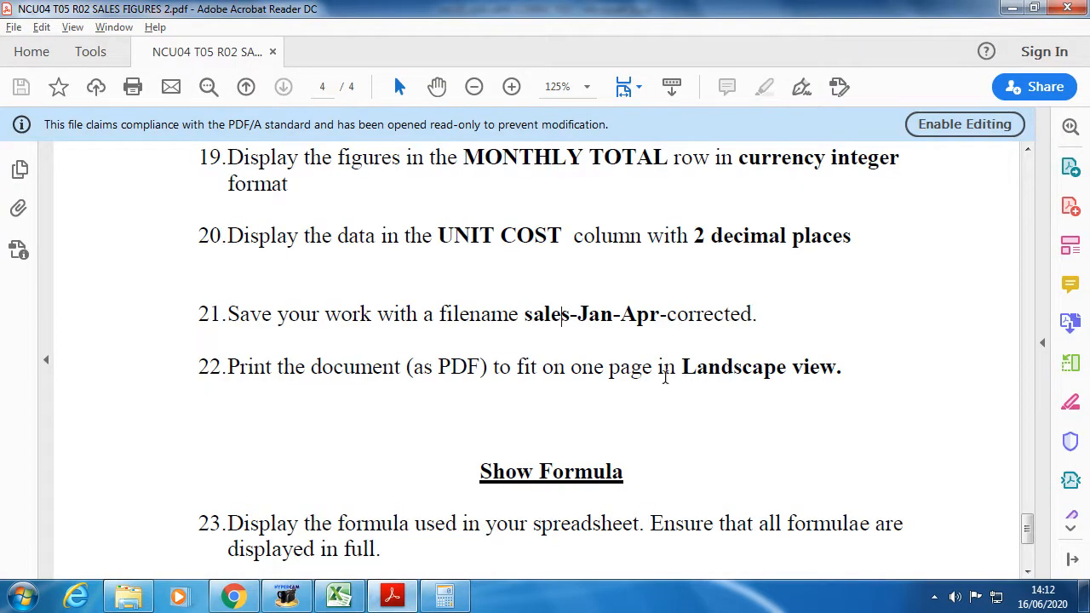
left_click_drag(686, 366, 840, 375)
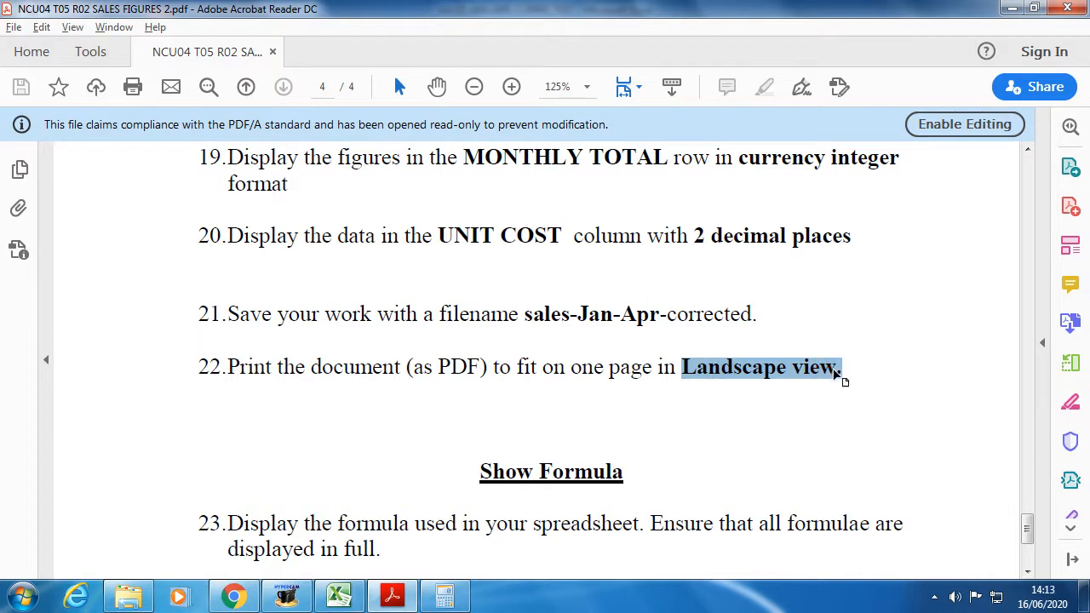
mouse_move(374, 601)
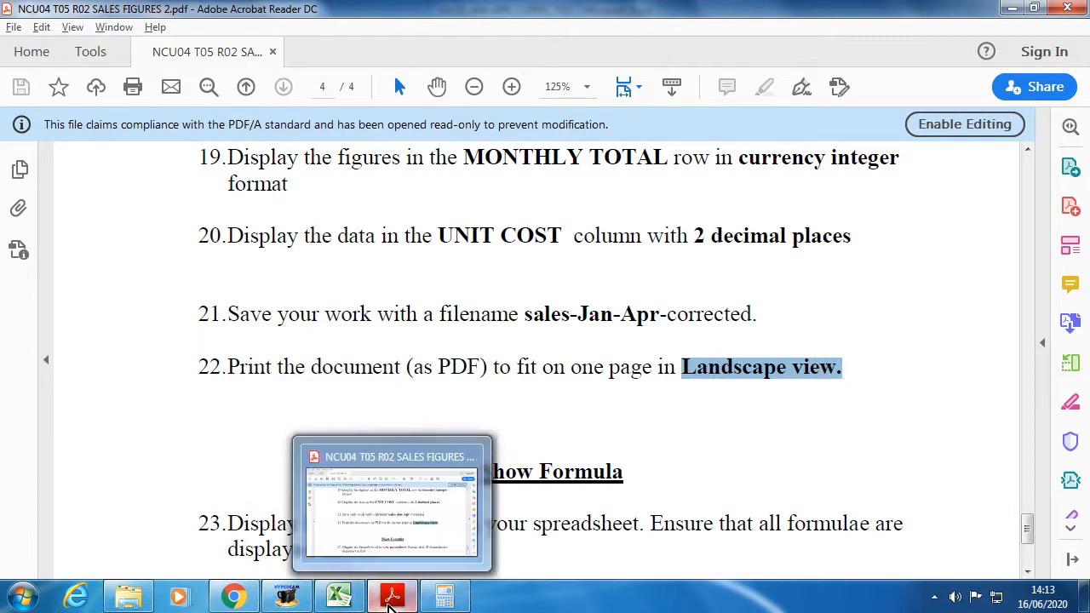
left_click(349, 596)
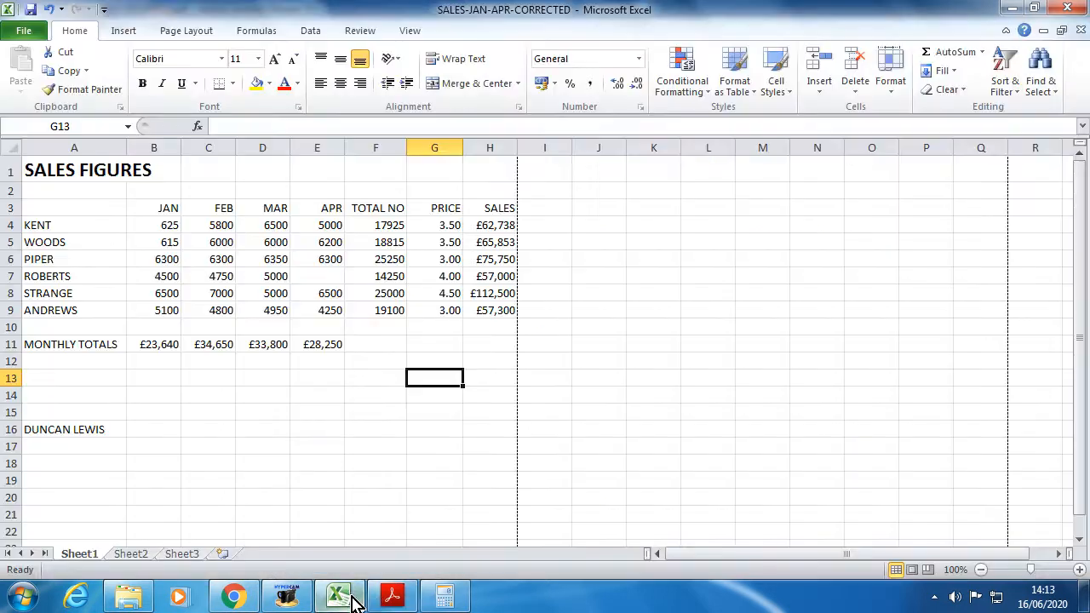
Print the sheet in Landscape Orientation with CutePDF Writer and save the PDF as SALES-JAN-APR-CORRECTED in EXCEL PRACTICE.
left_click(36, 32)
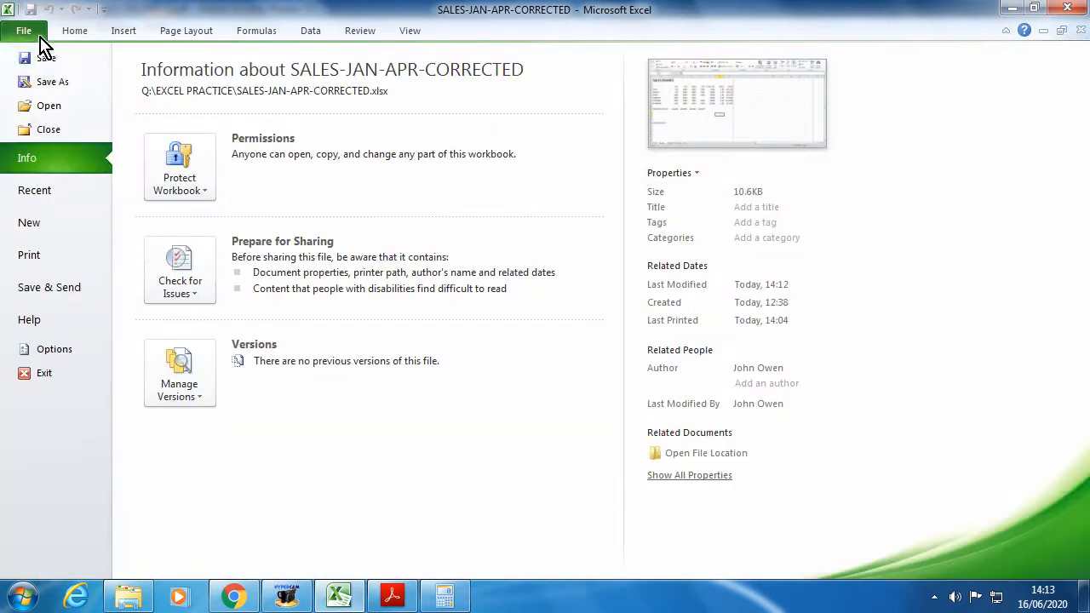
left_click(31, 256)
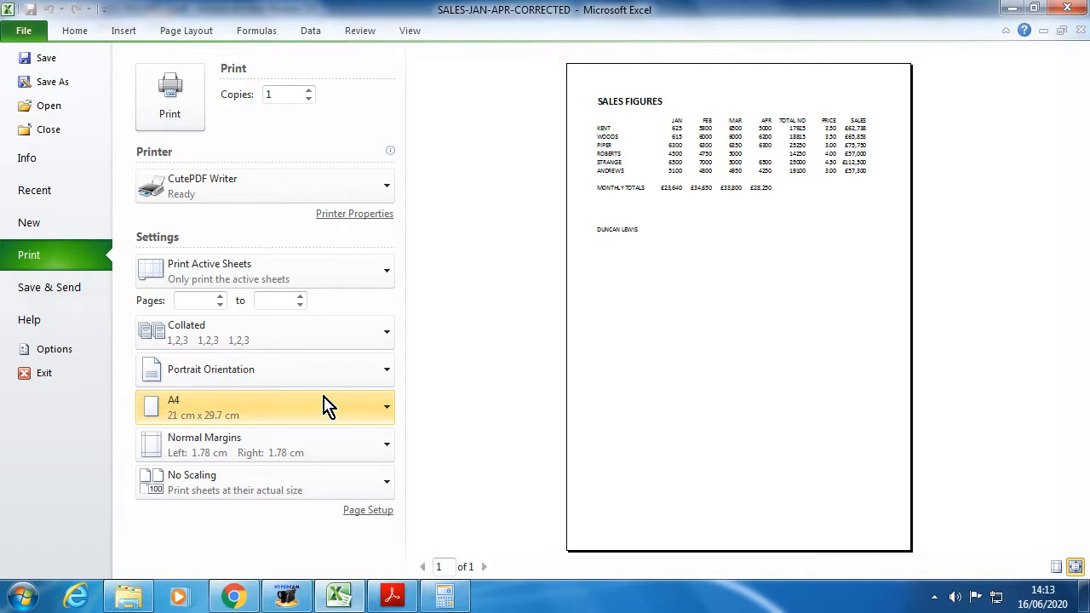
left_click(267, 371)
left_click(241, 452)
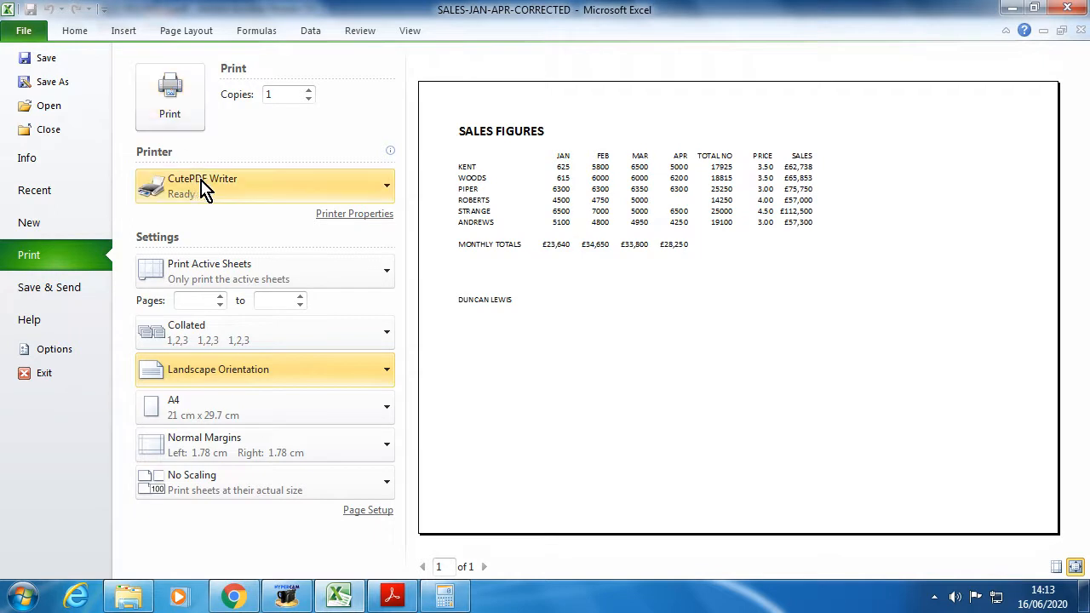
left_click(173, 111)
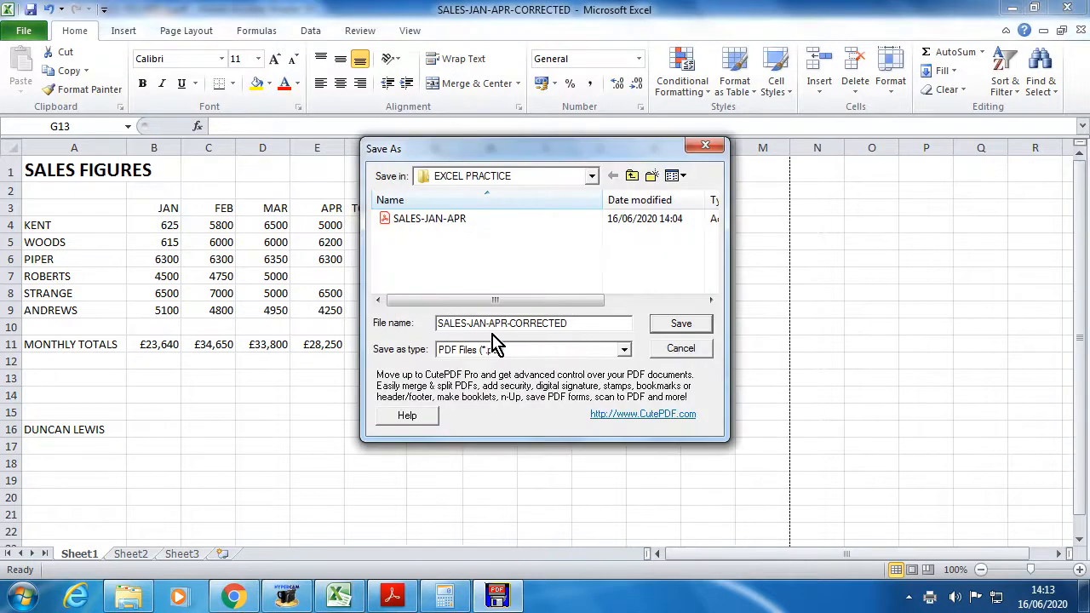
left_click(681, 325)
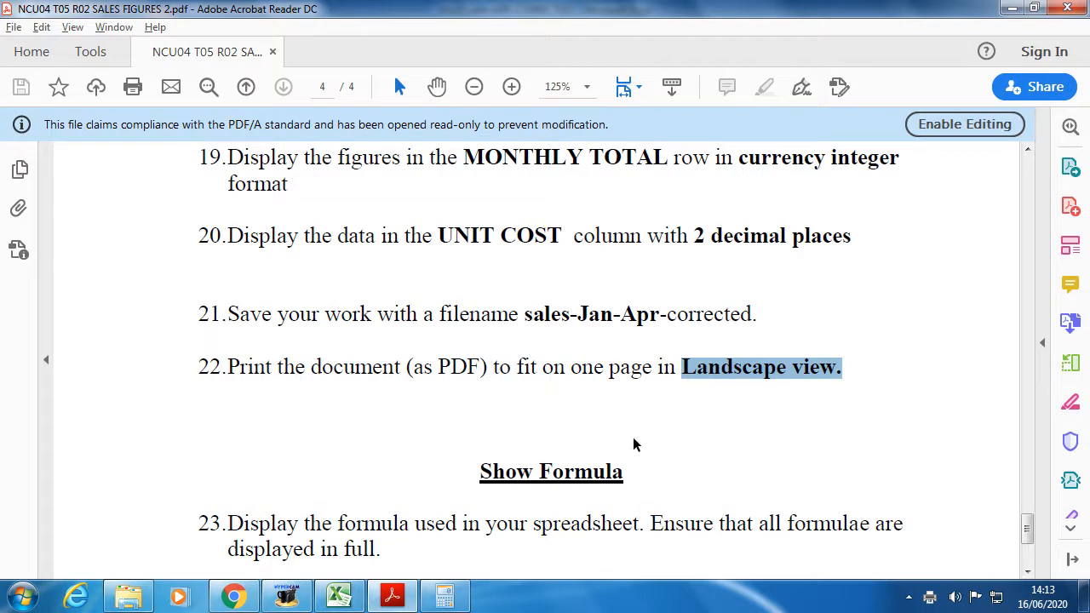
Check the EXCEL PRACTICE folder for the SALES-JAN-APR-CORRECTED PDF and workbook files and return to the workbook.
left_click(132, 596)
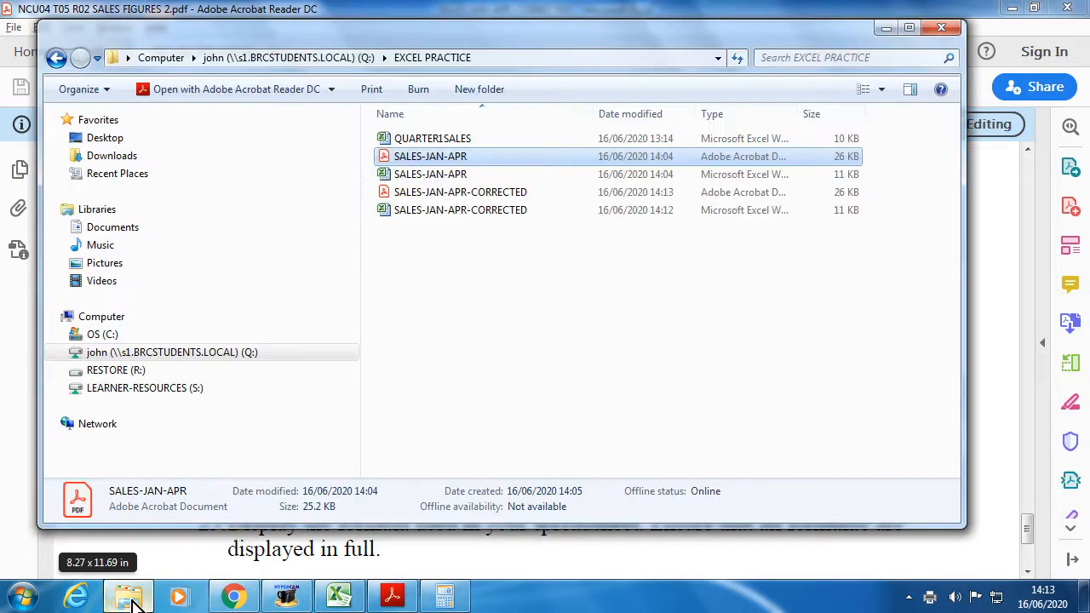
left_click(462, 196)
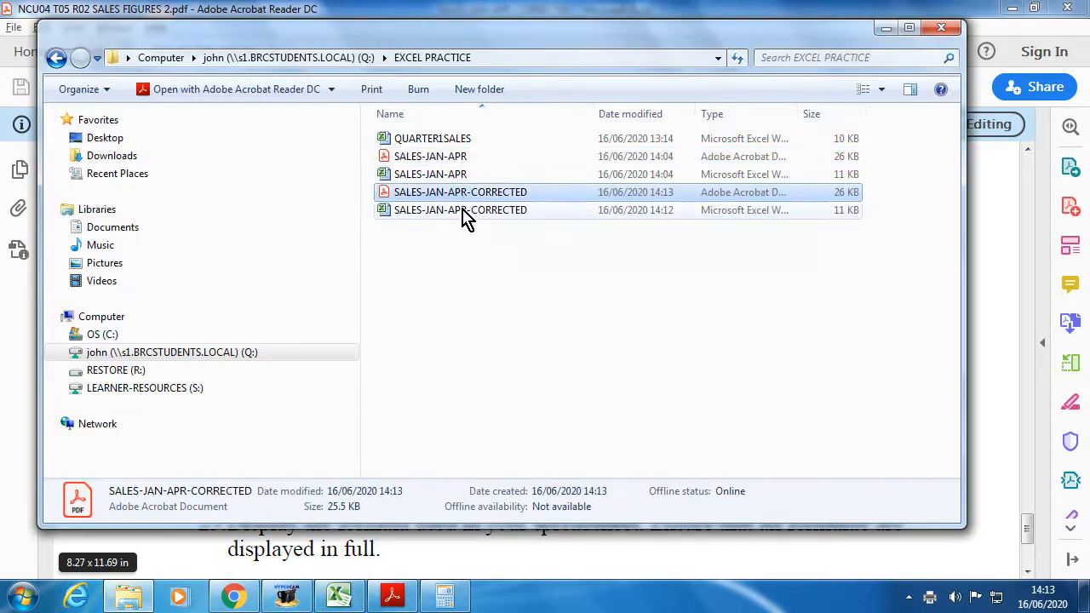
left_click(464, 215)
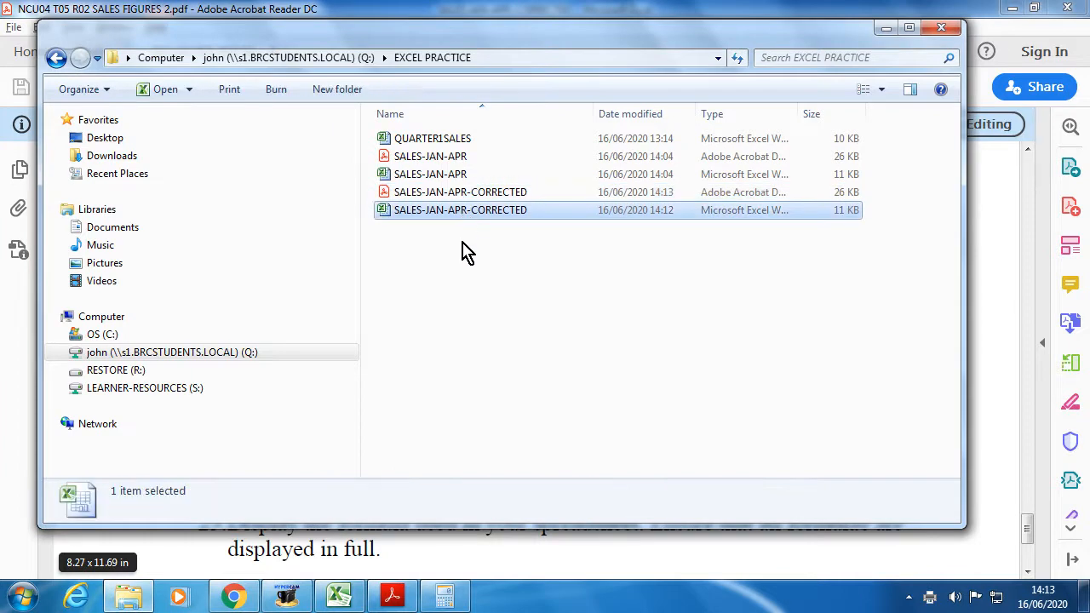
left_click(456, 194)
left_click(456, 157)
left_click(471, 195)
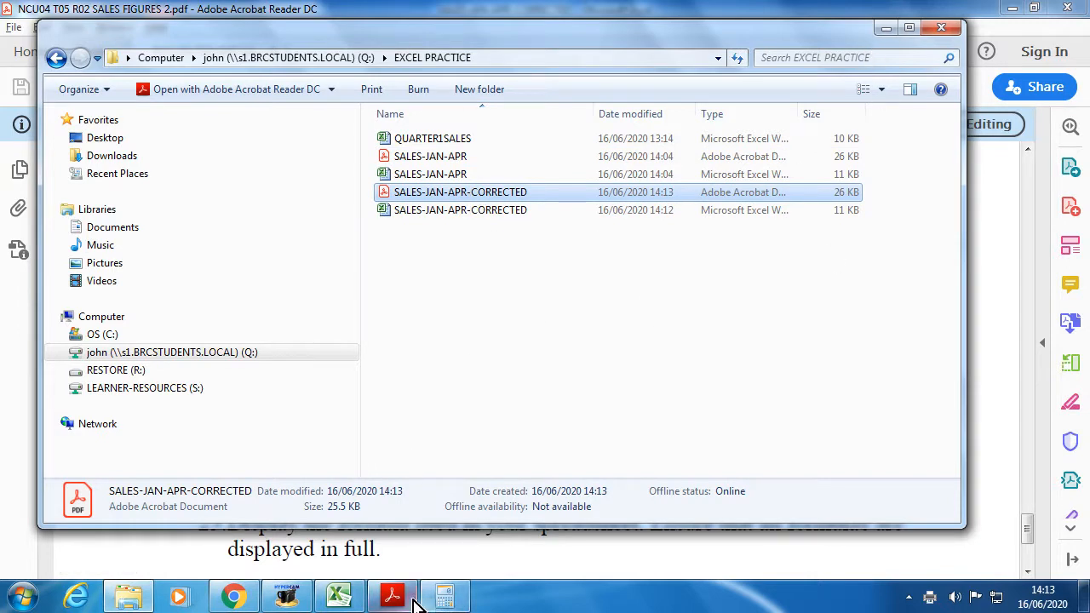
mouse_move(345, 606)
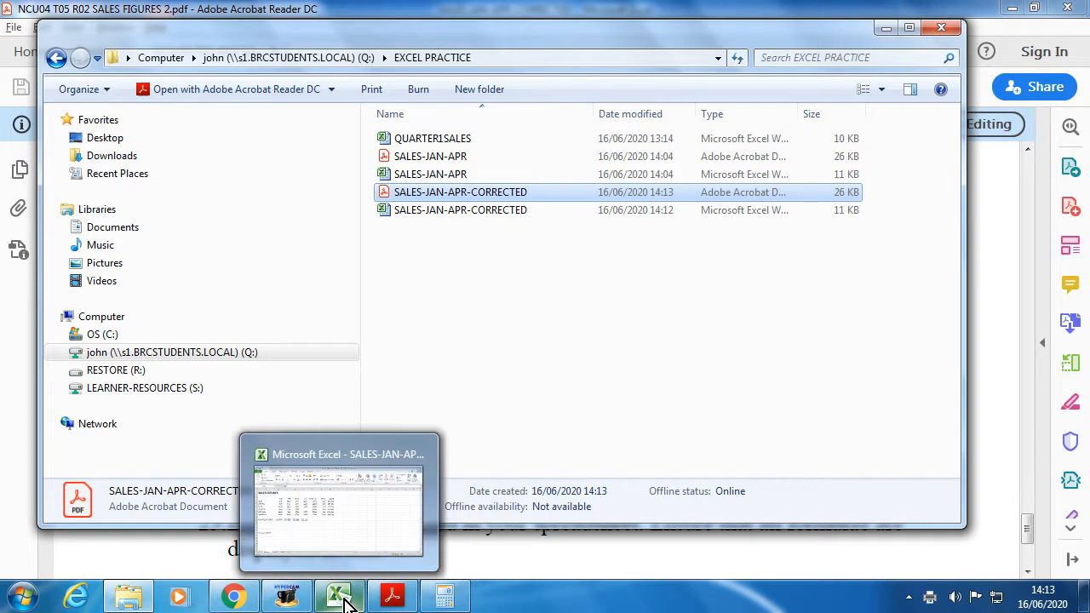
left_click(345, 503)
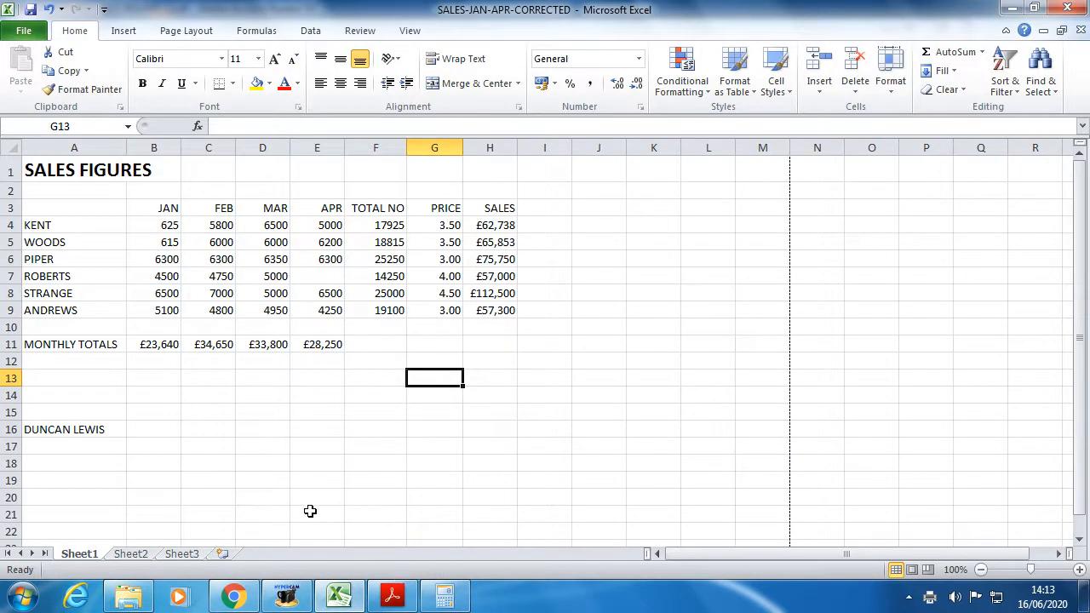
Read instructions 23 to 25 under Show Formula in the PDF worksheet.
left_click(392, 596)
scroll(385, 475, "down", 6)
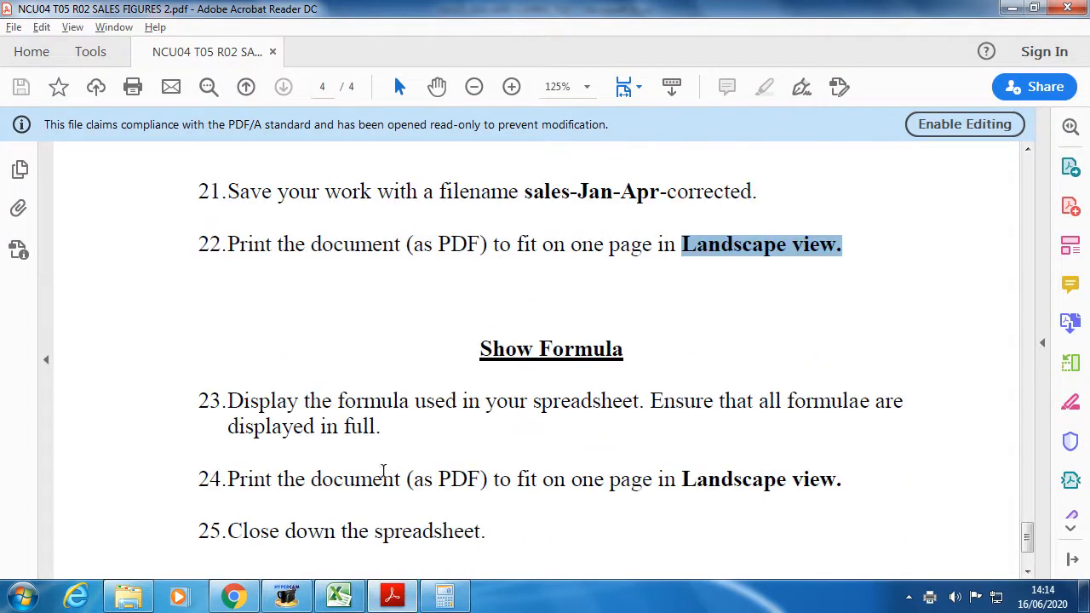
scroll(384, 475, "up", 4)
scroll(383, 473, "down", 4)
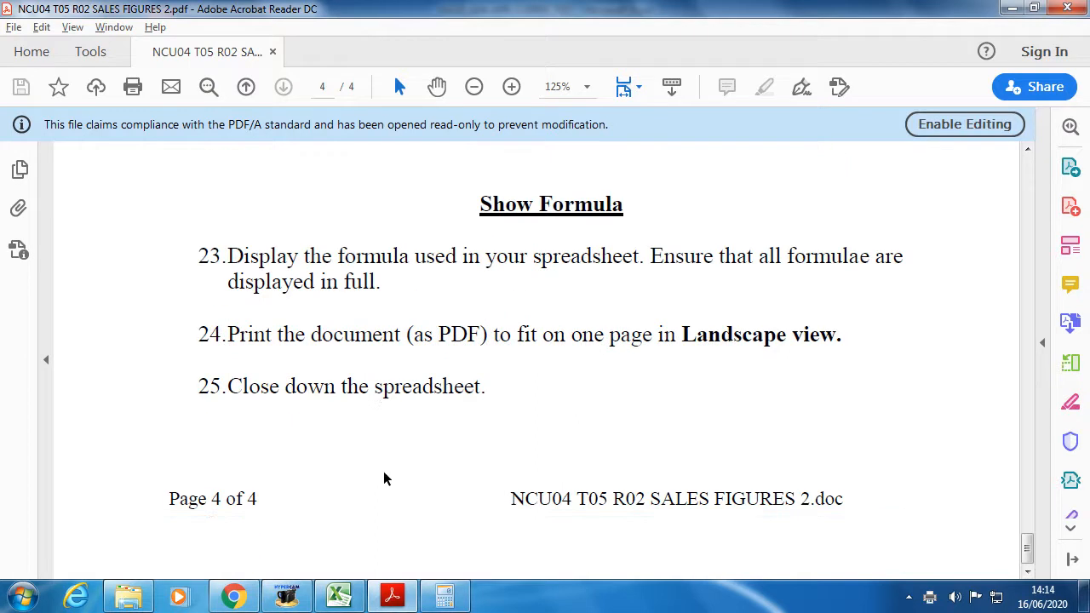
Switch from the PDF's Show Formula section to the workbook and examine the TOTAL NO, SALES and MONTHLY TOTALS ranges.
left_click_drag(479, 204, 627, 204)
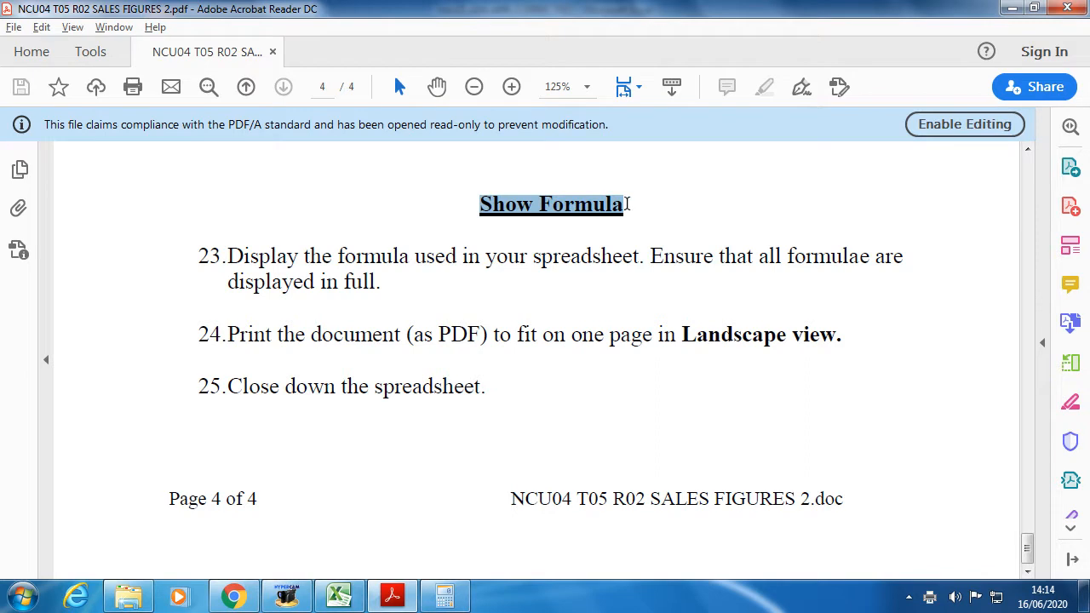
left_click(339, 596)
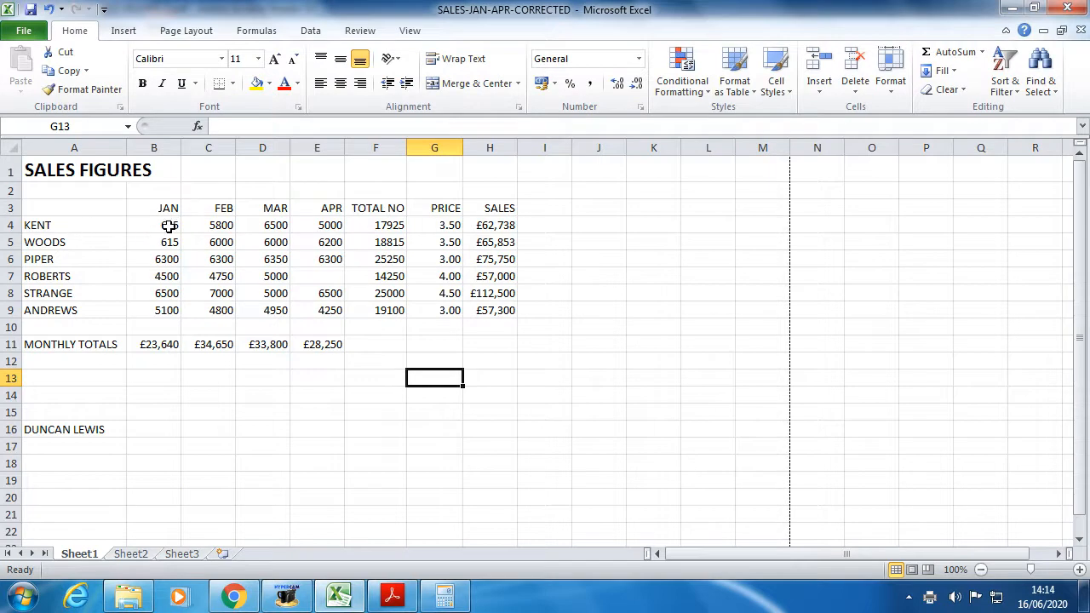
left_click_drag(499, 311, 167, 213)
left_click(187, 258)
left_click_drag(361, 225, 502, 309)
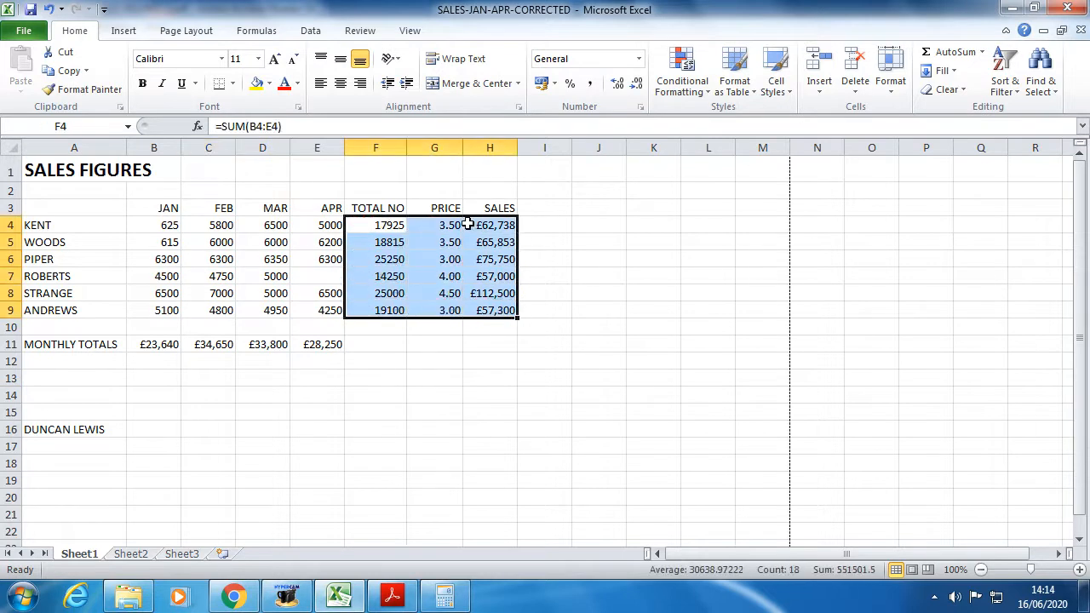
left_click_drag(361, 225, 374, 310)
left_click_drag(497, 225, 494, 310)
left_click_drag(328, 344, 166, 345)
Check the formulas in the monthly totals B11:E11 and in the SALES cells H4:H9.
left_click(175, 377)
left_click(159, 346)
left_click(201, 345)
left_click(278, 348)
left_click(320, 348)
left_click(494, 310)
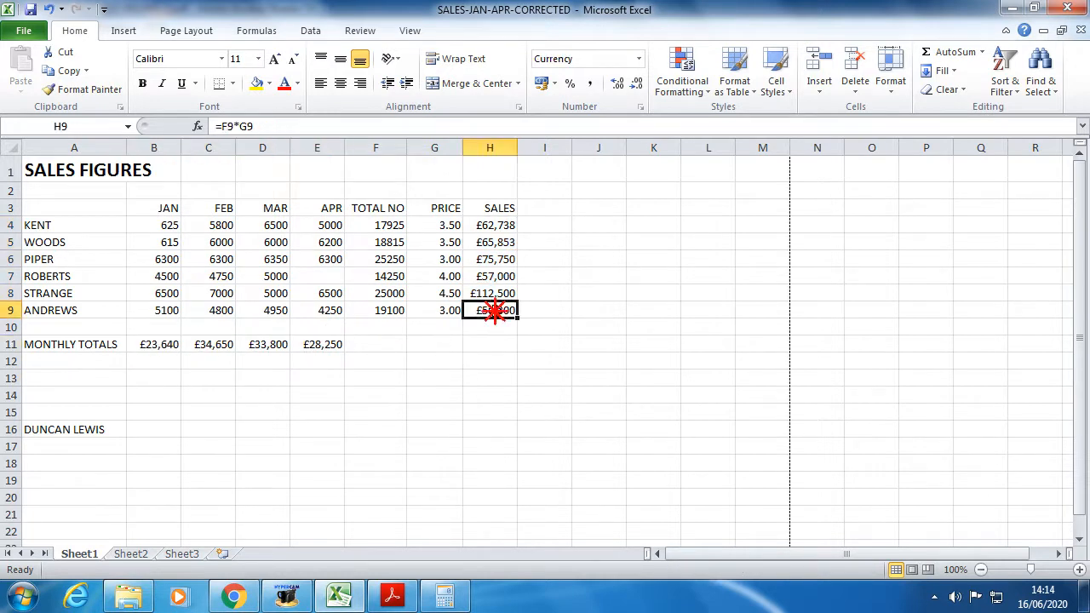
left_click(492, 293)
left_click(492, 276)
left_click(488, 259)
left_click(484, 242)
left_click(483, 225)
Check the SUM formulas in the TOTAL NO cells F4:F9.
left_click(394, 227)
left_click(392, 242)
left_click(387, 258)
left_click(378, 278)
left_click(384, 292)
left_click(386, 310)
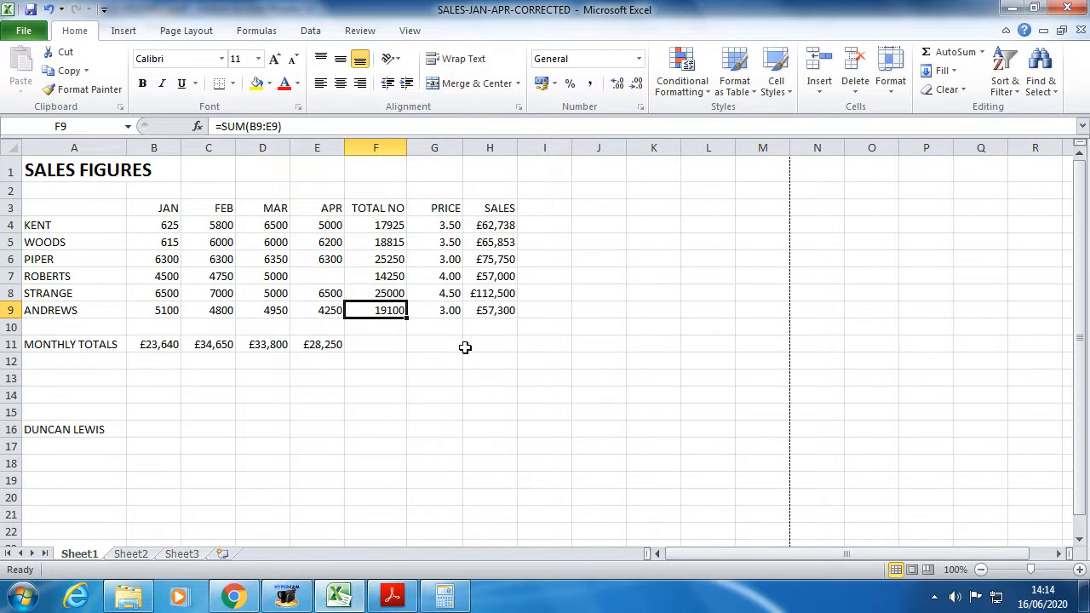
left_click(398, 224)
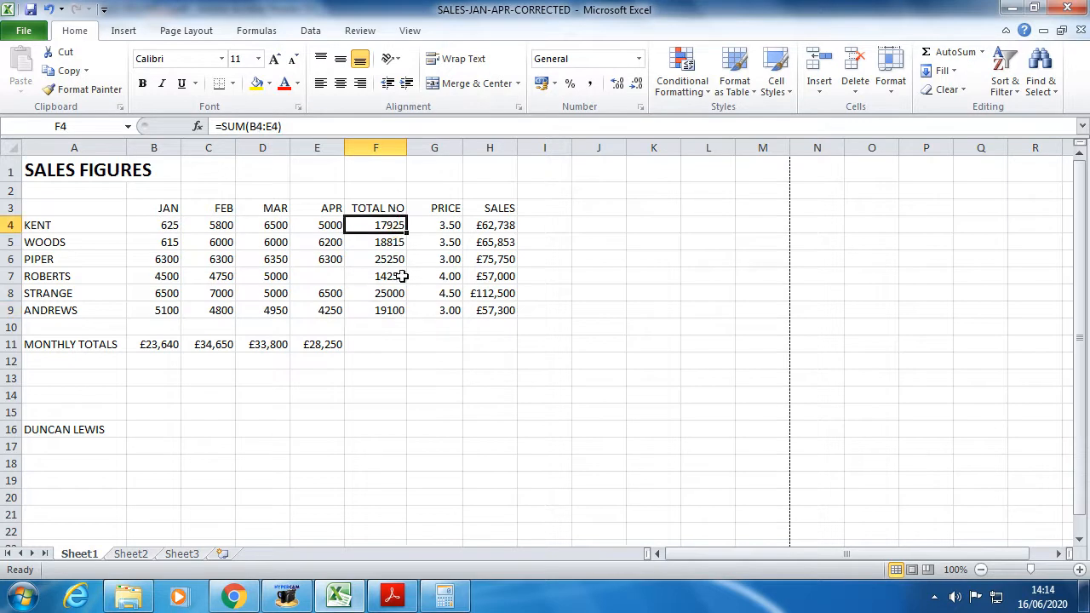
left_click(390, 244)
left_click(392, 257)
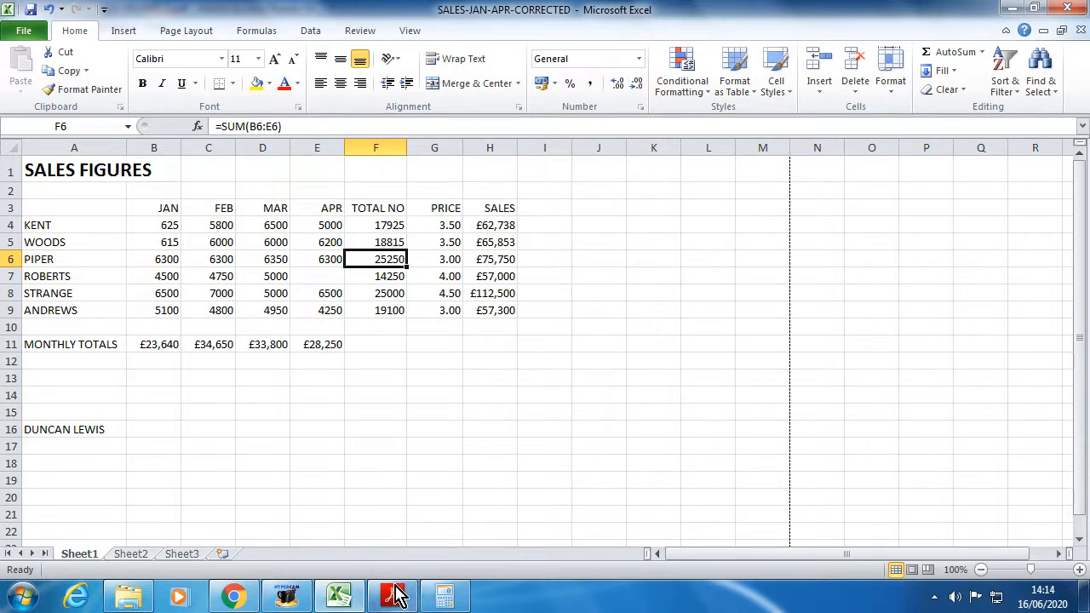
Reread instruction 23 in the PDF worksheet on displaying all formulae in full.
mouse_move(396, 600)
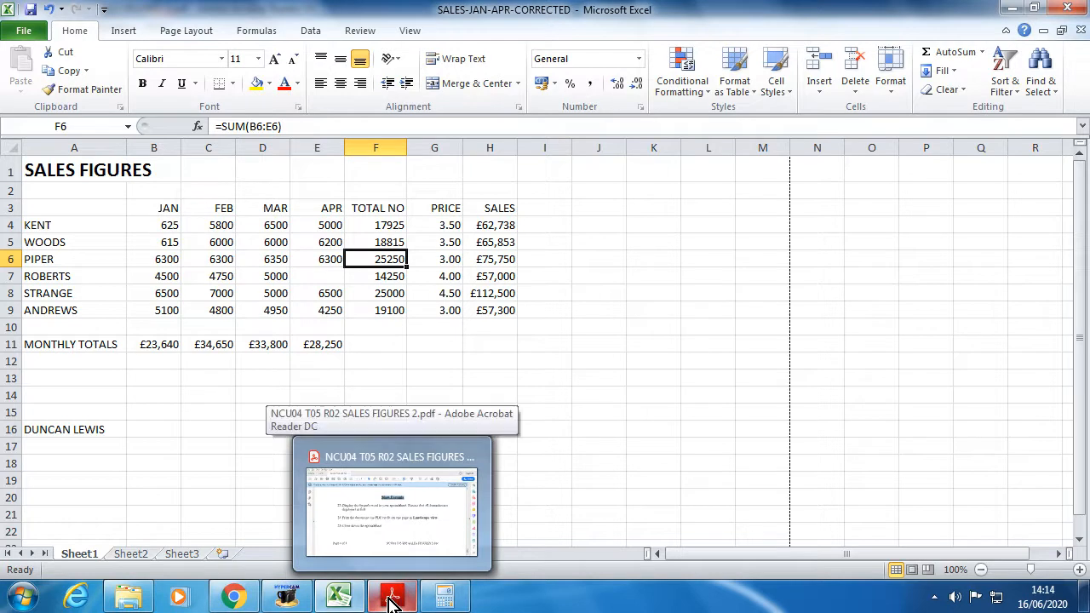
left_click(391, 601)
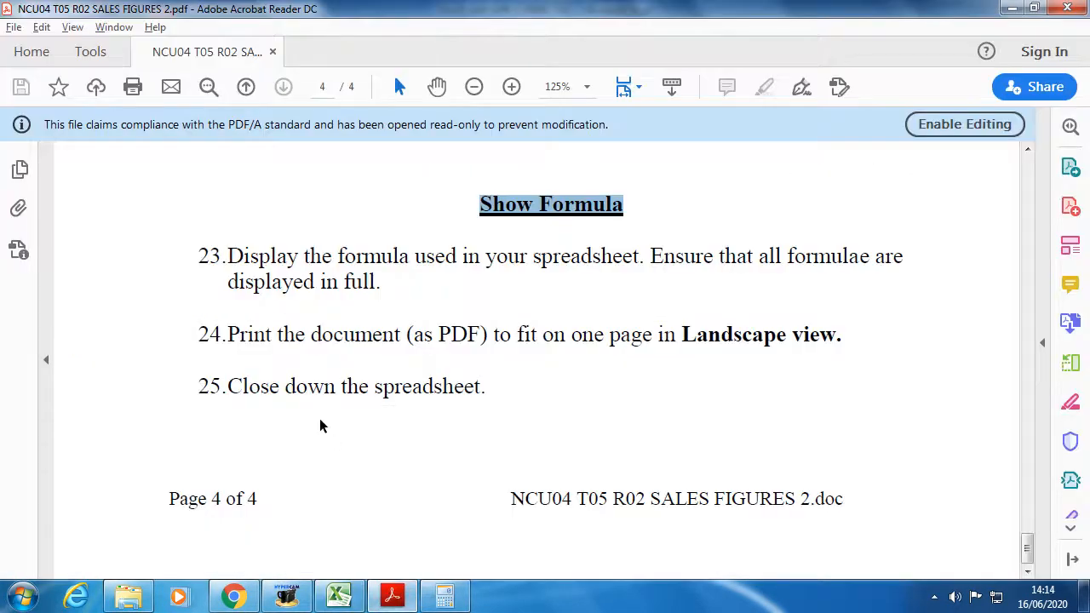
left_click(489, 408)
mouse_move(220, 256)
left_mouse_down()
mouse_move(908, 282)
mouse_move(899, 301)
mouse_move(451, 278)
mouse_move(366, 306)
mouse_move(331, 281)
mouse_move(370, 282)
mouse_move(373, 301)
left_mouse_up()
left_click(352, 292)
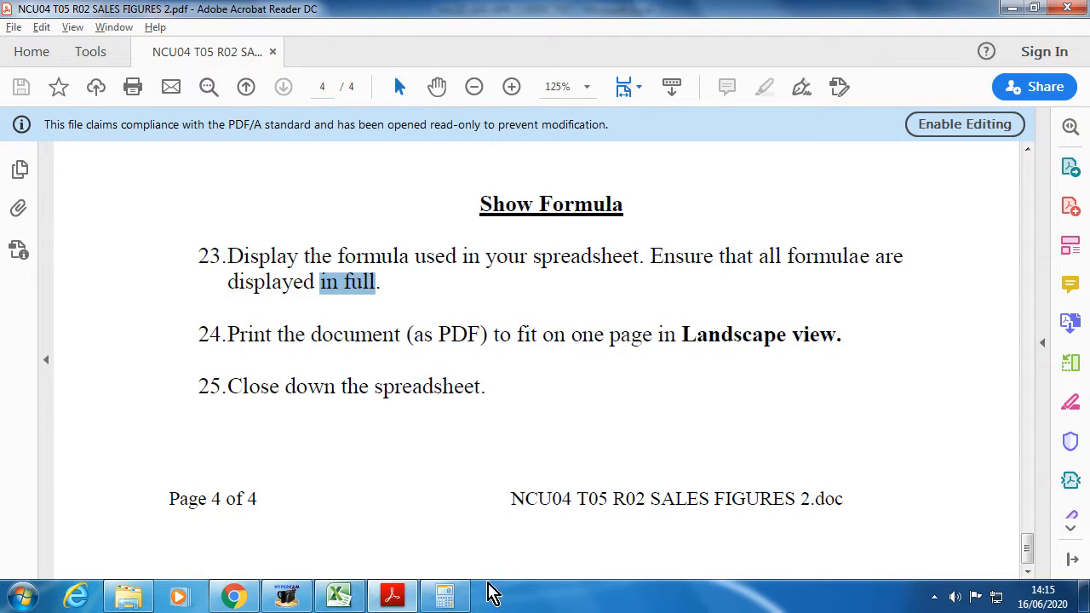
mouse_move(444, 600)
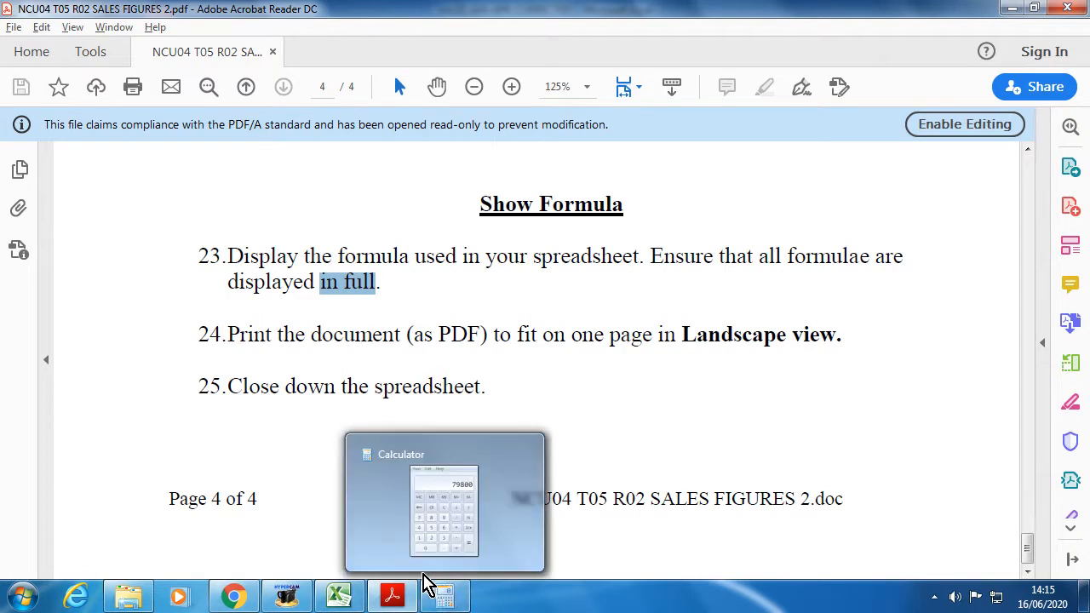
mouse_move(407, 599)
Return to the workbook and turn on Show Formulas for the sheet.
left_click(339, 596)
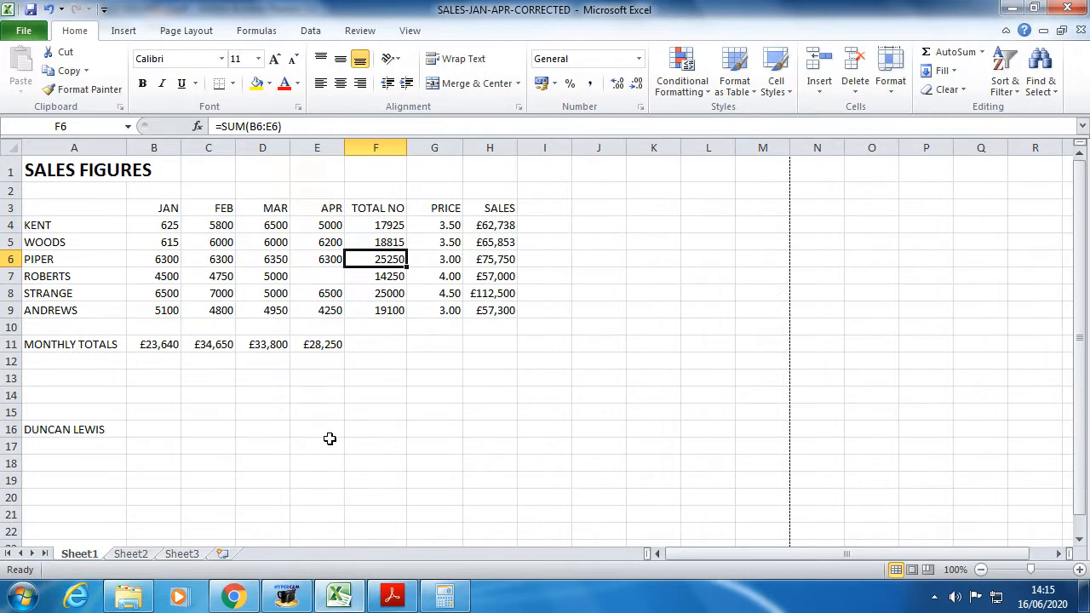
left_click(408, 34)
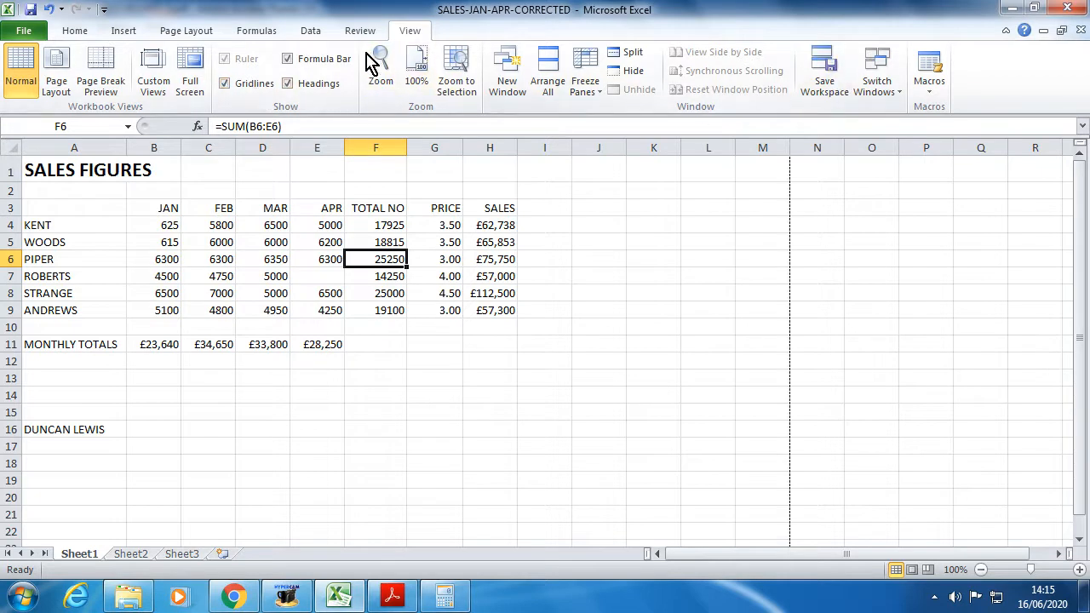
left_click(264, 32)
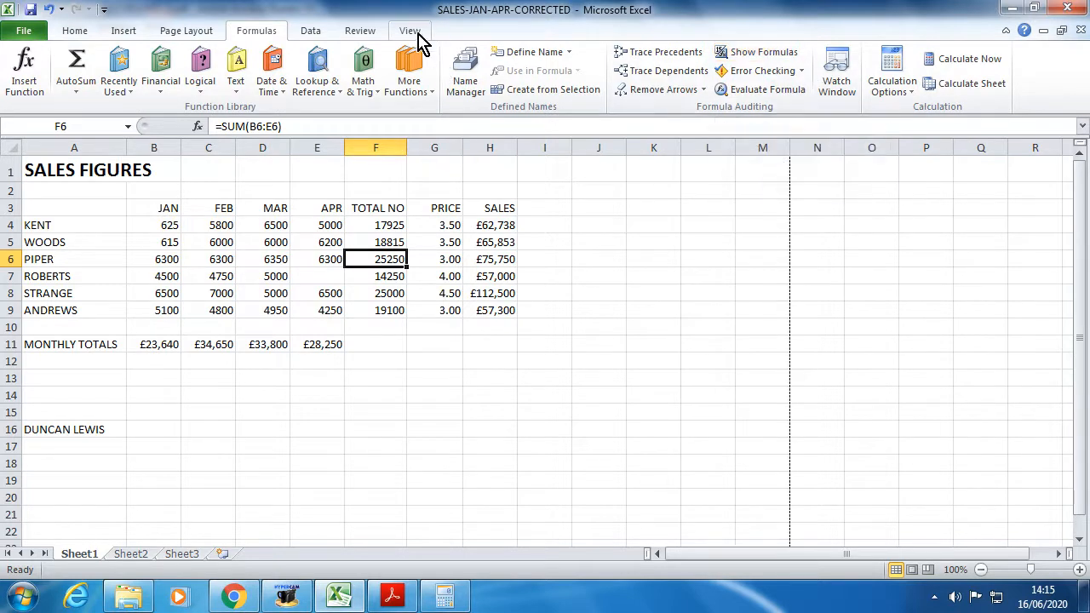
left_click(767, 55)
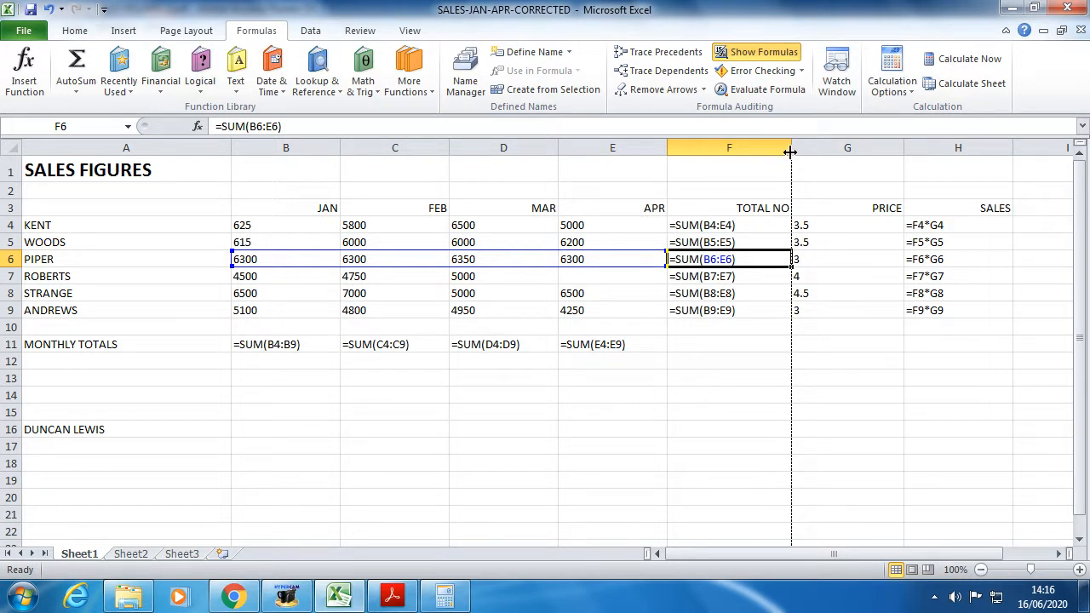
Preview both print pages of the sheet with formulas shown and go back to the worksheet.
left_click(17, 32)
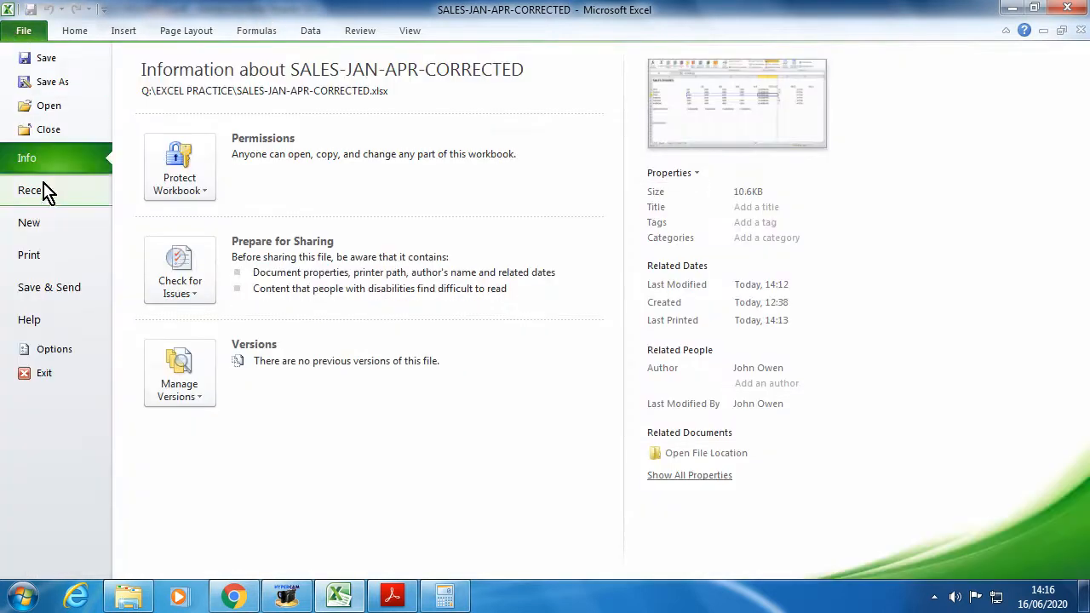
left_click(47, 260)
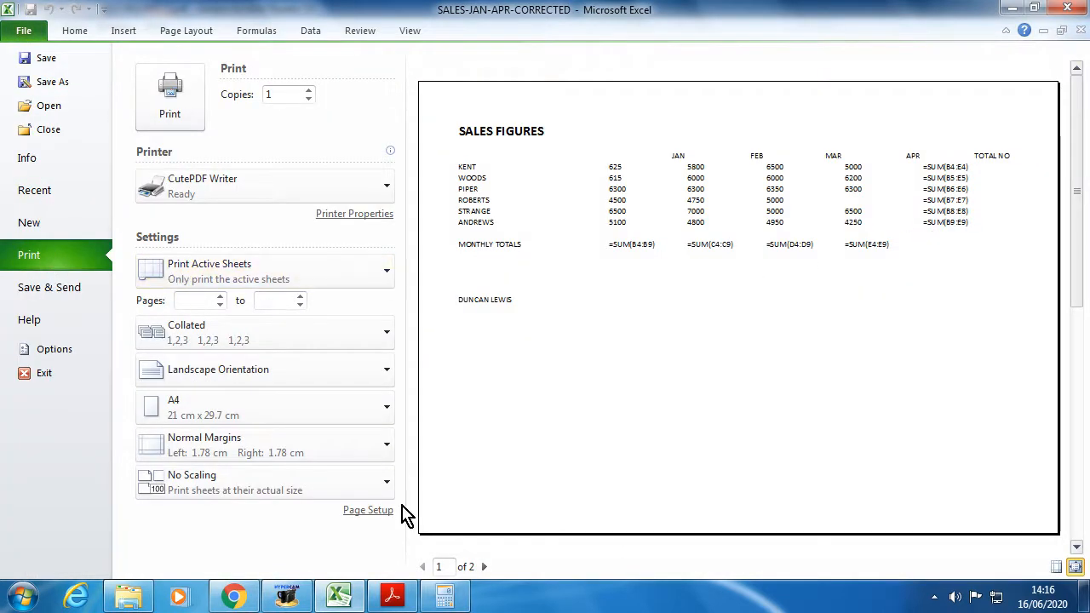
left_click(484, 566)
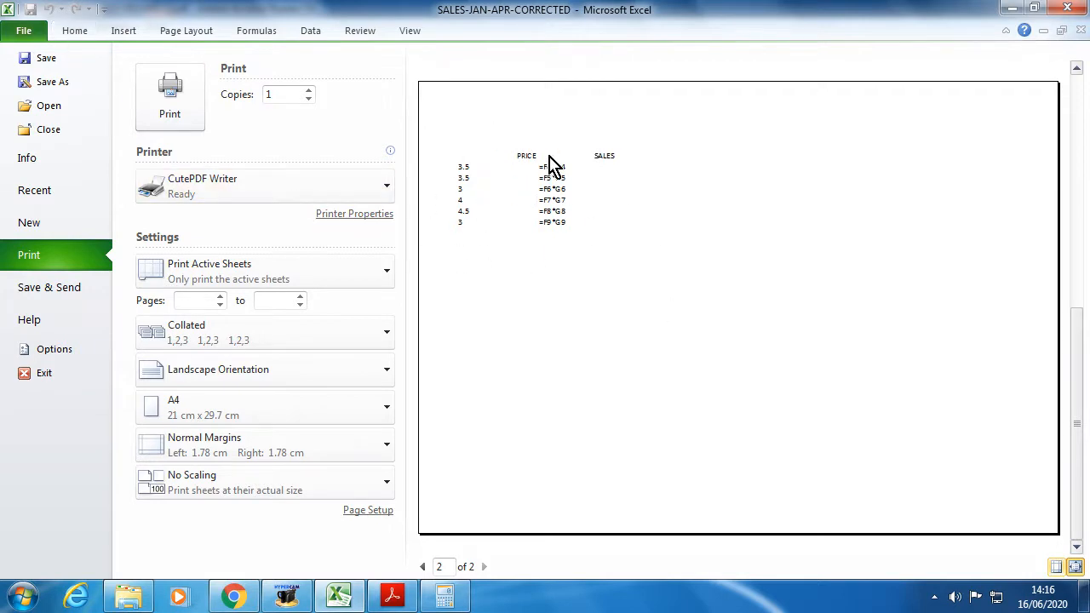
left_click(67, 31)
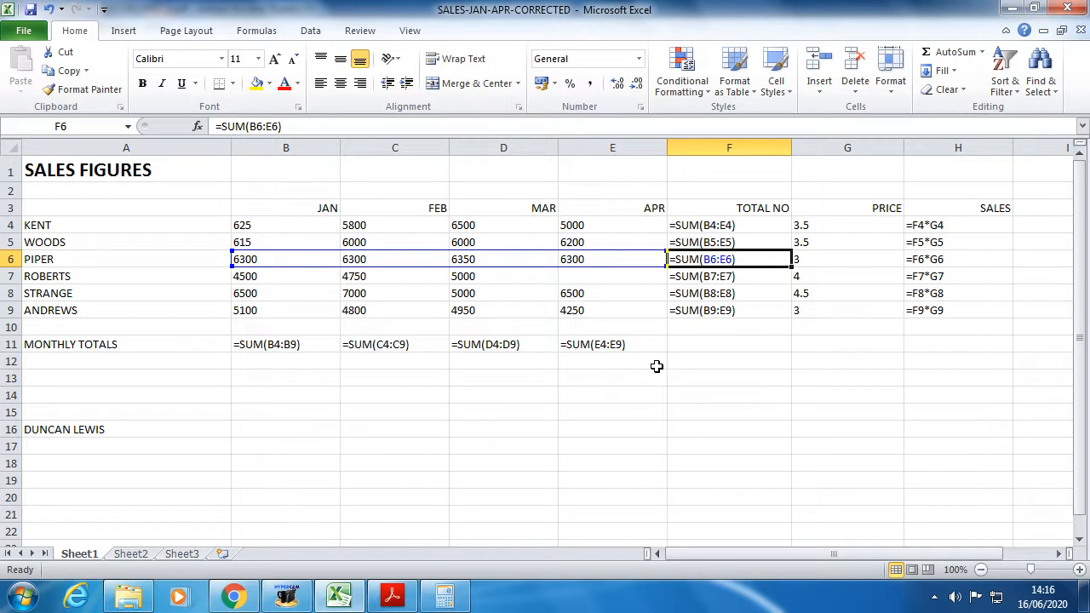
Narrow columns A to E in the formula view while keeping the monthly total formulas readable in full.
left_click_drag(227, 152, 133, 148)
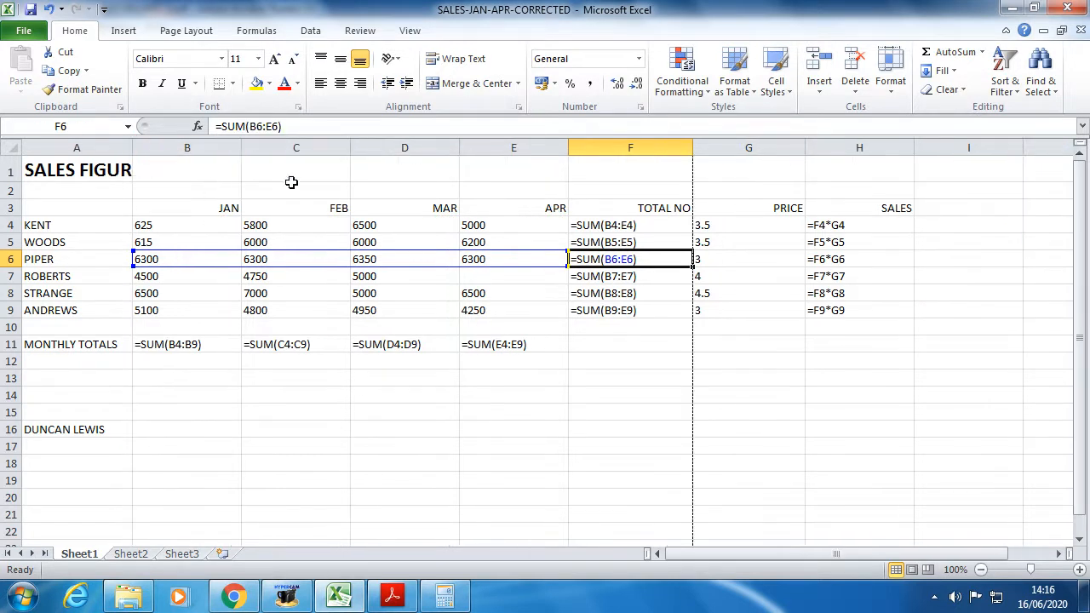
left_click_drag(239, 145, 212, 150)
left_click_drag(324, 151, 296, 152)
left_click_drag(405, 150, 375, 153)
left_click_drag(483, 150, 453, 151)
Check that the formulas in the monthly totals row and the TOTAL NO column are displayed in full.
left_click(169, 354)
left_click(246, 355)
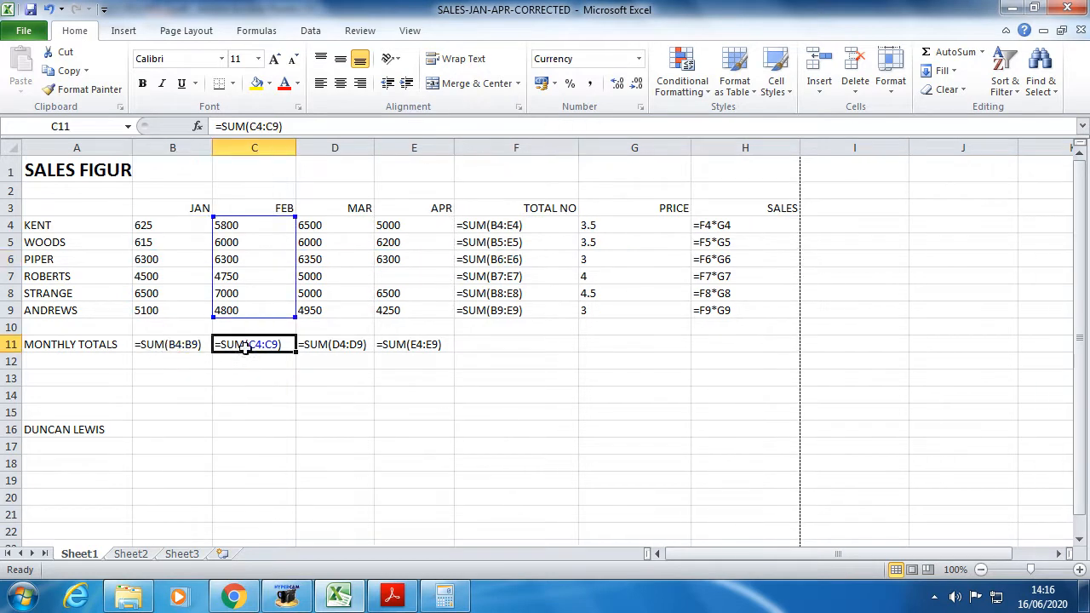
left_click(320, 344)
left_click(395, 355)
left_click(509, 294)
left_click(514, 276)
left_click(514, 259)
left_click(515, 242)
left_click(507, 225)
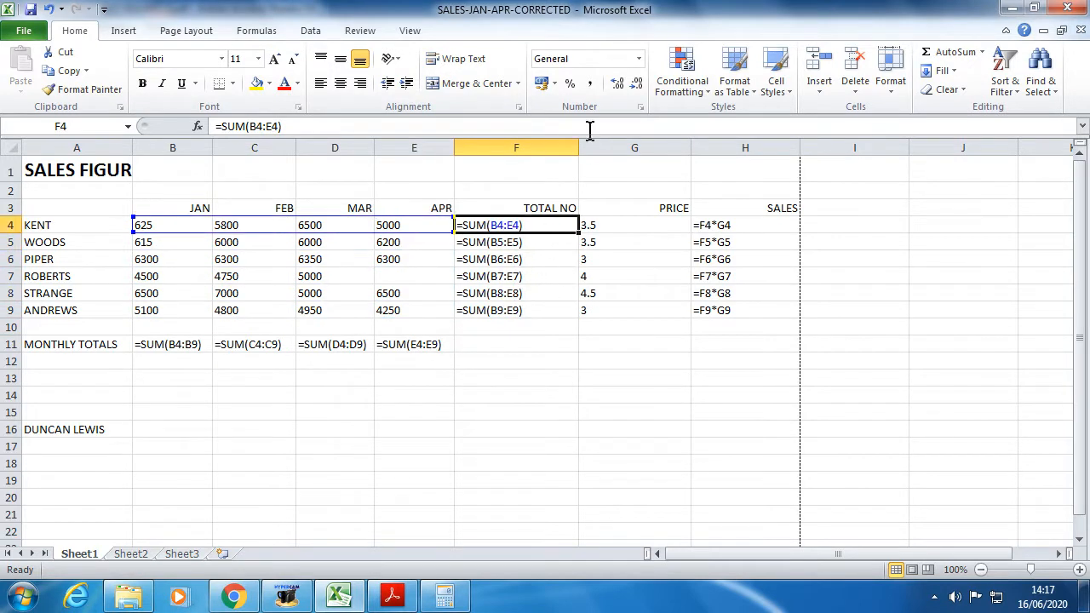
Narrow column E past its formula, widen it until E11 fits in full, and recheck the monthly total formulas.
left_click_drag(454, 150, 431, 154)
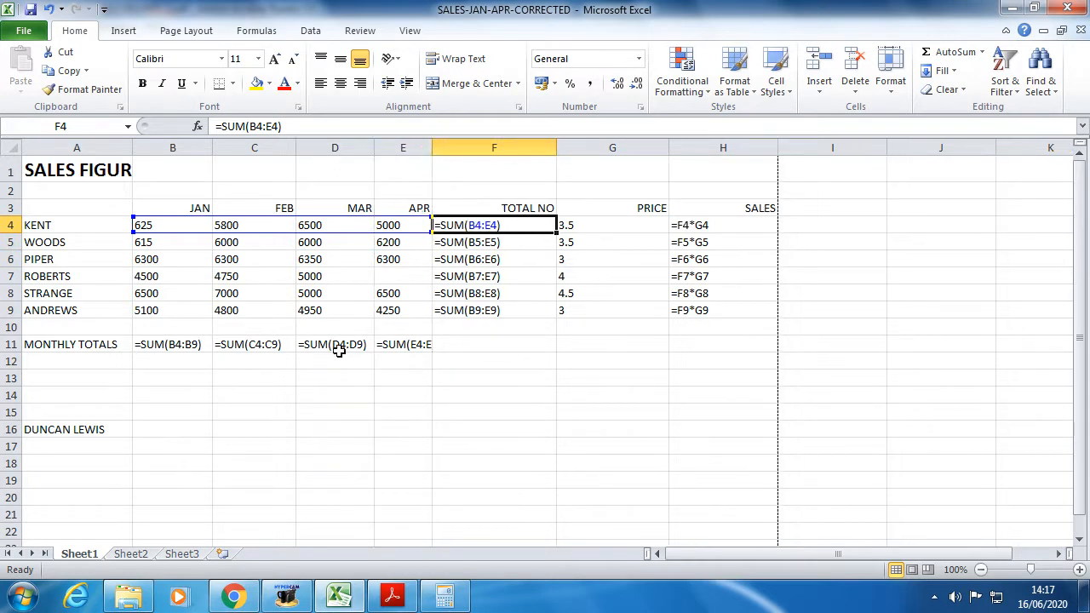
left_click(396, 344)
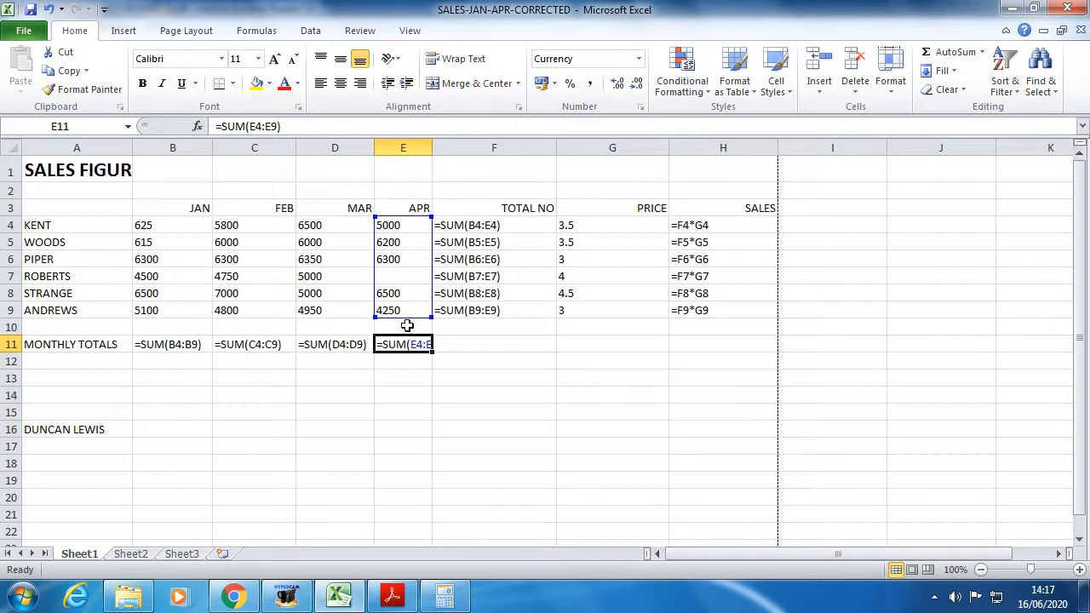
left_click(399, 376)
left_click_drag(431, 147, 458, 147)
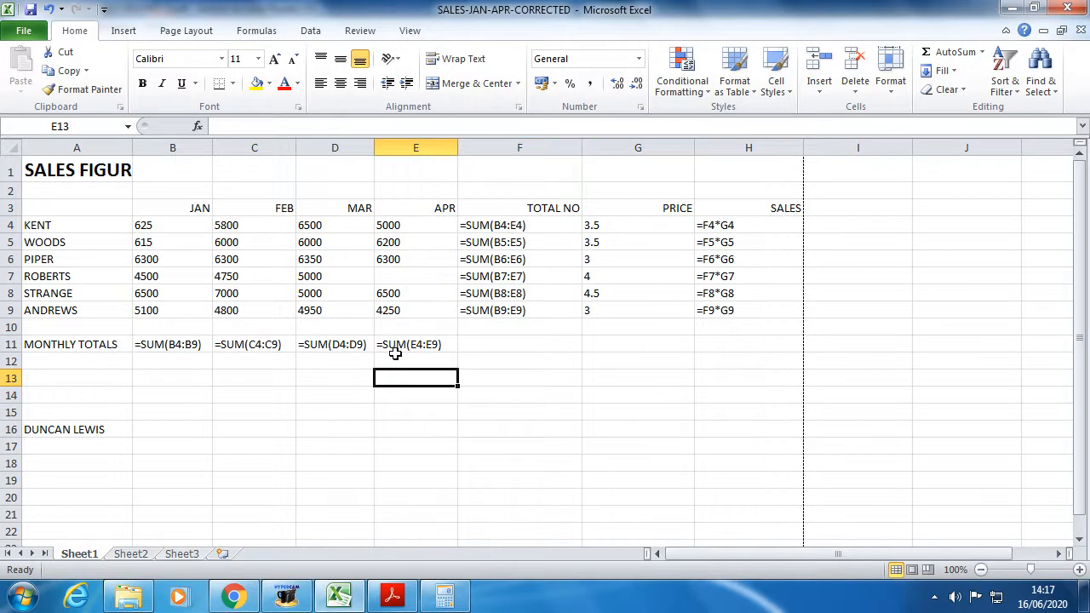
double_click(192, 344)
left_click(274, 359)
double_click(320, 345)
double_click(390, 345)
Narrow columns F, G and H to bring the formula view closer to one page width.
left_click_drag(582, 149, 554, 151)
left_click_drag(775, 152, 763, 154)
left_click_drag(666, 151, 626, 151)
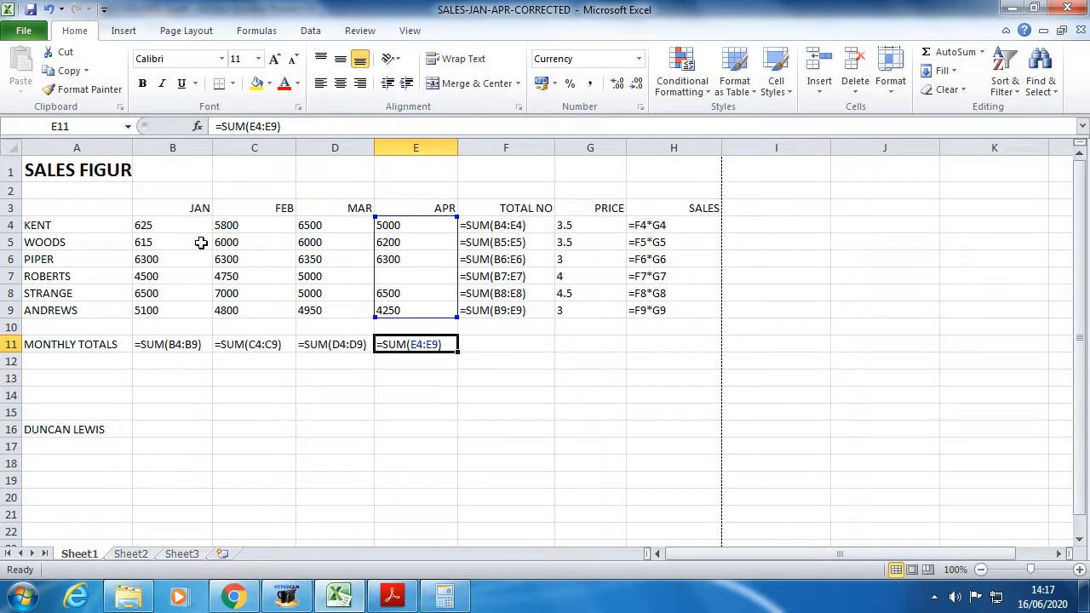
Turn off Show Formulas to return the sheet to its calculated values.
left_click(404, 33)
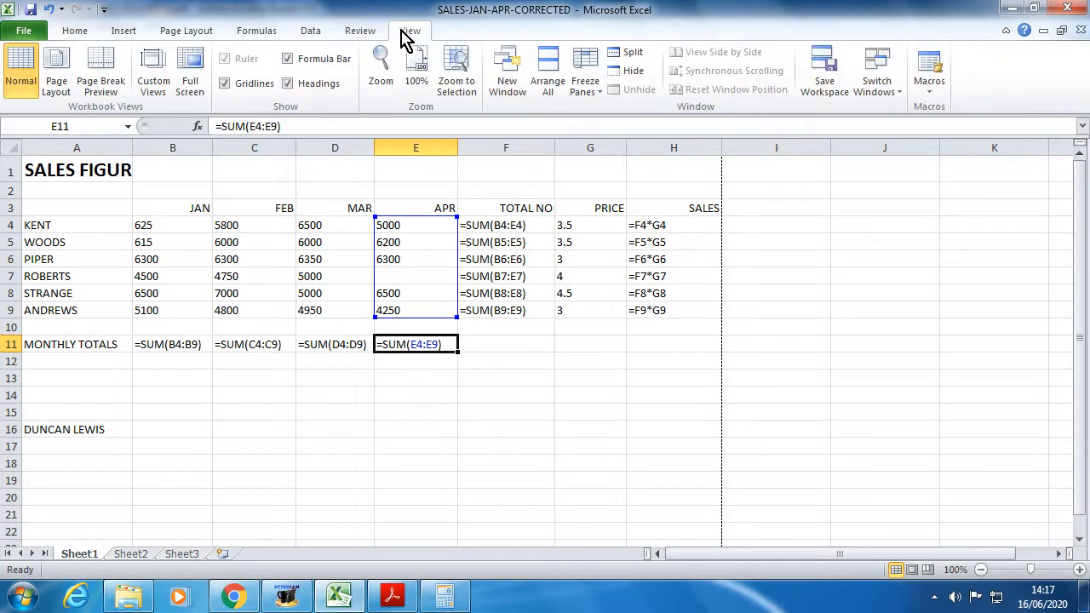
left_click(260, 30)
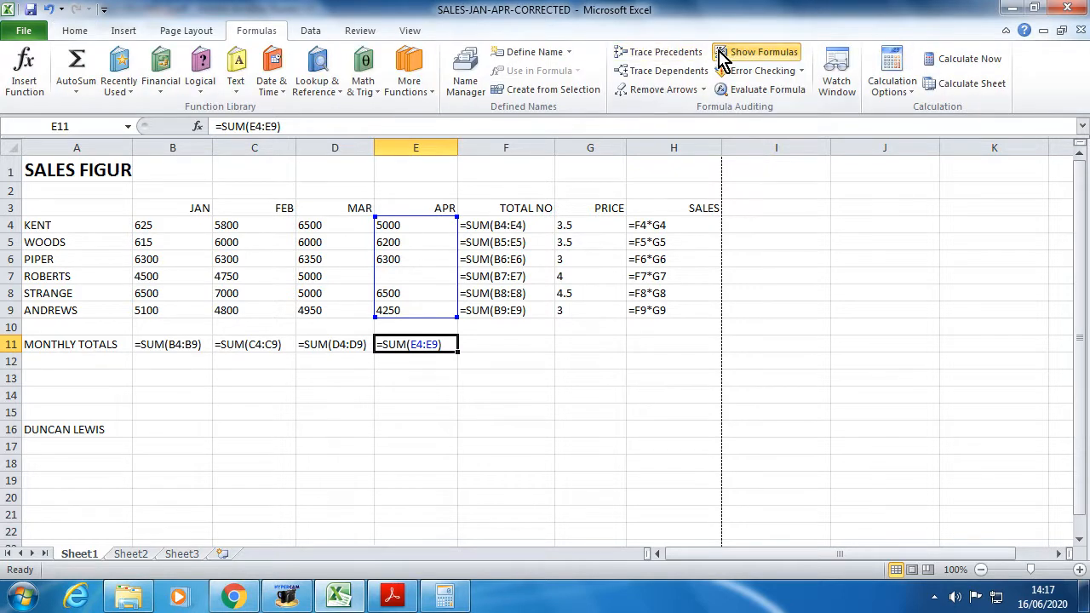
left_click(775, 56)
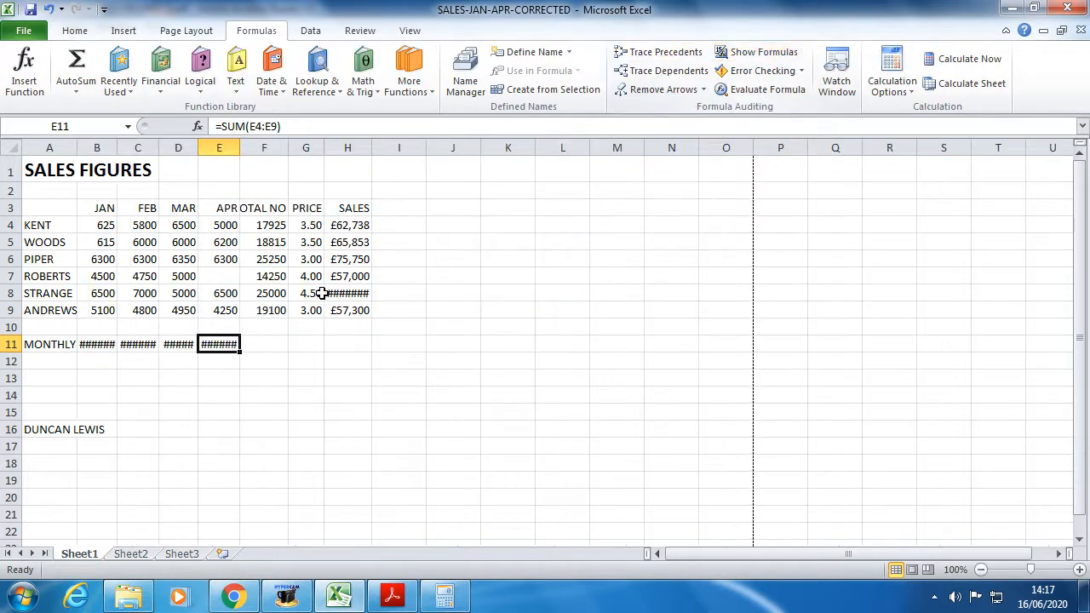
Autofit the widths of columns A to F and column H to their contents.
double_click(77, 149)
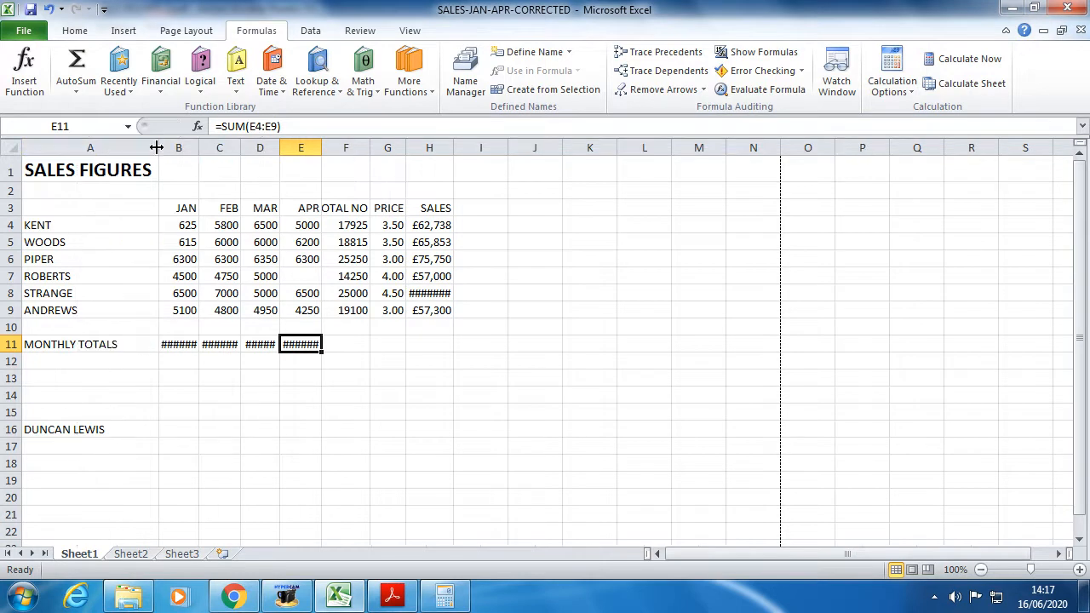
double_click(199, 147)
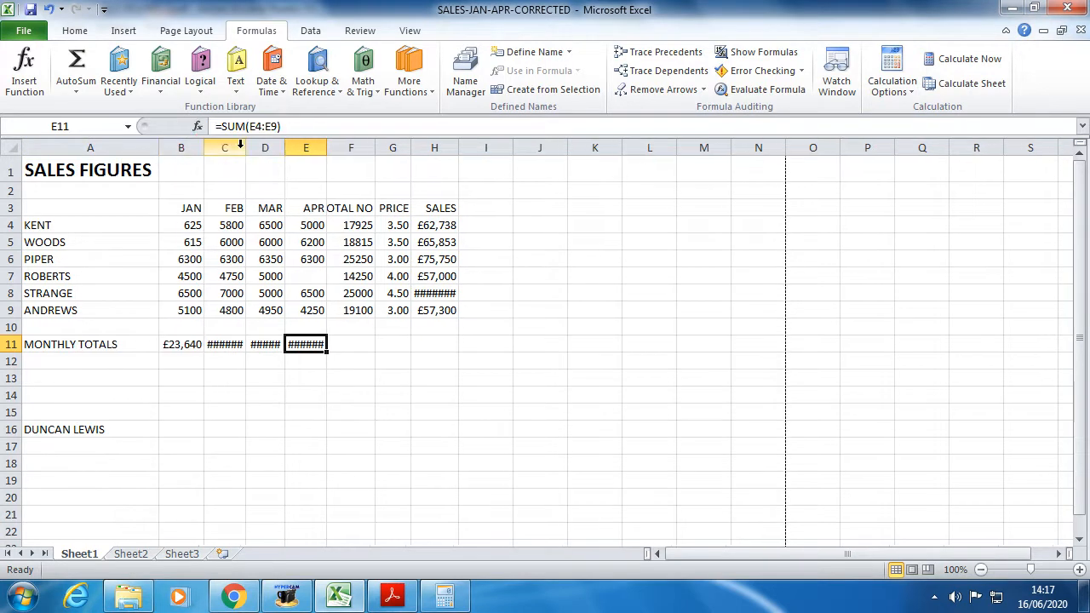
left_click(233, 147)
double_click(245, 148)
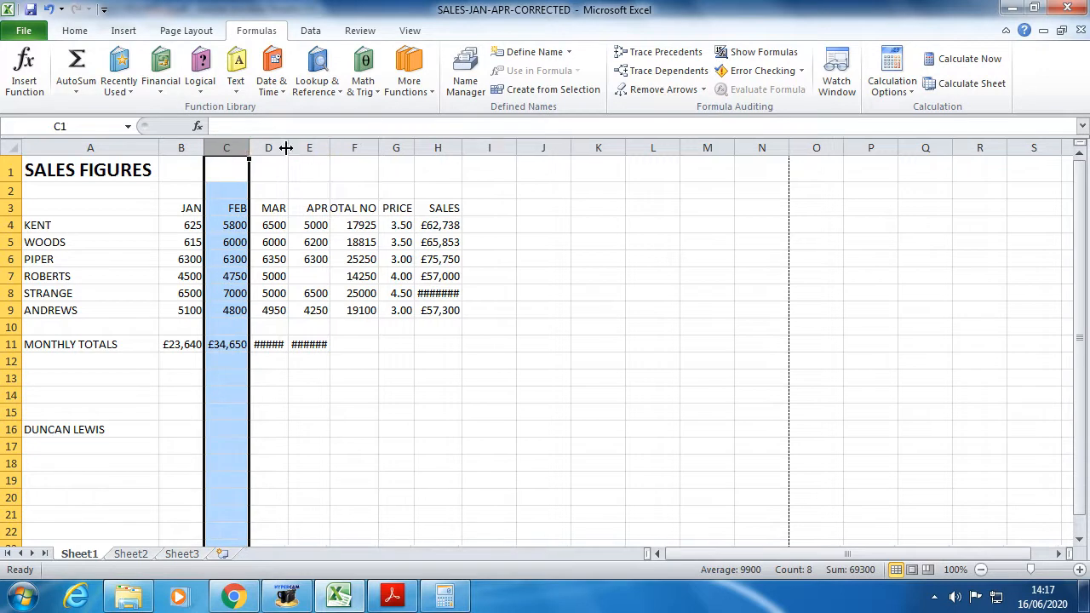
double_click(288, 148)
double_click(333, 148)
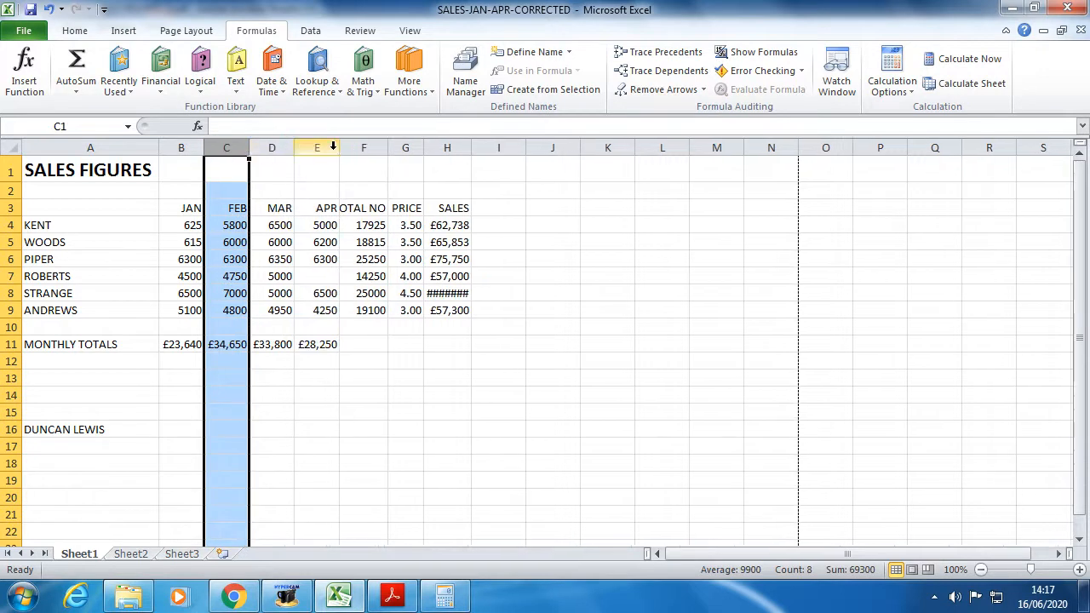
double_click(389, 147)
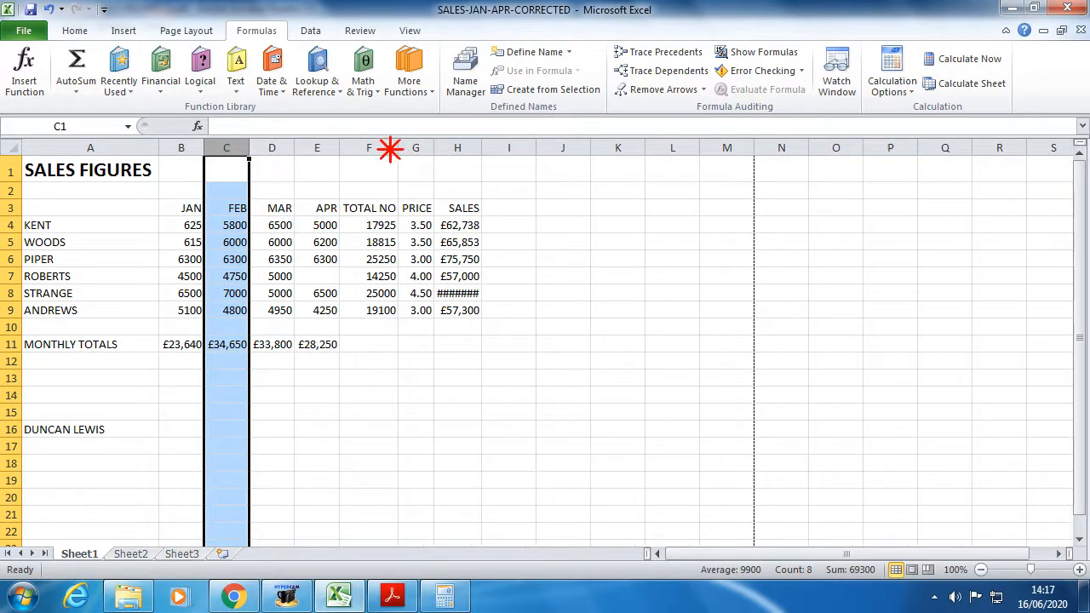
double_click(487, 149)
Narrow column H below the width of its SALES figures and examine cells H4 to H9.
left_click_drag(485, 149, 465, 150)
left_click(452, 227)
left_click(451, 243)
left_click(451, 261)
left_click(451, 277)
left_click(451, 294)
left_click(451, 312)
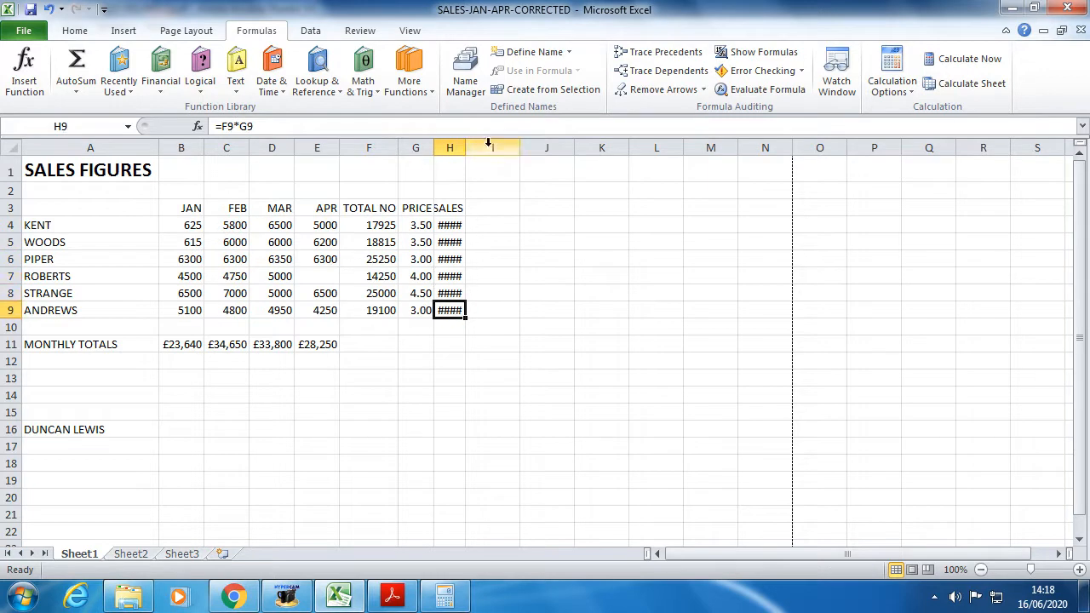
Widen column H until every SALES figure, including STRANGE's in H8, has room to display in full.
left_click_drag(465, 150, 482, 148)
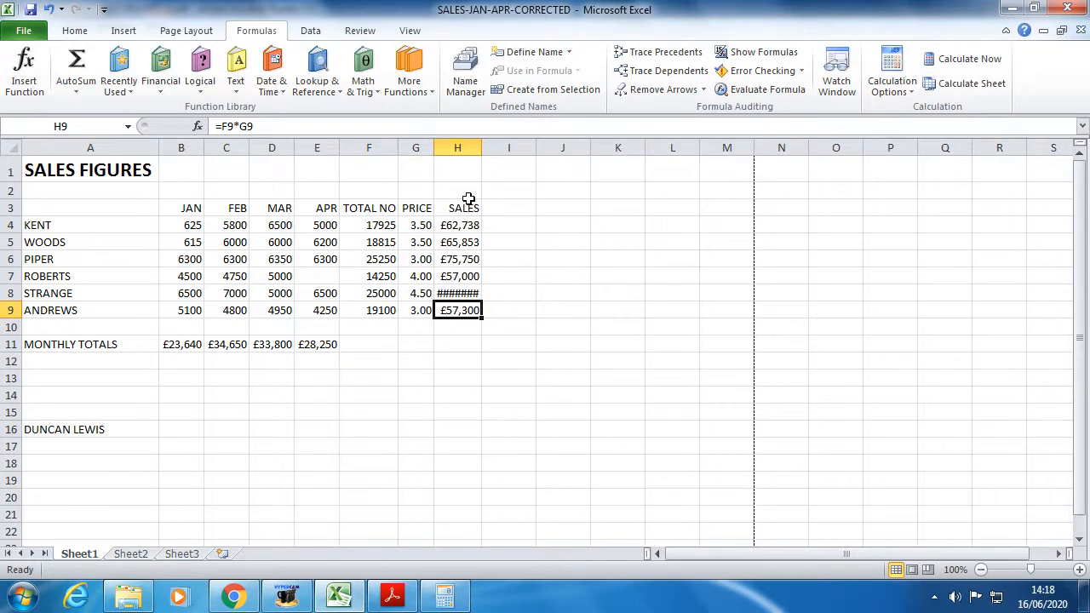
left_click(462, 292)
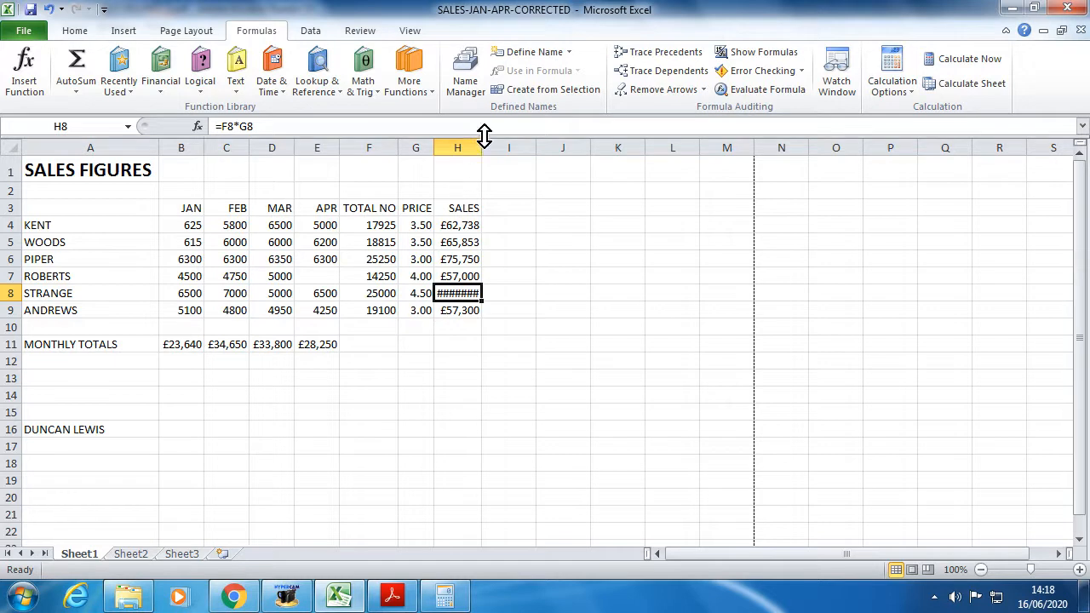
left_click_drag(482, 147, 500, 149)
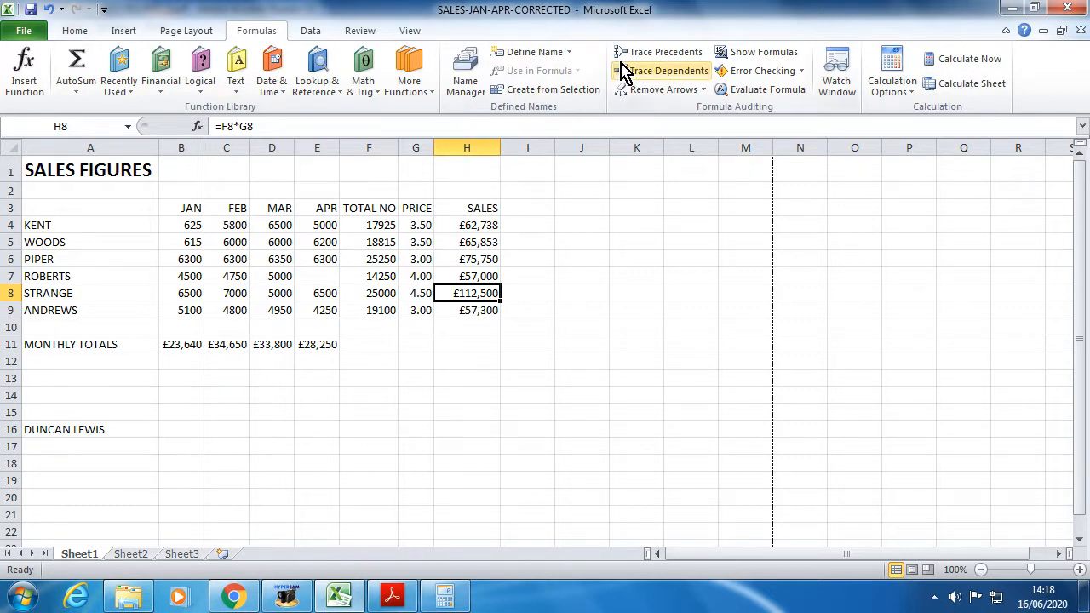
Show the sheet's formulas and scale the landscape printout to fit 1 page wide by 1 tall.
left_click(762, 56)
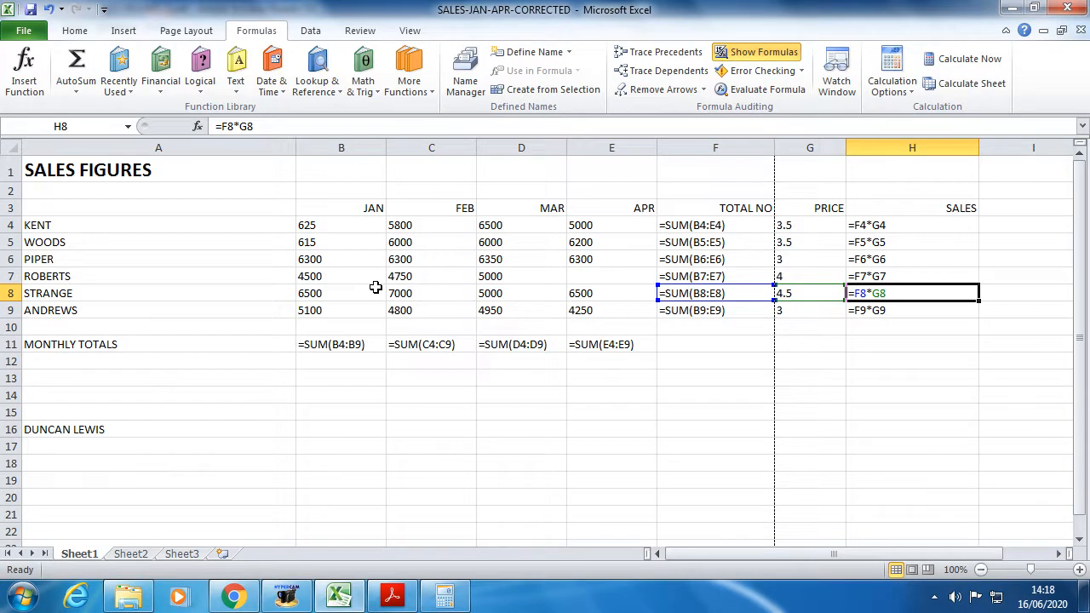
left_click(22, 35)
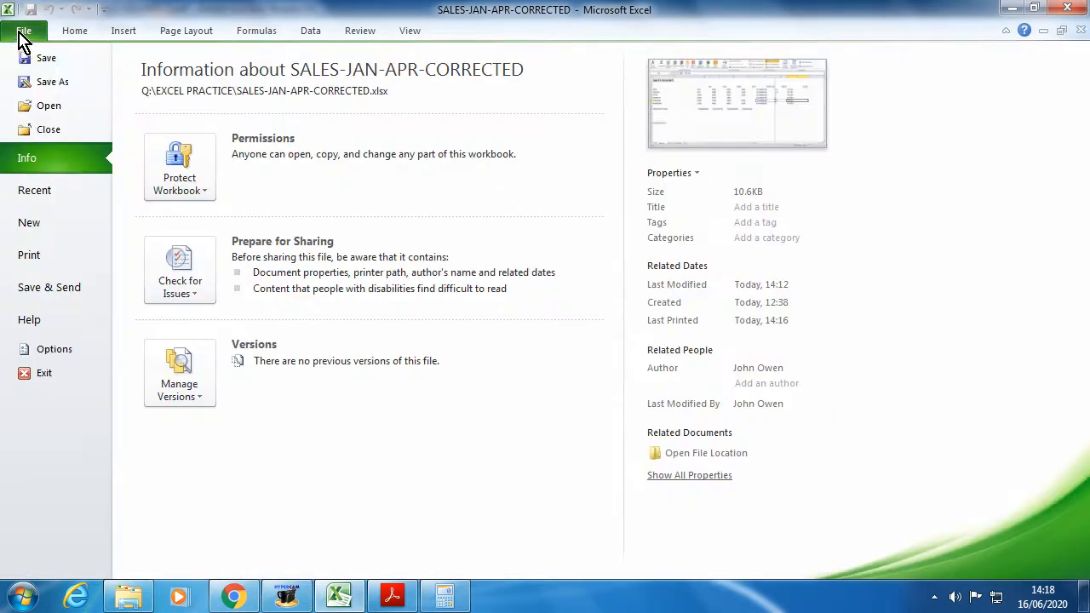
left_click(64, 255)
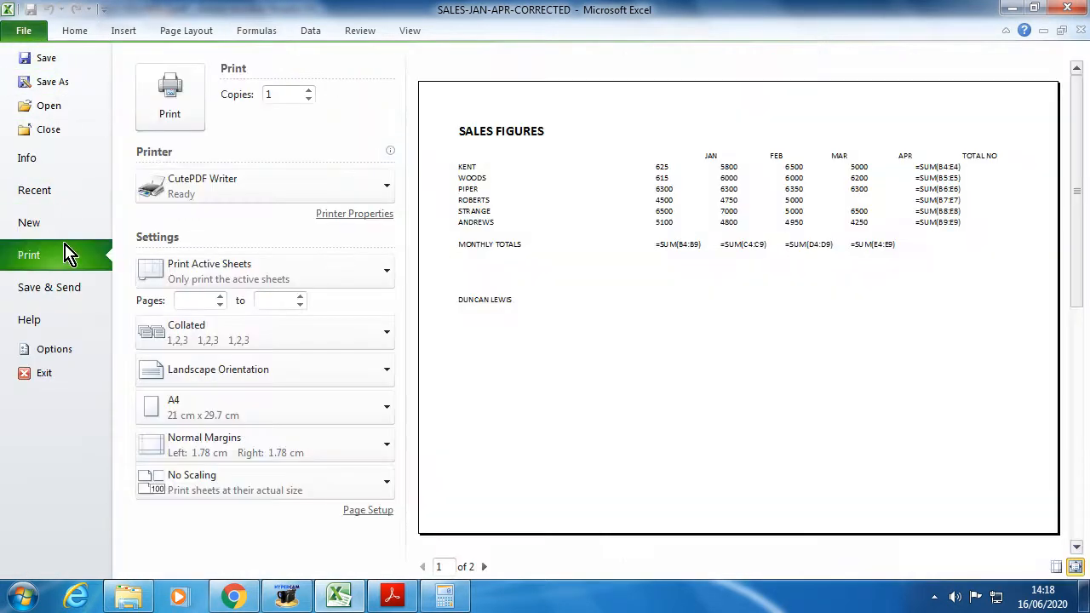
left_click(377, 511)
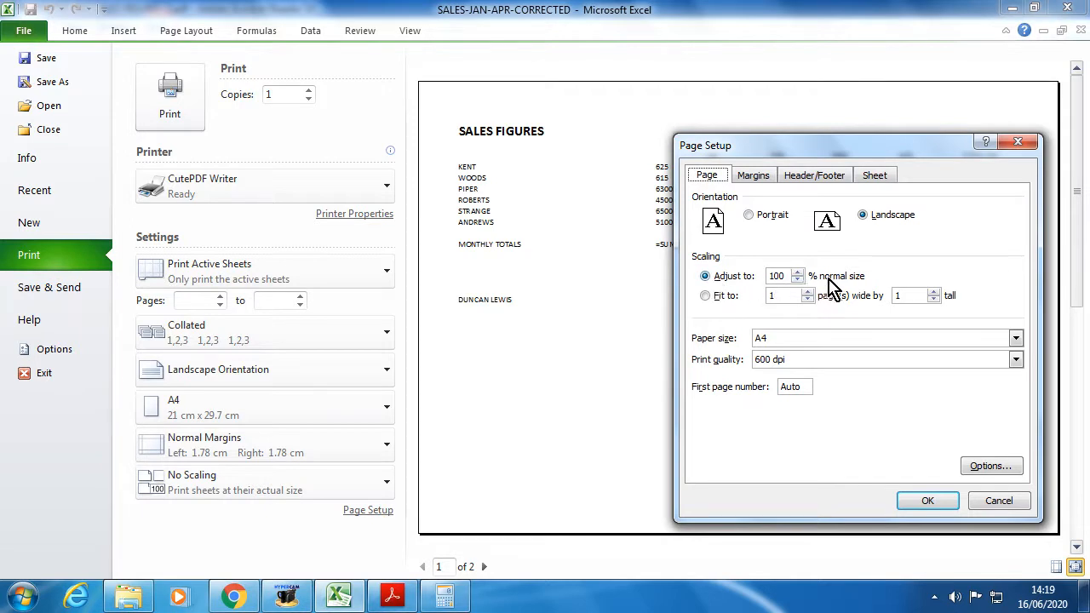
left_click(707, 297)
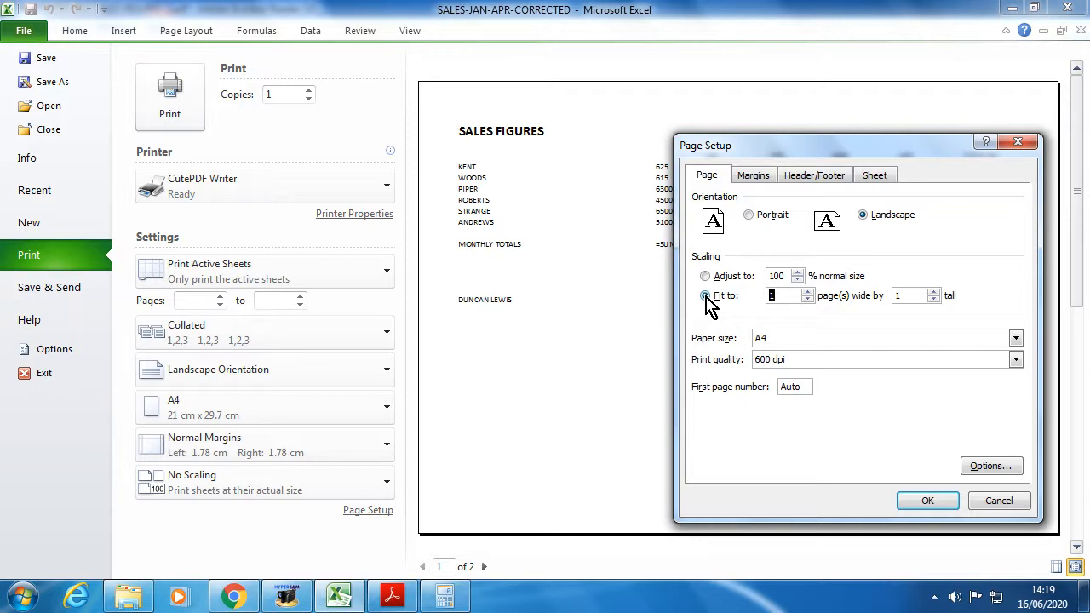
left_click(928, 502)
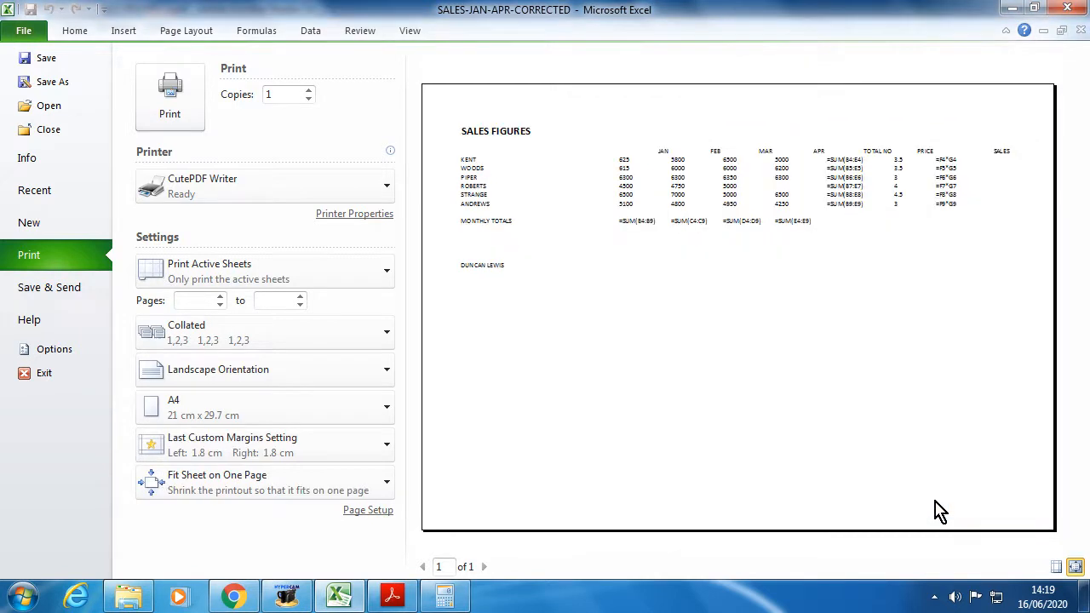
left_click(383, 511)
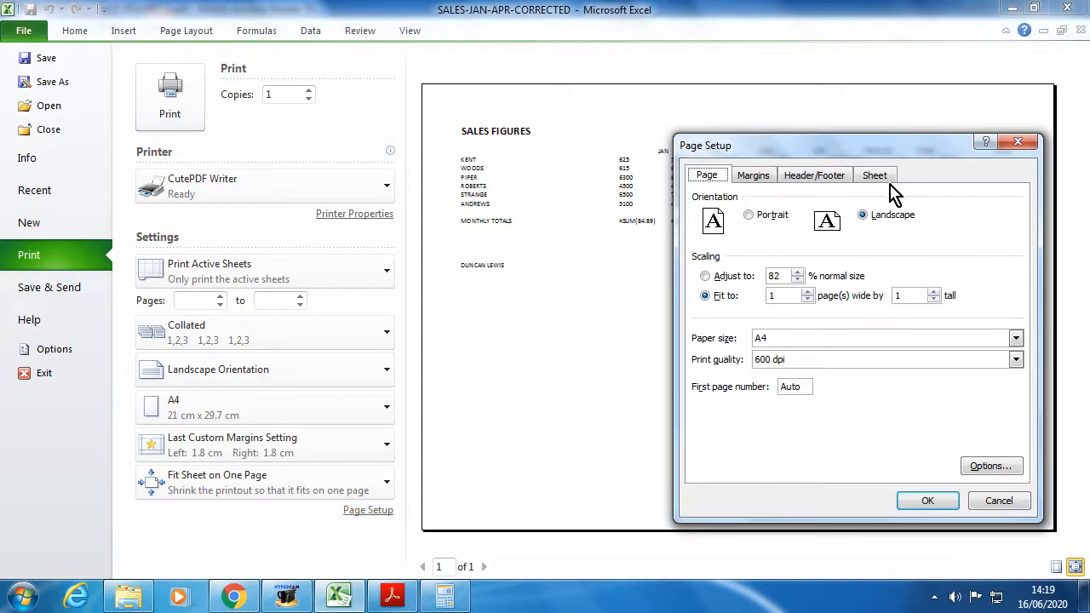
left_click(877, 176)
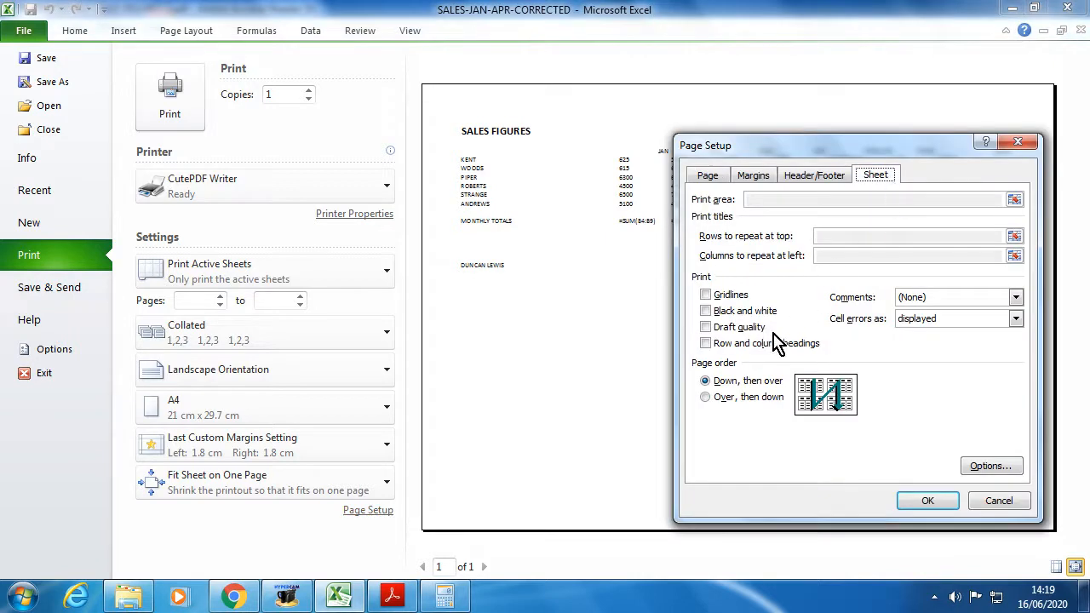
left_click(720, 298)
left_click(719, 348)
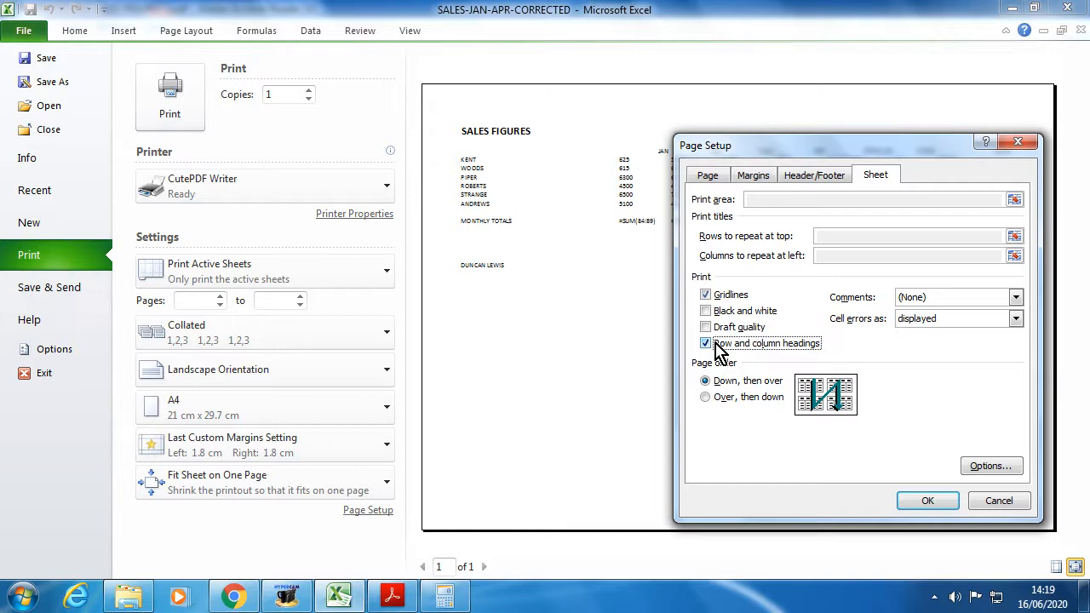
left_click(1009, 507)
Include gridlines and row and column headings in the printout through Page Setup.
left_click(356, 512)
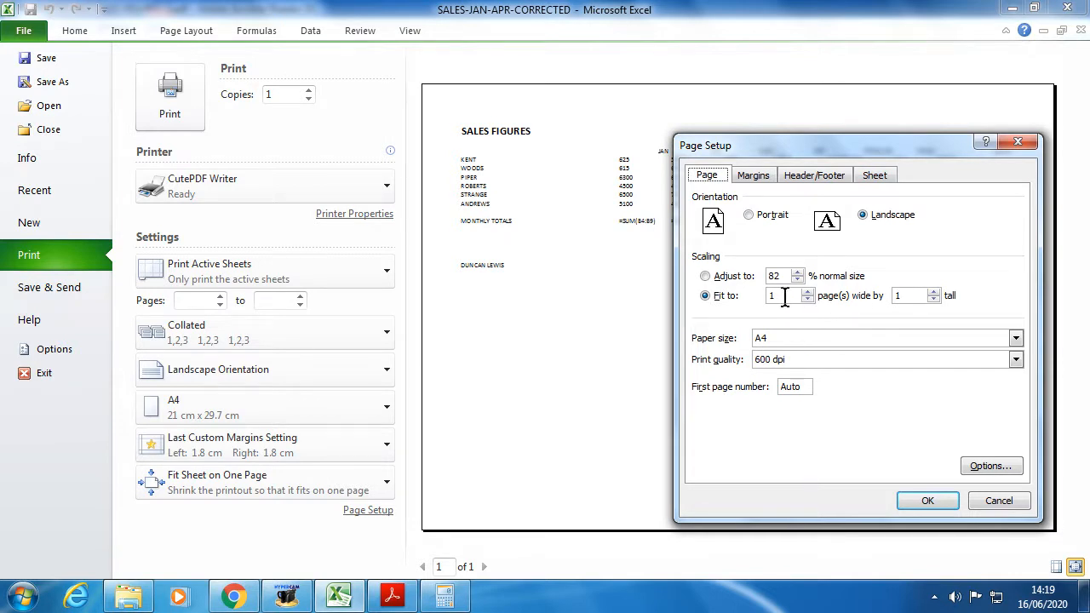
left_click(873, 178)
left_click(723, 300)
left_click(721, 344)
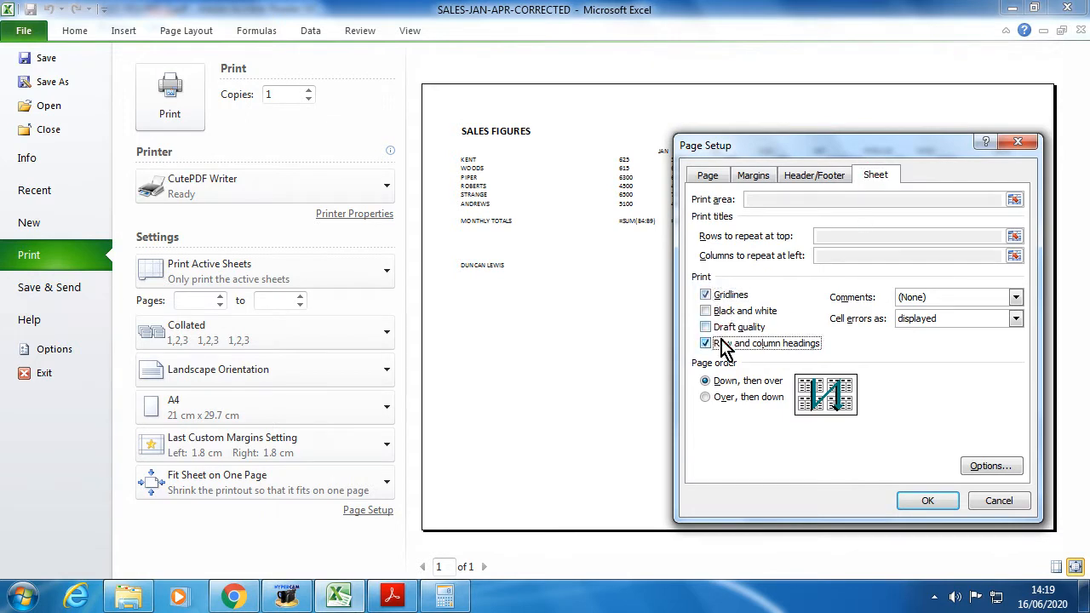
left_click(928, 502)
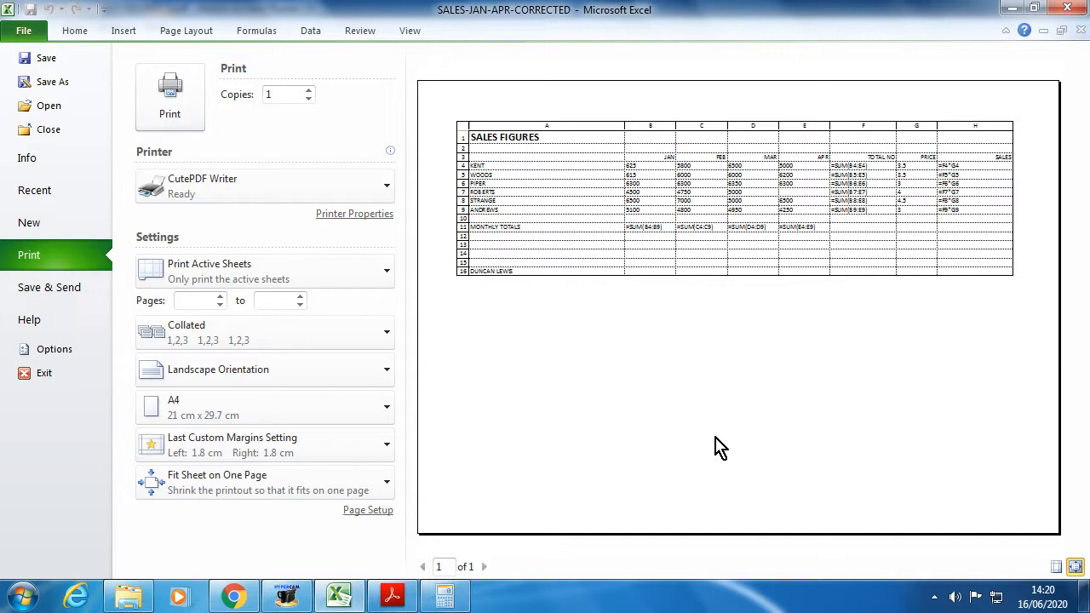
Review the page scaling and the gridlines and row and column headings options in Page Setup.
left_click(366, 513)
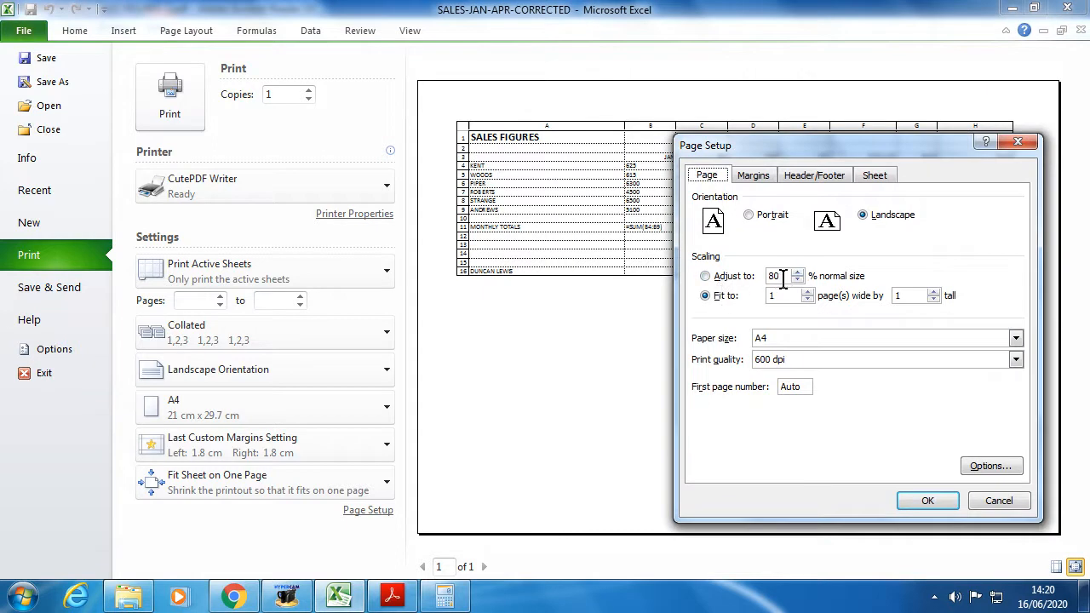
left_click(874, 176)
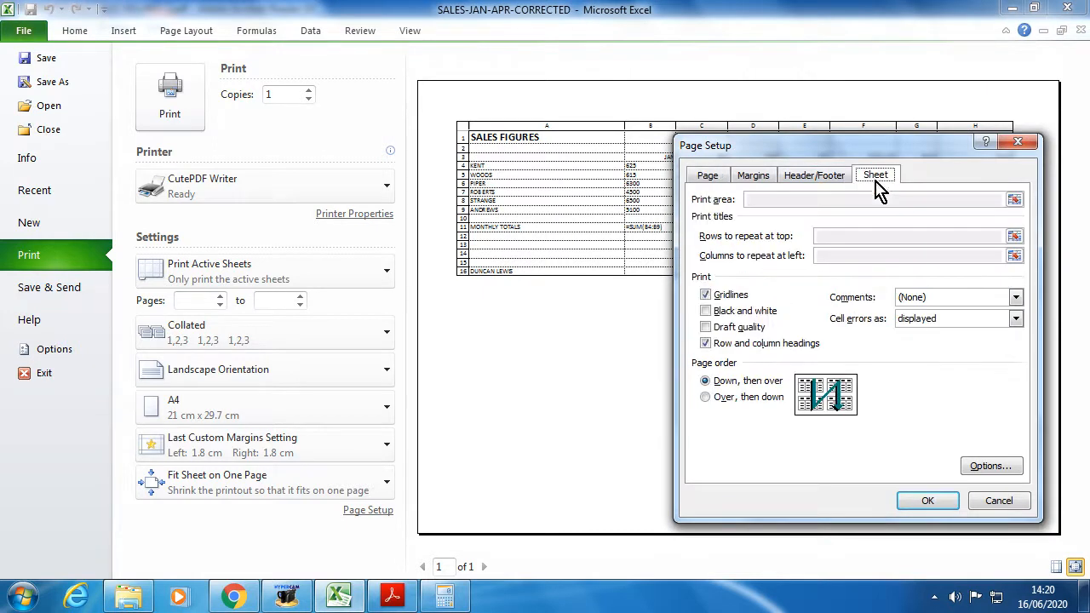
left_click(736, 295)
double_click(748, 344)
left_click(927, 500)
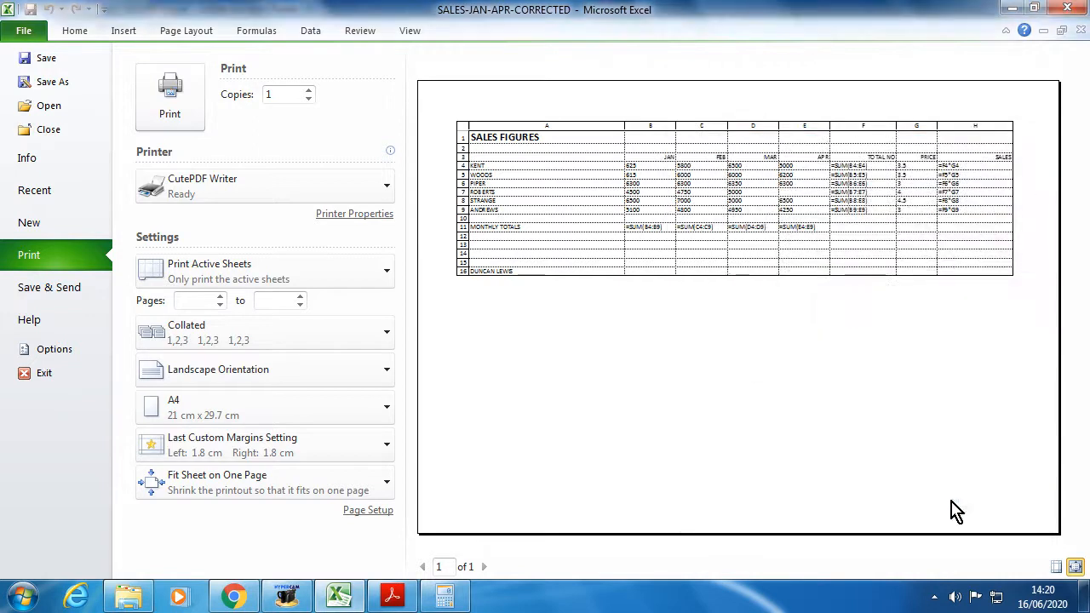
Print the formula sheet with CutePDF Writer and save it as SALES-JAN-APR-CORRECTED-FORMULASHEET in the EXCEL PRACTICE folder.
left_click(171, 92)
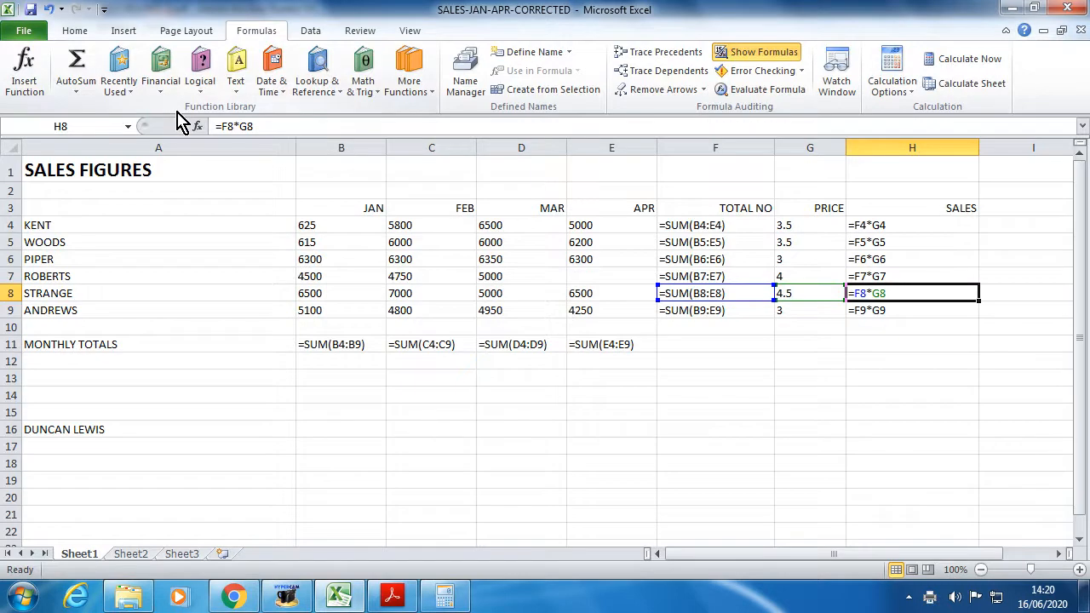
left_click(392, 596)
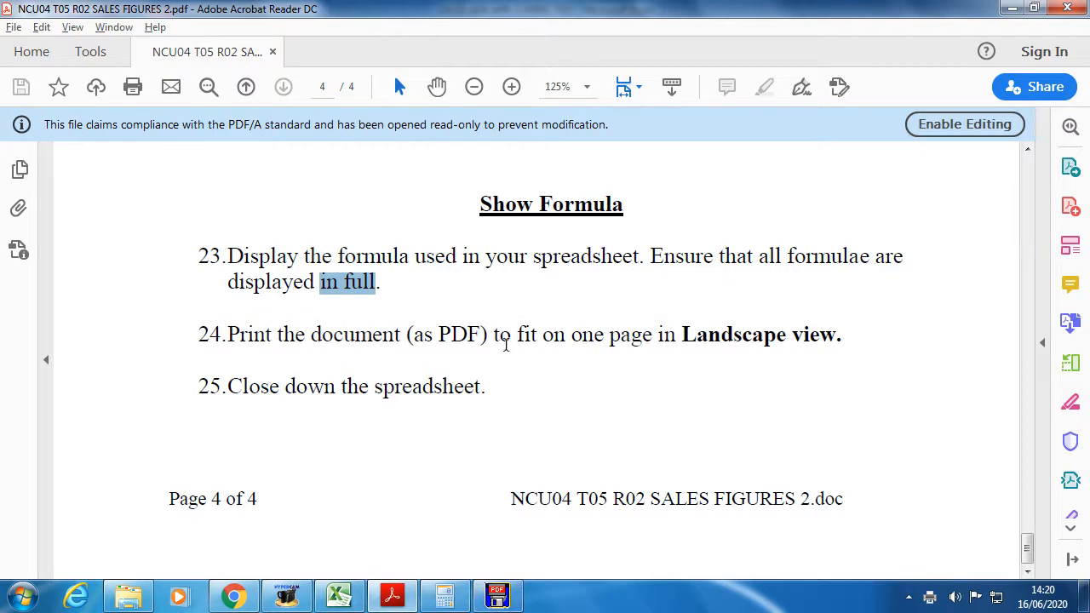
left_click(497, 596)
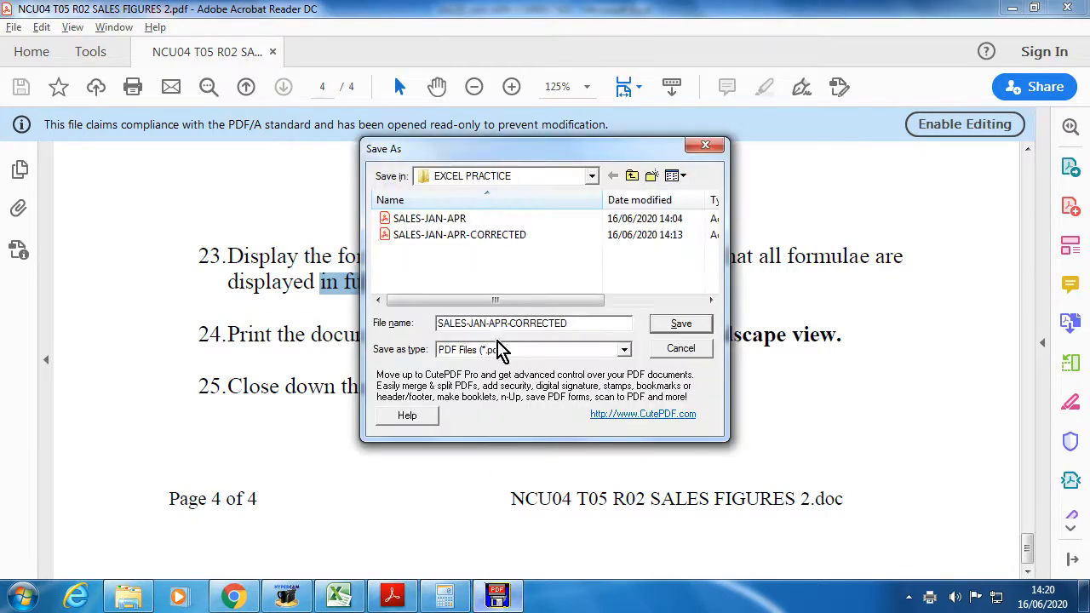
left_click(594, 323)
type("-FORMULA")
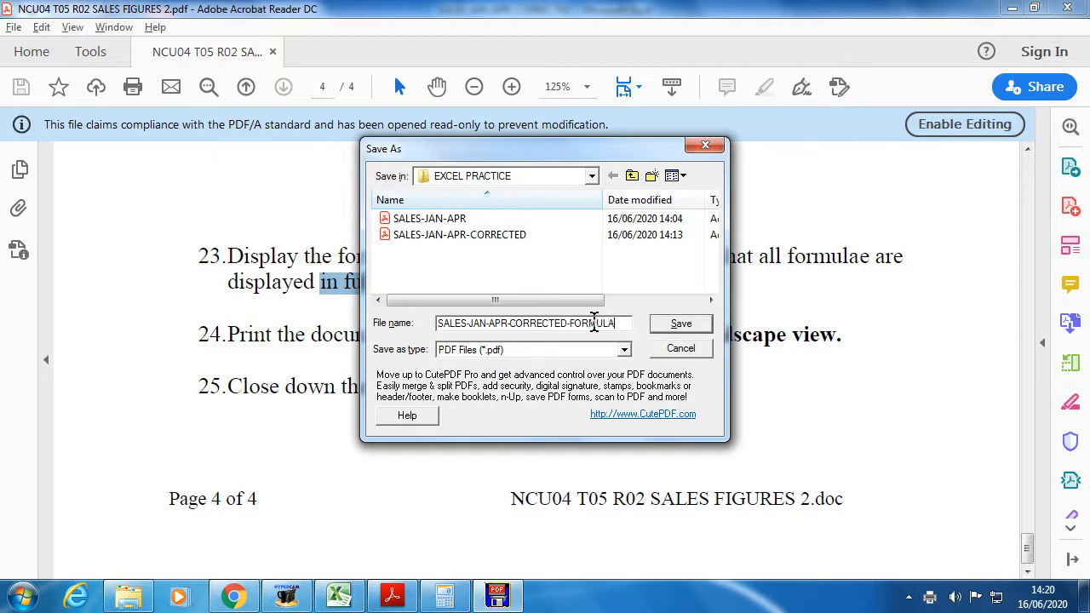
type("SHEET")
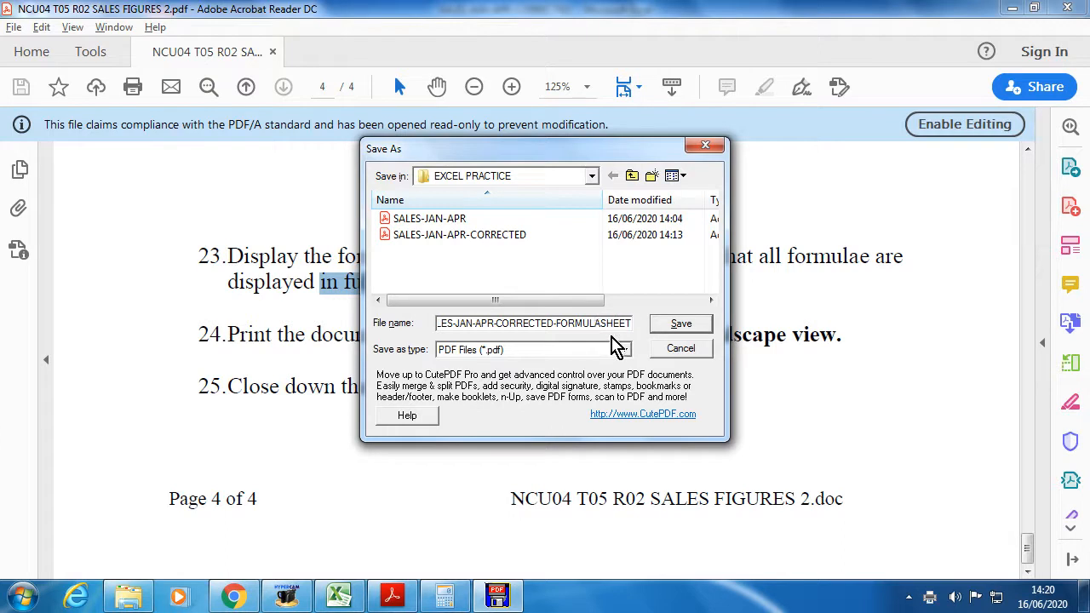
left_click(681, 323)
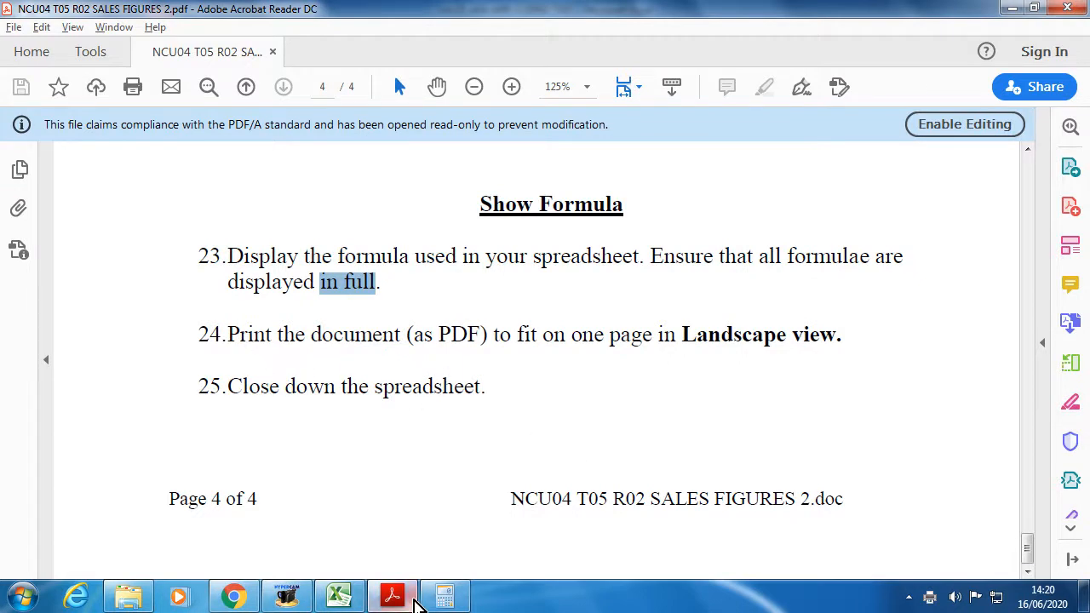
Switch back to the sales workbook in Excel and exit the program without saving the changes.
left_click(286, 596)
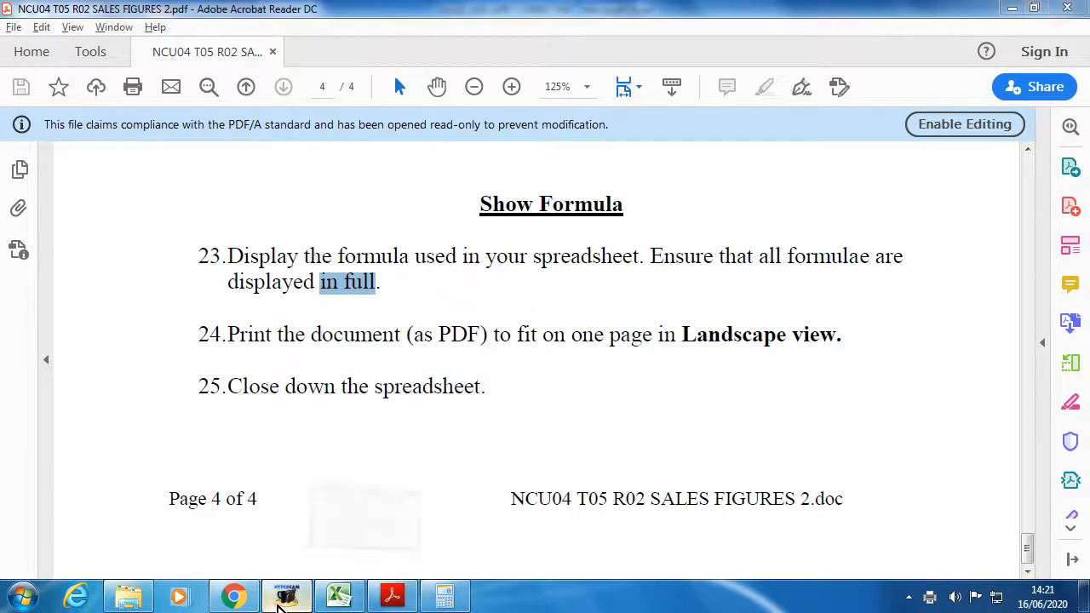
left_click(326, 607)
left_click(288, 603)
left_click(289, 603)
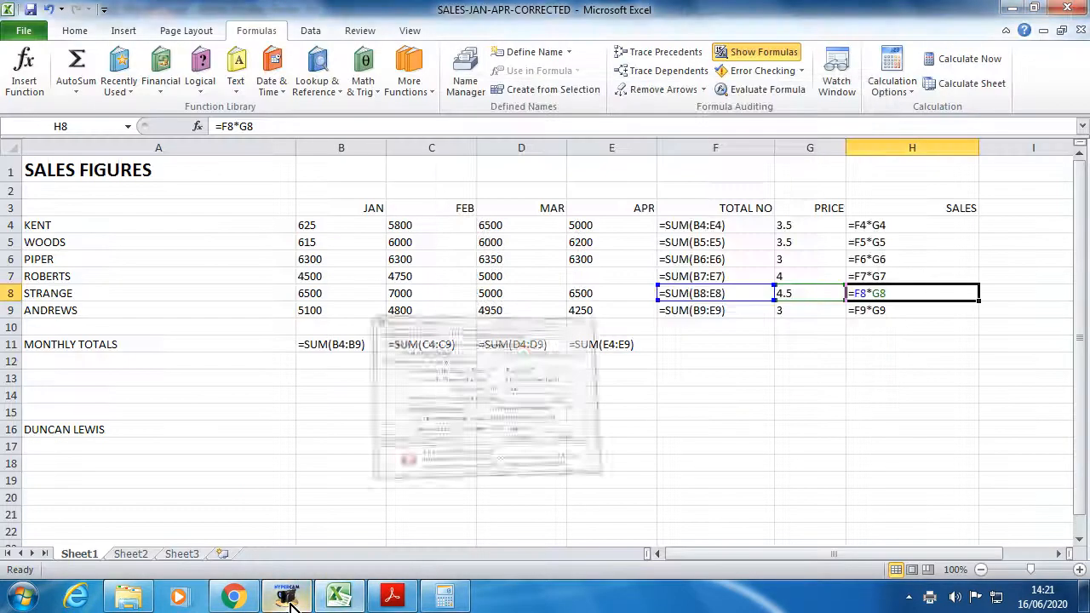
mouse_move(342, 600)
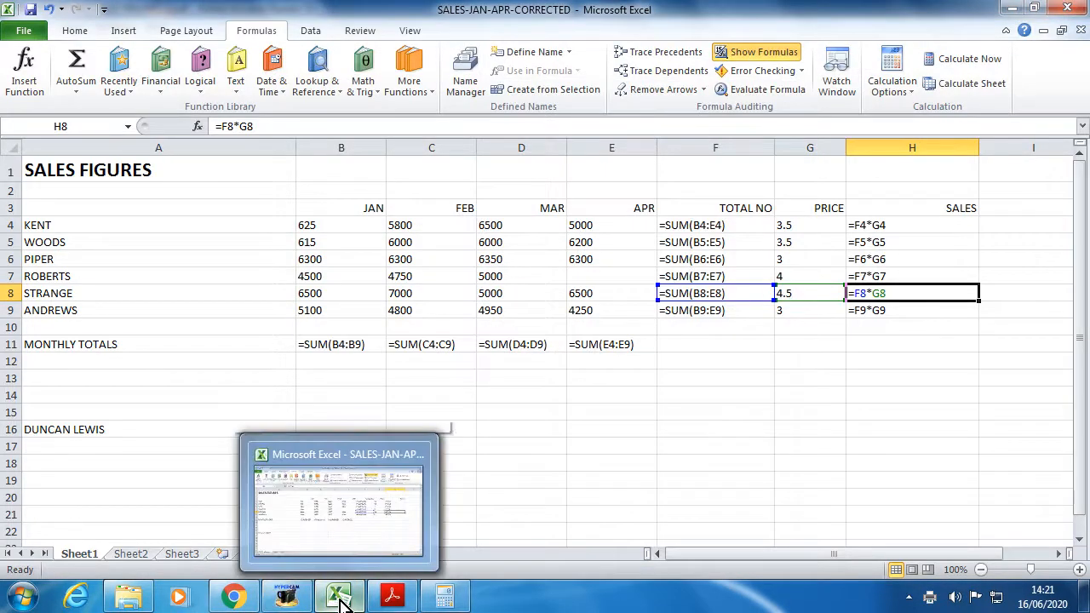
left_click(581, 406)
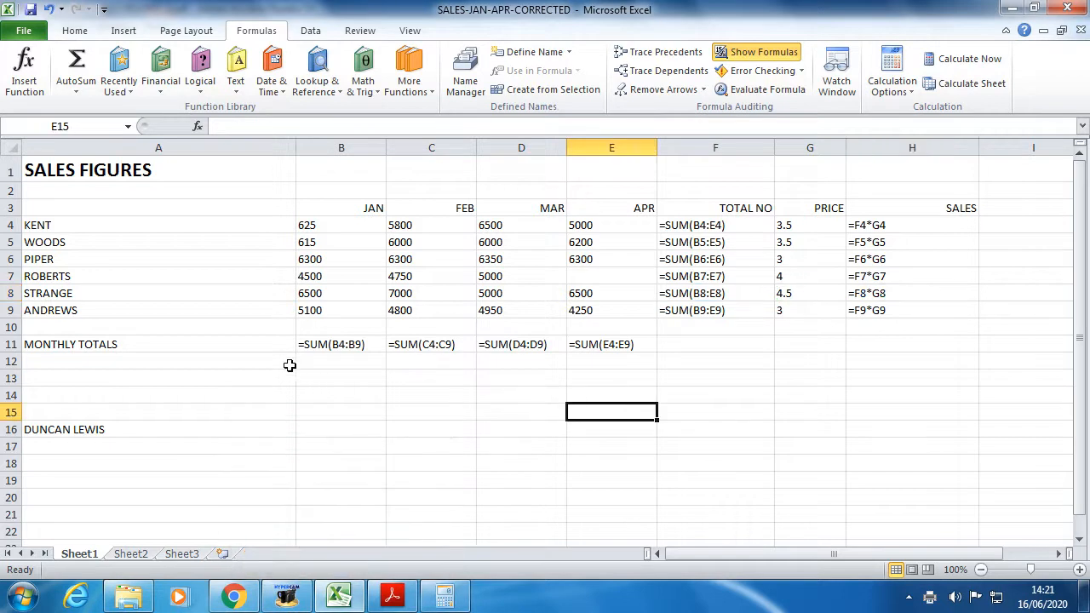
left_click(25, 35)
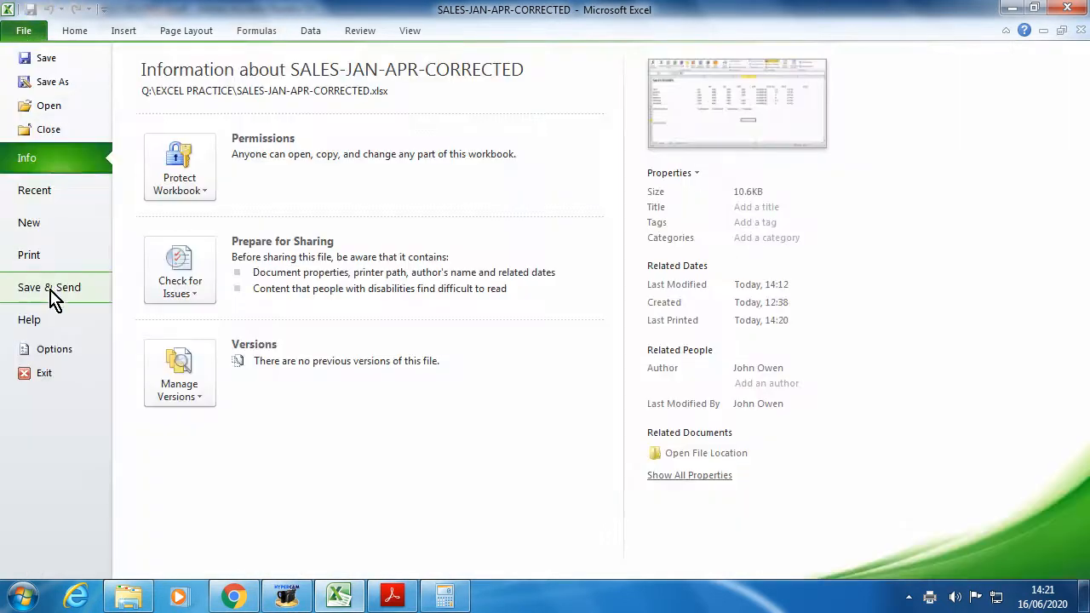
left_click(46, 377)
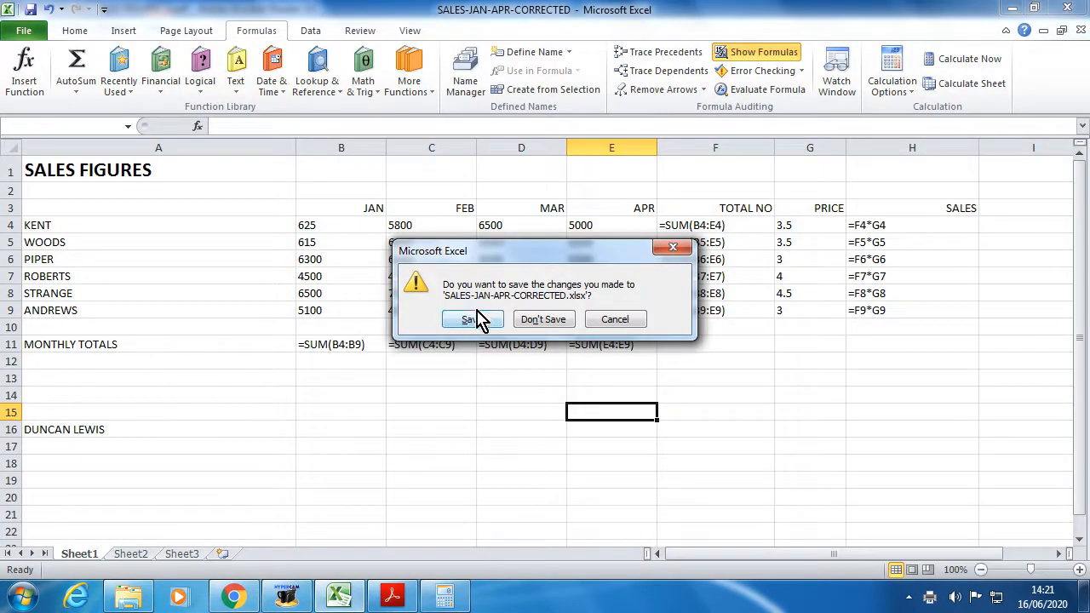
left_click(528, 324)
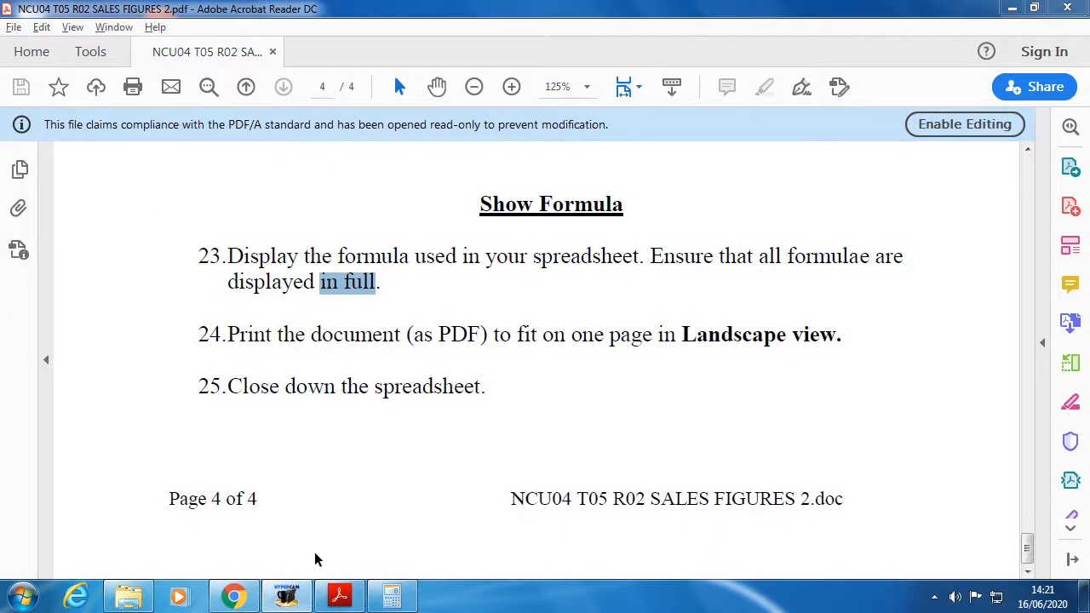
left_click(286, 596)
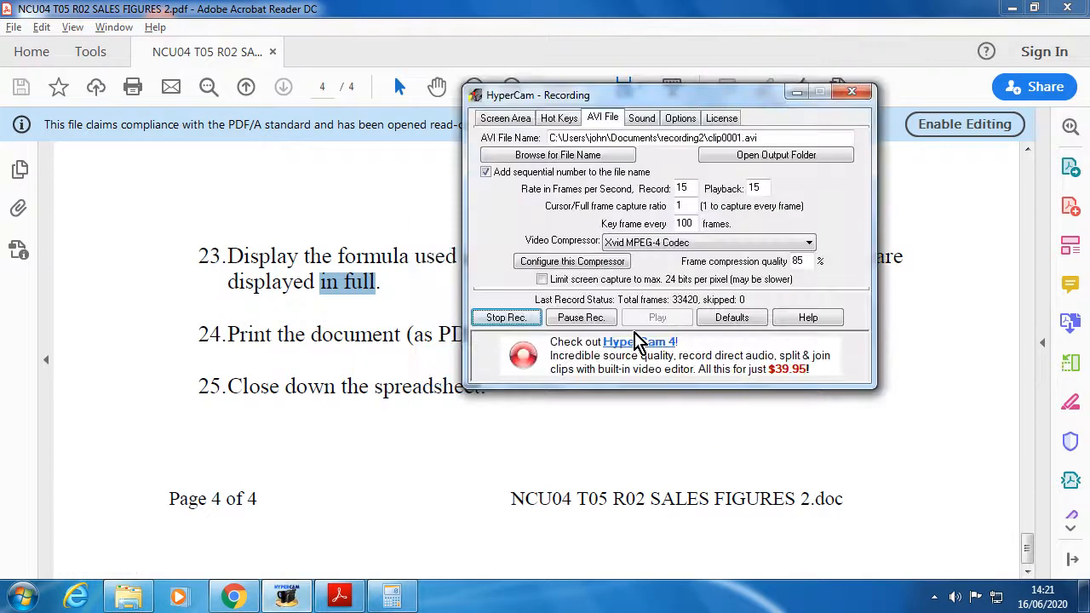